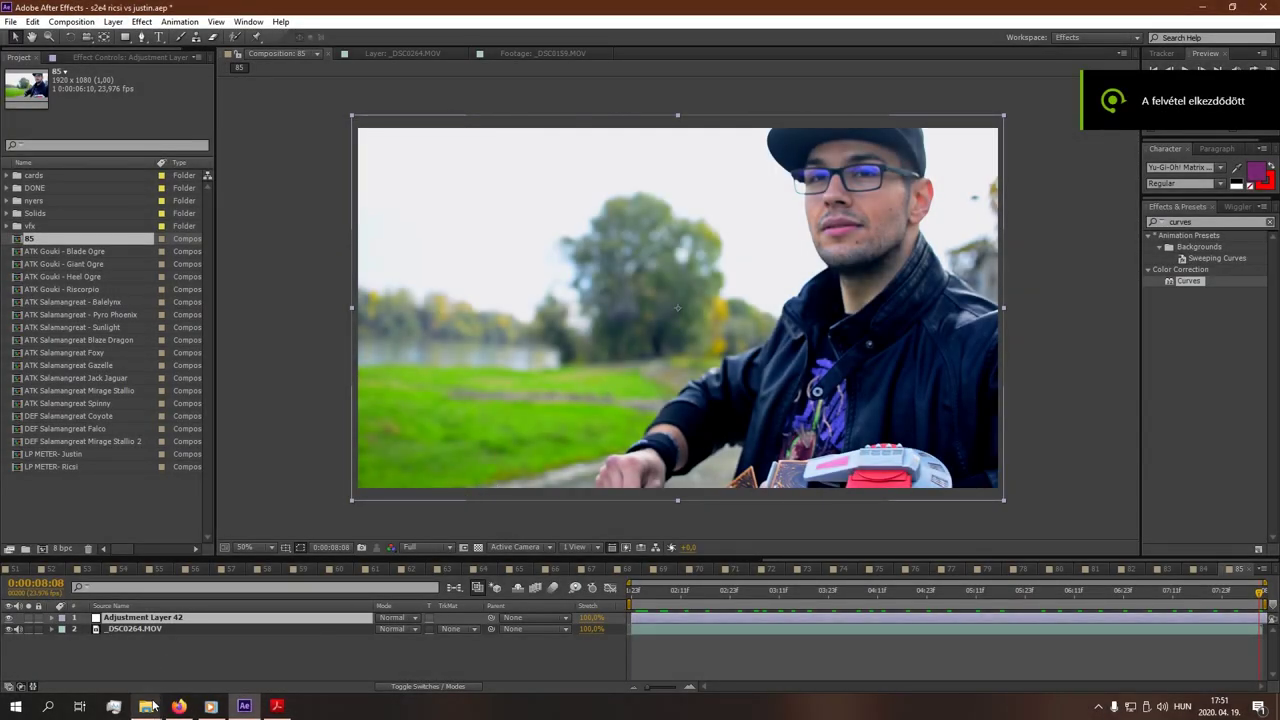
- Import the _DSC0265.MOV clip from the footage folder into the project and create a new composition from it
{"action": "left_click", "coordinate": [148, 706]}
{"action": "left_click", "coordinate": [60, 665]}
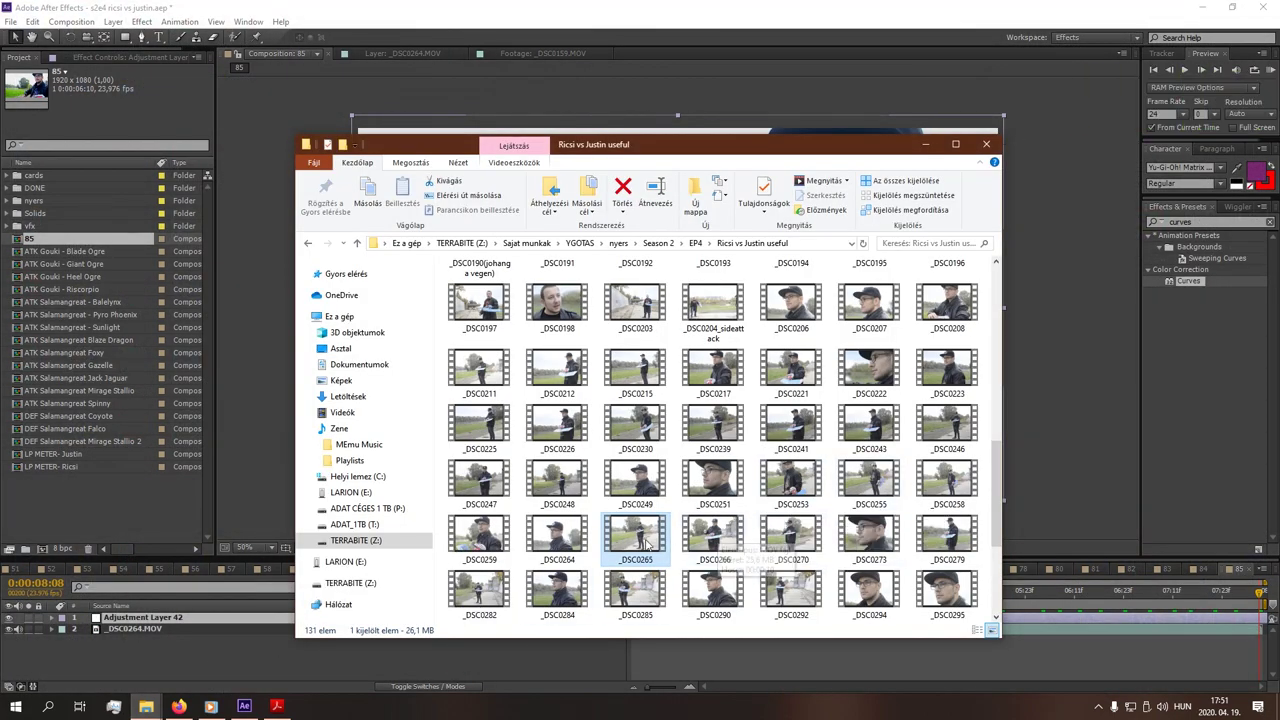
{"action": "left_click_drag", "start_coordinate": [635, 532], "coordinate": [140, 502]}
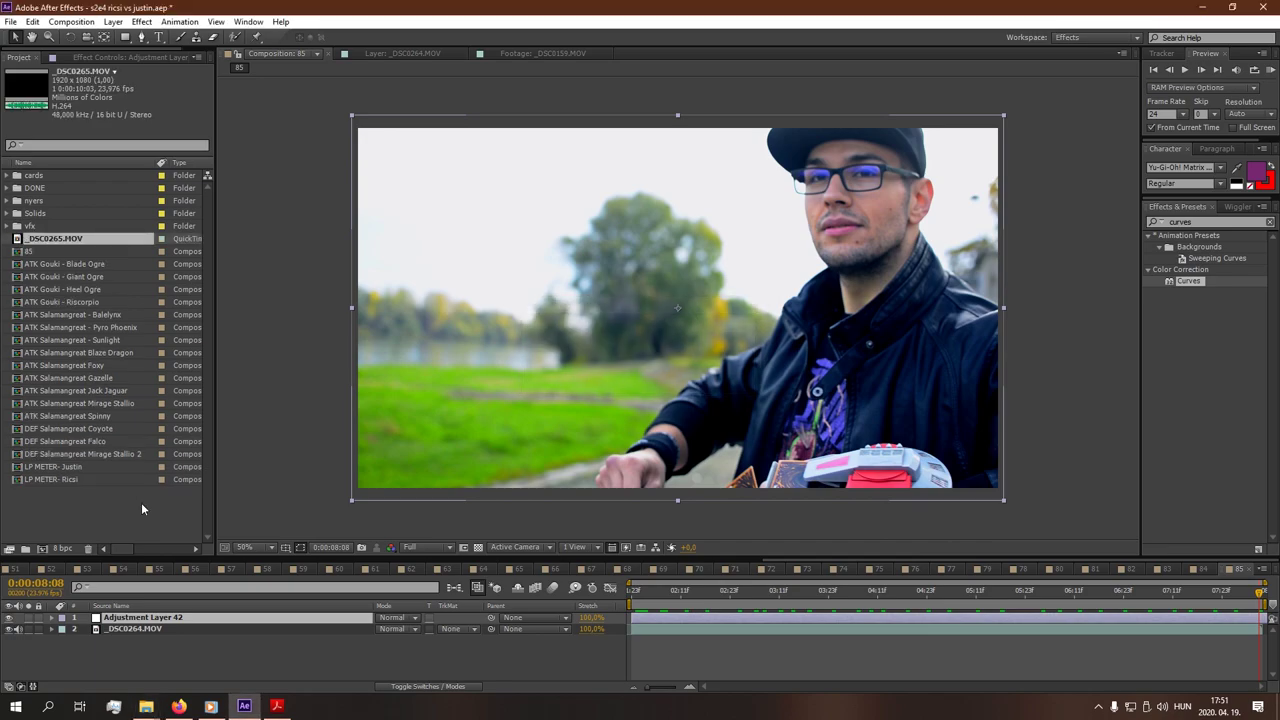
{"action": "left_click_drag", "start_coordinate": [83, 240], "coordinate": [38, 550]}
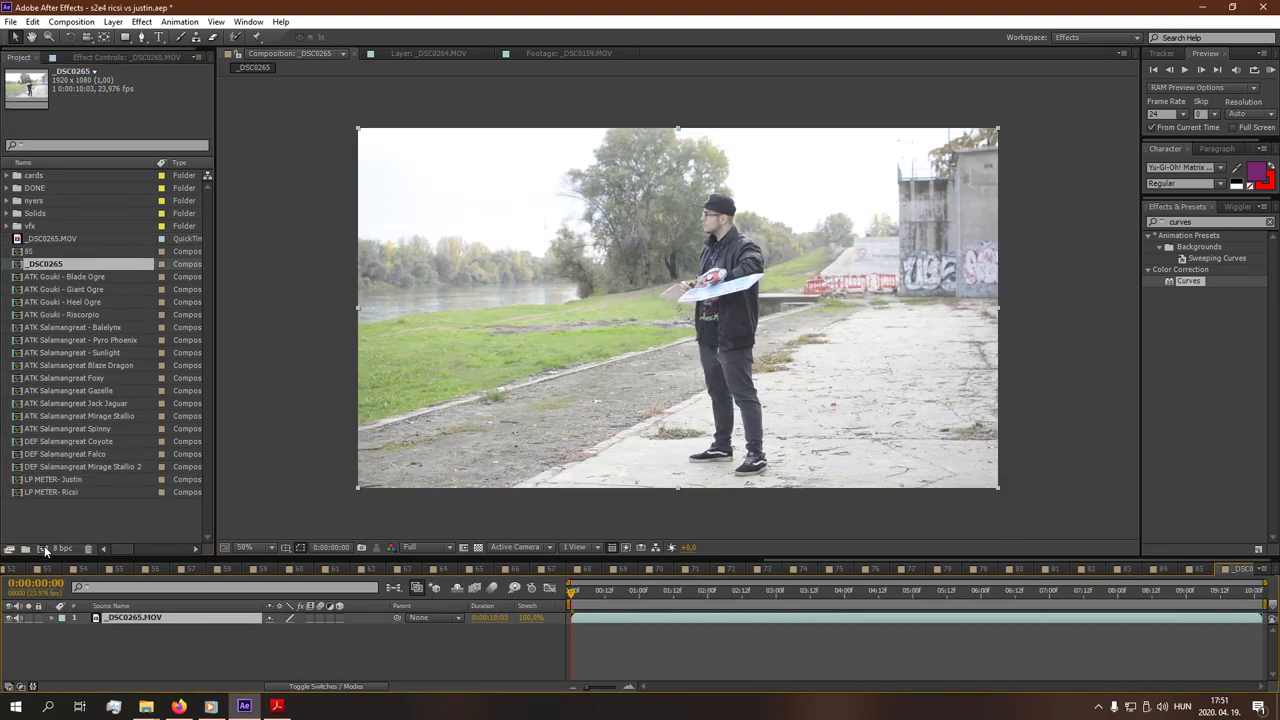
- Preview the _DSC0265.MOV layer and set the work area from 0:00:03:12 to 0:00:09:23
{"action": "double_click", "coordinate": [605, 621]}
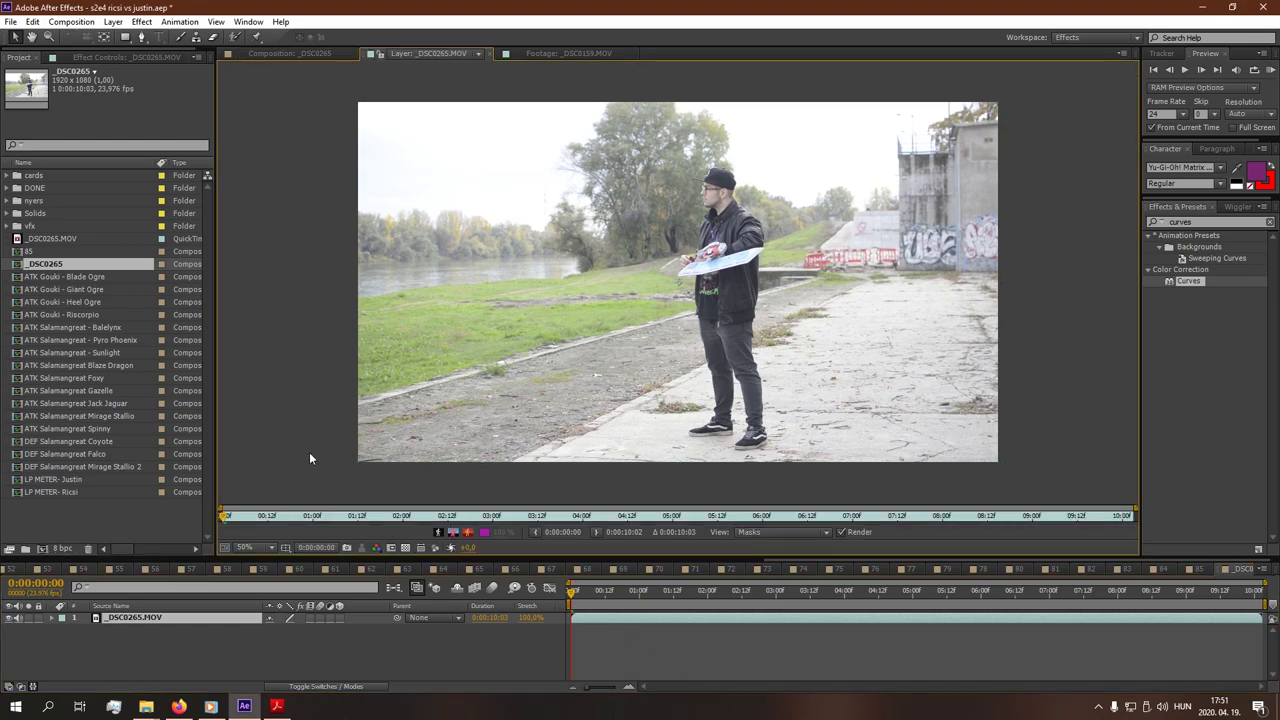
{"action": "left_click", "coordinate": [1271, 74]}
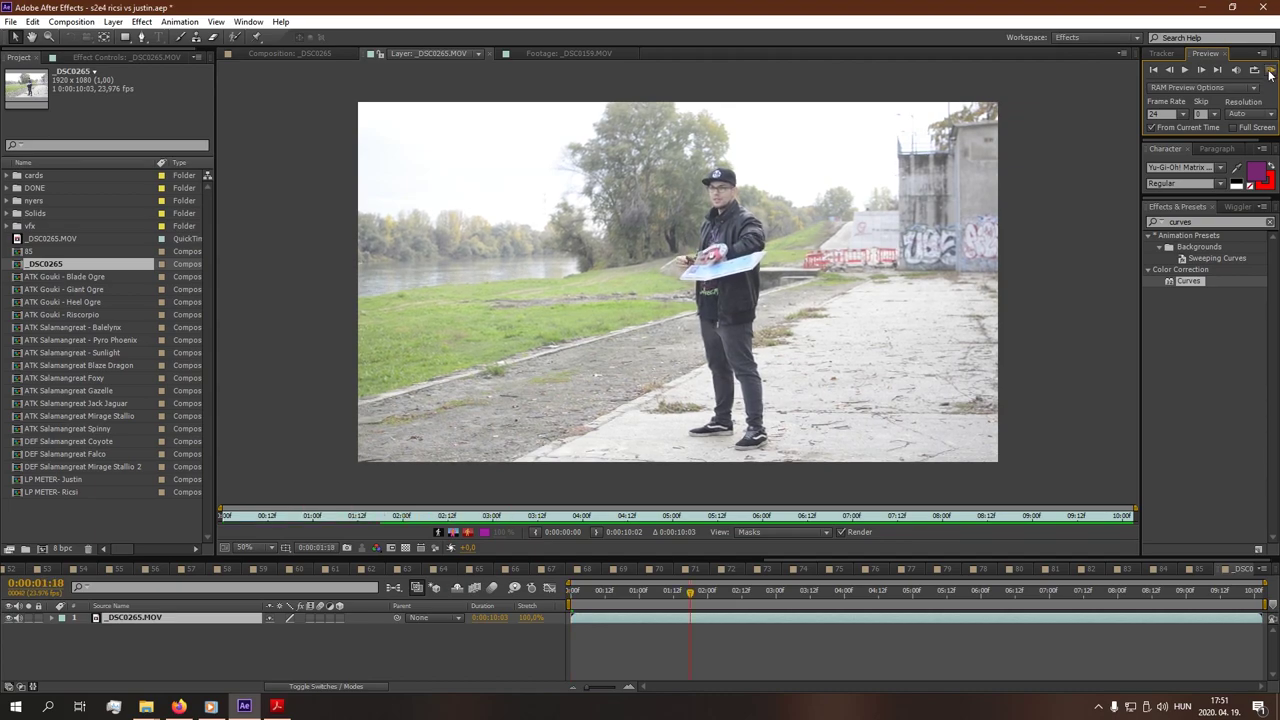
{"action": "left_click", "coordinate": [810, 593]}
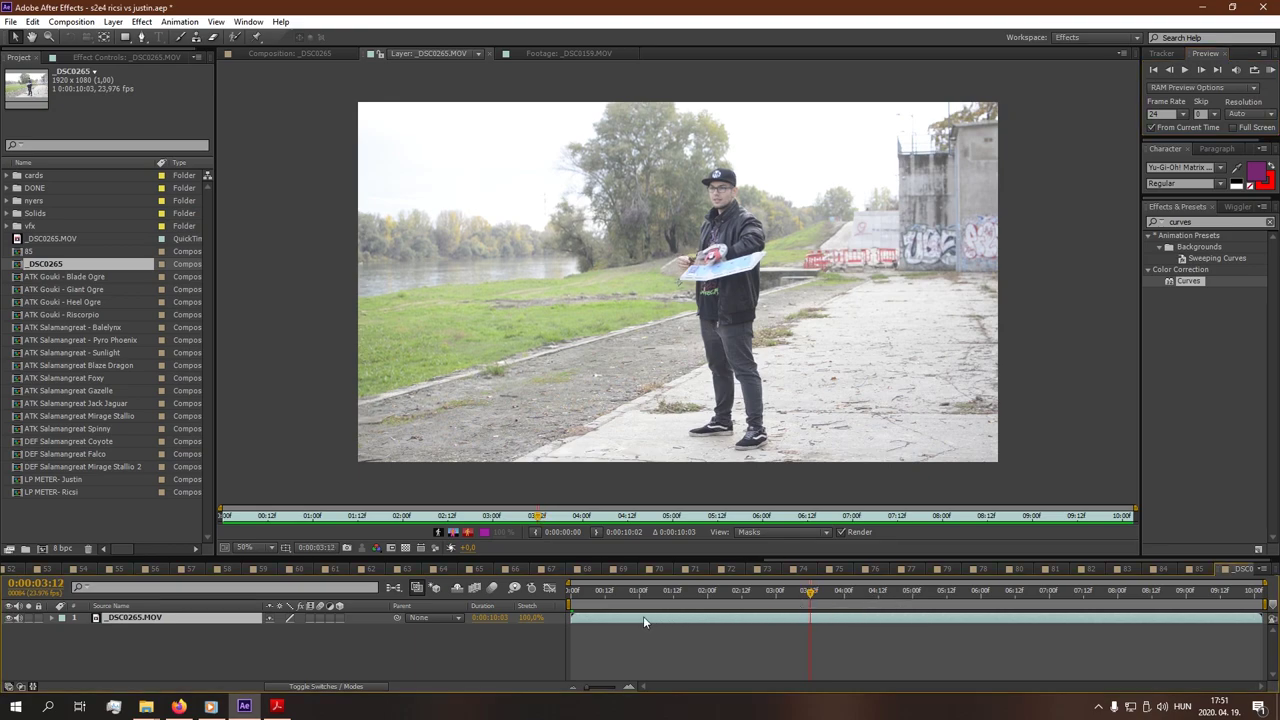
{"action": "left_click_drag", "start_coordinate": [572, 617], "coordinate": [806, 617]}
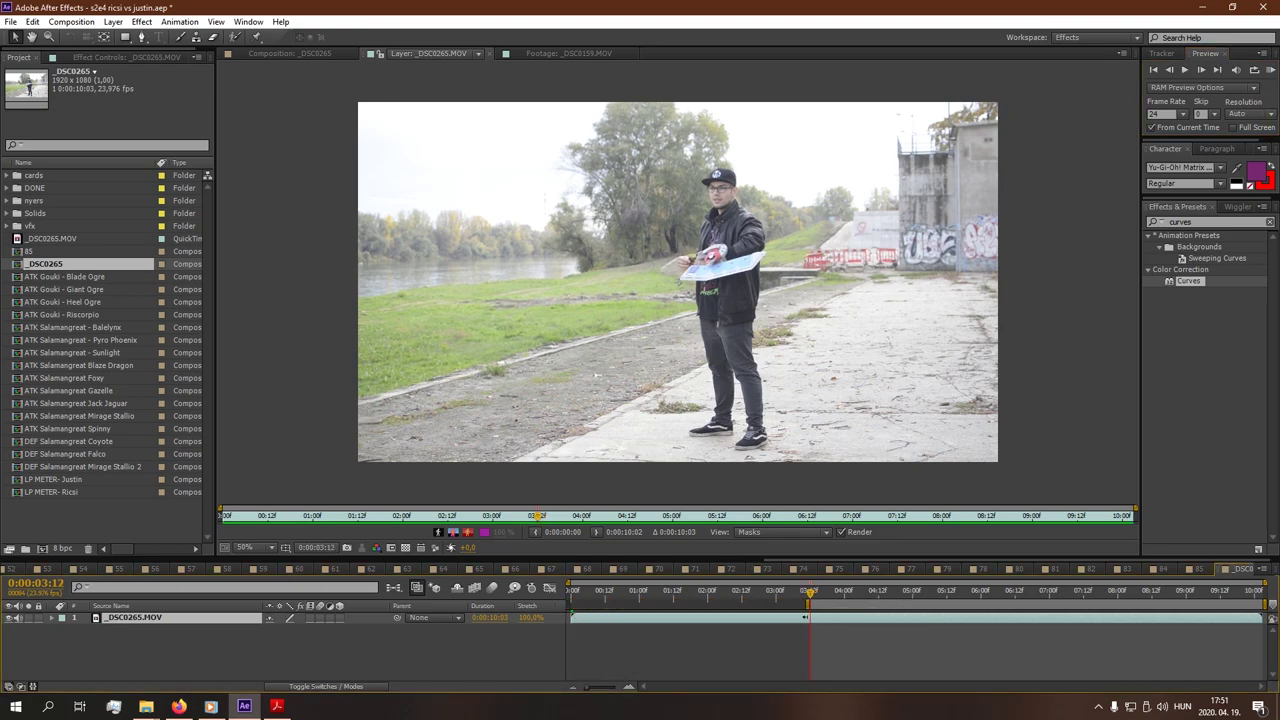
{"action": "left_click", "coordinate": [1270, 72]}
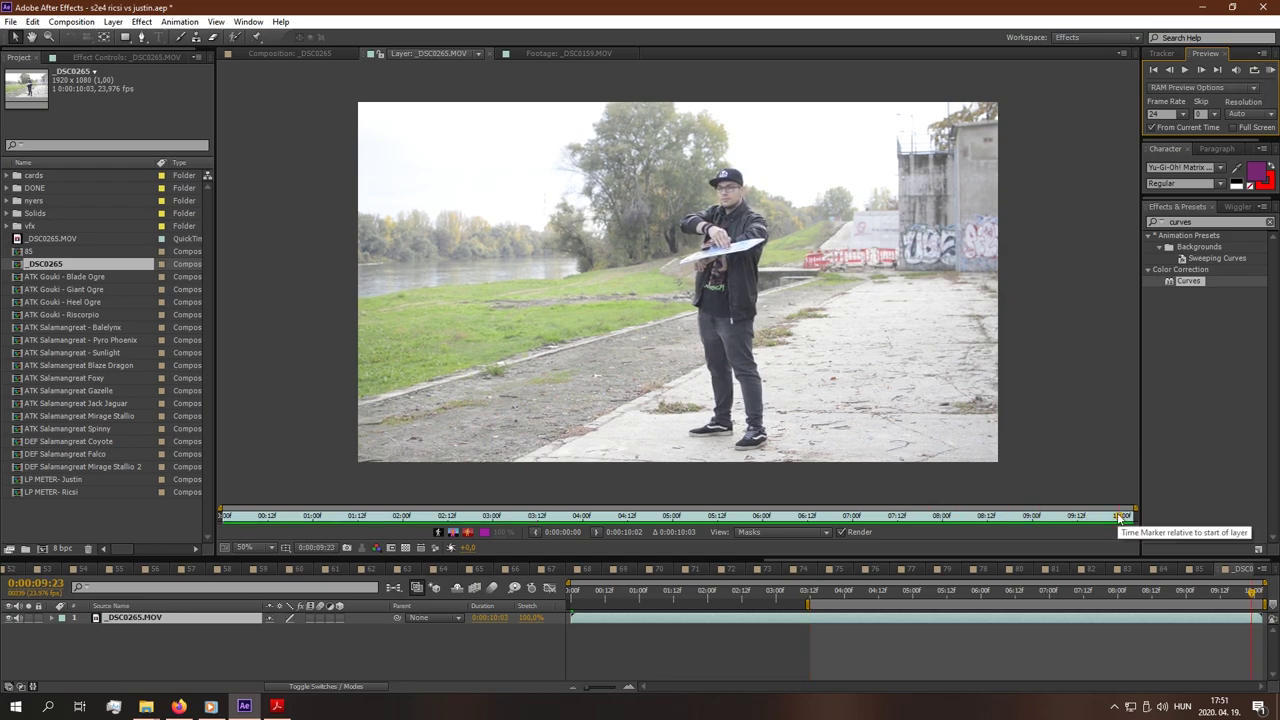
{"action": "left_click_drag", "start_coordinate": [1261, 605], "coordinate": [1254, 607]}
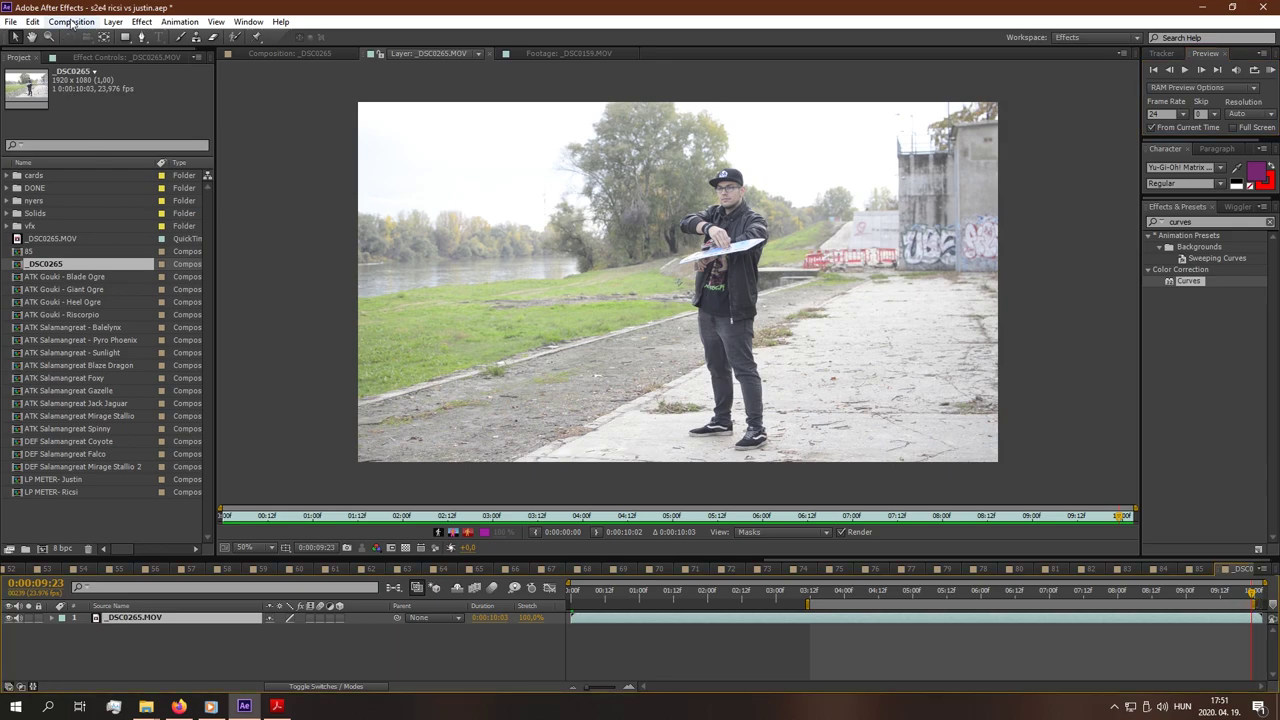
- Rename the new _DSC0265 composition to 86 in its composition settings
{"action": "left_click", "coordinate": [71, 21]}
{"action": "left_click", "coordinate": [104, 56]}
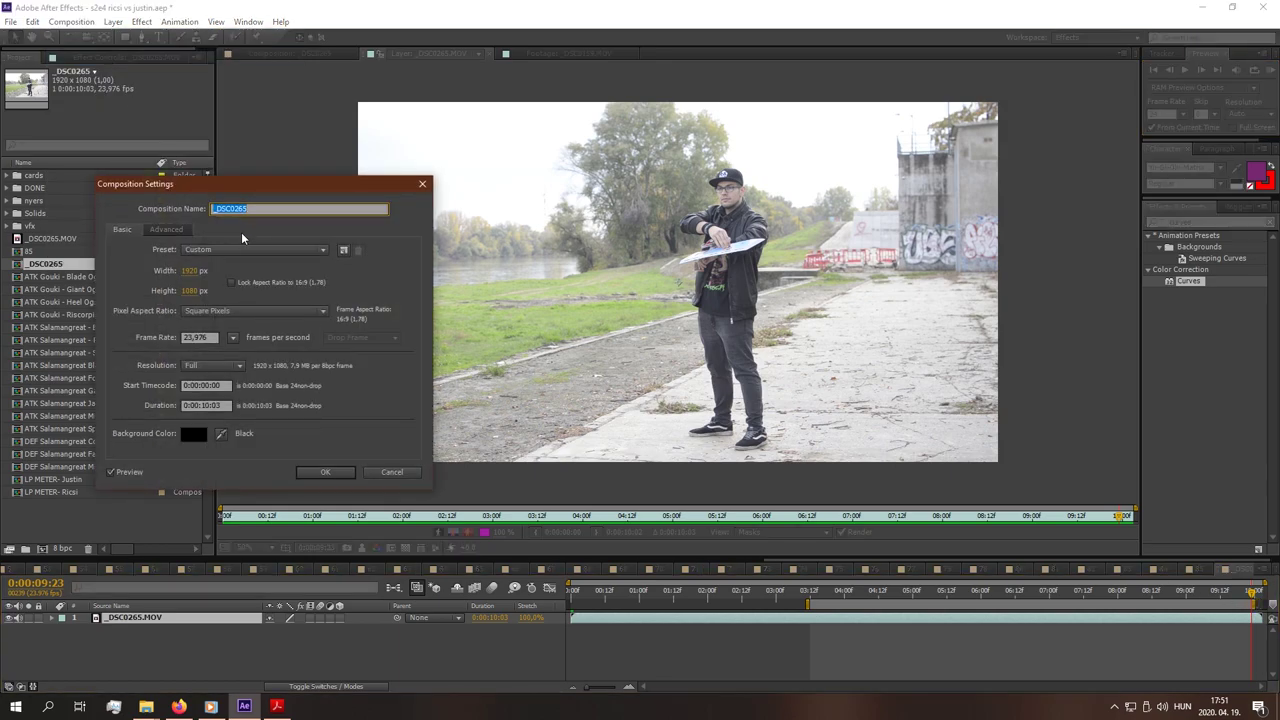
{"action": "type", "text": "86"}
{"action": "key", "text": "Return"}
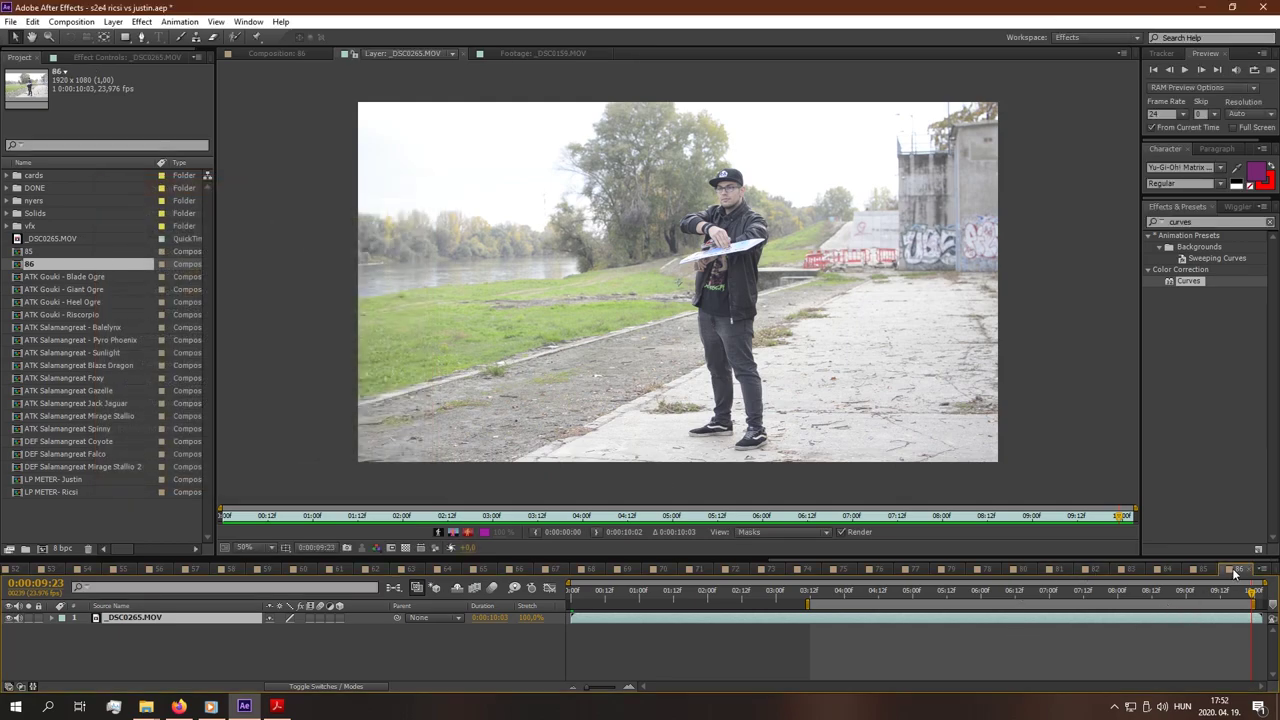
- Trim composition 86 to its work area, play the shortened clip, and return to the composition view at its start
{"action": "right_click", "coordinate": [971, 606]}
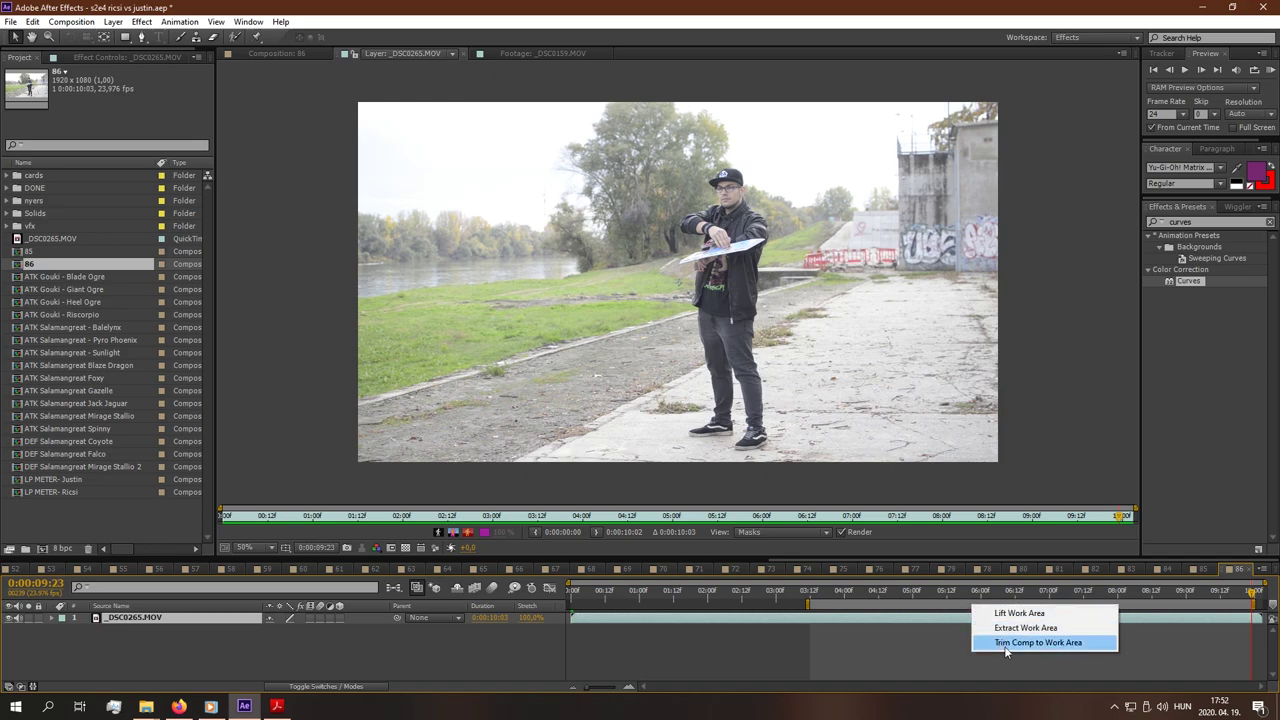
{"action": "left_click", "coordinate": [1005, 643]}
{"action": "left_click", "coordinate": [569, 591]}
{"action": "key", "text": "space"}
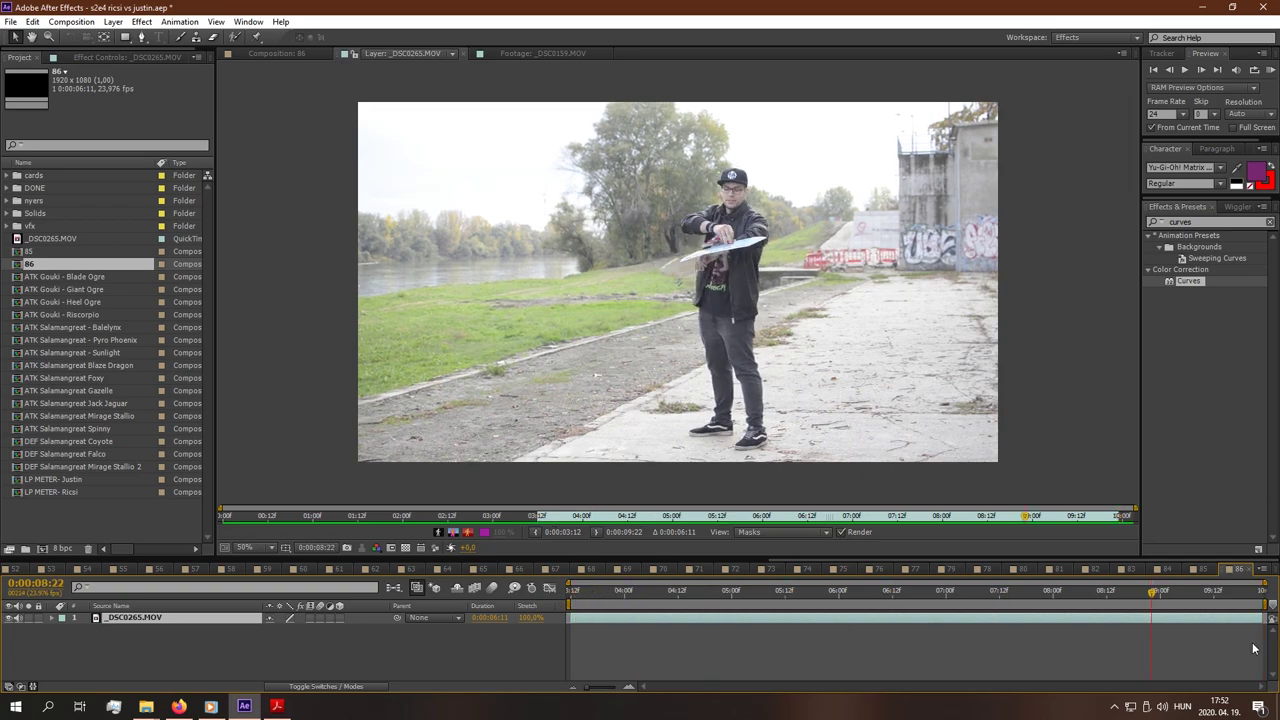
{"action": "left_click", "coordinate": [264, 55]}
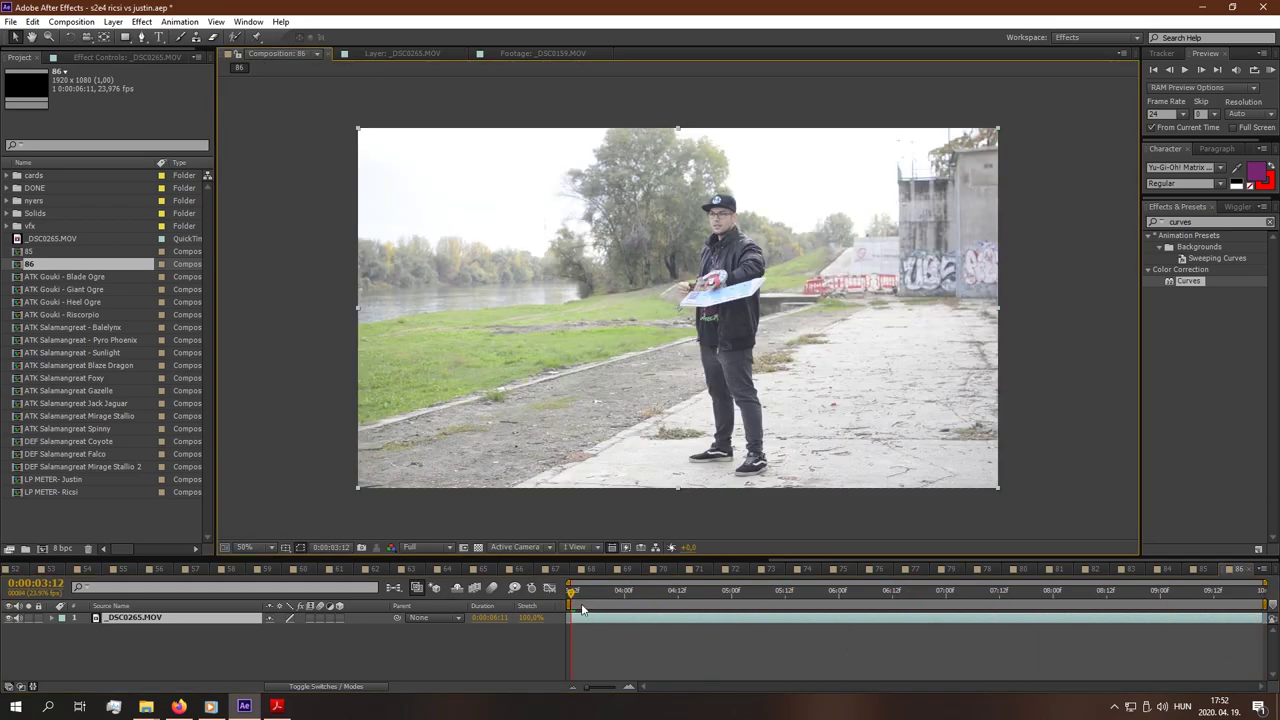
- Copy Adjustment Layer 42 from composition 85 and paste it above the clip in composition 86
{"action": "left_click", "coordinate": [1200, 569]}
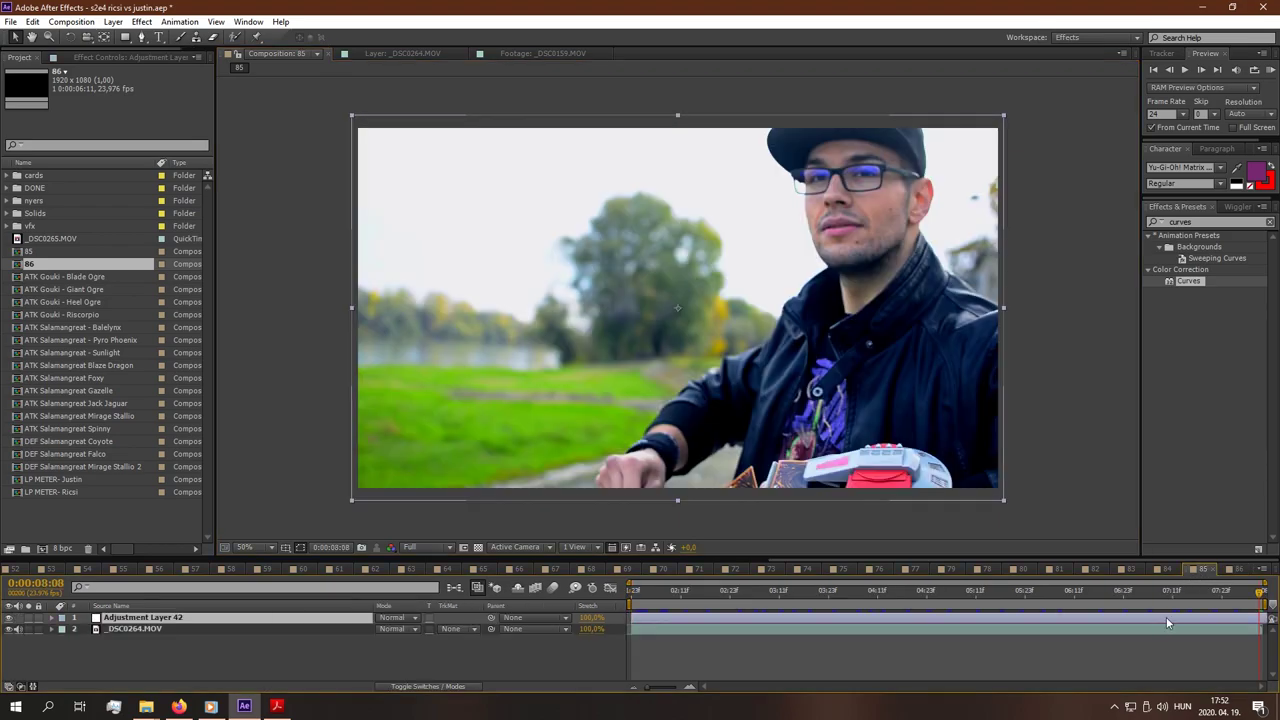
{"action": "left_click", "coordinate": [1240, 569]}
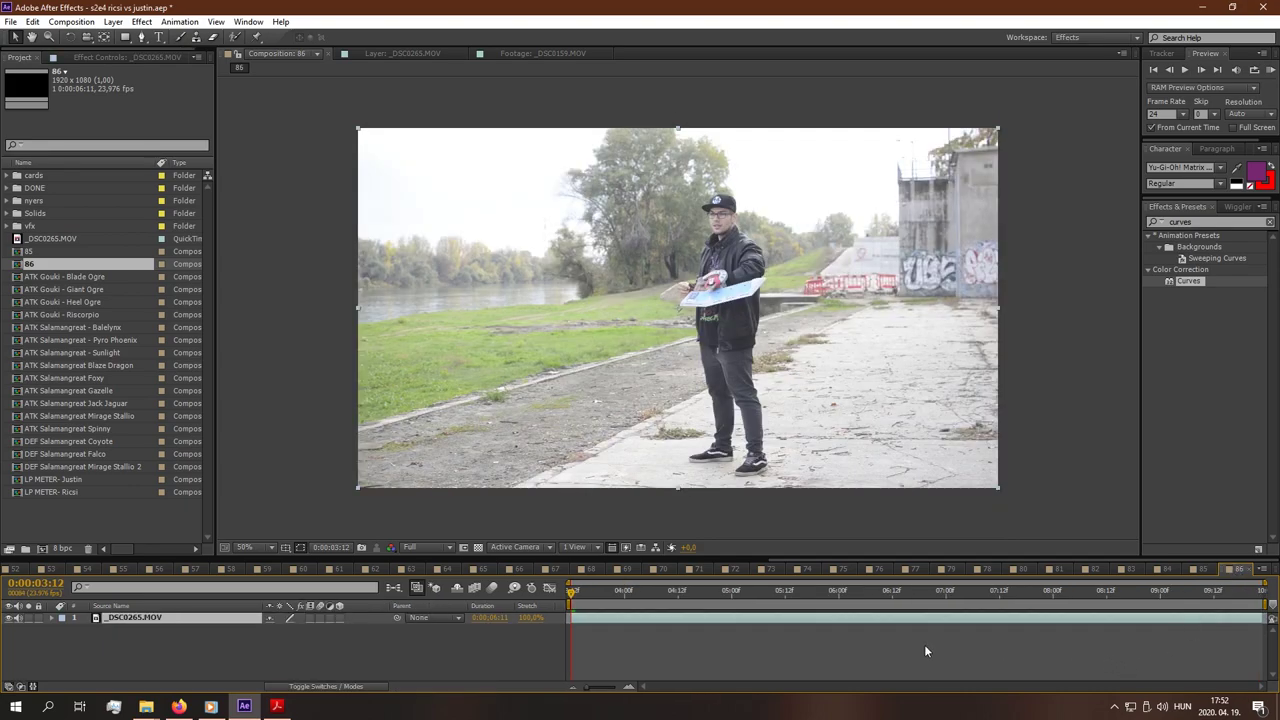
{"action": "key", "text": "ctrl+d"}
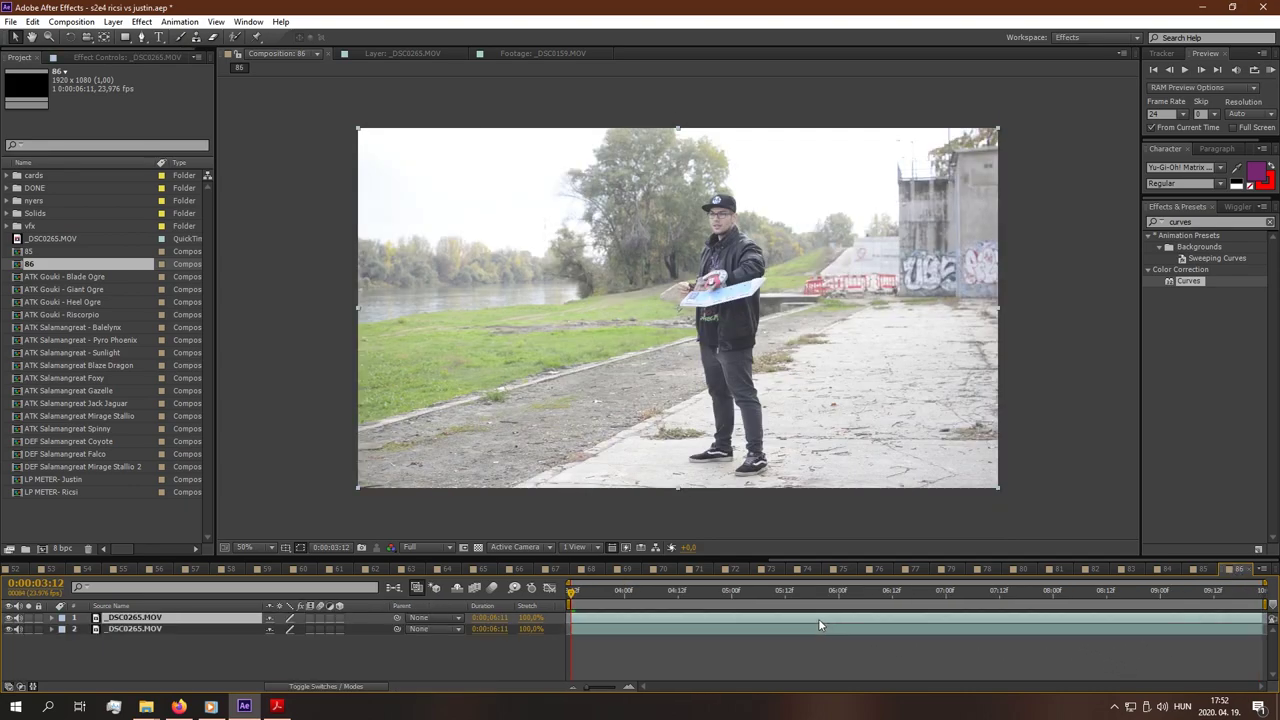
{"action": "left_click", "coordinate": [1200, 569]}
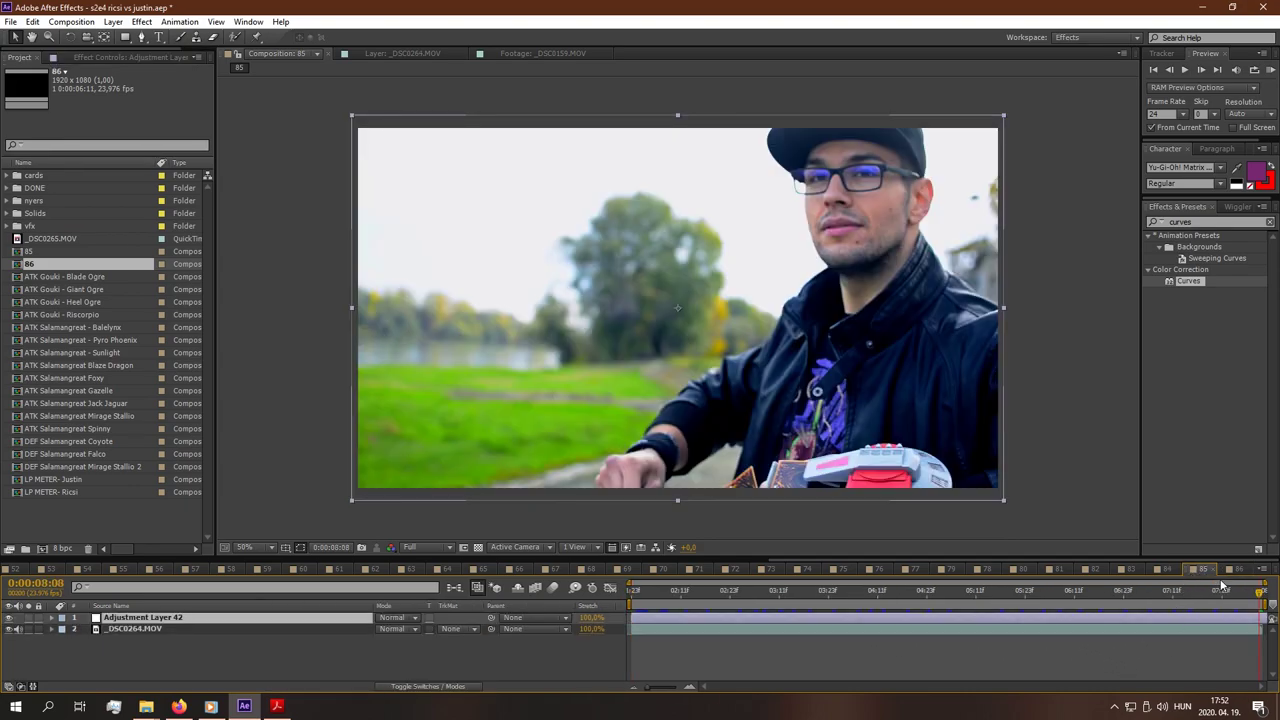
{"action": "left_click", "coordinate": [1237, 569]}
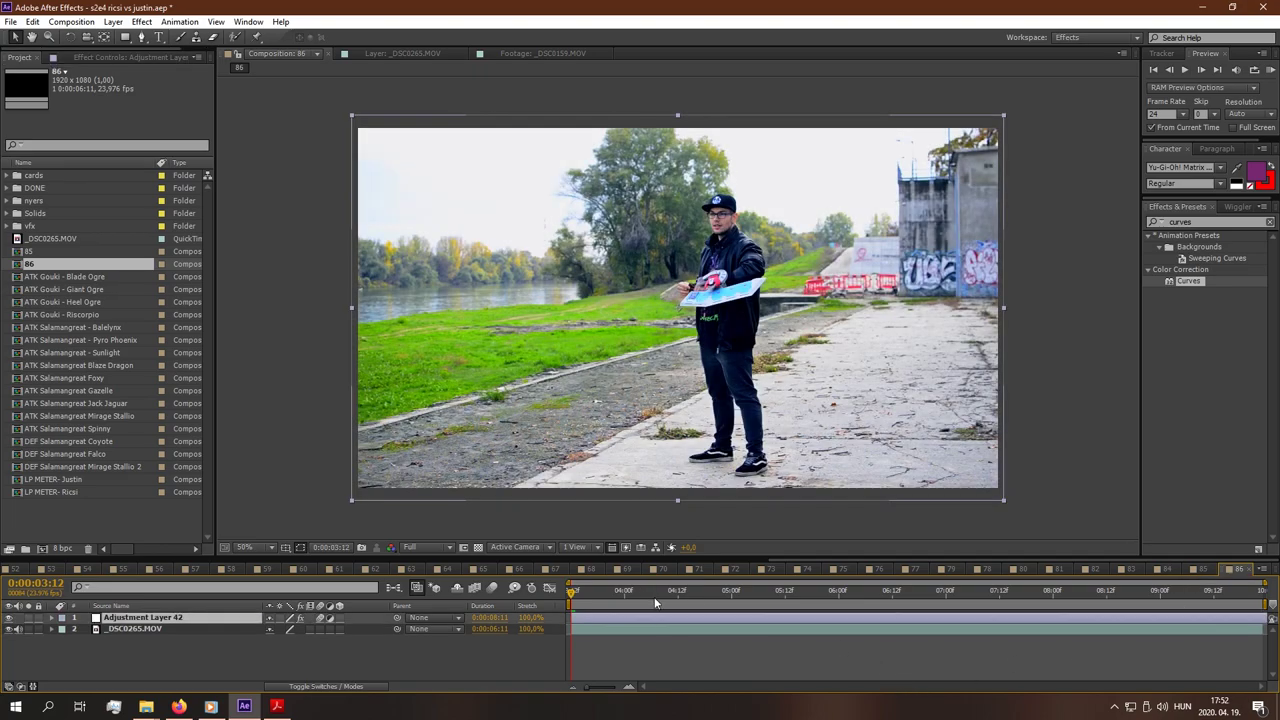
- Preview the _DSC0265.MOV layer and add a layer marker at 0:00:05:01 with the comment "Junk Synchron"
{"action": "double_click", "coordinate": [660, 629]}
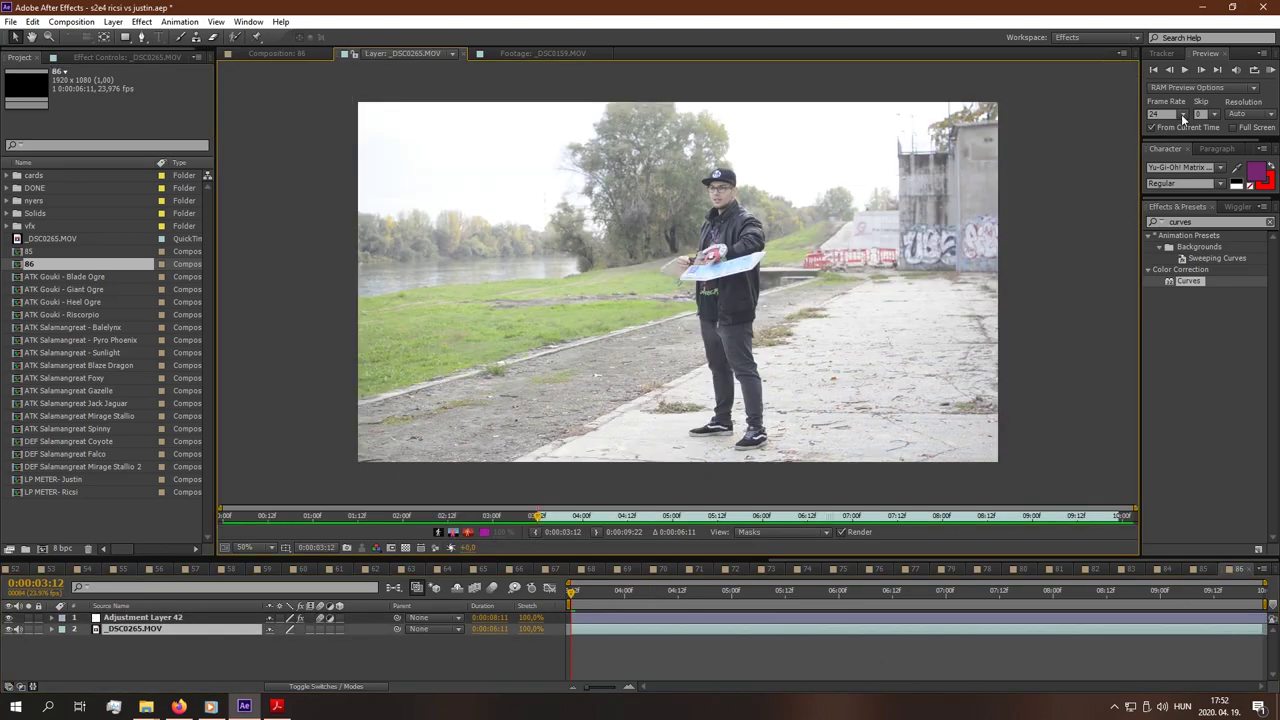
{"action": "left_click", "coordinate": [1271, 70]}
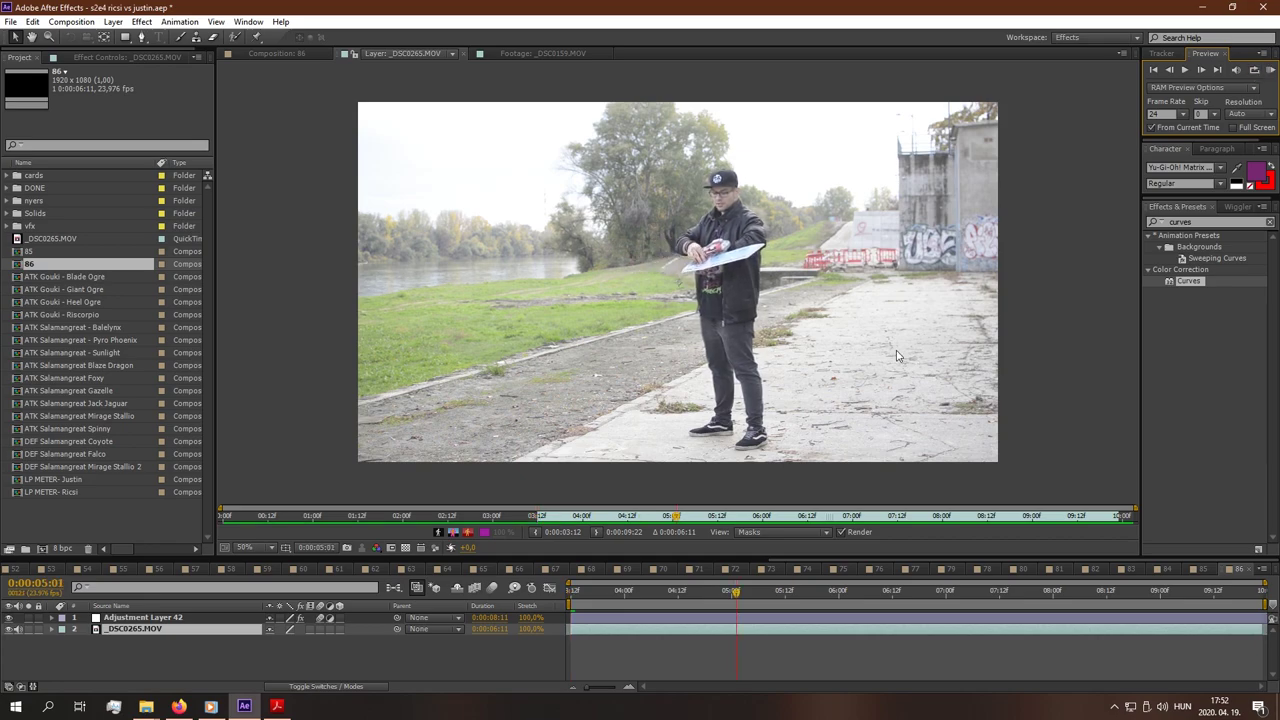
{"action": "left_click", "coordinate": [686, 521]}
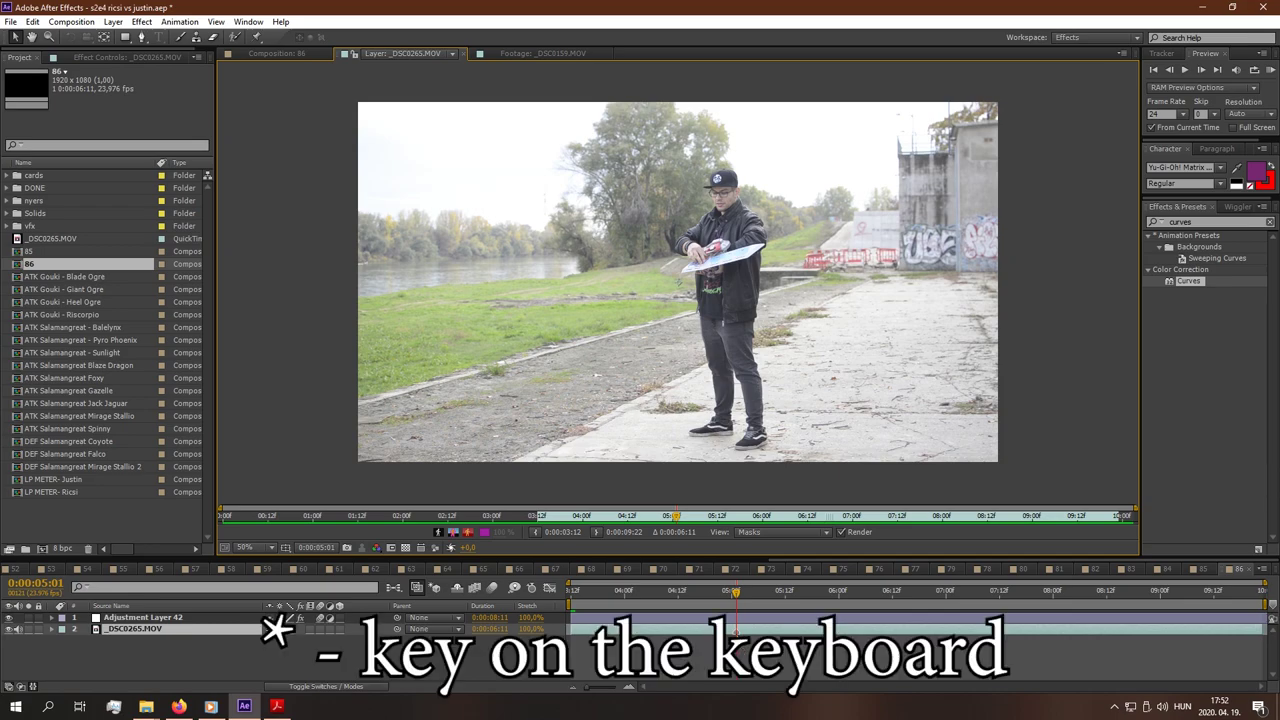
{"action": "double_click", "coordinate": [735, 630]}
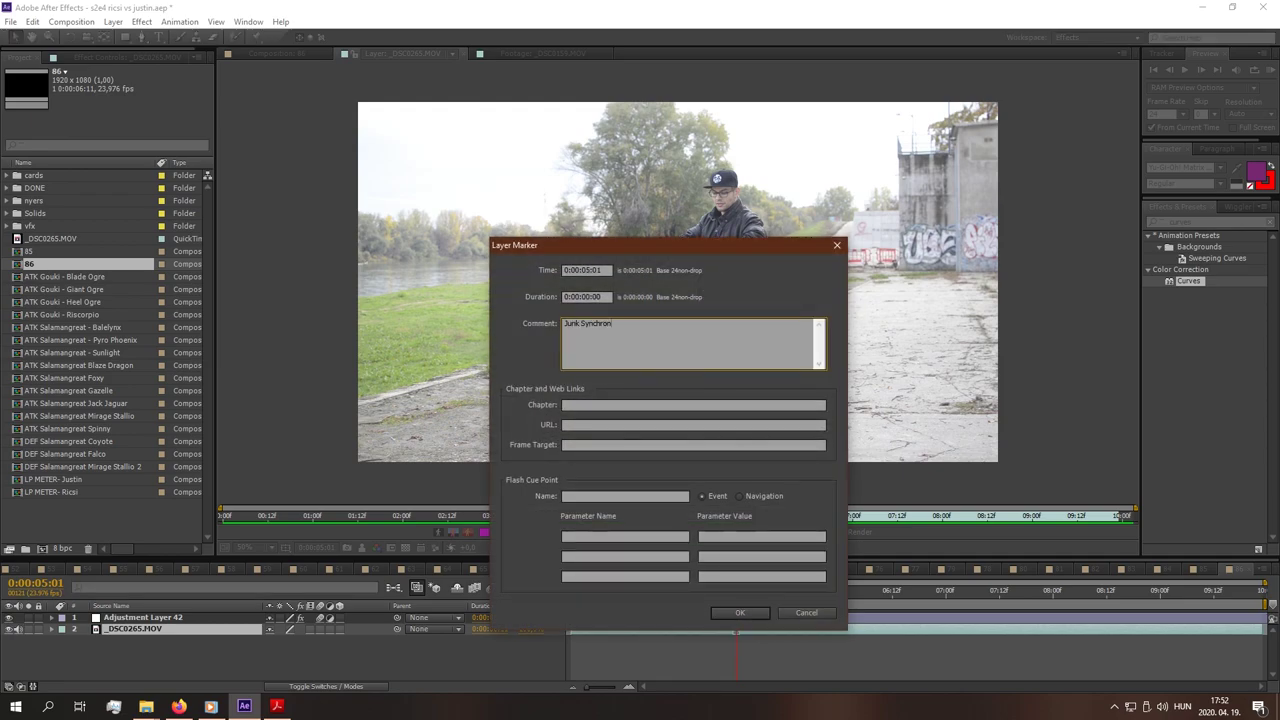
{"action": "left_click", "coordinate": [740, 613]}
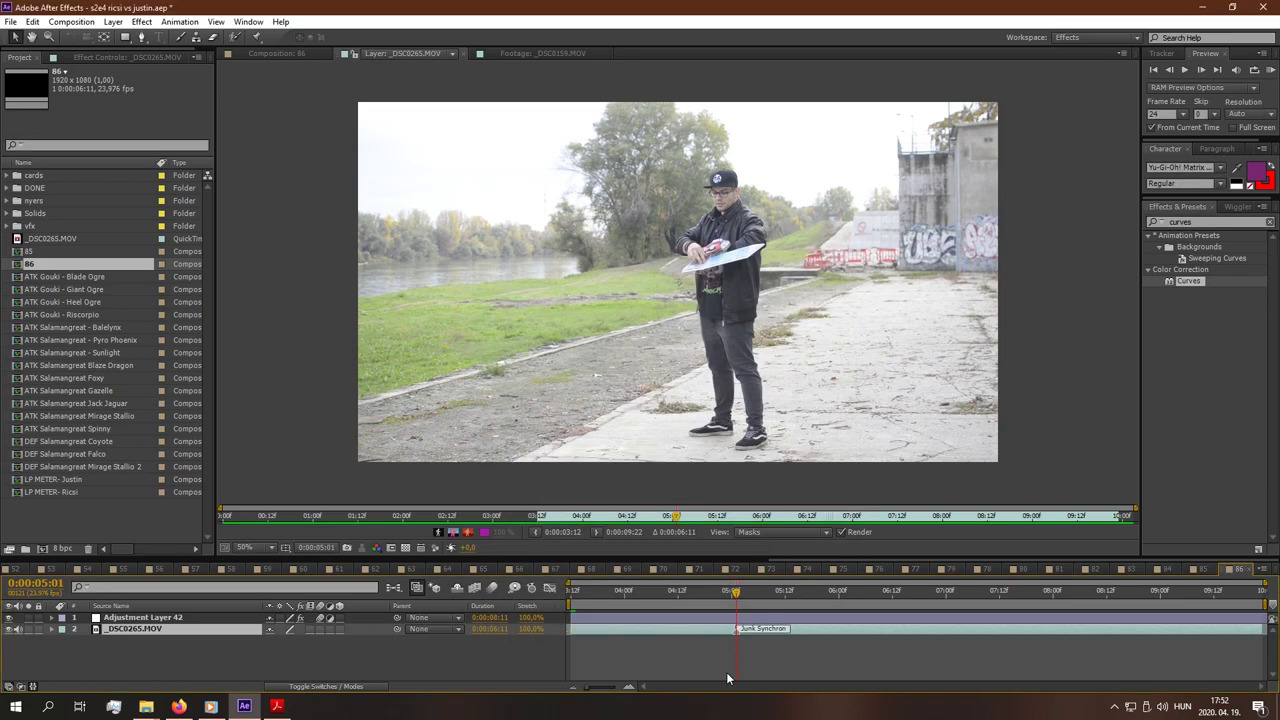
- Continue the preview and add a second marker to the clip at 0:00:08:11 with the comment "Headbett"
{"action": "left_click", "coordinate": [1271, 71]}
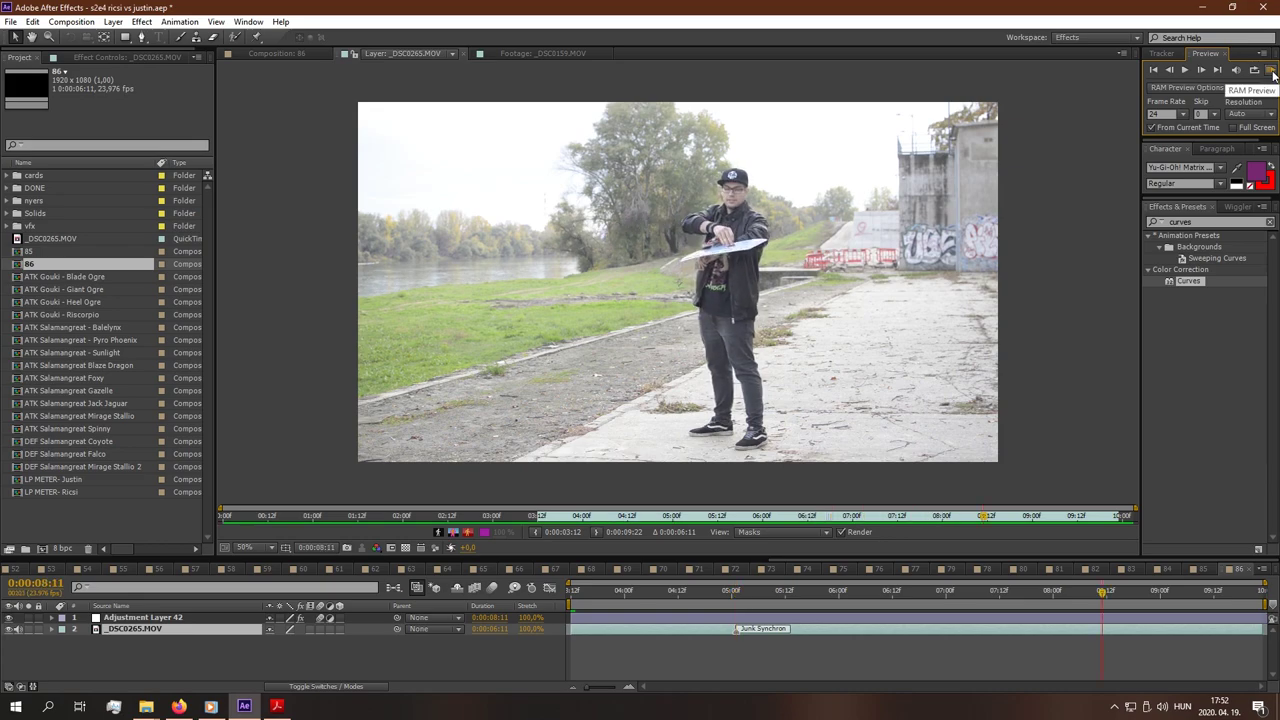
{"action": "left_click", "coordinate": [1271, 71]}
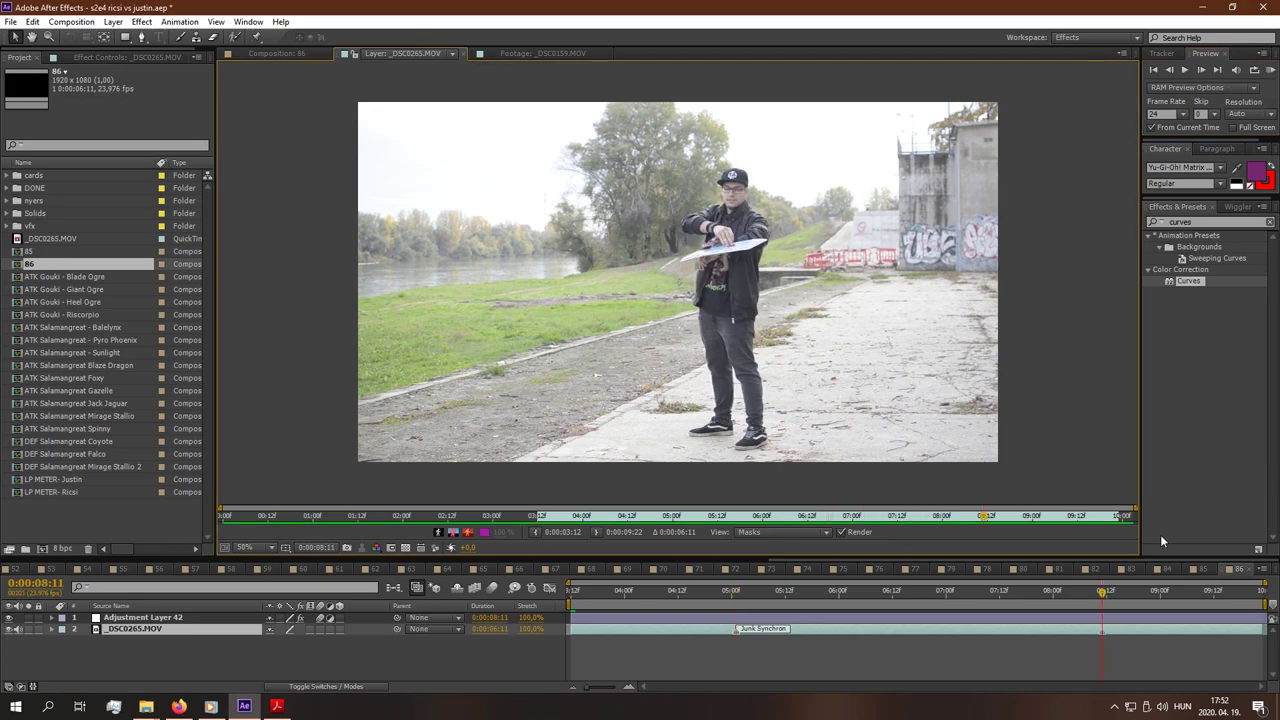
{"action": "double_click", "coordinate": [1101, 630]}
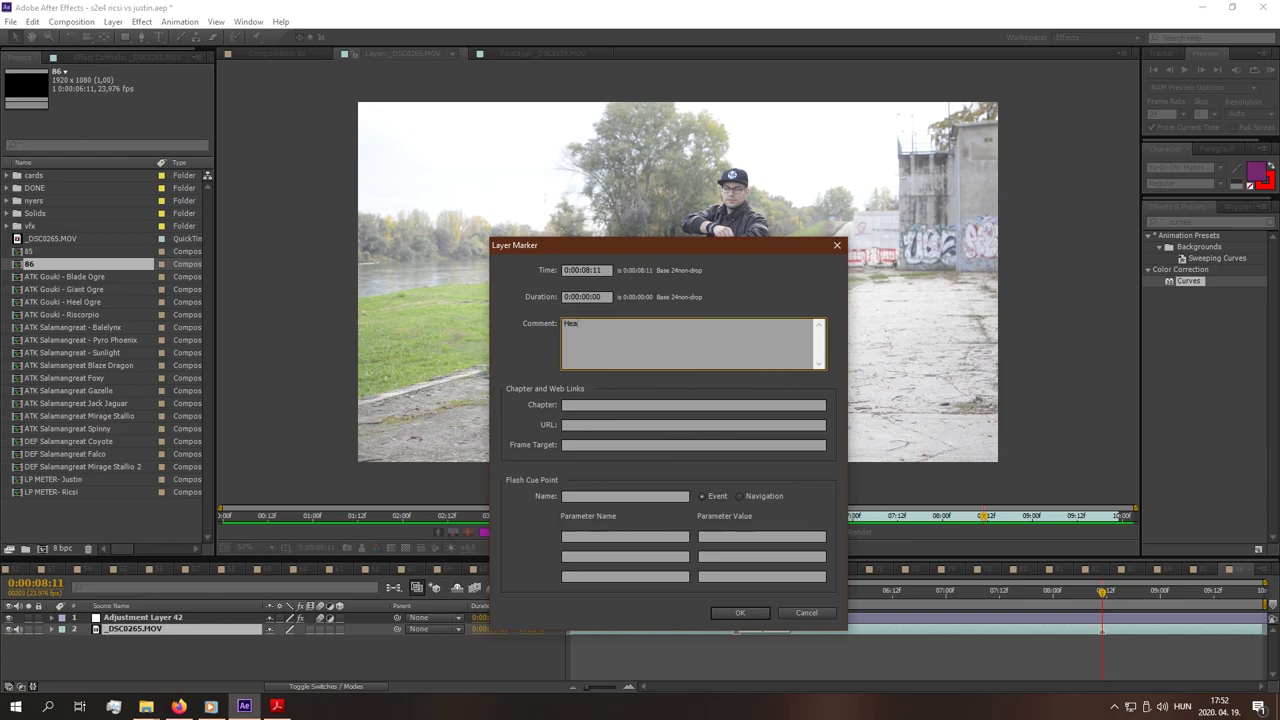
{"action": "left_click", "coordinate": [739, 610]}
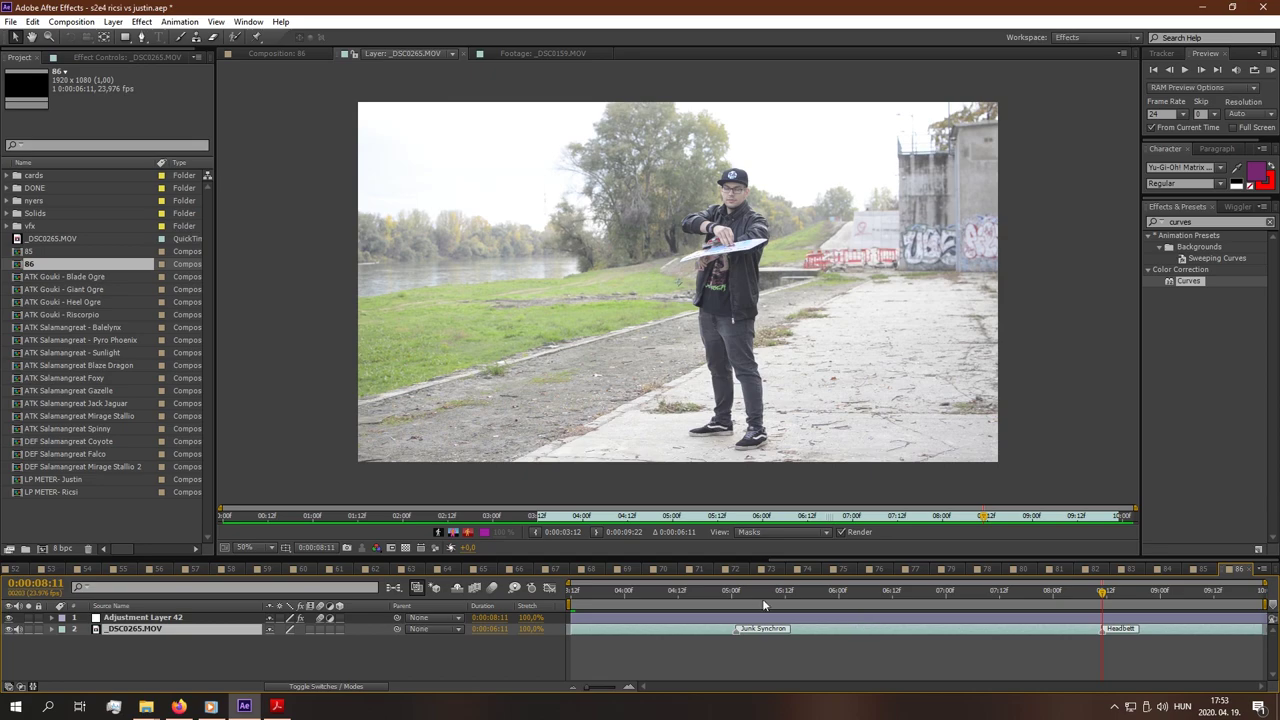
- Show composition 86 at the Junk Synchron marker and import the image junk synchron.png into the project
{"action": "mouse_move", "coordinate": [763, 600]}
{"action": "left_mouse_down"}
{"action": "mouse_move", "coordinate": [734, 598]}
{"action": "mouse_move", "coordinate": [1103, 602]}
{"action": "mouse_move", "coordinate": [794, 605]}
{"action": "left_mouse_up"}
{"action": "left_click", "coordinate": [736, 594]}
{"action": "left_click", "coordinate": [244, 53]}
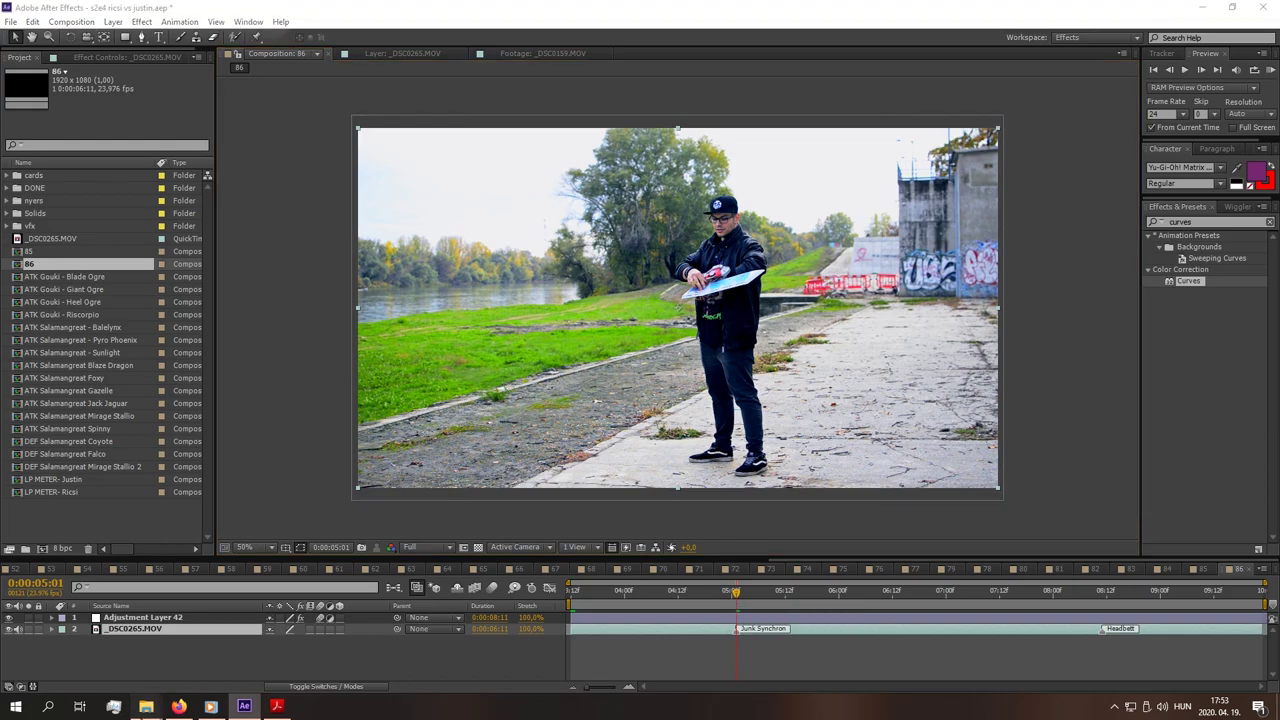
{"action": "mouse_move", "coordinate": [146, 706]}
{"action": "left_click", "coordinate": [289, 654]}
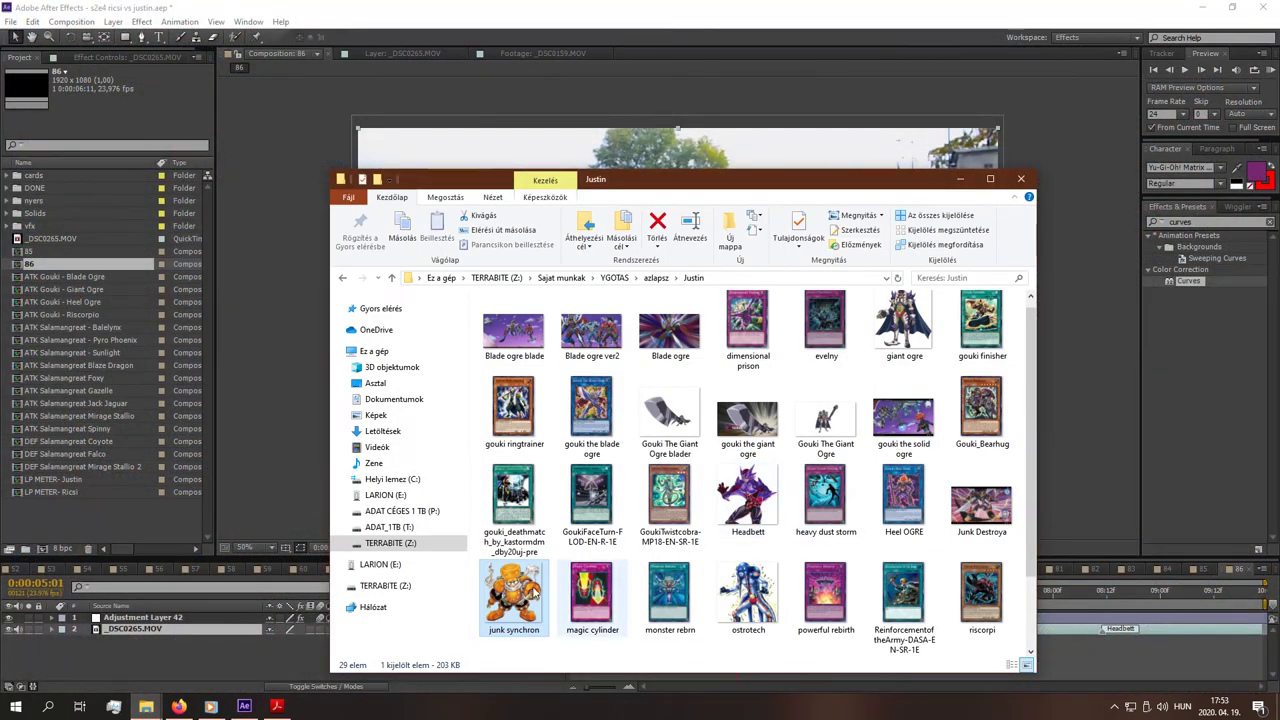
{"action": "left_click_drag", "start_coordinate": [515, 595], "coordinate": [116, 525]}
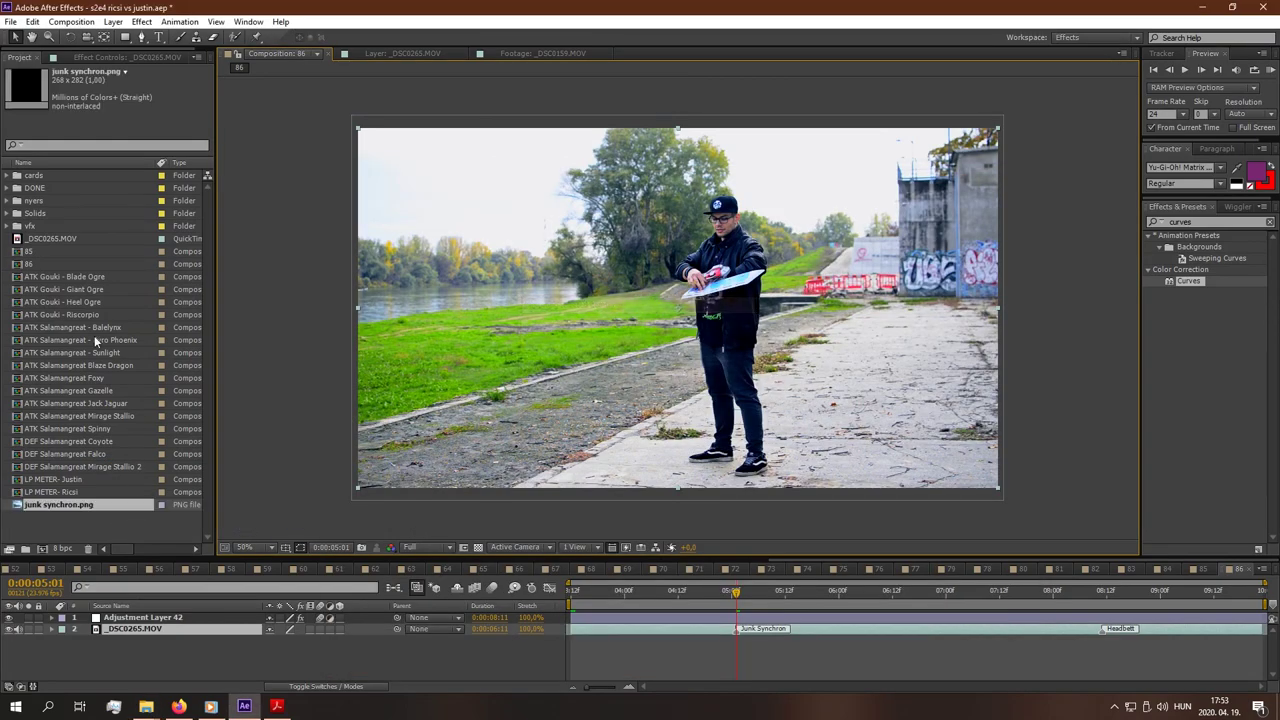
- Add junk synchron.png as the top layer of composition 86 and make it start at the 0:00:05:01 marker
{"action": "left_click_drag", "start_coordinate": [56, 257], "coordinate": [675, 645]}
{"action": "left_click_drag", "start_coordinate": [185, 629], "coordinate": [213, 616]}
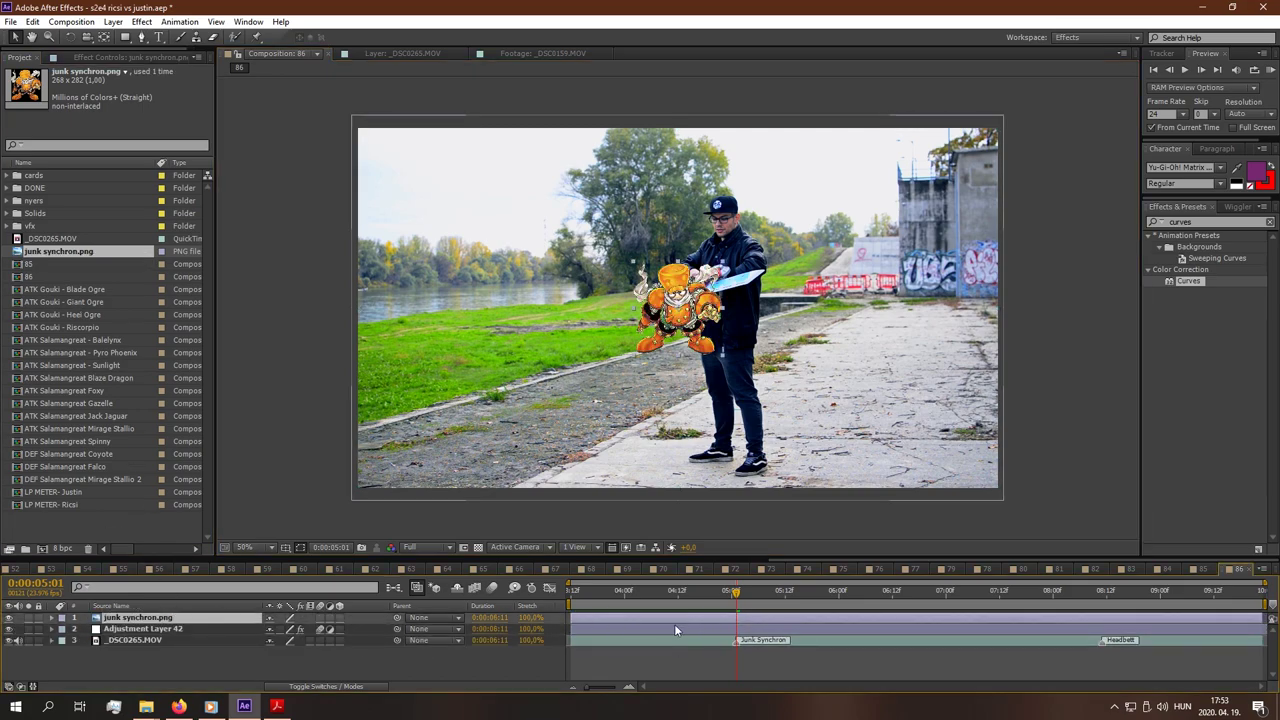
{"action": "left_click_drag", "start_coordinate": [588, 617], "coordinate": [753, 620]}
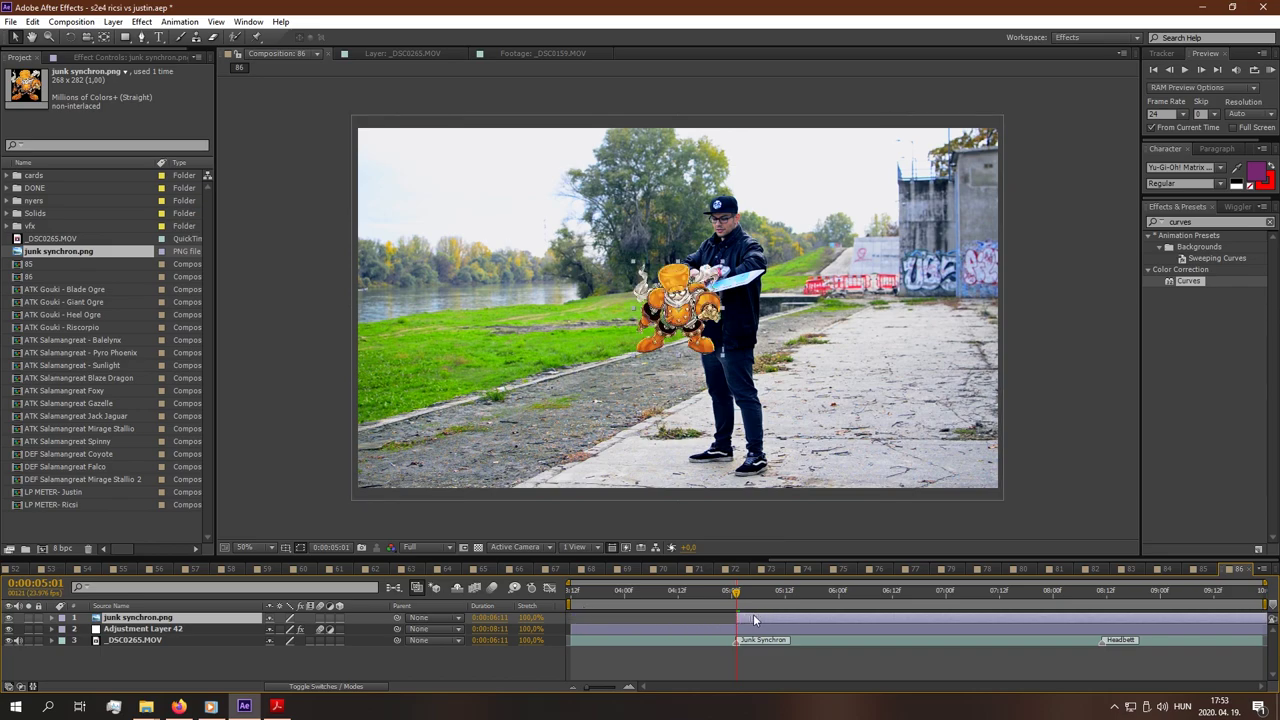
- Scale the junk synchron.png layer to 184% and place the figure on the concrete to the right of the standing man
{"action": "left_click_drag", "start_coordinate": [676, 312], "coordinate": [537, 398]}
{"action": "key", "text": "s"}
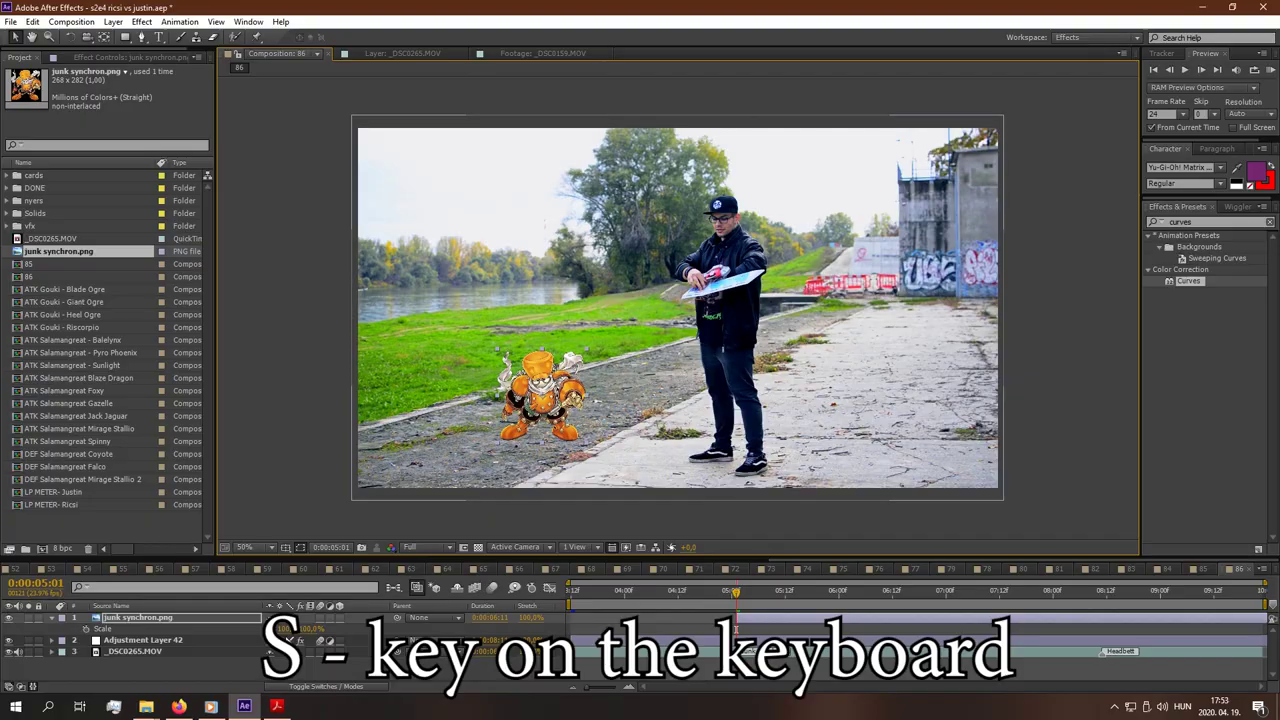
{"action": "mouse_move", "coordinate": [285, 630]}
{"action": "left_mouse_down"}
{"action": "mouse_move", "coordinate": [355, 630]}
{"action": "mouse_move", "coordinate": [280, 635]}
{"action": "left_mouse_up"}
{"action": "left_click_drag", "start_coordinate": [538, 376], "coordinate": [888, 406]}
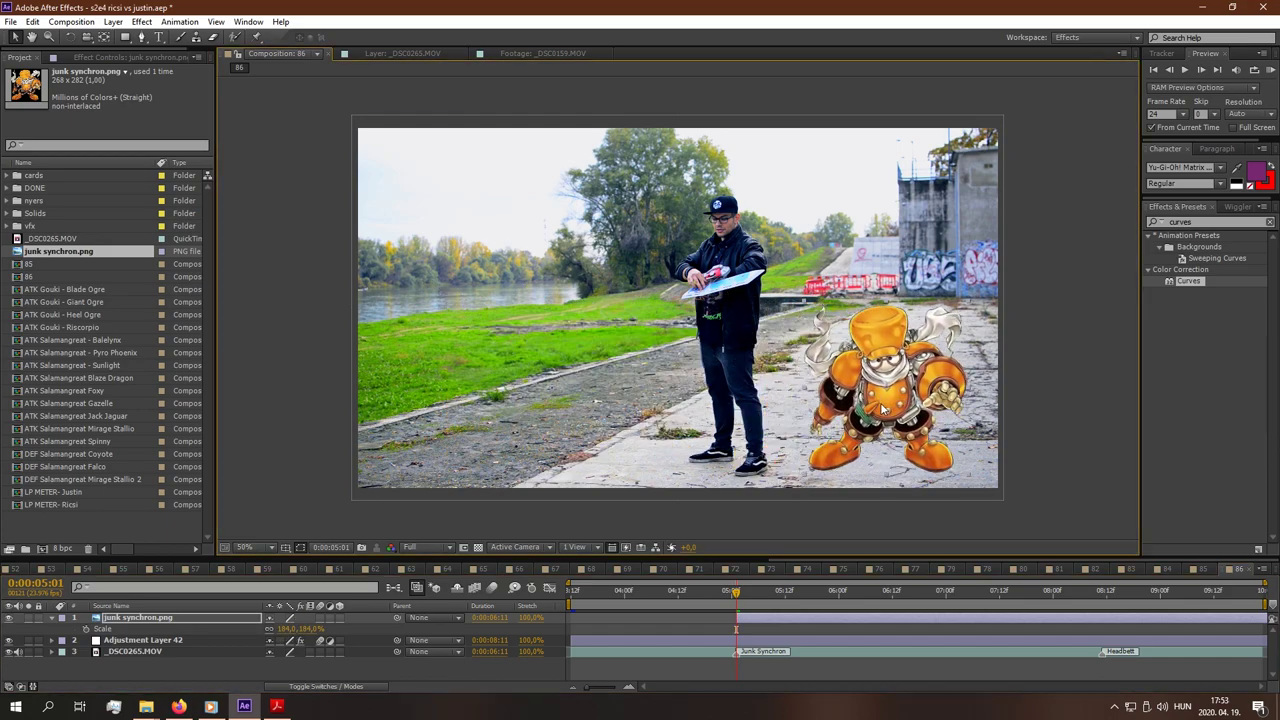
- Search the effects for "cc sc" and apply CC Scatterize to the junk synchron.png layer
{"action": "mouse_move", "coordinate": [743, 591]}
{"action": "left_mouse_down"}
{"action": "mouse_move", "coordinate": [727, 600]}
{"action": "mouse_move", "coordinate": [738, 608]}
{"action": "mouse_move", "coordinate": [726, 620]}
{"action": "mouse_move", "coordinate": [736, 614]}
{"action": "left_mouse_up"}
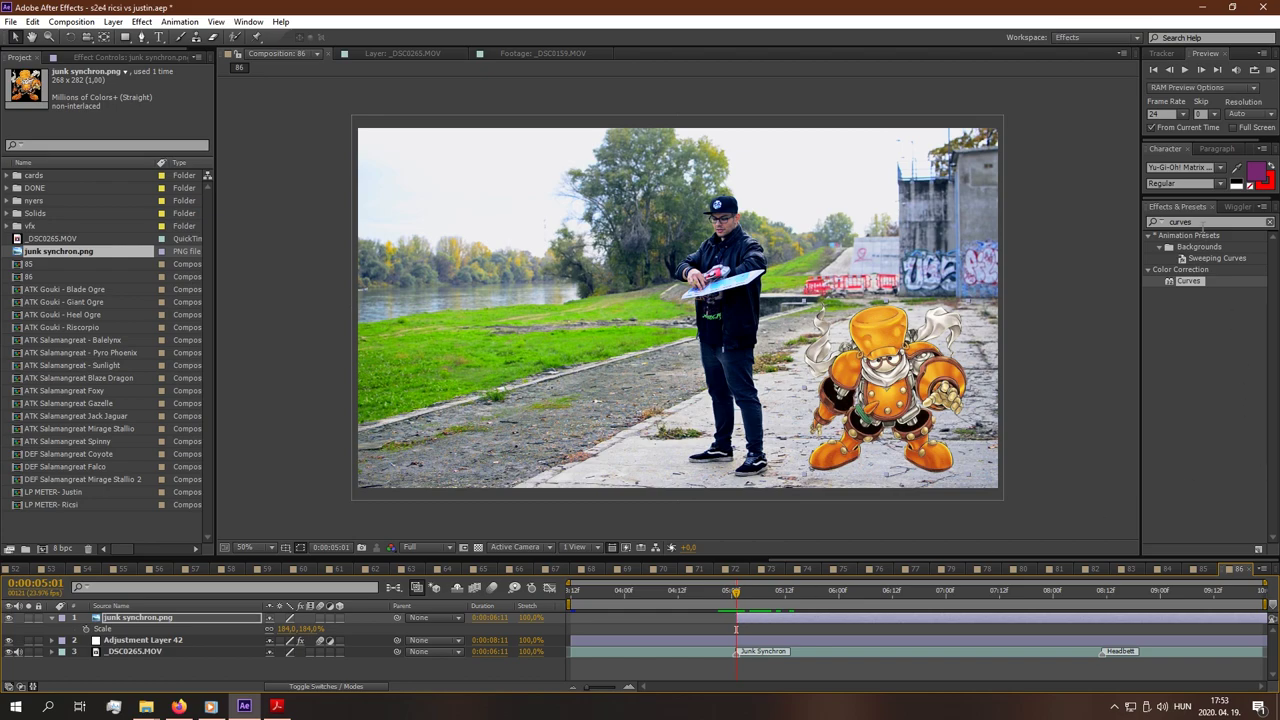
{"action": "left_click", "coordinate": [1201, 222]}
{"action": "key", "text": "BackSpace"}
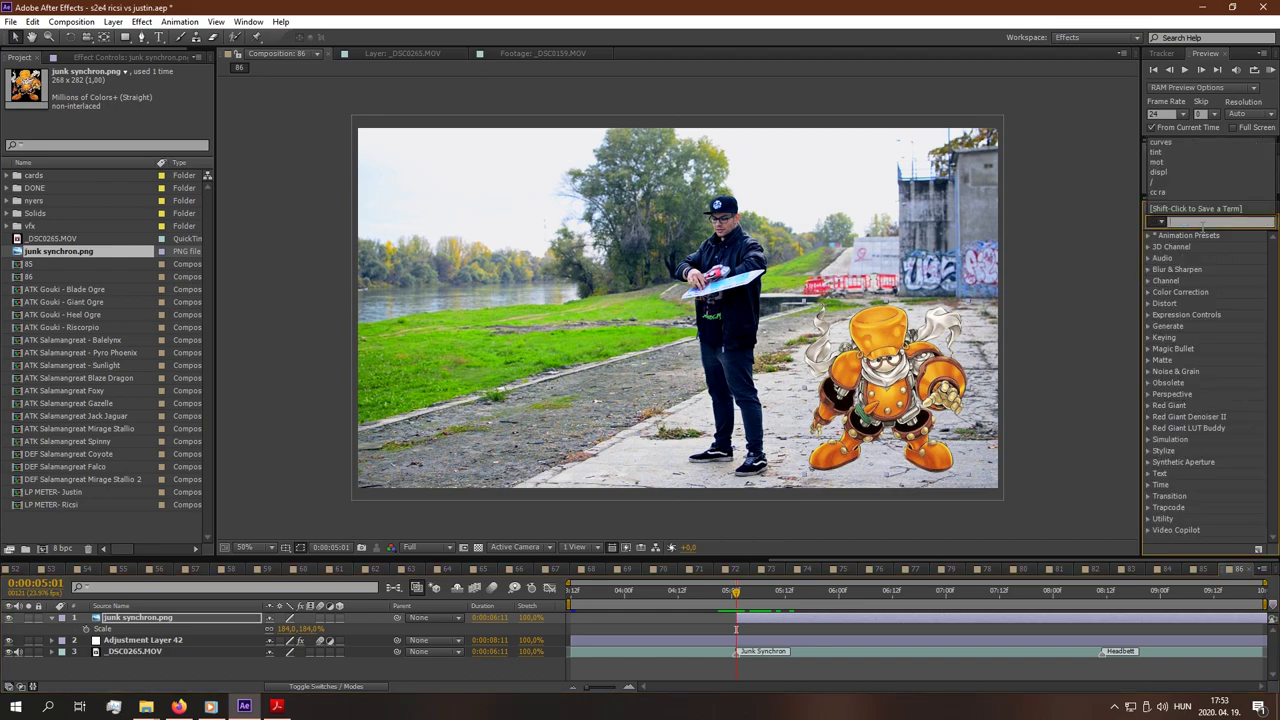
{"action": "type", "text": "cc"}
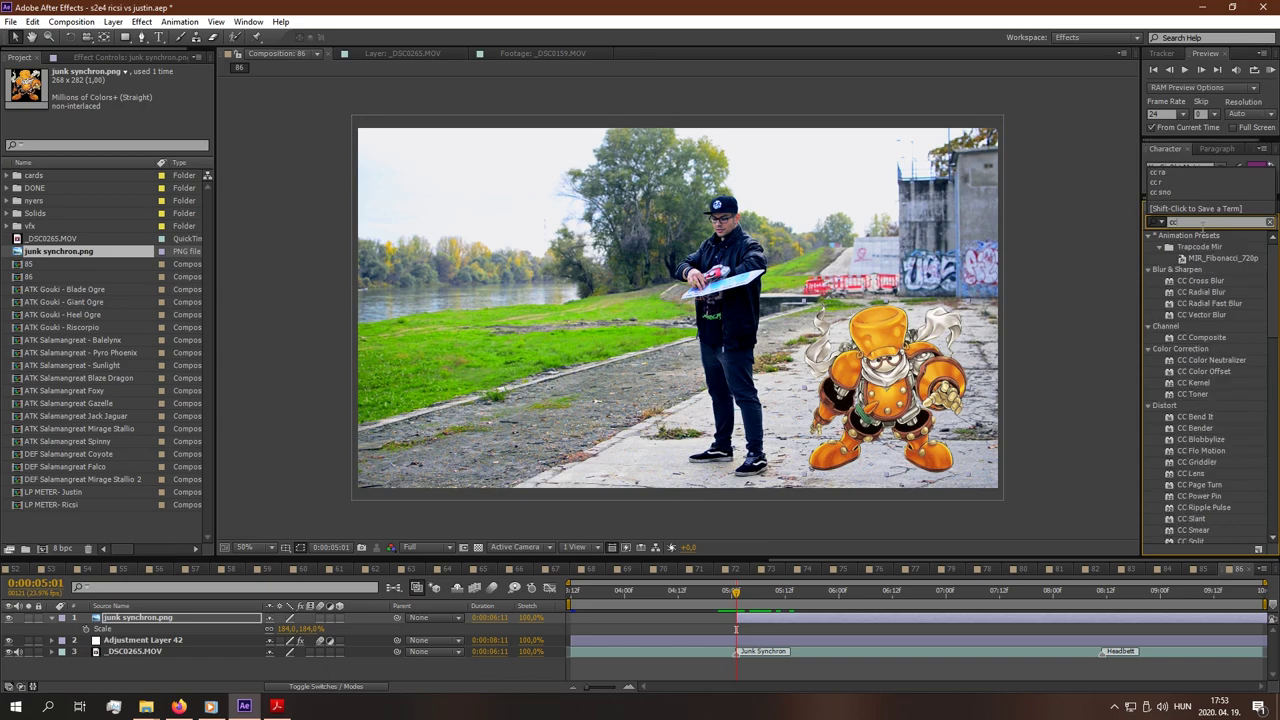
{"action": "type", "text": " sc"}
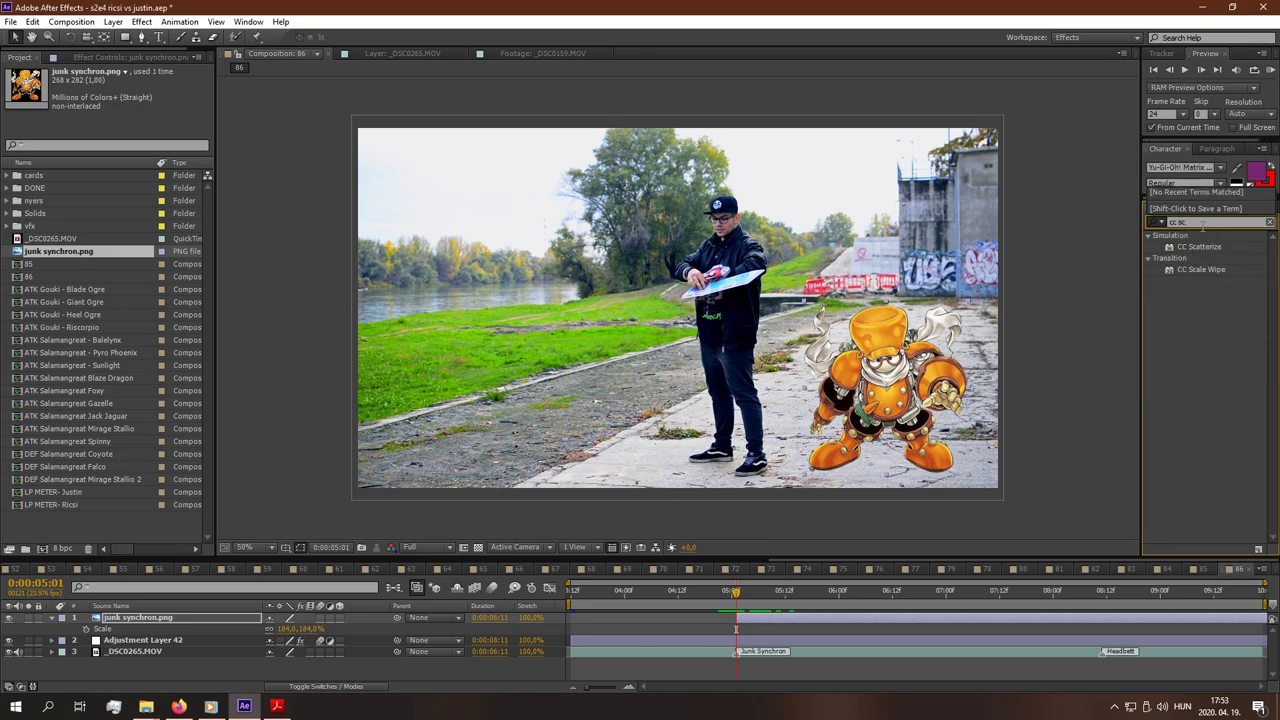
{"action": "left_click_drag", "start_coordinate": [1208, 251], "coordinate": [806, 616]}
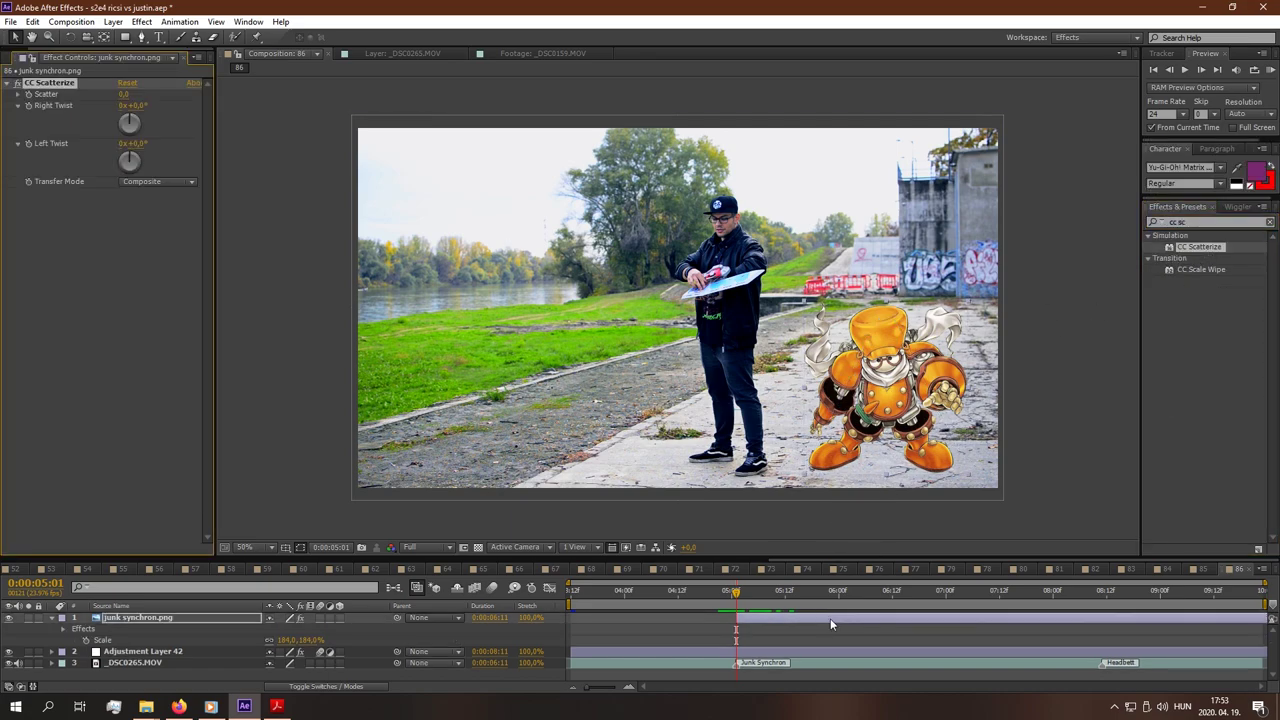
- Test the Scatter amount on the figure, return it to 0, and remove CC Scatterize from the junk synchron.png layer
{"action": "left_click_drag", "start_coordinate": [125, 94], "coordinate": [156, 108]}
{"action": "left_click", "coordinate": [127, 95]}
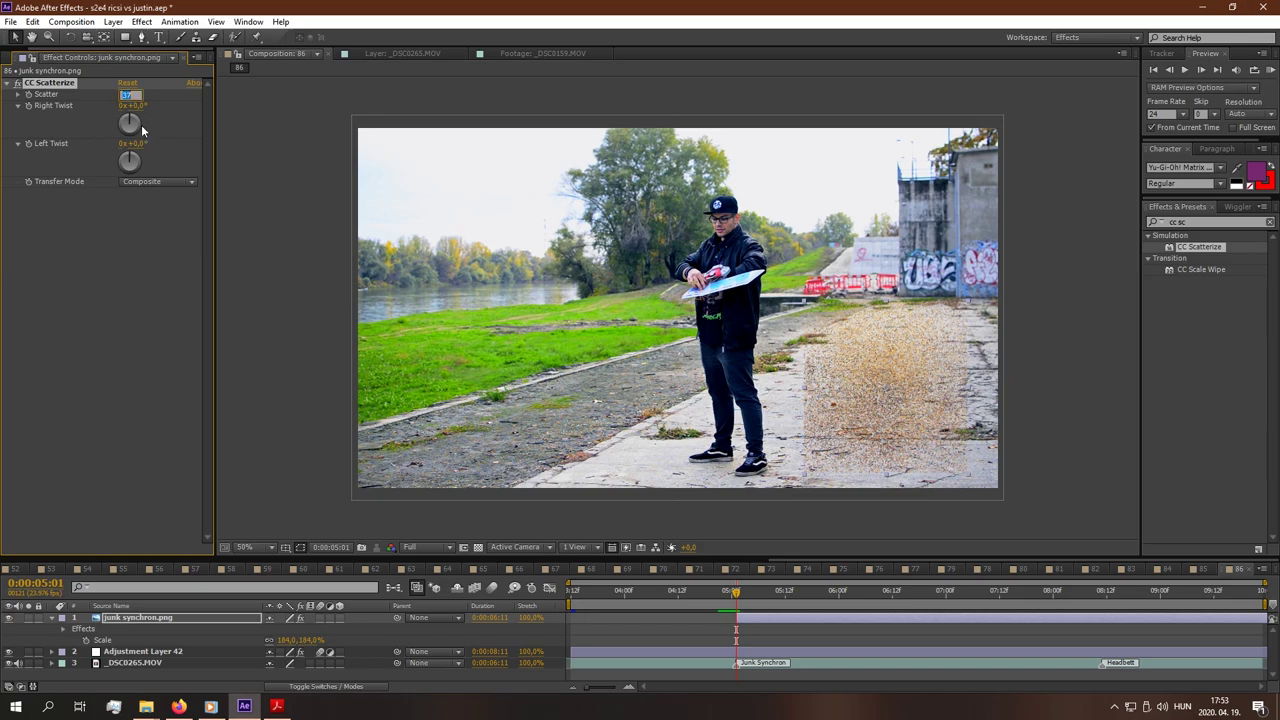
{"action": "type", "text": "0"}
{"action": "key", "text": "Return"}
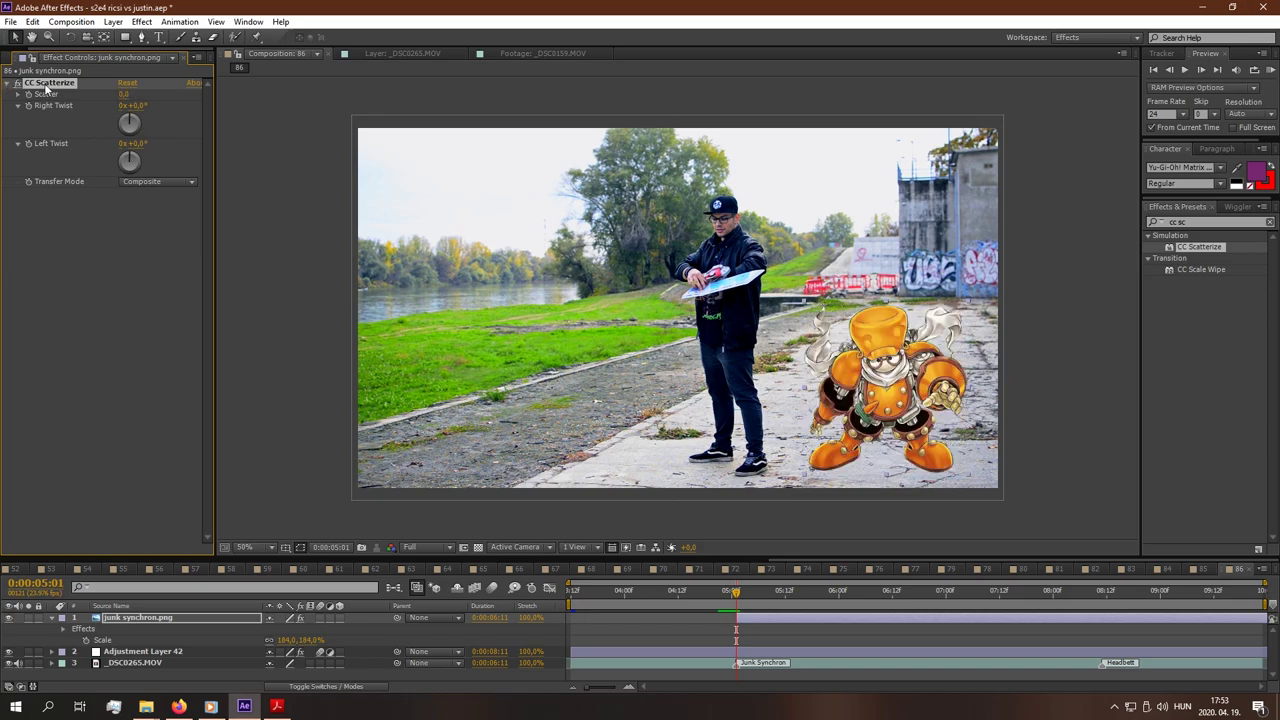
{"action": "left_click", "coordinate": [44, 83]}
{"action": "key", "text": "Delete"}
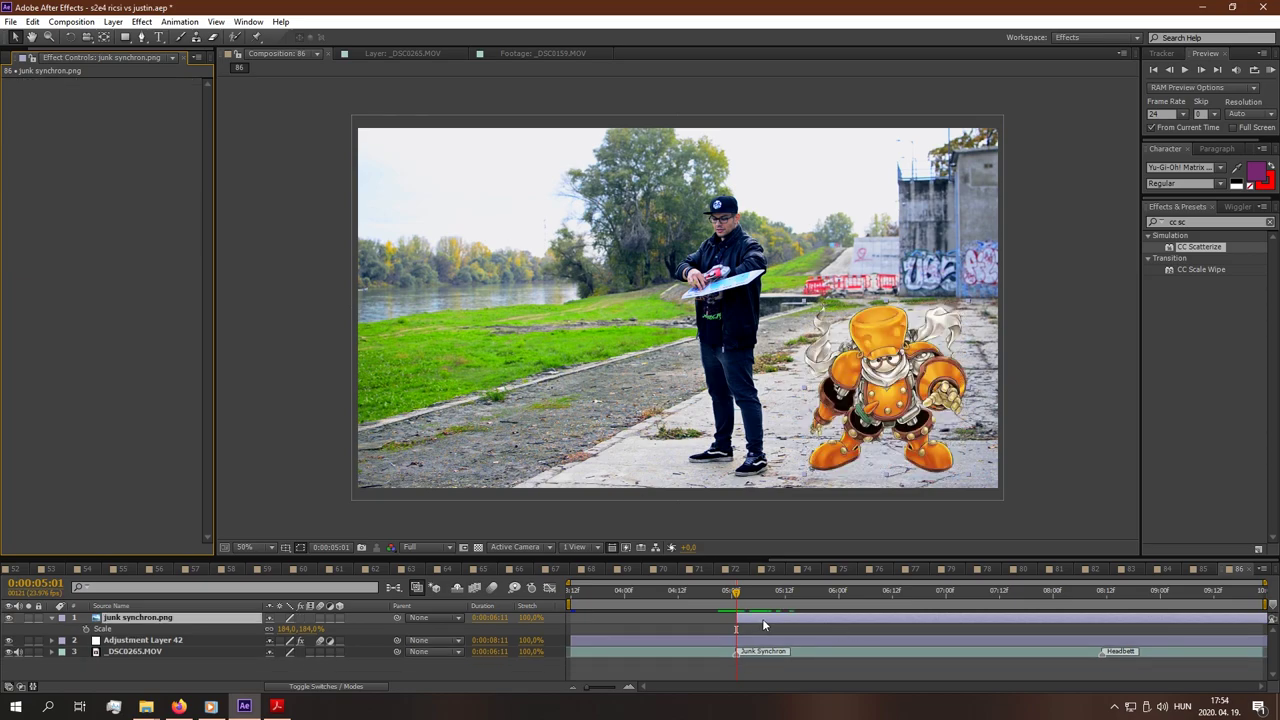
- Try pre-composing the junk synchron.png layer as junk synchron.png Comp 1, and undo it
{"action": "left_click", "coordinate": [762, 618]}
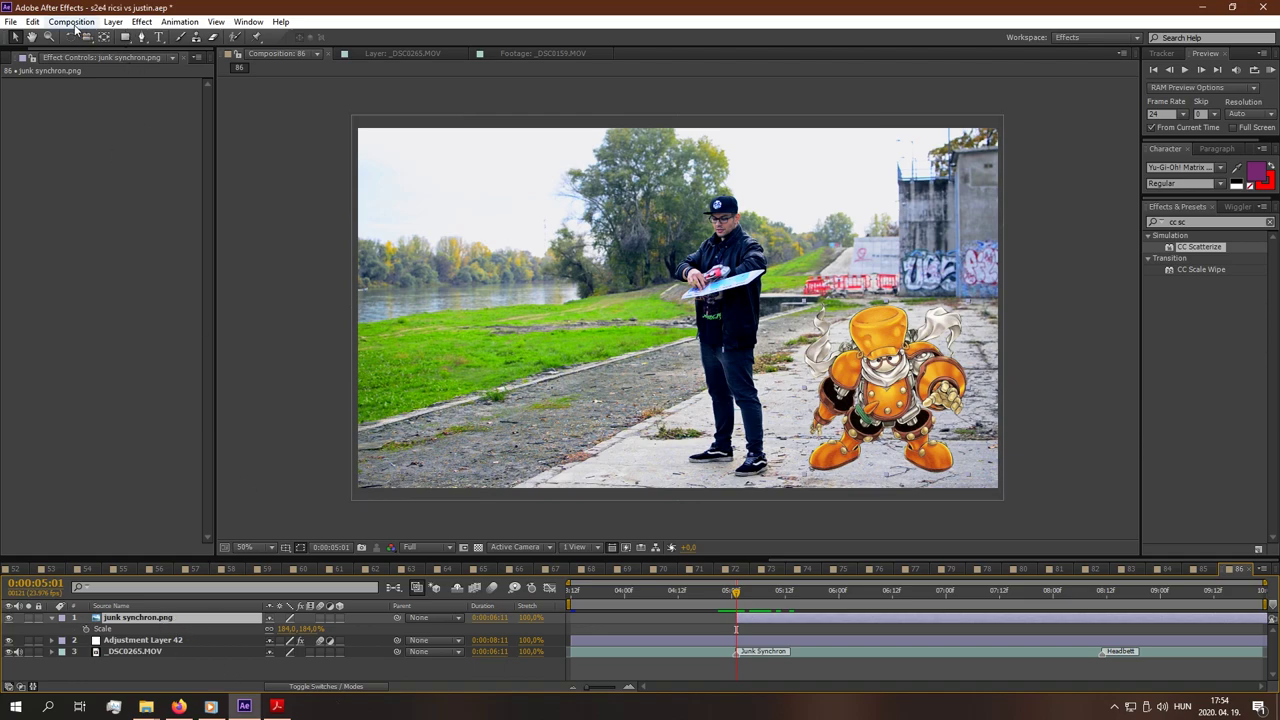
{"action": "left_click", "coordinate": [113, 21]}
{"action": "left_click", "coordinate": [148, 505]}
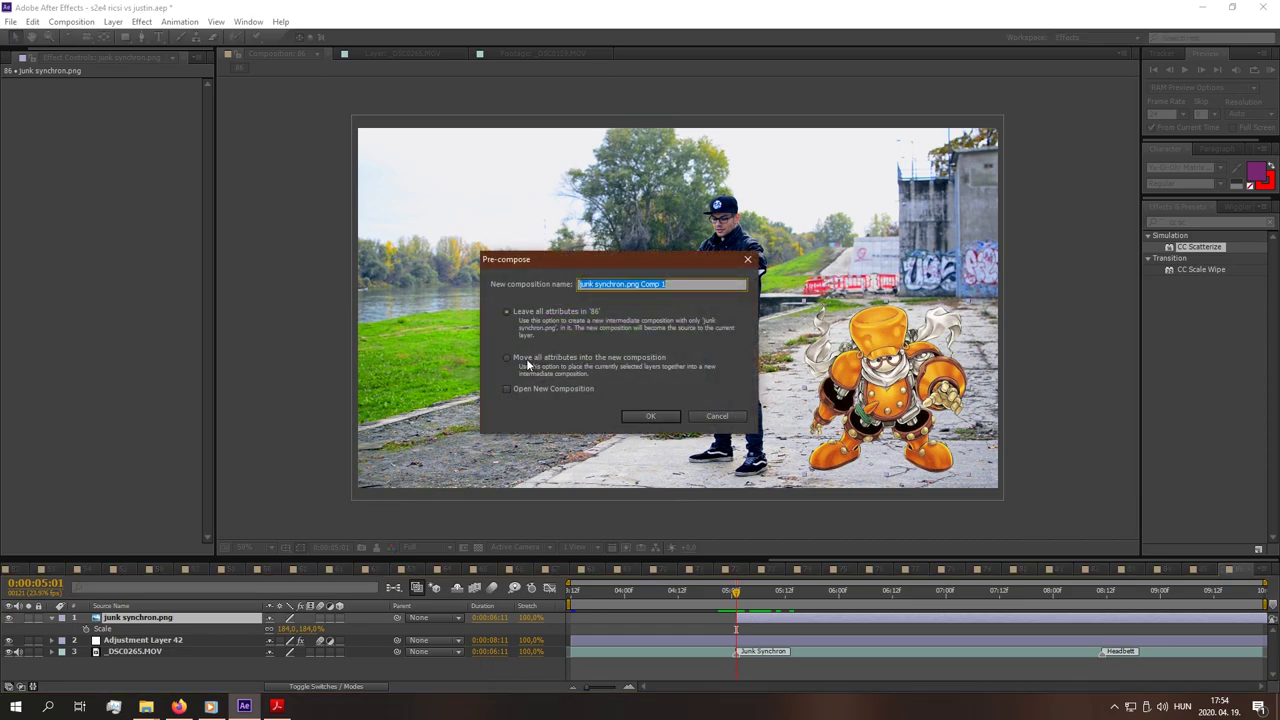
{"action": "left_click", "coordinate": [642, 418]}
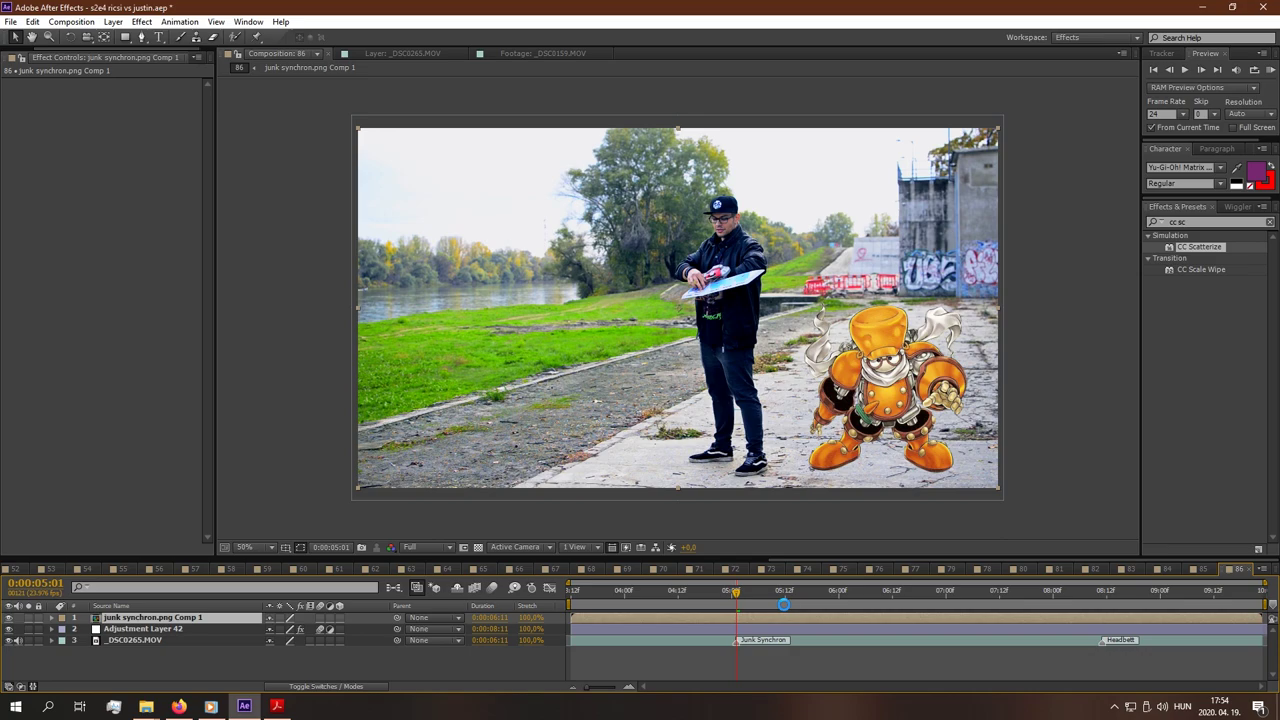
{"action": "key", "text": "ctrl+z"}
- Apply CC Scatterize to the junk synchron.png layer again
{"action": "left_click", "coordinate": [868, 405]}
{"action": "left_click_drag", "start_coordinate": [1199, 253], "coordinate": [868, 390]}
{"action": "left_click_drag", "start_coordinate": [1193, 250], "coordinate": [157, 172]}
- Test a high Scatter amount to examine how the particles spread around the figure, and return Scatter to 0
{"action": "left_click_drag", "start_coordinate": [123, 94], "coordinate": [189, 123]}
{"action": "scroll", "coordinate": [810, 412], "scroll_direction": "up", "scroll_amount": 1}
{"action": "left_click_drag", "start_coordinate": [1000, 525], "coordinate": [408, 440]}
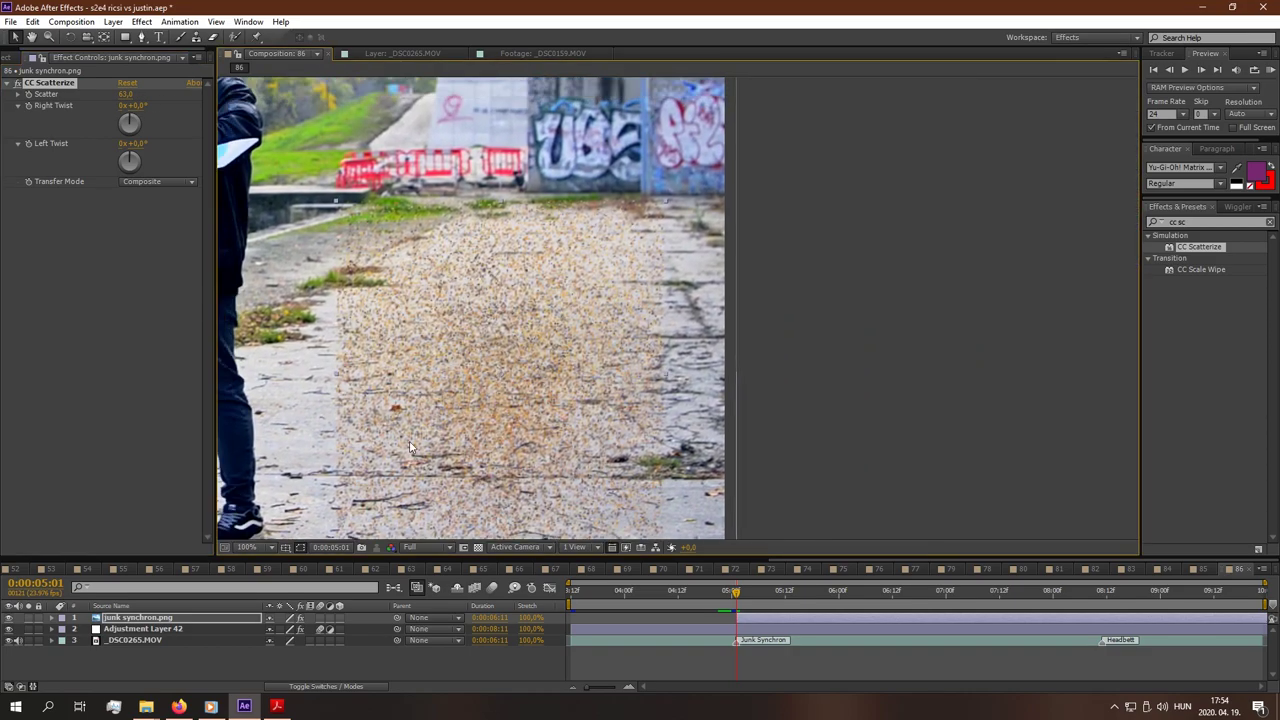
{"action": "left_click_drag", "start_coordinate": [487, 321], "coordinate": [613, 289]}
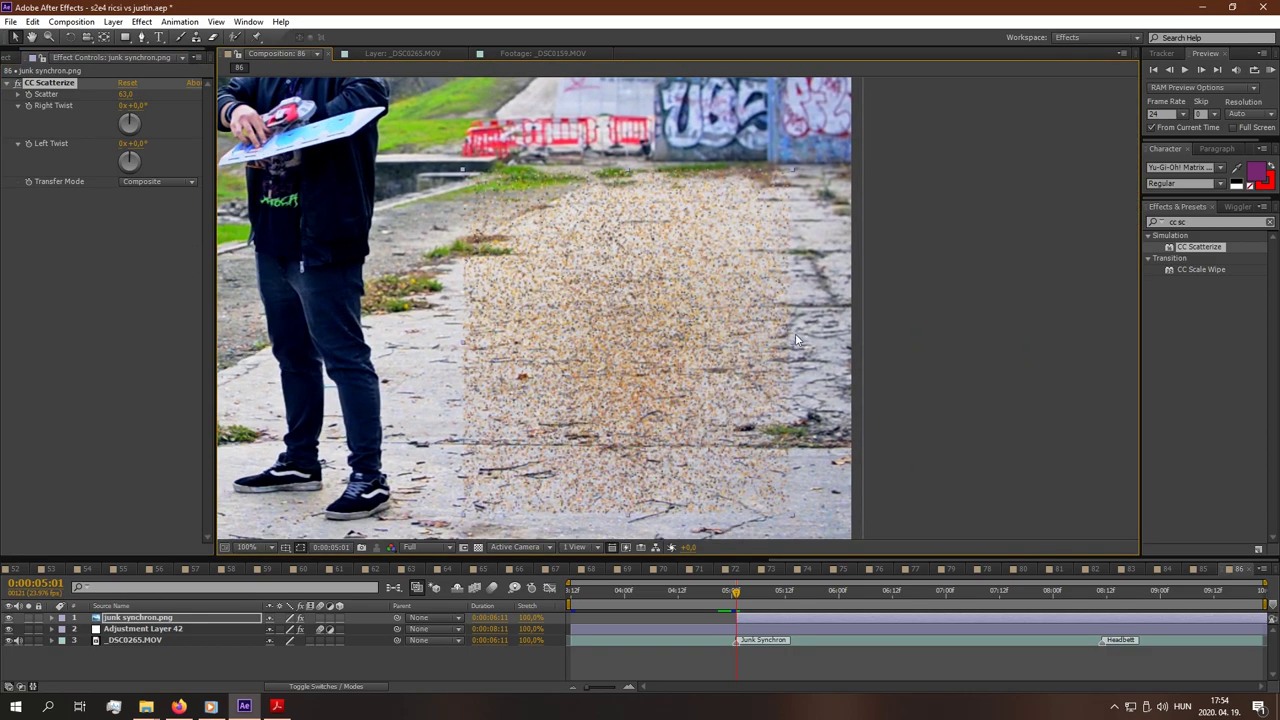
{"action": "left_click", "coordinate": [128, 94]}
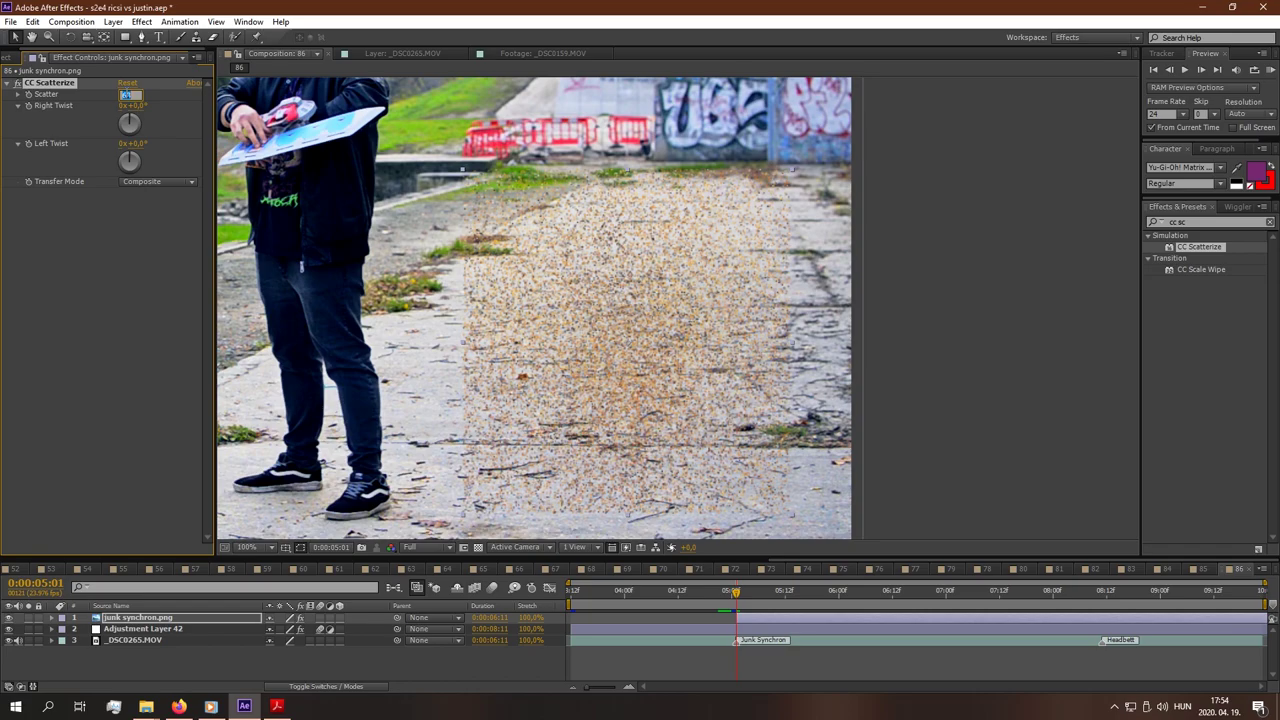
{"action": "type", "text": "0"}
{"action": "key", "text": "Return"}
{"action": "scroll", "coordinate": [600, 320], "scroll_direction": "down", "scroll_amount": 2}
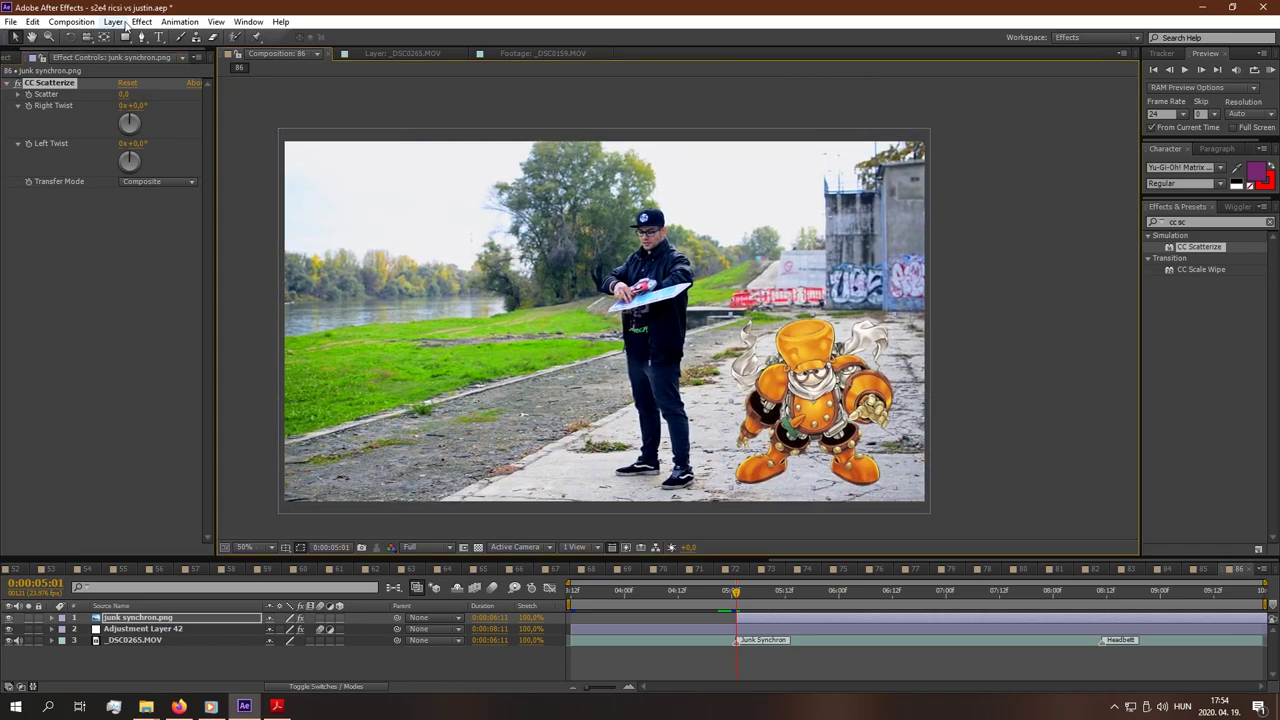
- Pre-compose the junk synchron.png layer as junk synchron.png Comp 1, moving all attributes into the new composition
{"action": "left_click", "coordinate": [122, 22]}
{"action": "left_click", "coordinate": [152, 506]}
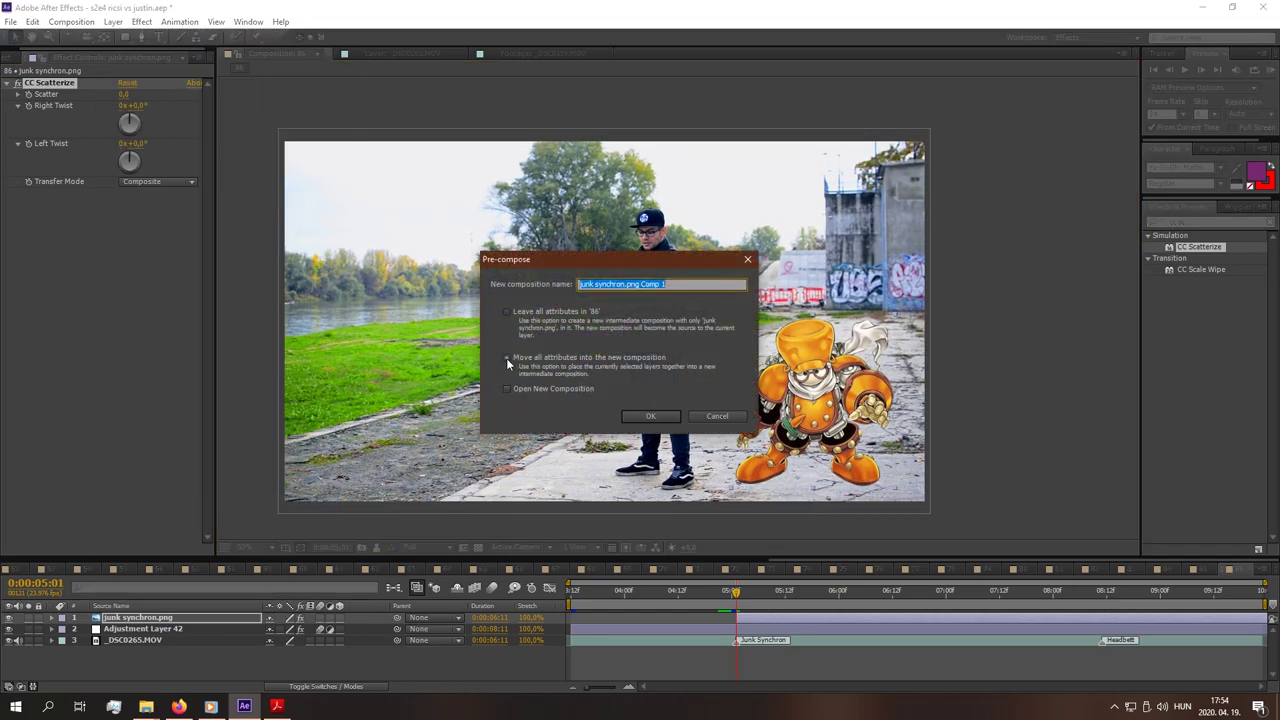
{"action": "left_click", "coordinate": [648, 416]}
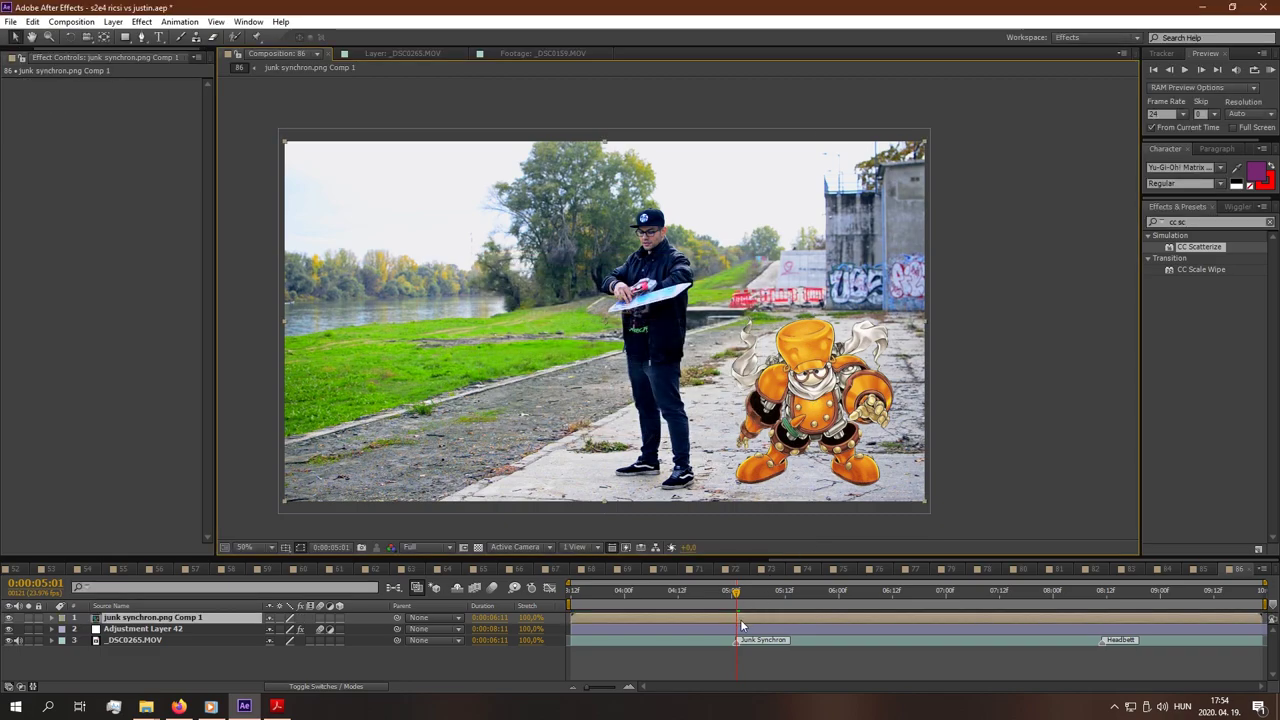
- Open junk synchron.png Comp 1 and enlarge its width and height in the composition settings
{"action": "double_click", "coordinate": [740, 619]}
{"action": "left_click", "coordinate": [745, 620]}
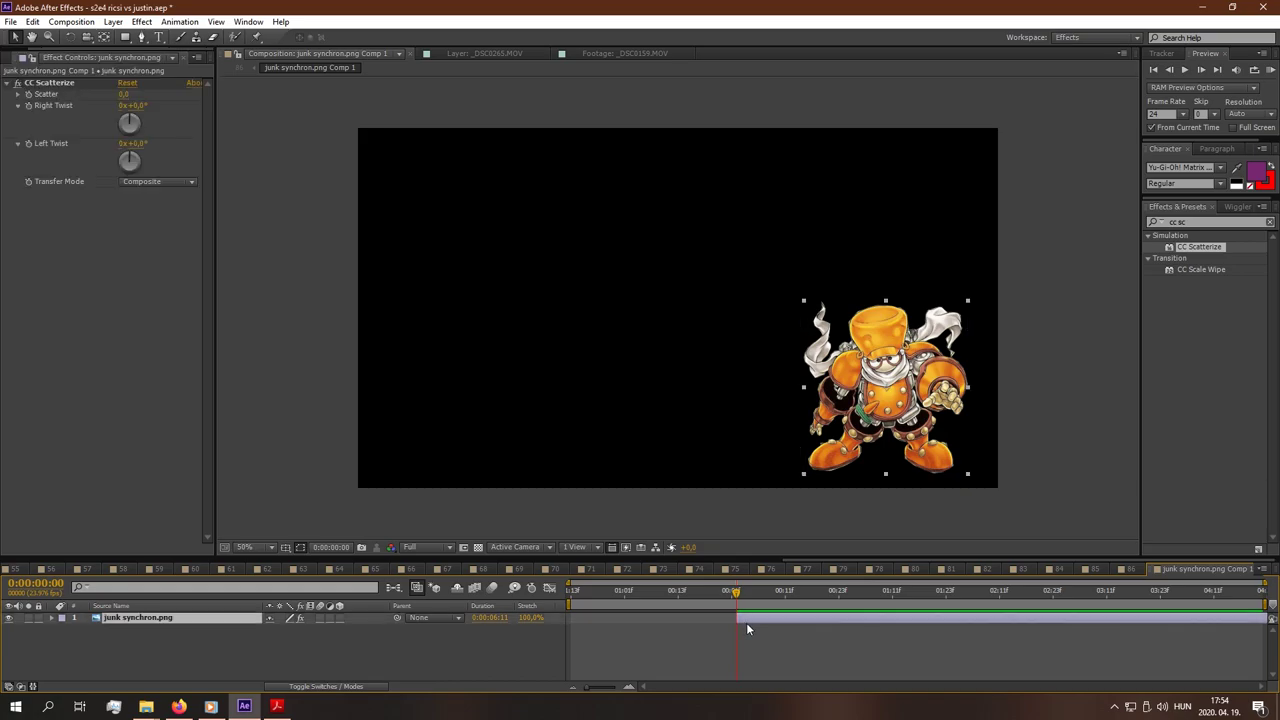
{"action": "left_click", "coordinate": [71, 21]}
{"action": "left_click", "coordinate": [90, 54]}
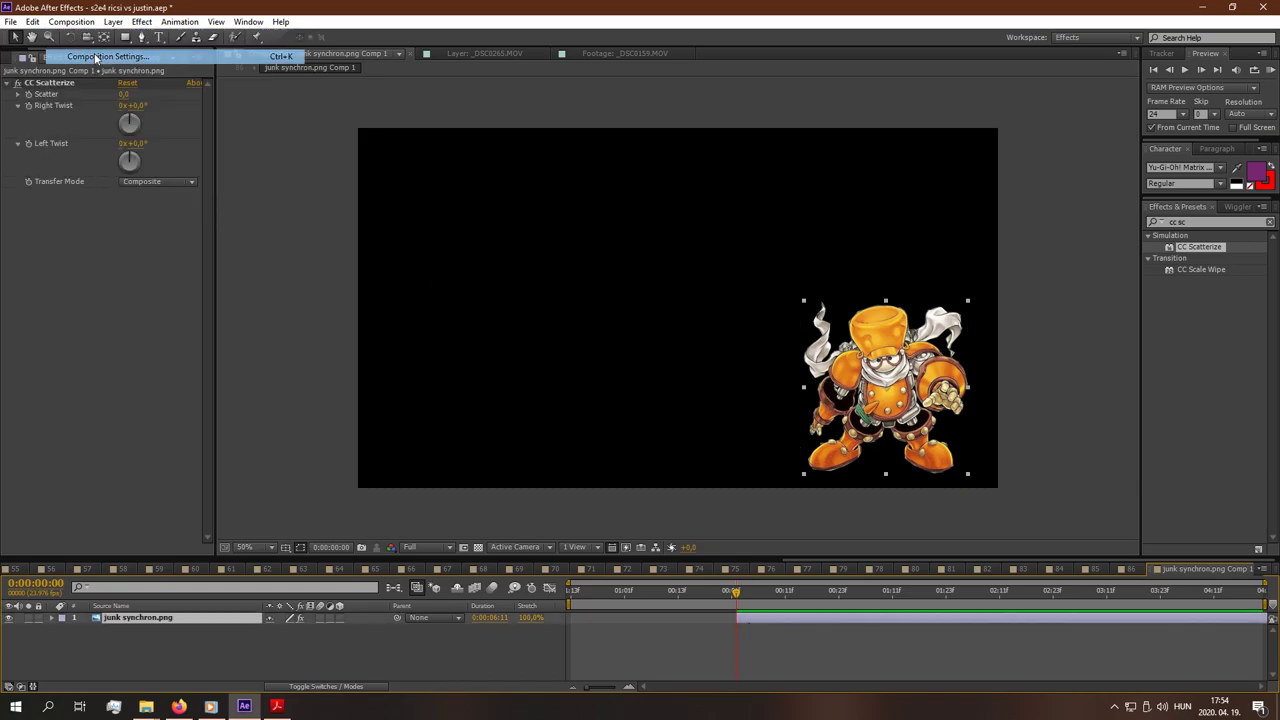
{"action": "left_click_drag", "start_coordinate": [188, 291], "coordinate": [770, 300]}
{"action": "left_click_drag", "start_coordinate": [189, 271], "coordinate": [643, 320]}
{"action": "left_click", "coordinate": [350, 472]}
{"action": "key", "text": "comma"}
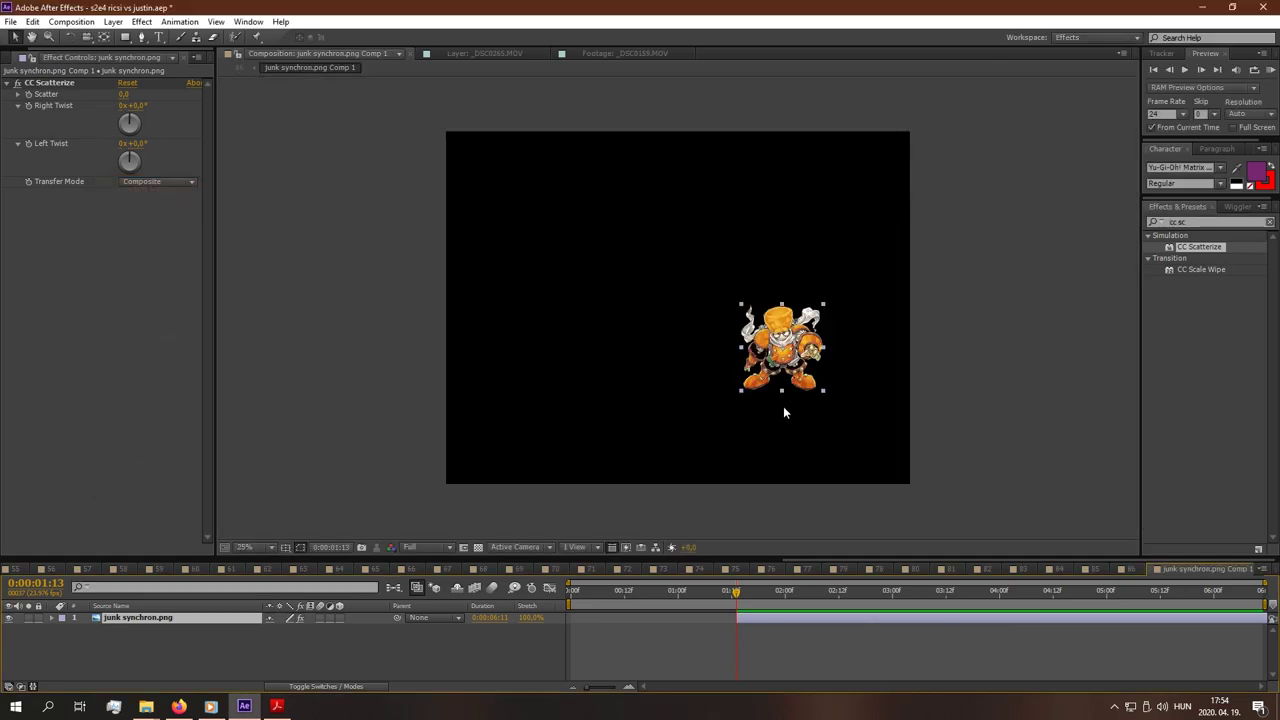
- Return to composition 86 and apply CC Scatterize to the junk synchron.png Comp 1 layer
{"action": "left_click", "coordinate": [1248, 569]}
{"action": "key", "text": "comma"}
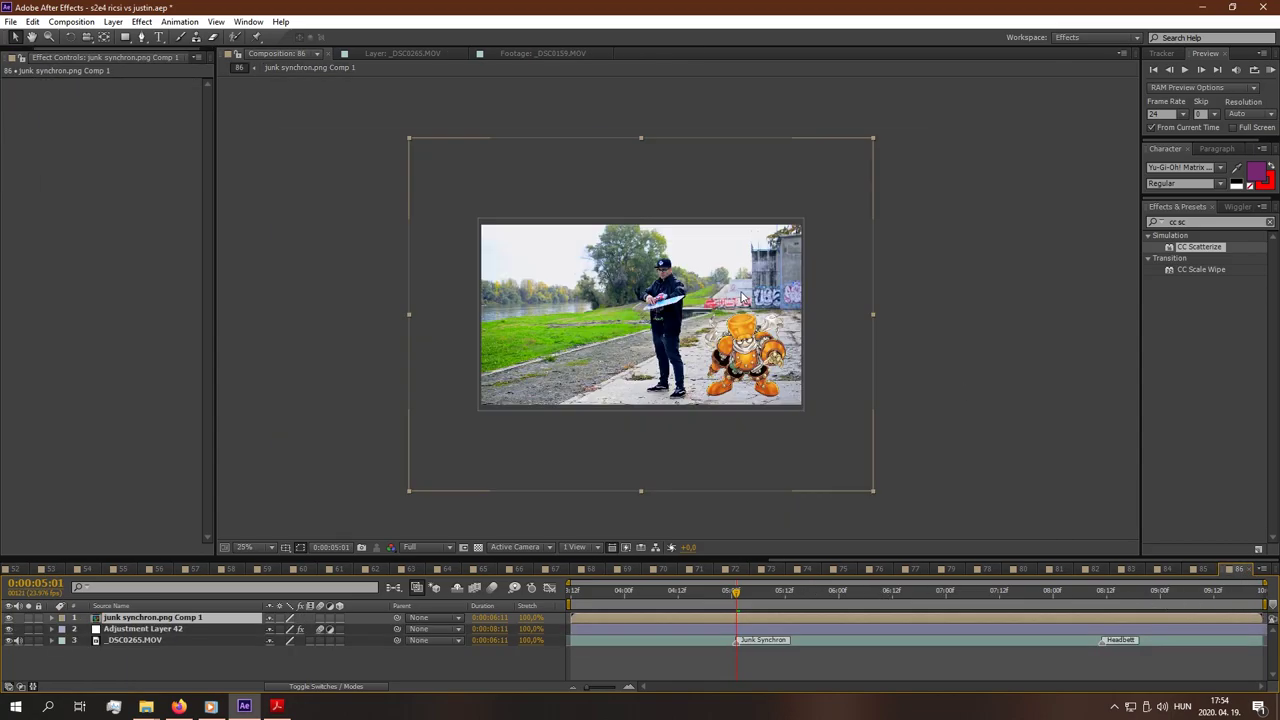
{"action": "left_click_drag", "start_coordinate": [1199, 247], "coordinate": [742, 617]}
{"action": "key", "text": "comma"}
{"action": "scroll", "coordinate": [742, 347], "scroll_direction": "up", "scroll_amount": 3}
{"action": "left_click_drag", "start_coordinate": [812, 430], "coordinate": [550, 338]}
- Test Scatter amounts between 52 and 153 on the pre-composed figure, and return Scatter to 0
{"action": "left_click_drag", "start_coordinate": [123, 93], "coordinate": [241, 106]}
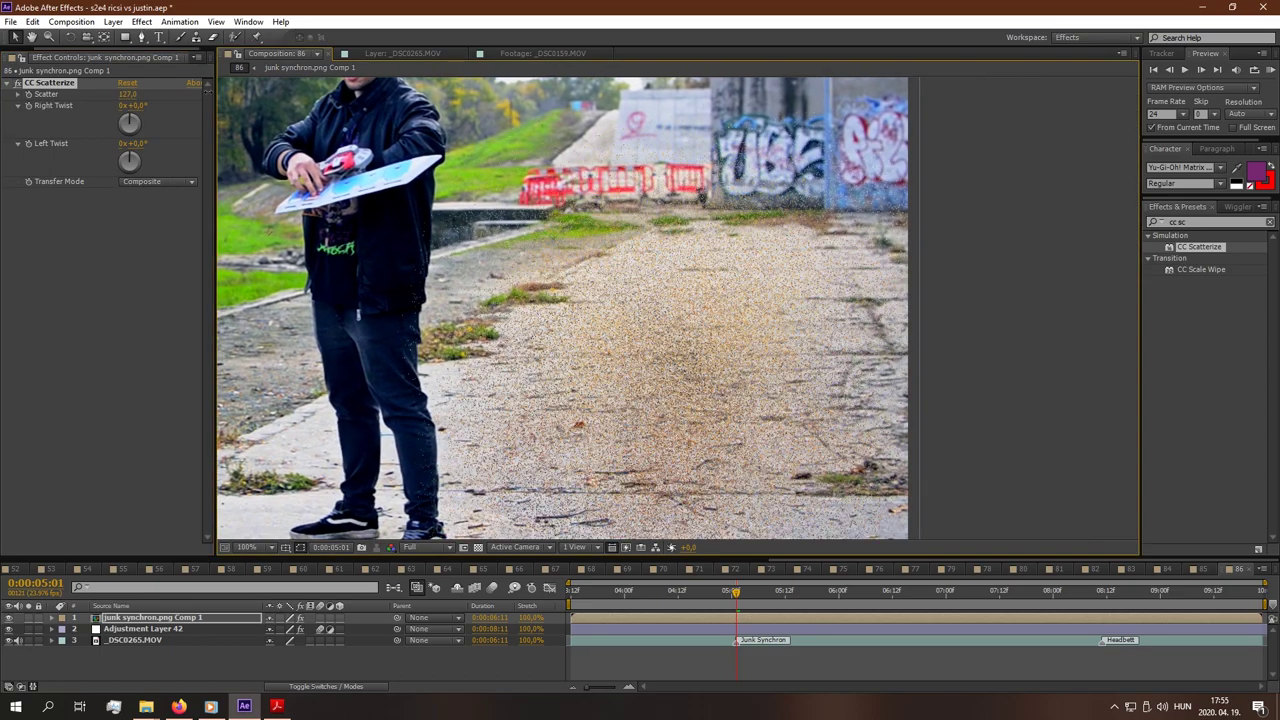
{"action": "scroll", "coordinate": [612, 297], "scroll_direction": "down", "scroll_amount": 2}
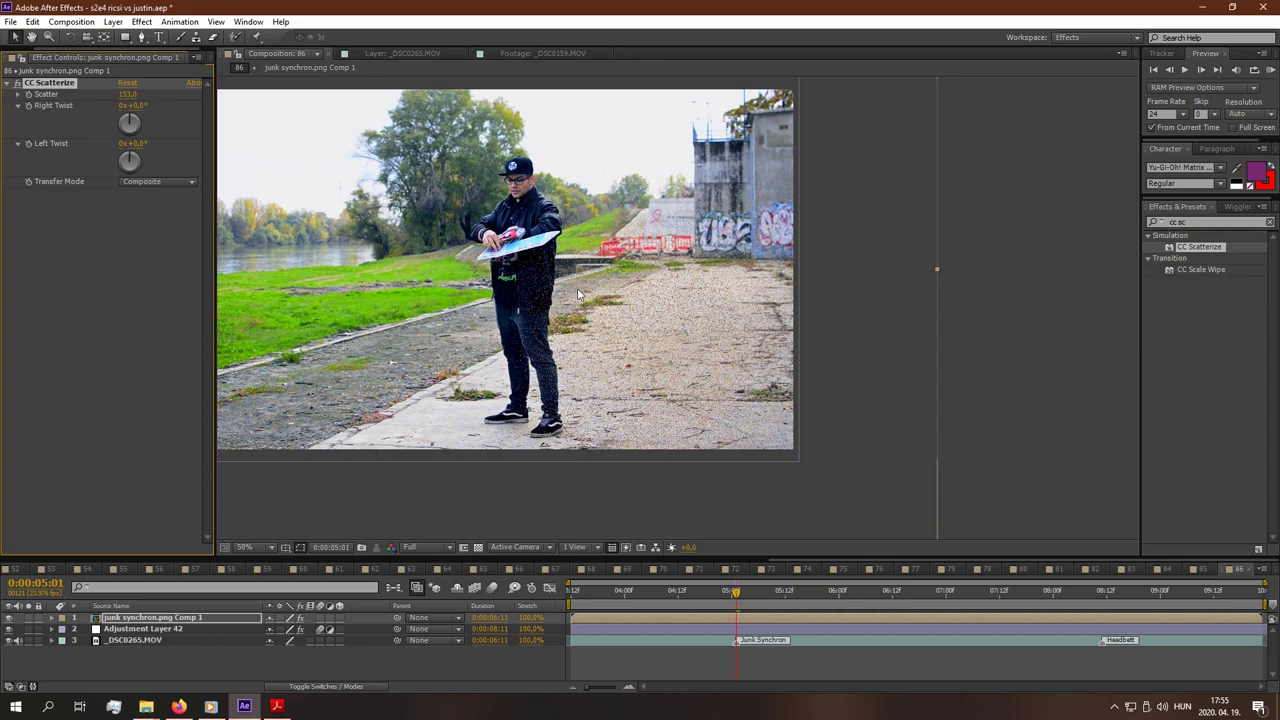
{"action": "left_click_drag", "start_coordinate": [138, 100], "coordinate": [53, 94]}
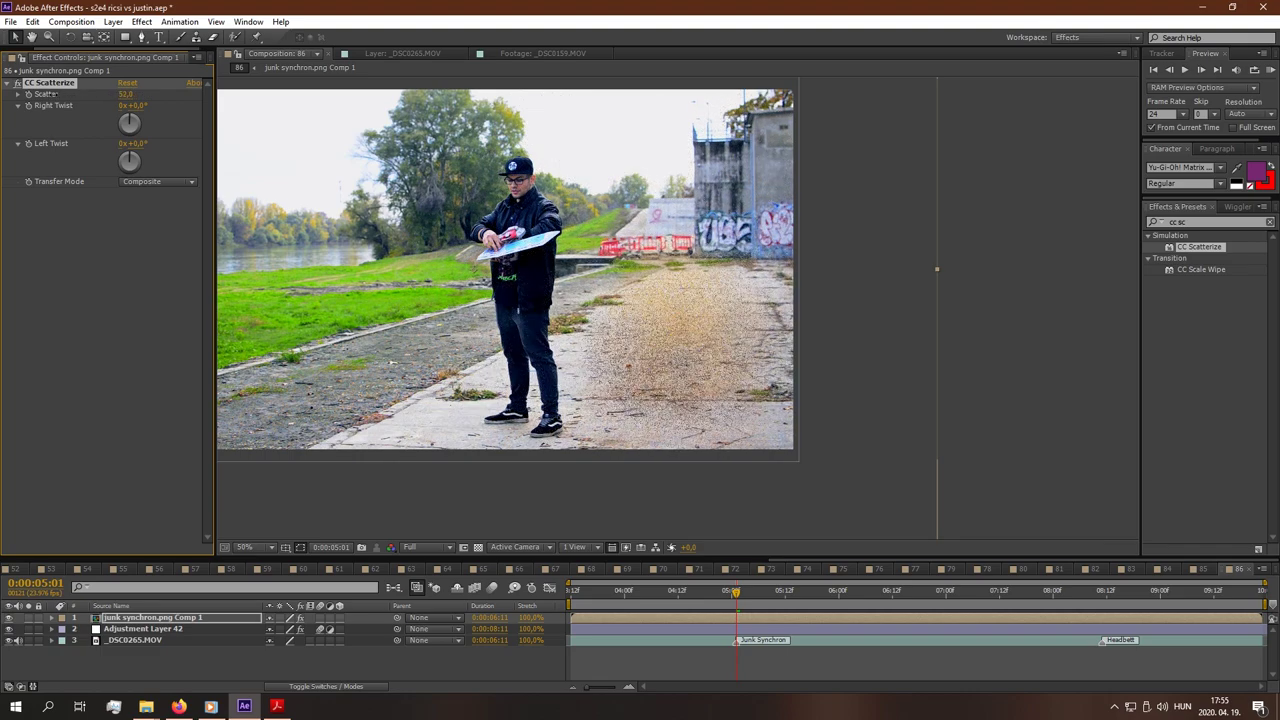
{"action": "left_click", "coordinate": [130, 94]}
{"action": "type", "text": "0"}
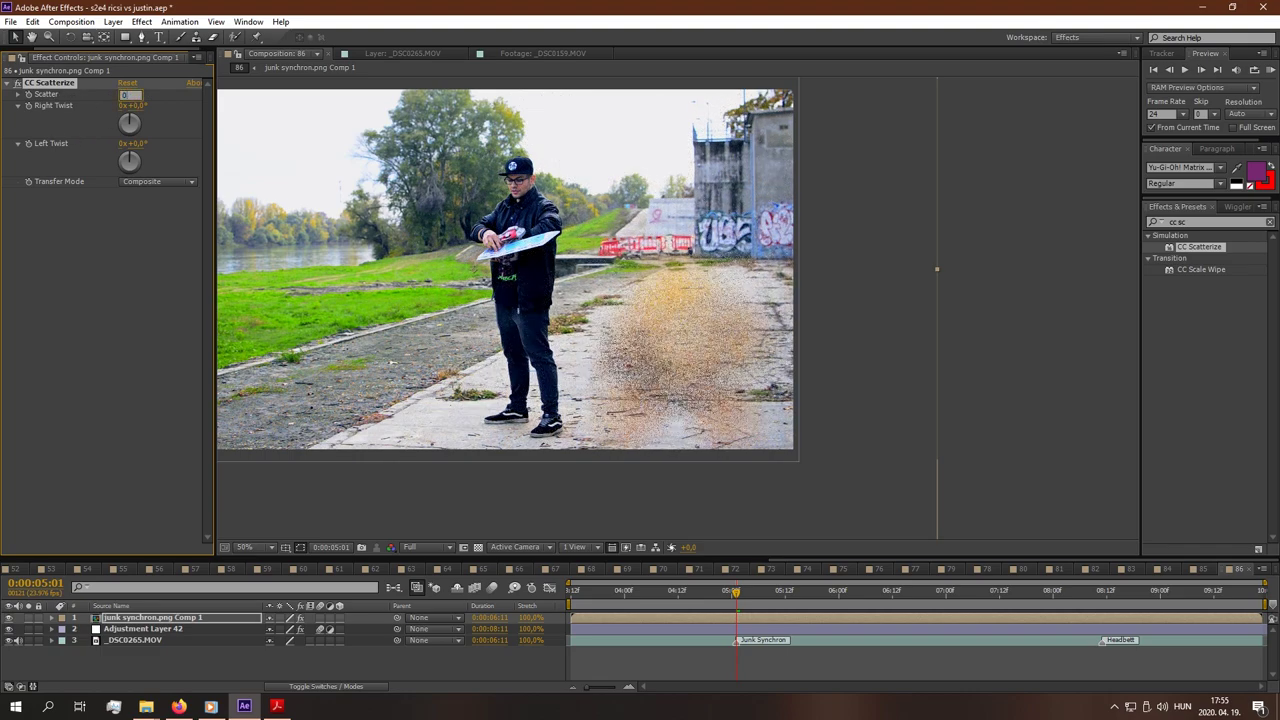
{"action": "key", "text": "Return"}
{"action": "scroll", "coordinate": [662, 388], "scroll_direction": "up", "scroll_amount": 2}
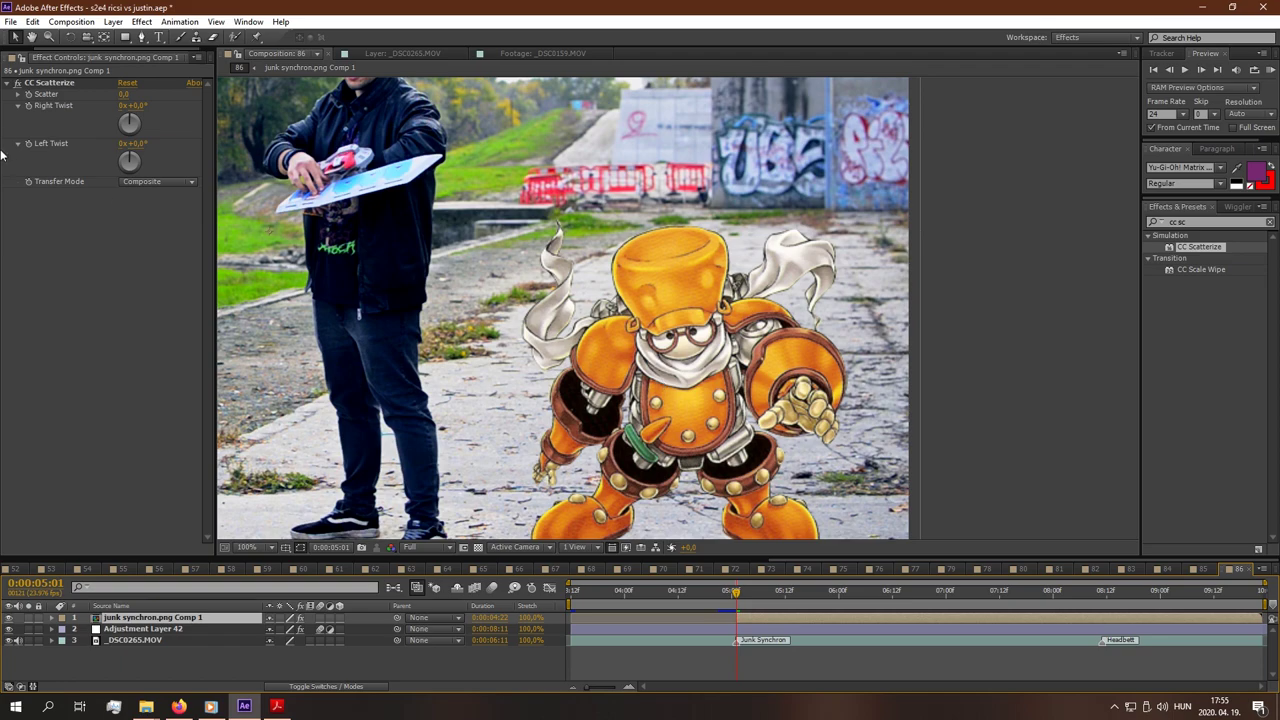
- Enable keyframing for Scatter on junk synchron.png Comp 1 and set it to 71 at 0:00:05:01
{"action": "left_click", "coordinate": [48, 82]}
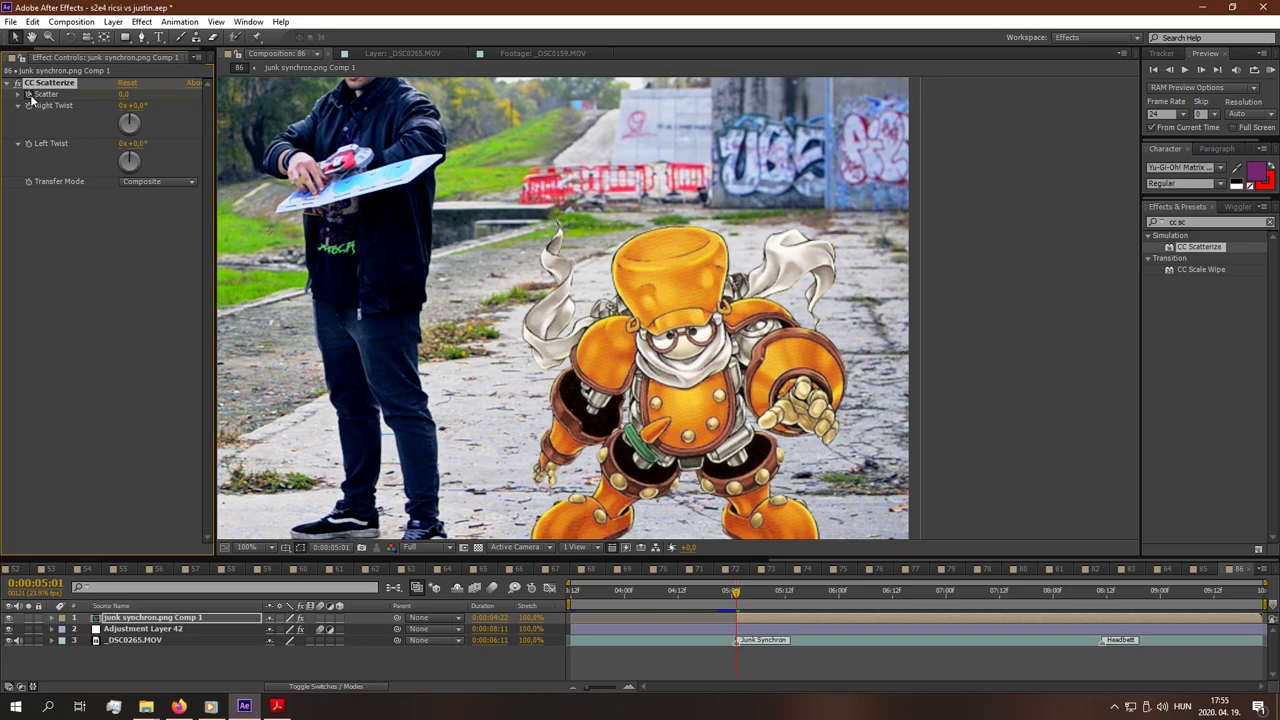
{"action": "left_click", "coordinate": [53, 618]}
{"action": "left_click", "coordinate": [63, 630]}
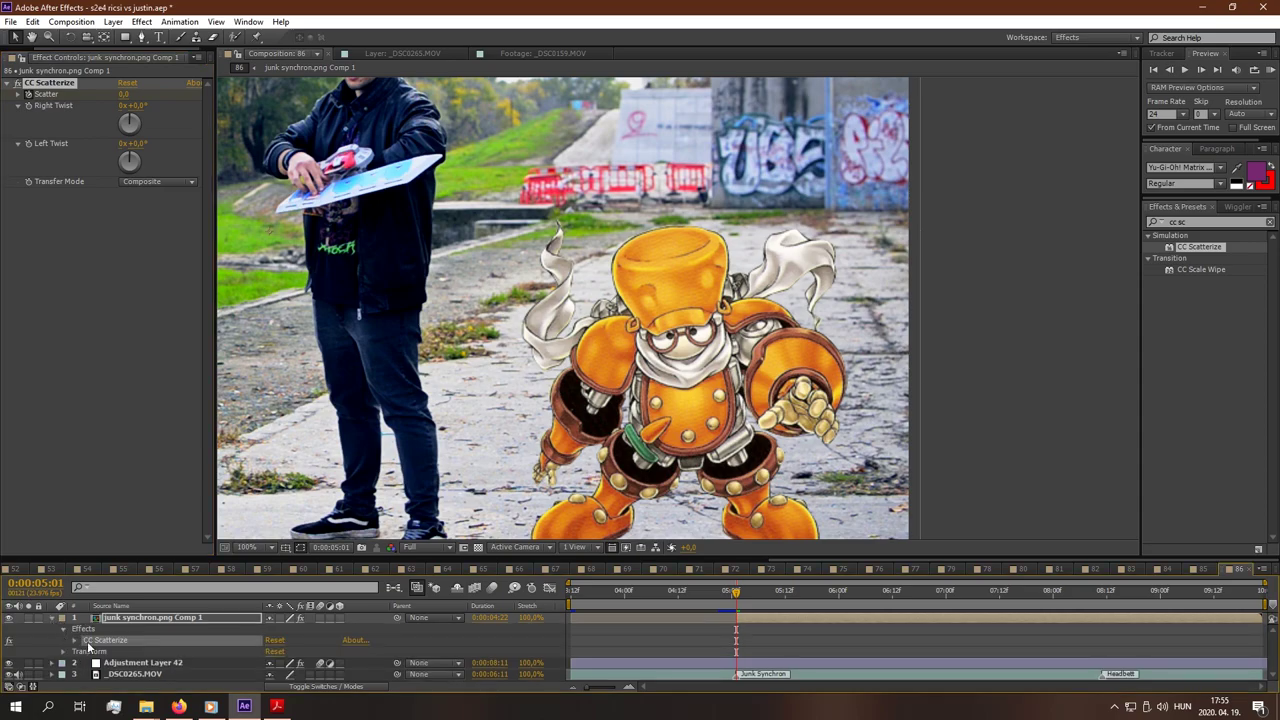
{"action": "left_click", "coordinate": [73, 641]}
{"action": "left_click_drag", "start_coordinate": [126, 95], "coordinate": [181, 93]}
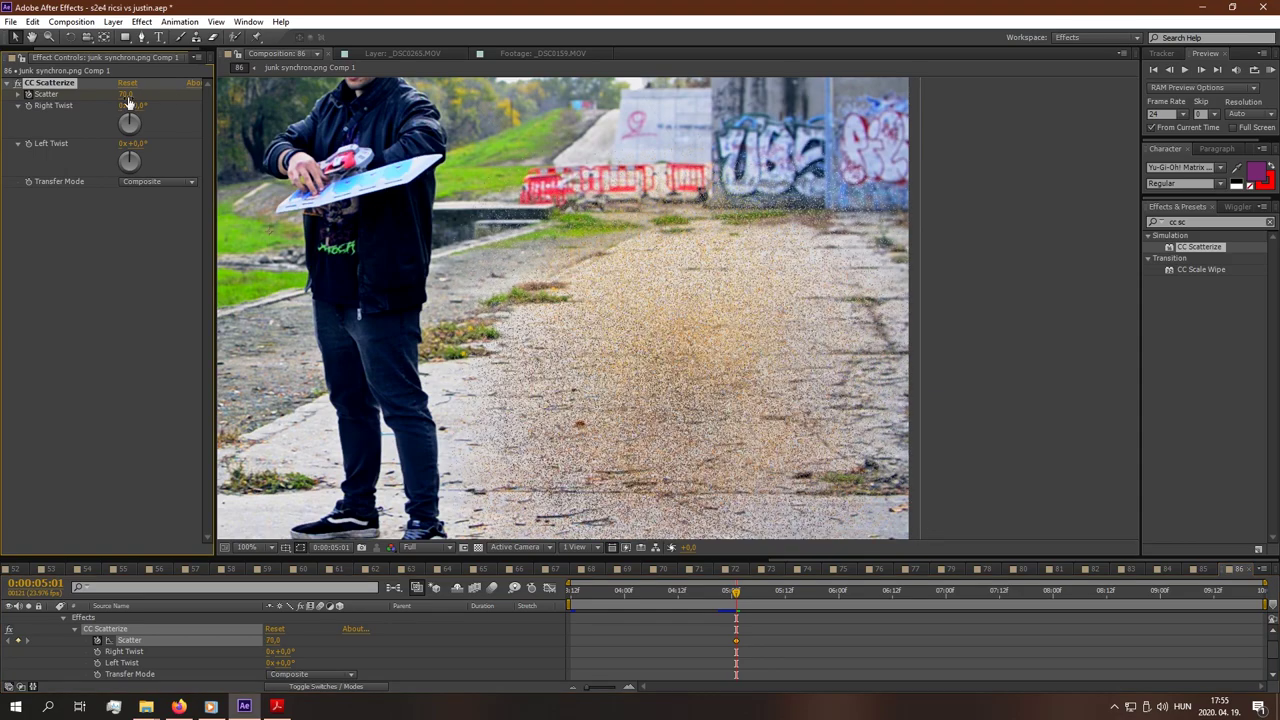
{"action": "left_click", "coordinate": [127, 95]}
{"action": "type", "text": "71"}
{"action": "key", "text": "Return"}
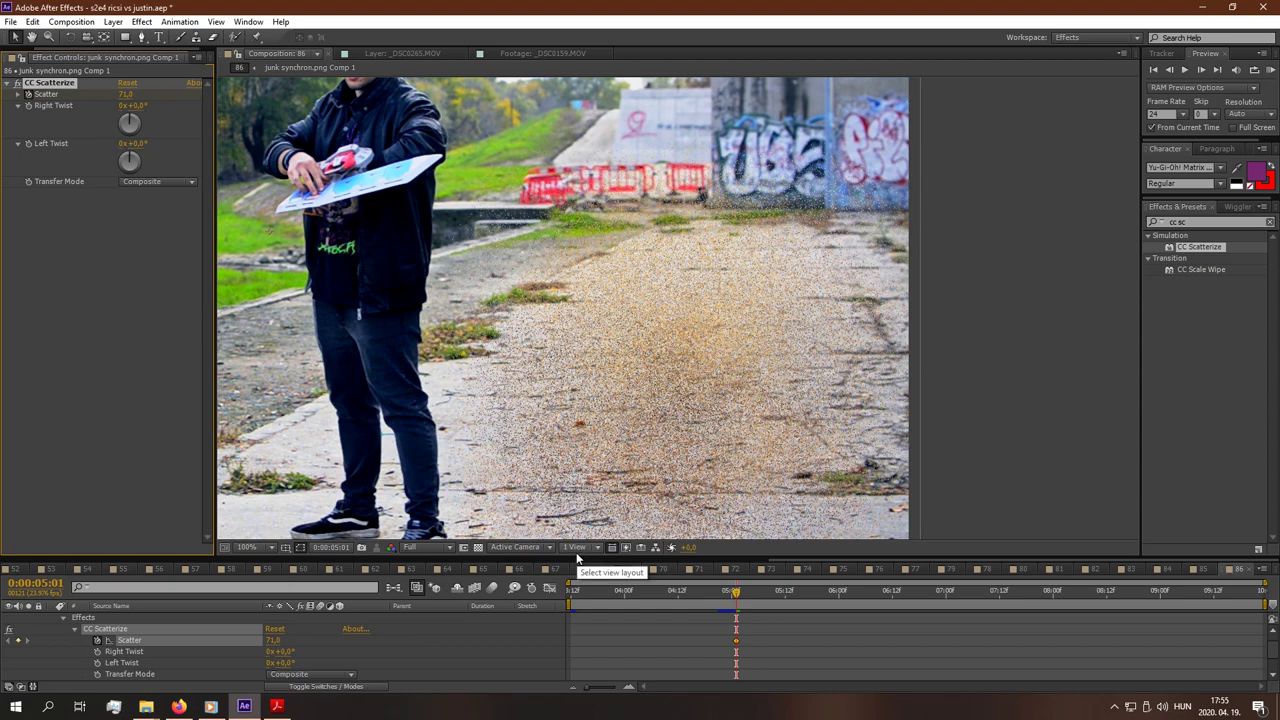
- Add a Scatter keyframe of 0 at 0:00:05:16 and preview the figure's materialising between the two keyframes
{"action": "mouse_move", "coordinate": [592, 689]}
{"action": "left_mouse_down"}
{"action": "mouse_move", "coordinate": [604, 688]}
{"action": "mouse_move", "coordinate": [569, 687]}
{"action": "left_mouse_up"}
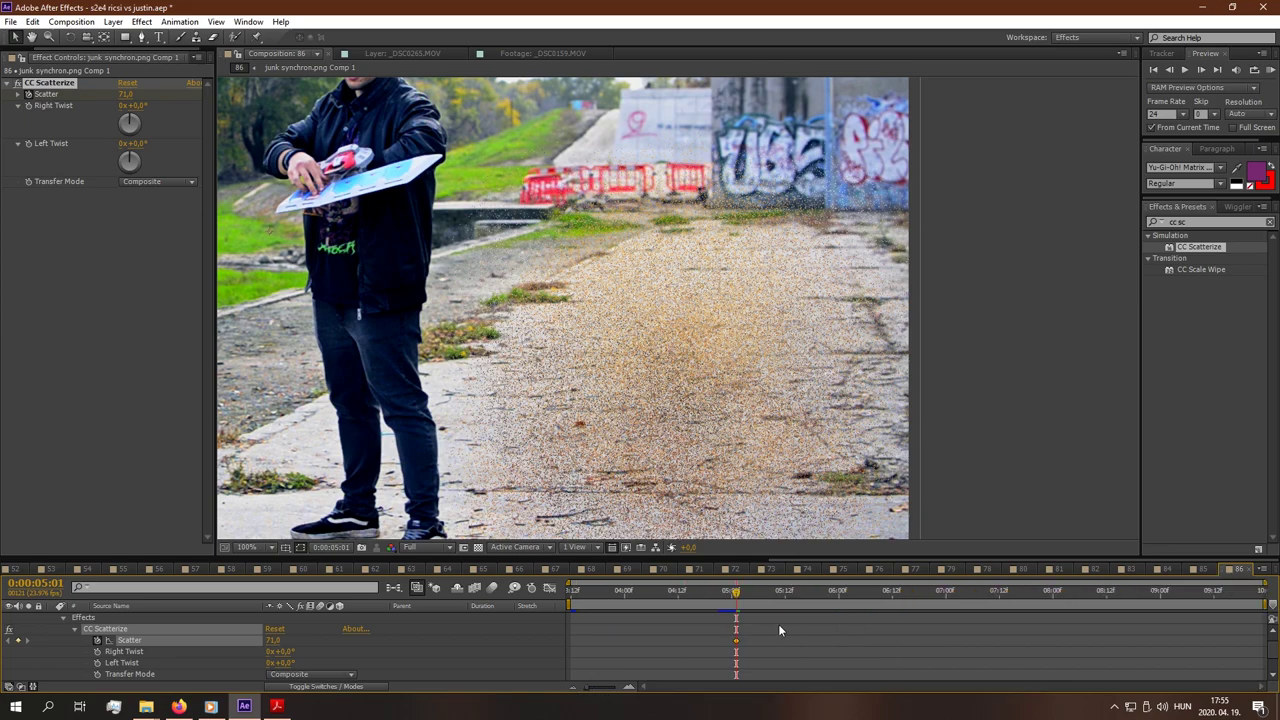
{"action": "scroll", "coordinate": [766, 629], "scroll_direction": "up", "scroll_amount": 1}
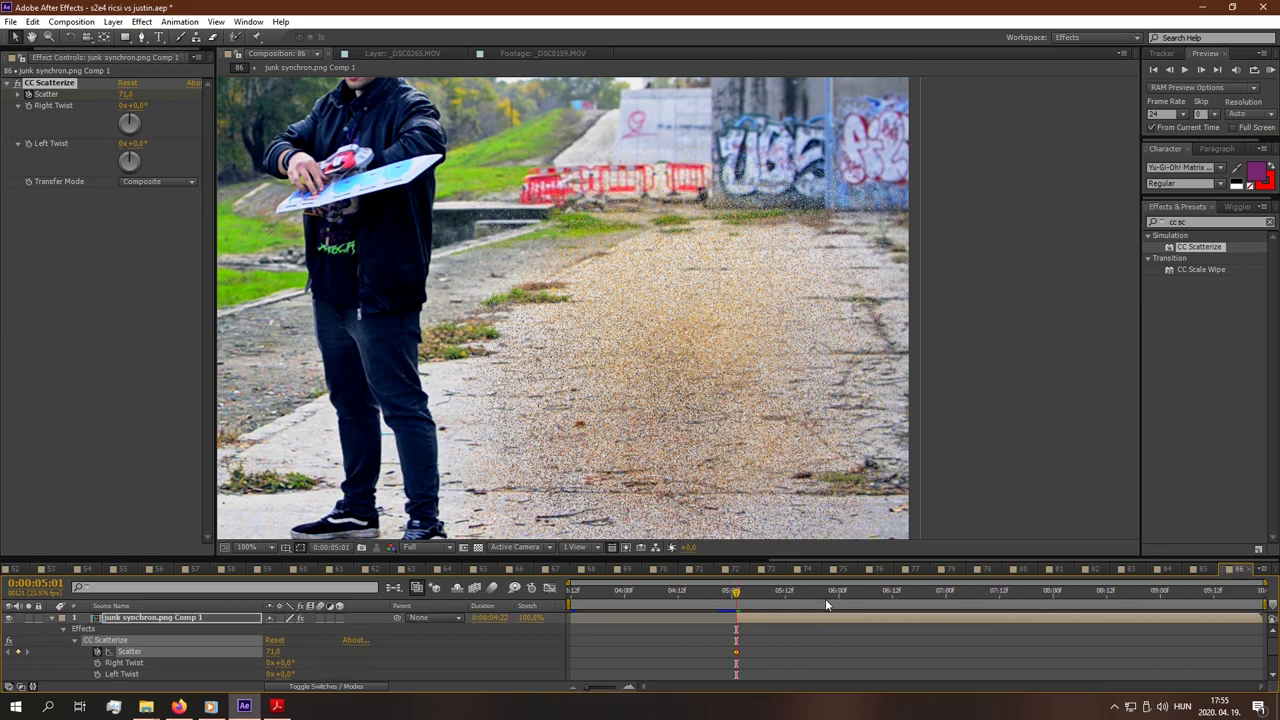
{"action": "left_click", "coordinate": [802, 598]}
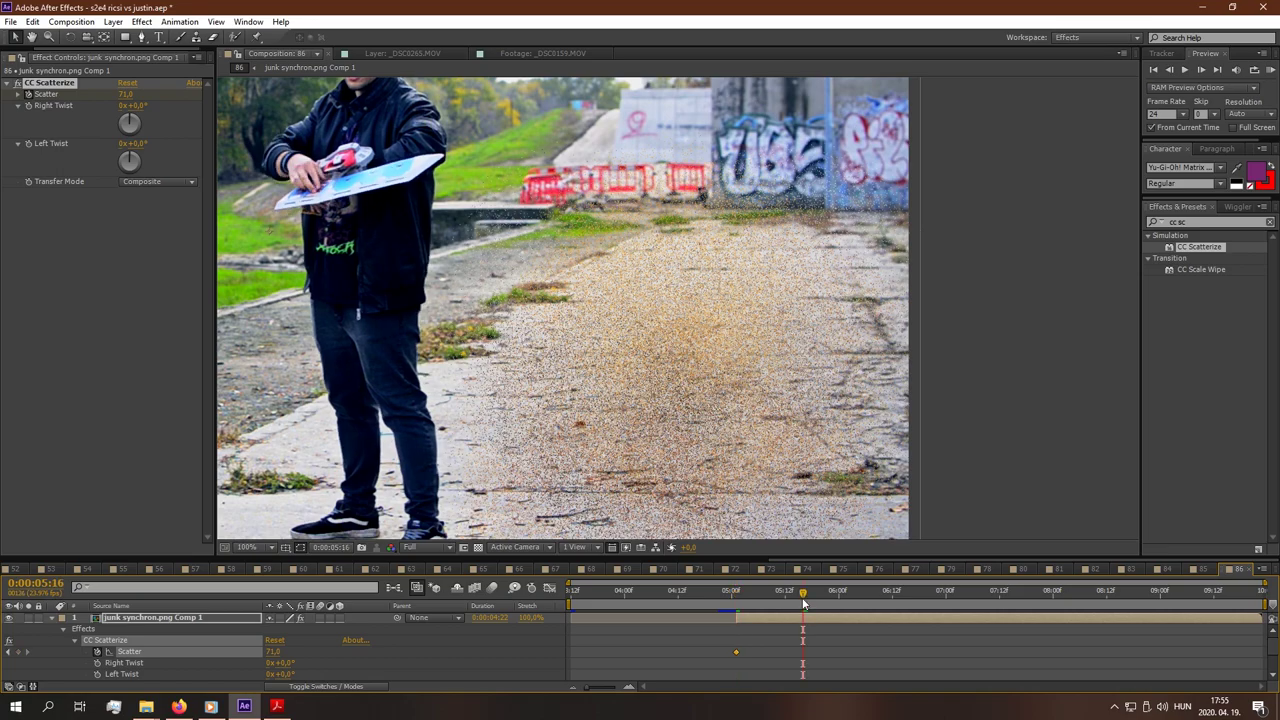
{"action": "left_click", "coordinate": [128, 94]}
{"action": "type", "text": "0"}
{"action": "key", "text": "Return"}
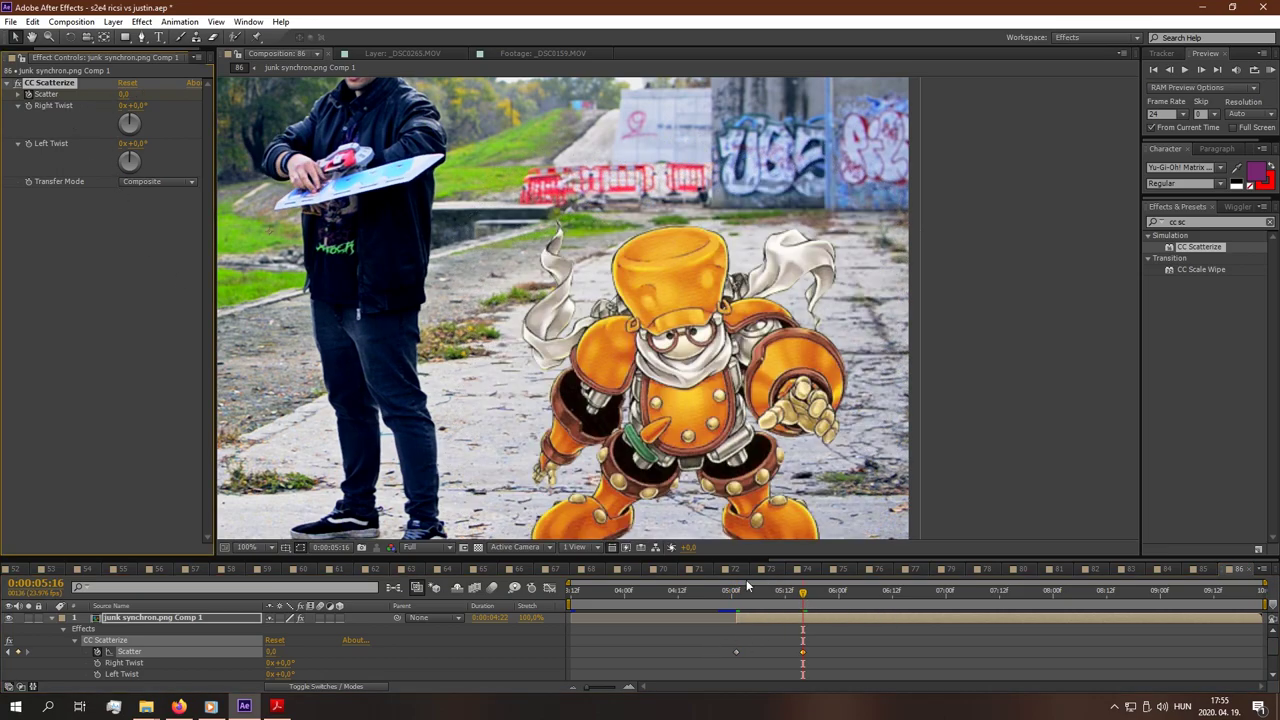
{"action": "left_click", "coordinate": [736, 595]}
{"action": "left_click_drag", "start_coordinate": [735, 597], "coordinate": [803, 604]}
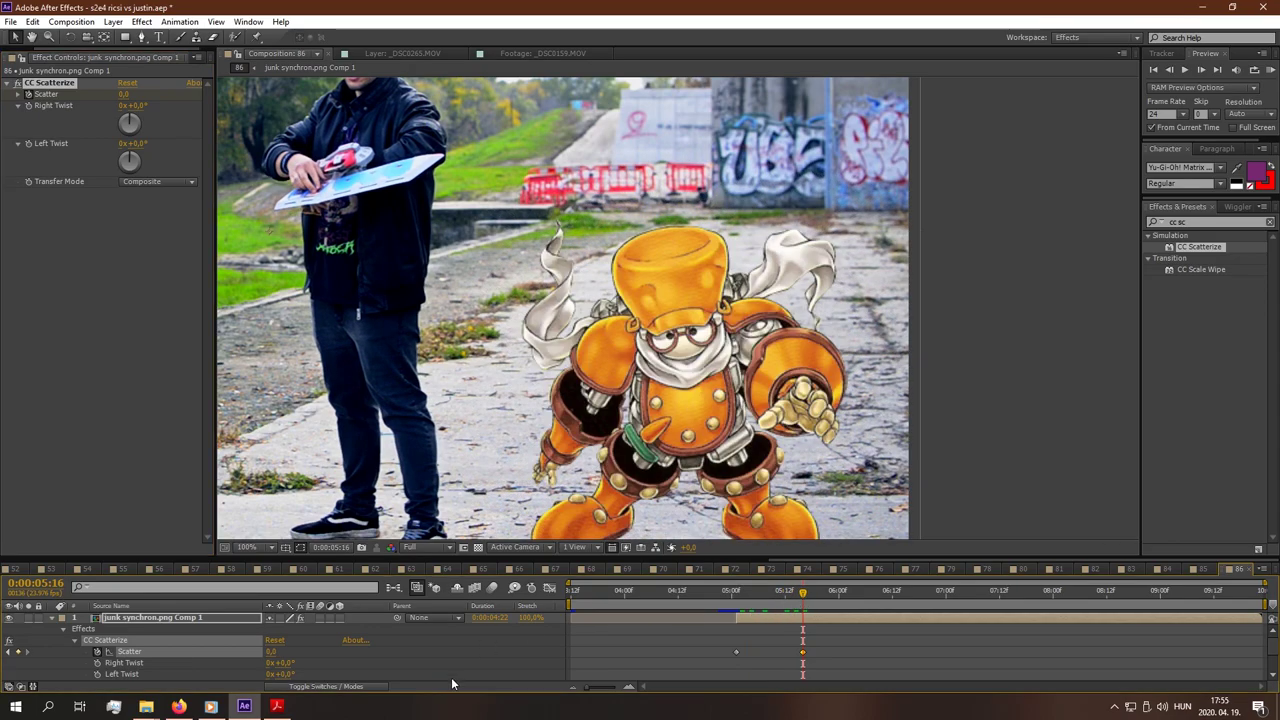
- Move to 0:00:05:01 and enable motion blur for the junk synchron.png Comp 1 layer and the composition
{"action": "mouse_move", "coordinate": [739, 604]}
{"action": "left_mouse_down"}
{"action": "mouse_move", "coordinate": [800, 617]}
{"action": "mouse_move", "coordinate": [736, 615]}
{"action": "left_mouse_up"}
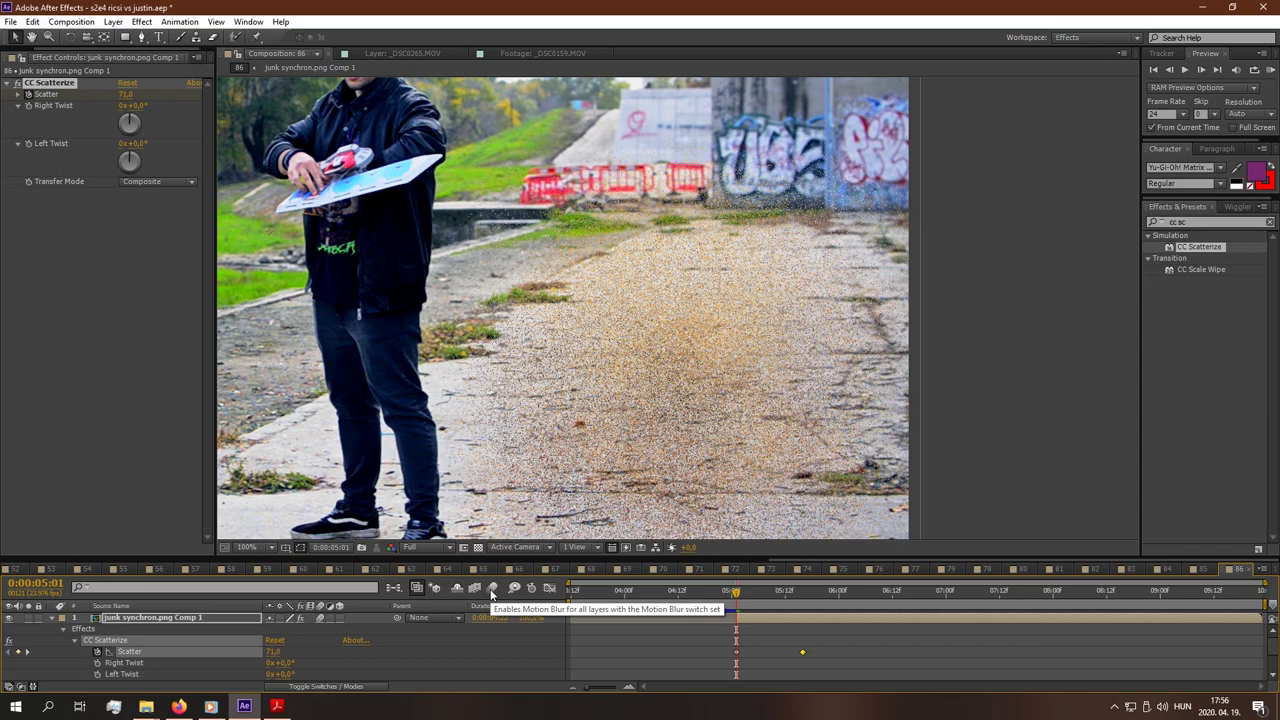
{"action": "scroll", "coordinate": [614, 409], "scroll_direction": "down", "scroll_amount": 2}
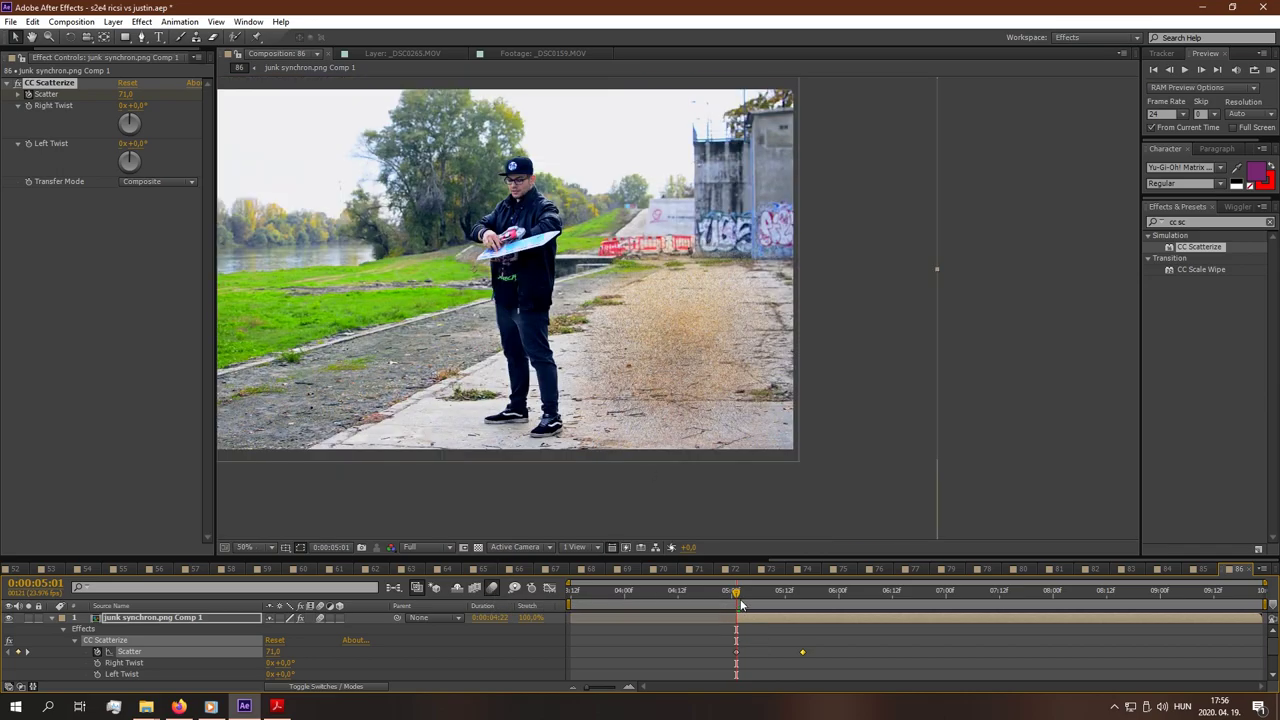
{"action": "mouse_move", "coordinate": [740, 605]}
{"action": "left_mouse_down"}
{"action": "mouse_move", "coordinate": [805, 604]}
{"action": "mouse_move", "coordinate": [740, 613]}
{"action": "left_mouse_up"}
{"action": "left_click", "coordinate": [52, 618]}
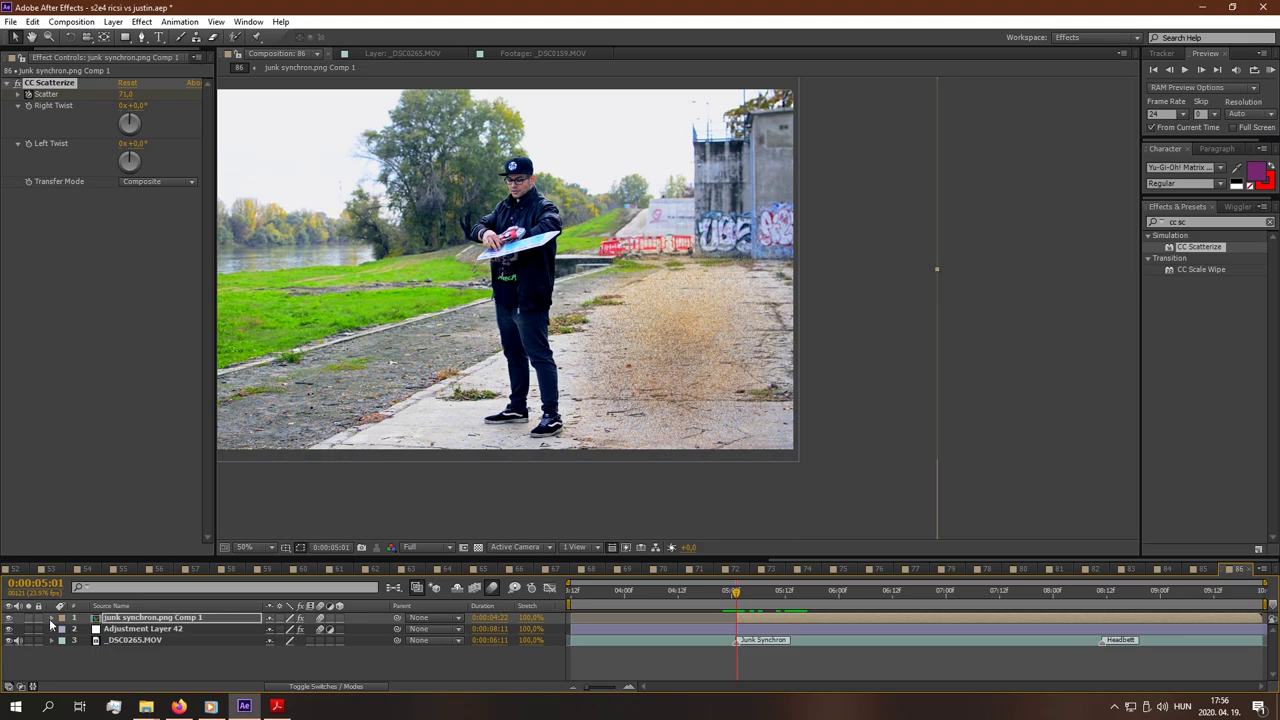
- Apply CC Radial Blur to the junk synchron.png Comp 1 layer and set its Type to Fading Zoom
{"action": "left_click", "coordinate": [1200, 224]}
{"action": "key", "text": "BackSpace"}
{"action": "key", "text": "BackSpace"}
{"action": "type", "text": "rad"}
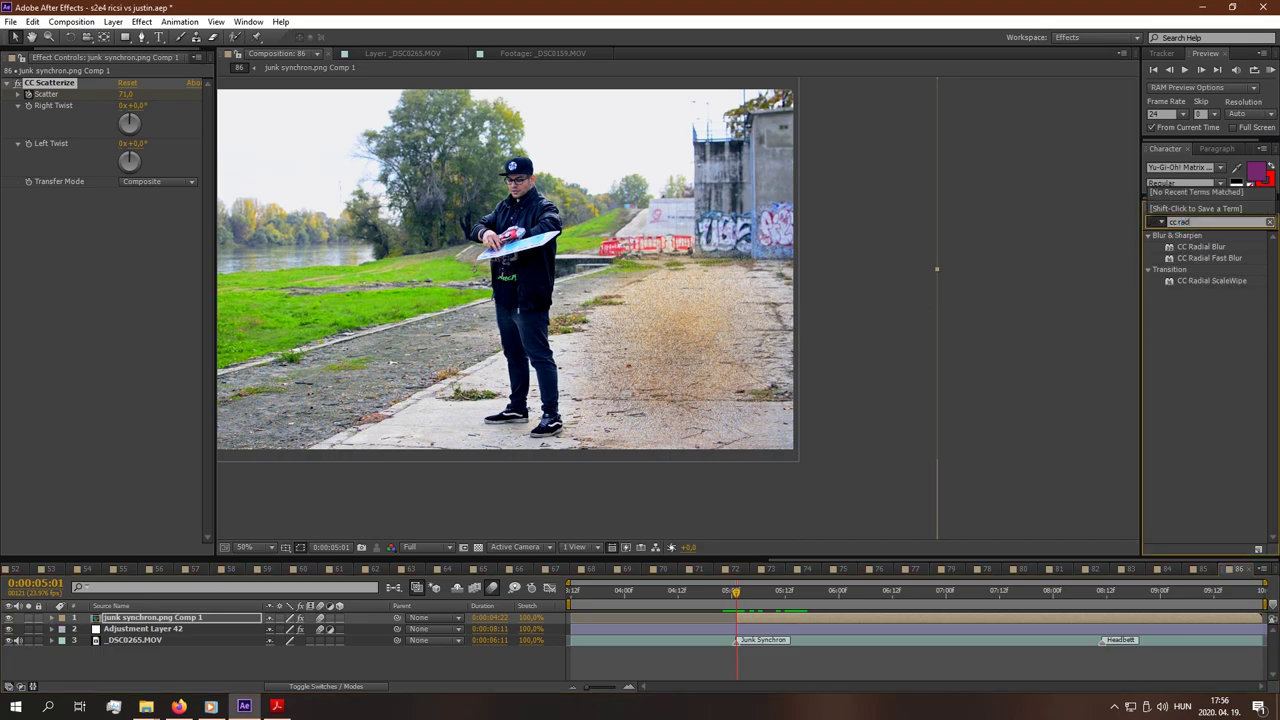
{"action": "left_click", "coordinate": [1220, 254]}
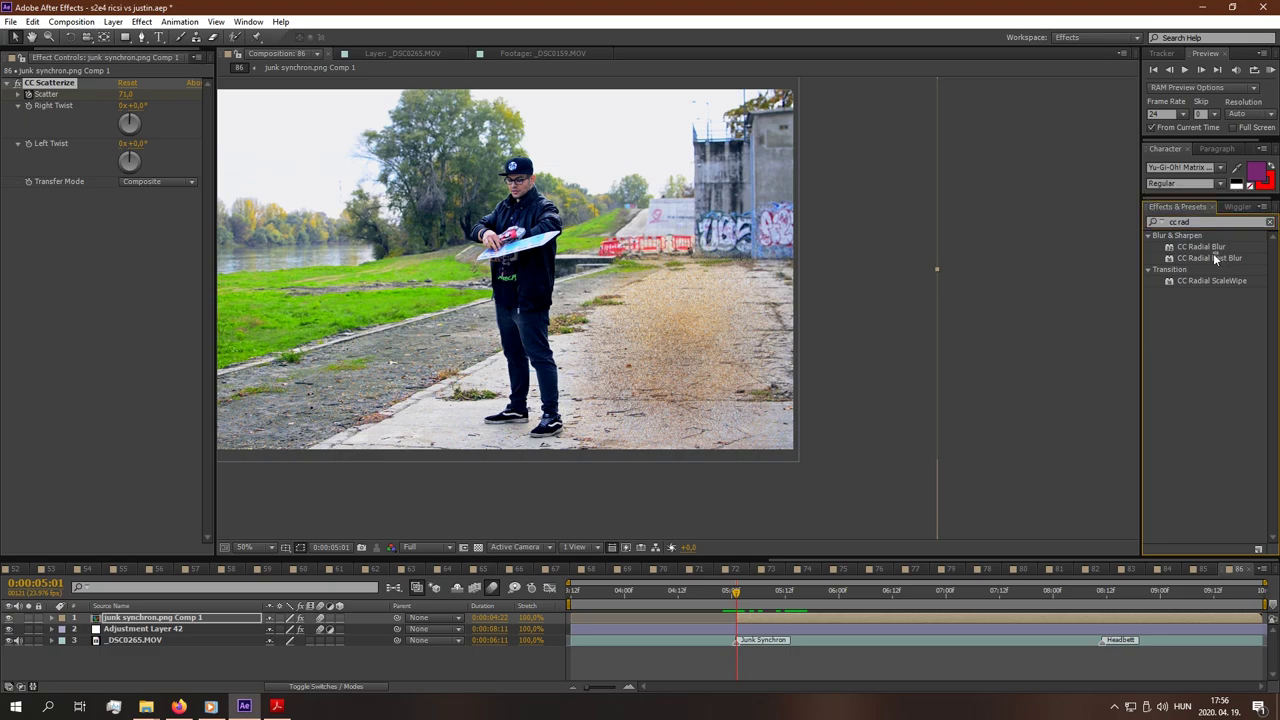
{"action": "left_click_drag", "start_coordinate": [1213, 252], "coordinate": [159, 370]}
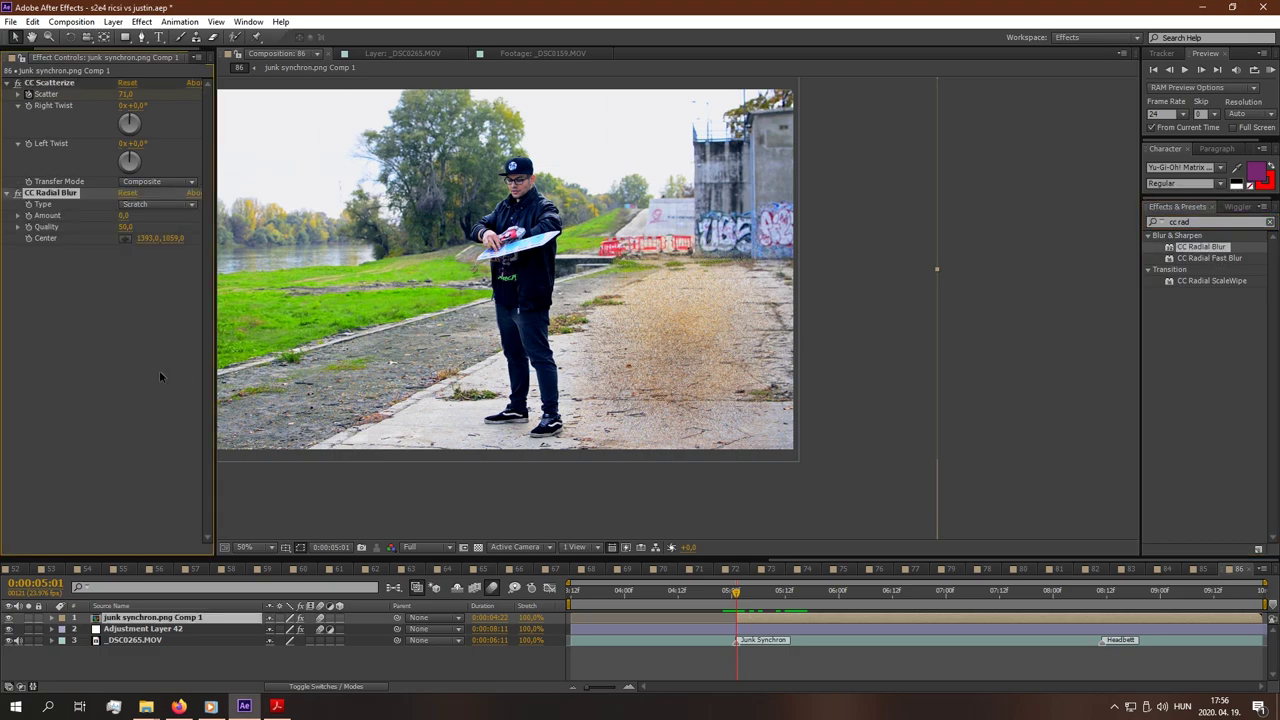
{"action": "left_click", "coordinate": [155, 205]}
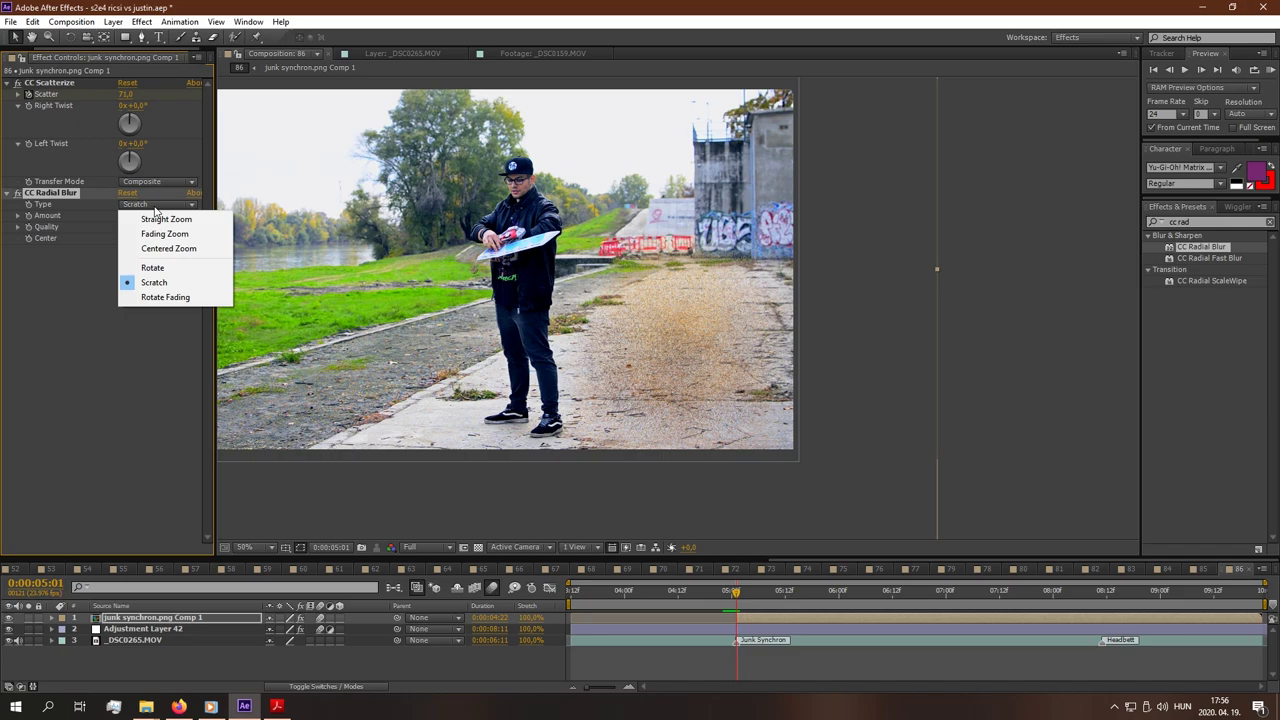
{"action": "left_click", "coordinate": [175, 236]}
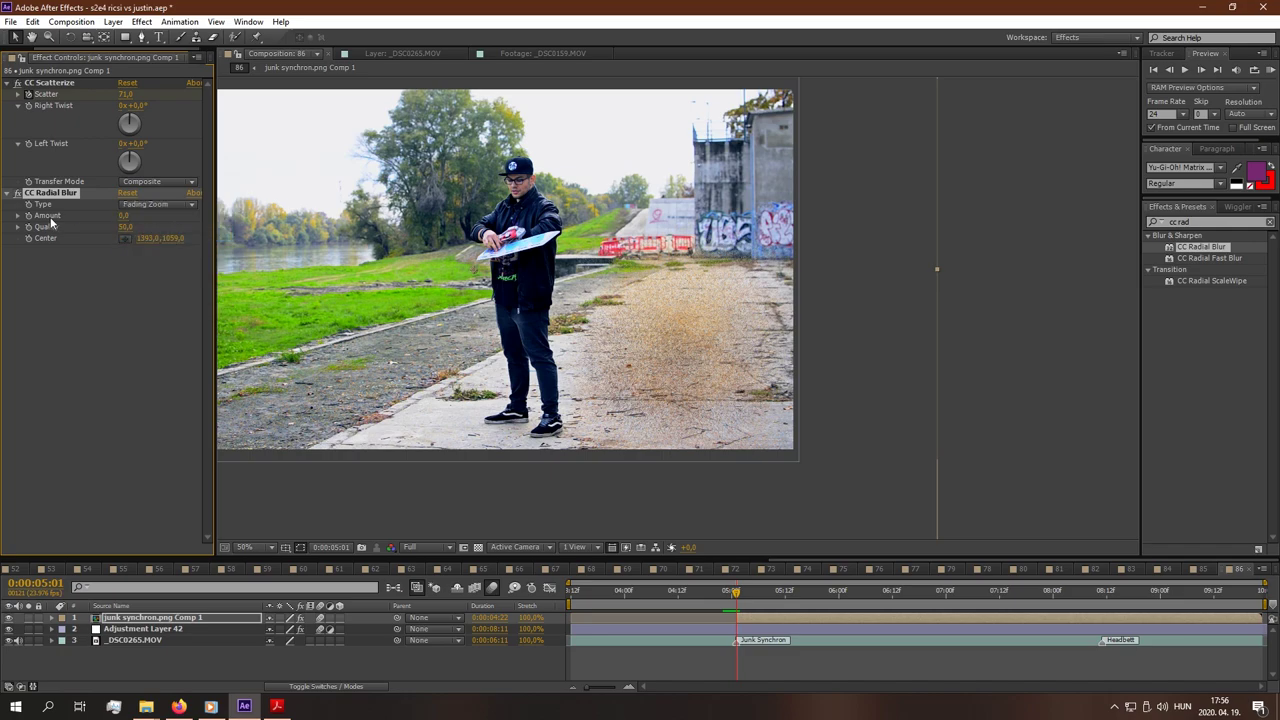
- Move to 0:00:05:06 and set the CC Radial Blur Amount to 12
{"action": "left_click", "coordinate": [53, 618]}
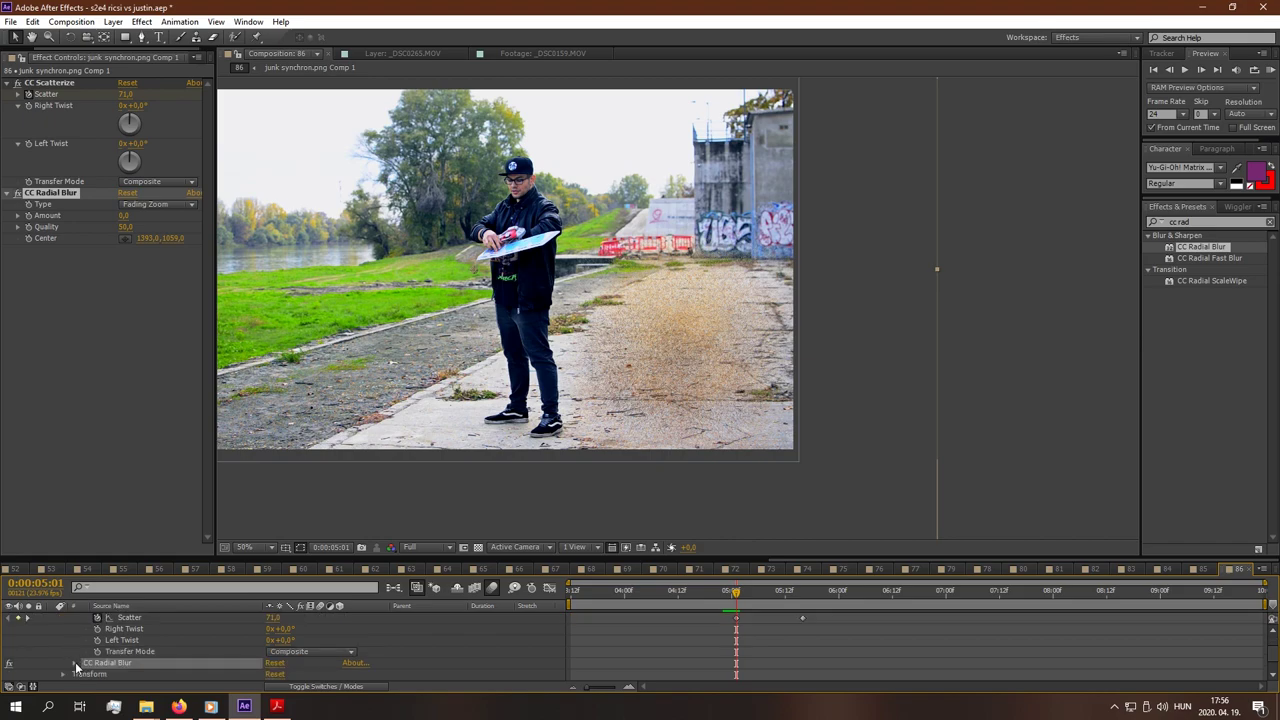
{"action": "left_click", "coordinate": [73, 663]}
{"action": "scroll", "coordinate": [768, 660], "scroll_direction": "up", "scroll_amount": 2}
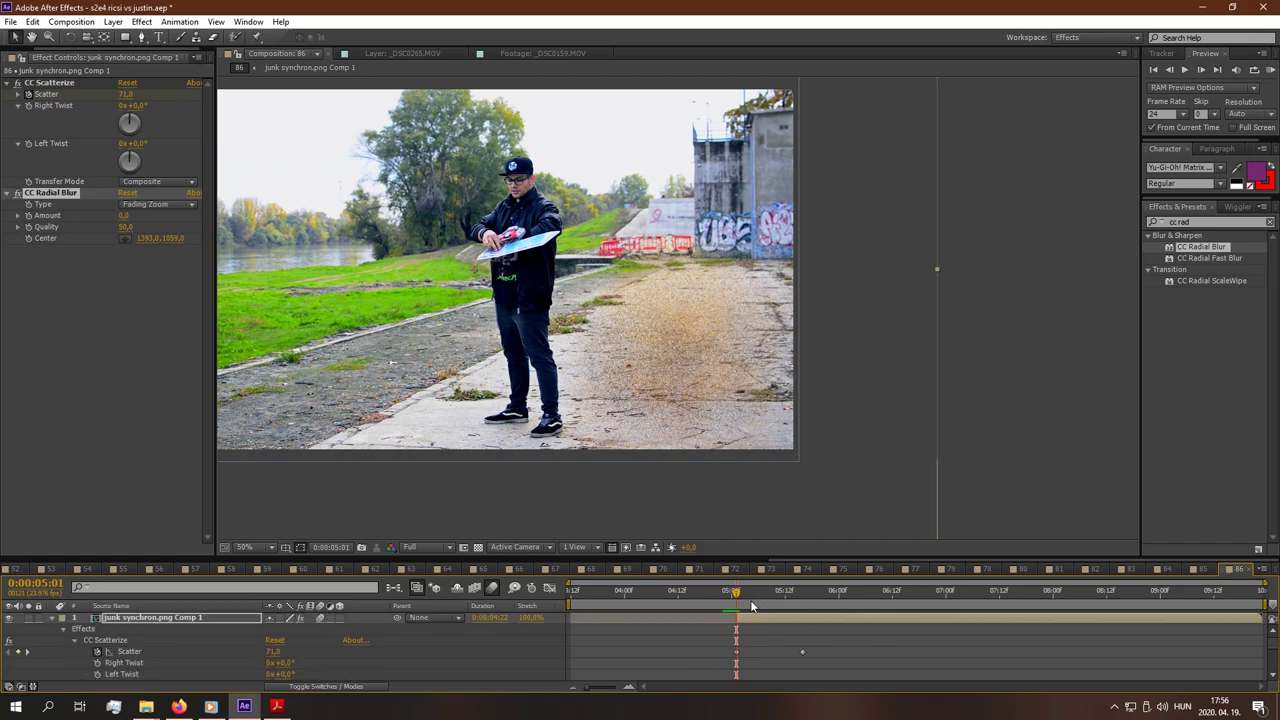
{"action": "left_click_drag", "start_coordinate": [754, 598], "coordinate": [758, 600]}
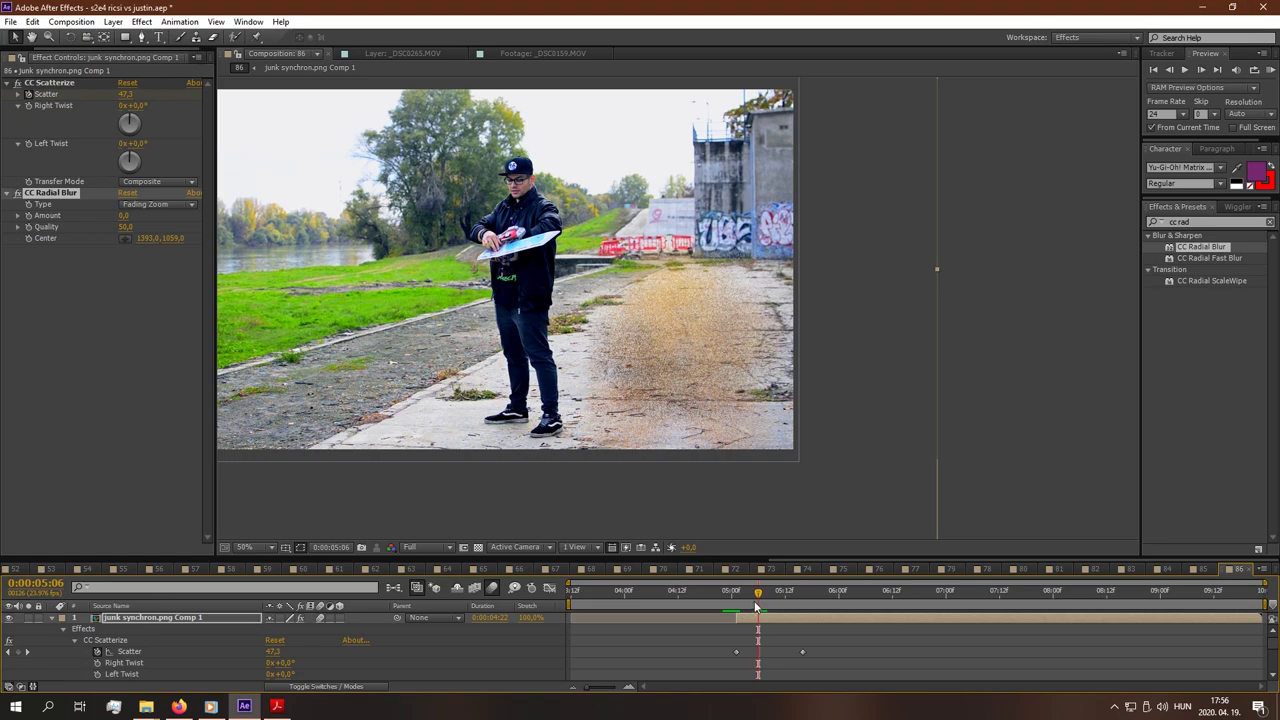
{"action": "left_click", "coordinate": [124, 215]}
{"action": "type", "text": "1"}
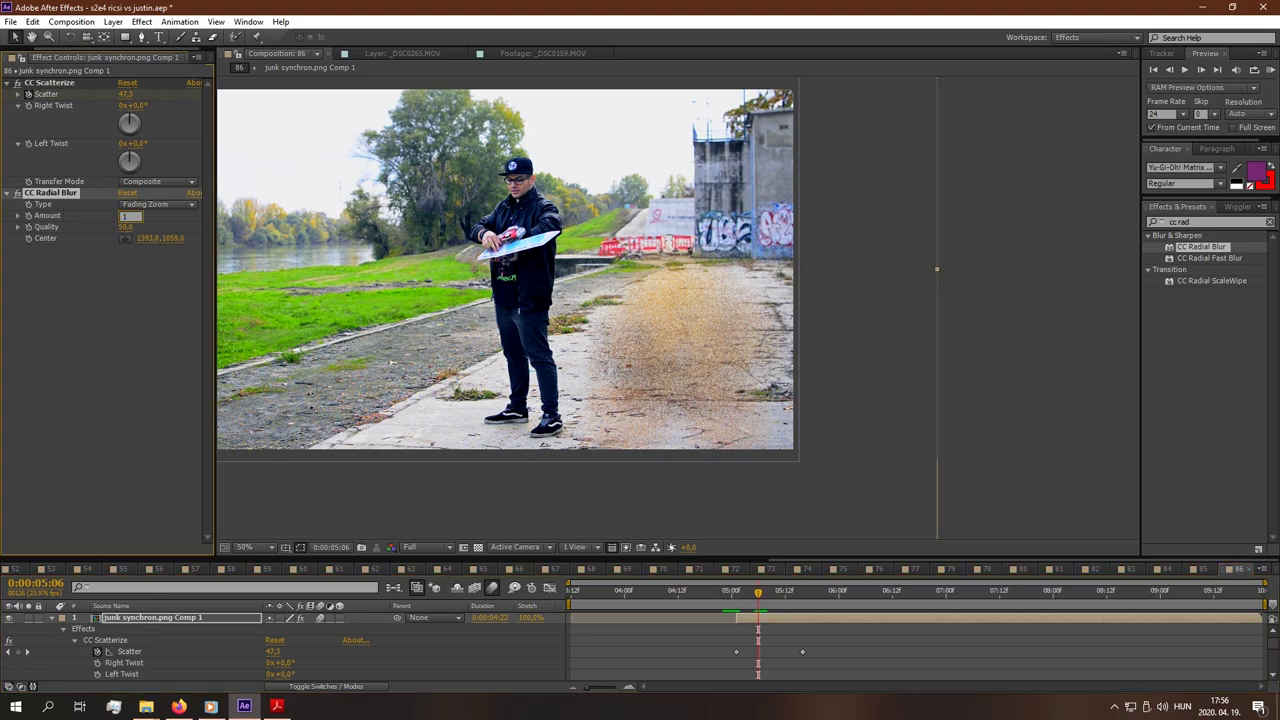
{"action": "type", "text": "2"}
{"action": "key", "text": "Return"}
- Place the radial blur's Center on the figure at 2025, 1307 and enable keyframing for Amount at 0:00:05:06
{"action": "left_click", "coordinate": [125, 240]}
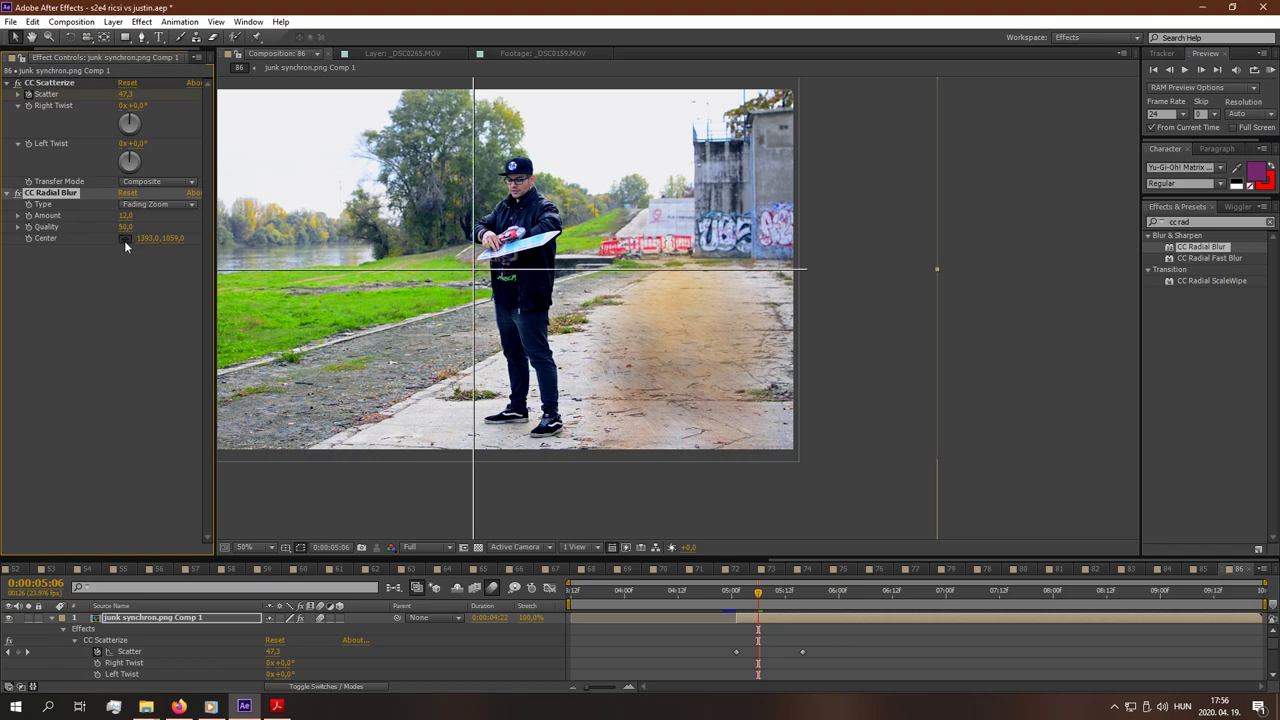
{"action": "left_click", "coordinate": [684, 351]}
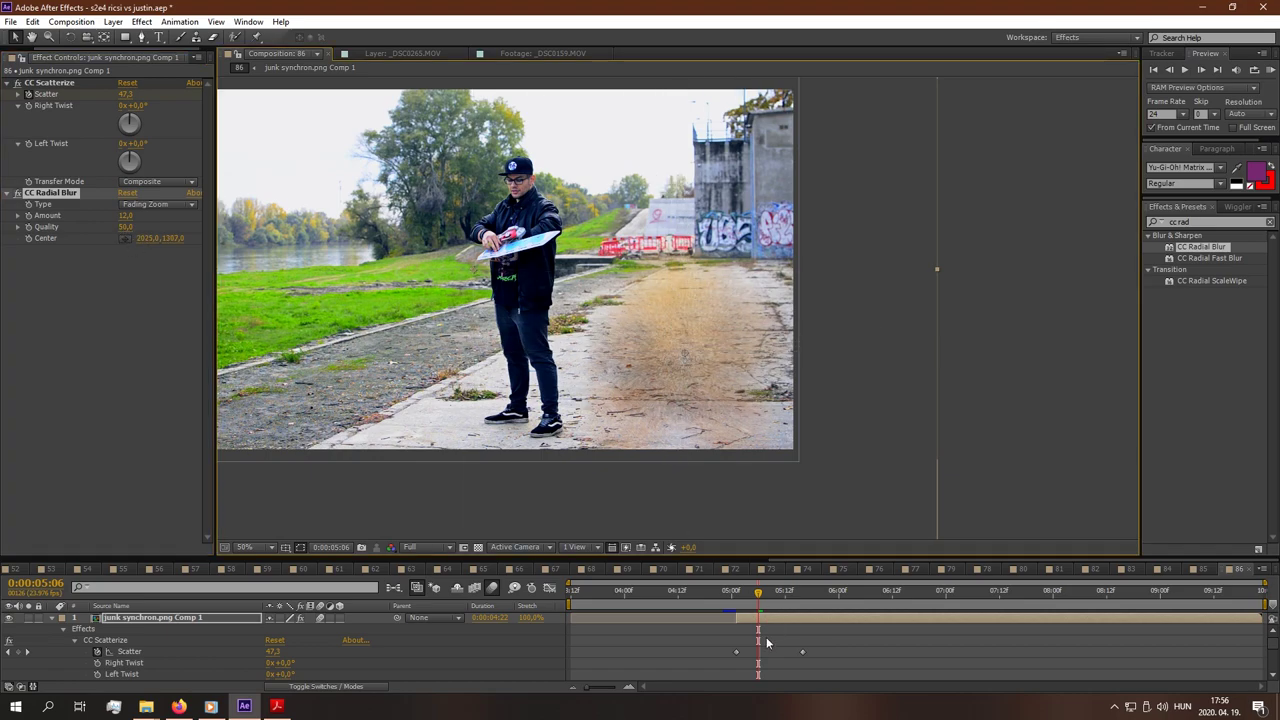
{"action": "scroll", "coordinate": [768, 635], "scroll_direction": "down", "scroll_amount": 3}
{"action": "scroll", "coordinate": [188, 630], "scroll_direction": "down", "scroll_amount": 2}
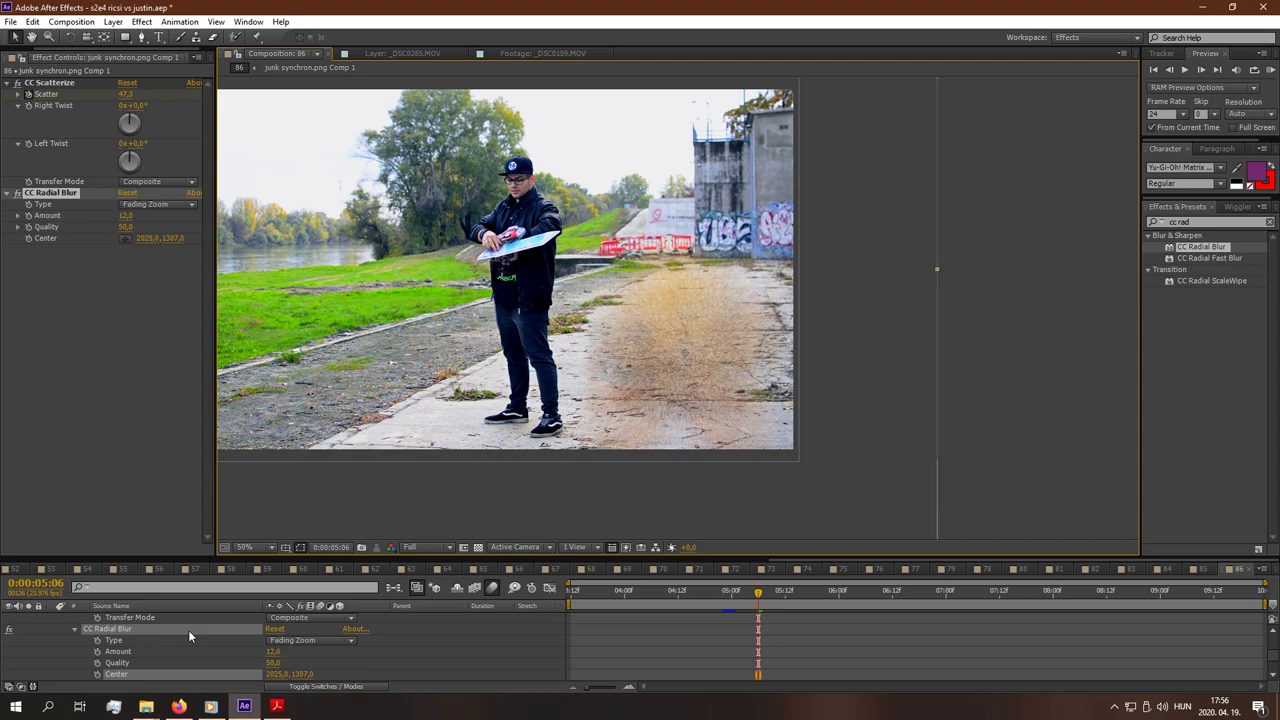
{"action": "left_click", "coordinate": [97, 651]}
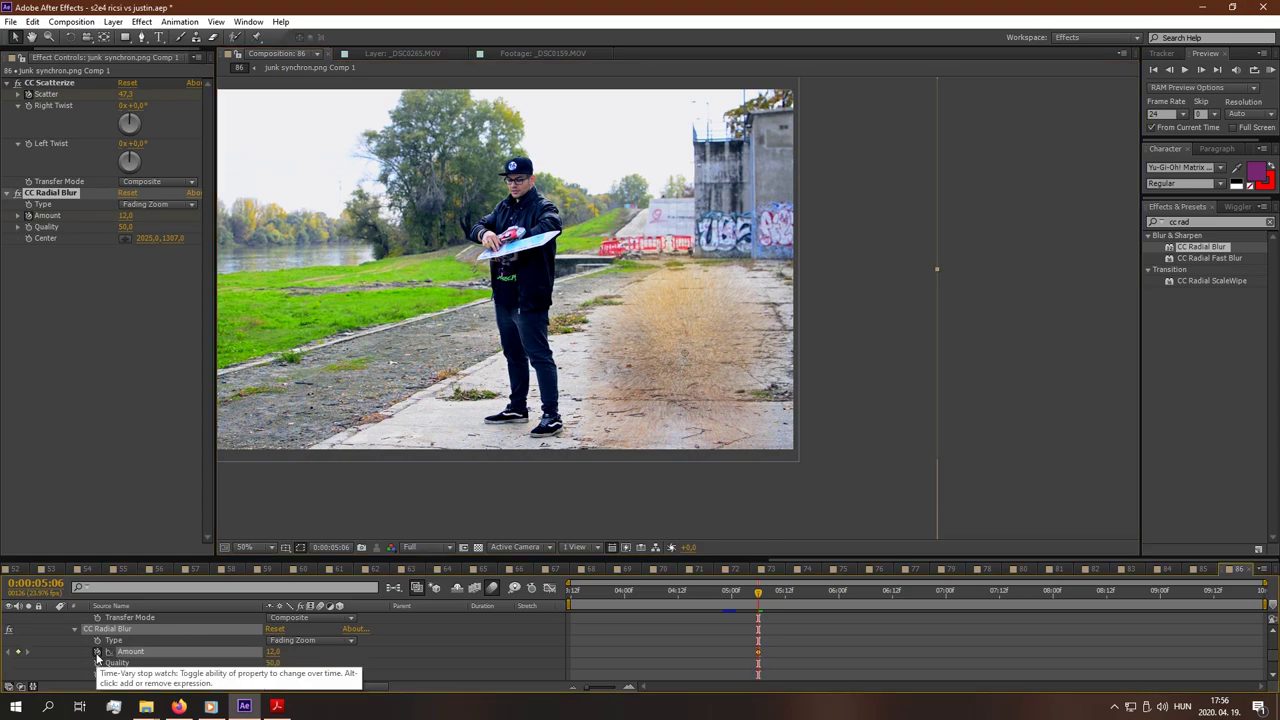
- Add a CC Radial Blur Amount keyframe of 0 at 0:00:05:10 and preview the animation from about 0:00:05:01
{"action": "scroll", "coordinate": [784, 650], "scroll_direction": "up", "scroll_amount": 2}
{"action": "left_click", "coordinate": [776, 594]}
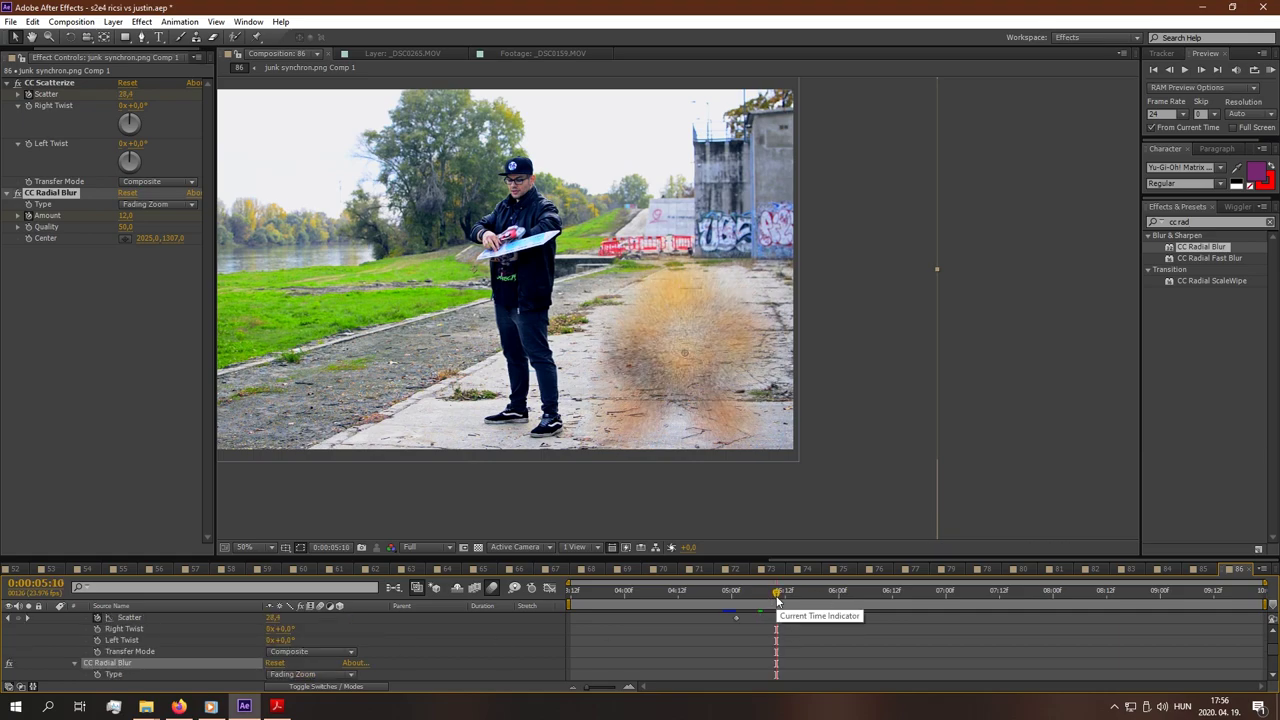
{"action": "left_click", "coordinate": [124, 216]}
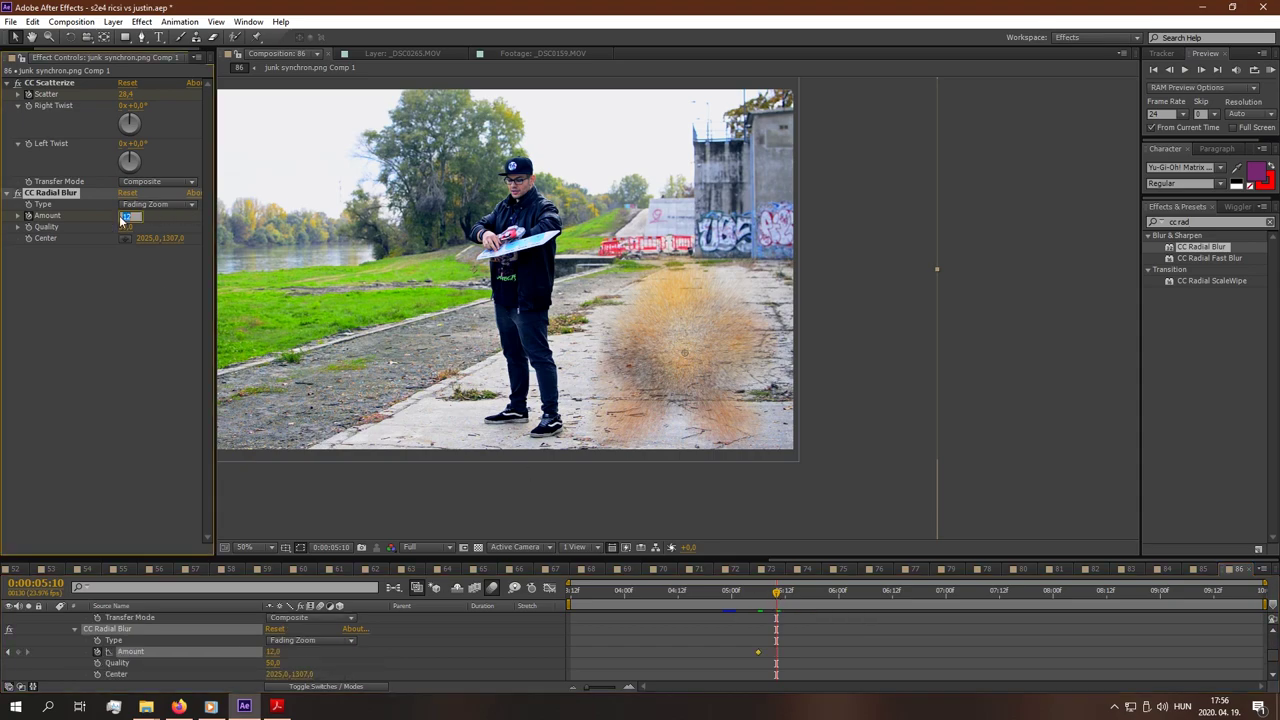
{"action": "type", "text": "0"}
{"action": "key", "text": "Return"}
{"action": "scroll", "coordinate": [770, 625], "scroll_direction": "up", "scroll_amount": 1}
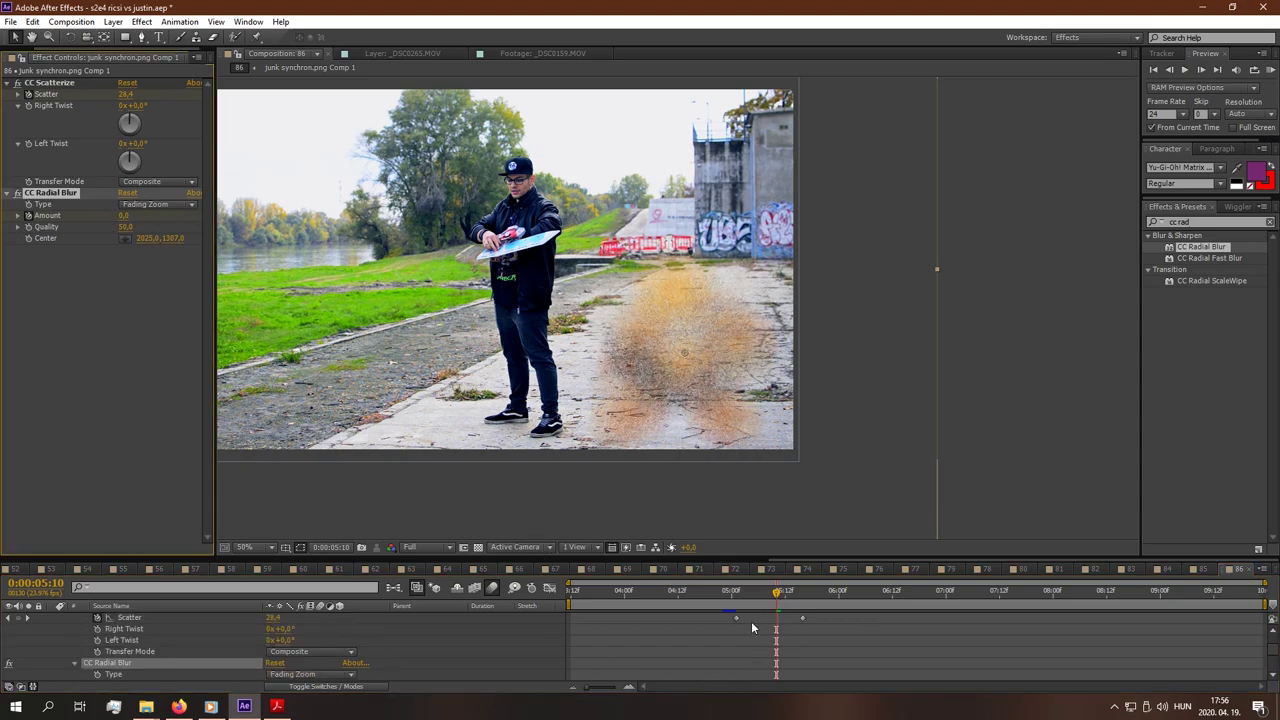
{"action": "left_click", "coordinate": [734, 597]}
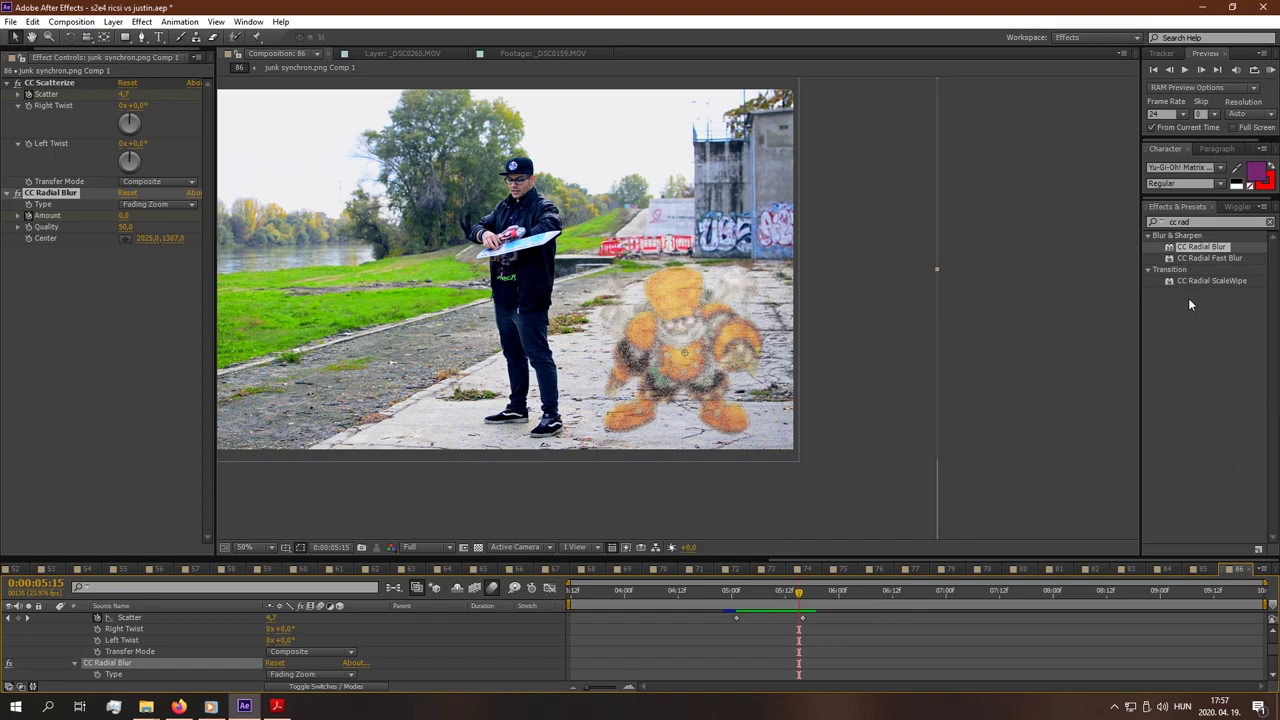
- Find the Curves color correction effect and apply it to the junk synchron.png Comp 1 layer
{"action": "left_click", "coordinate": [1195, 222]}
{"action": "type", "text": "curves"}
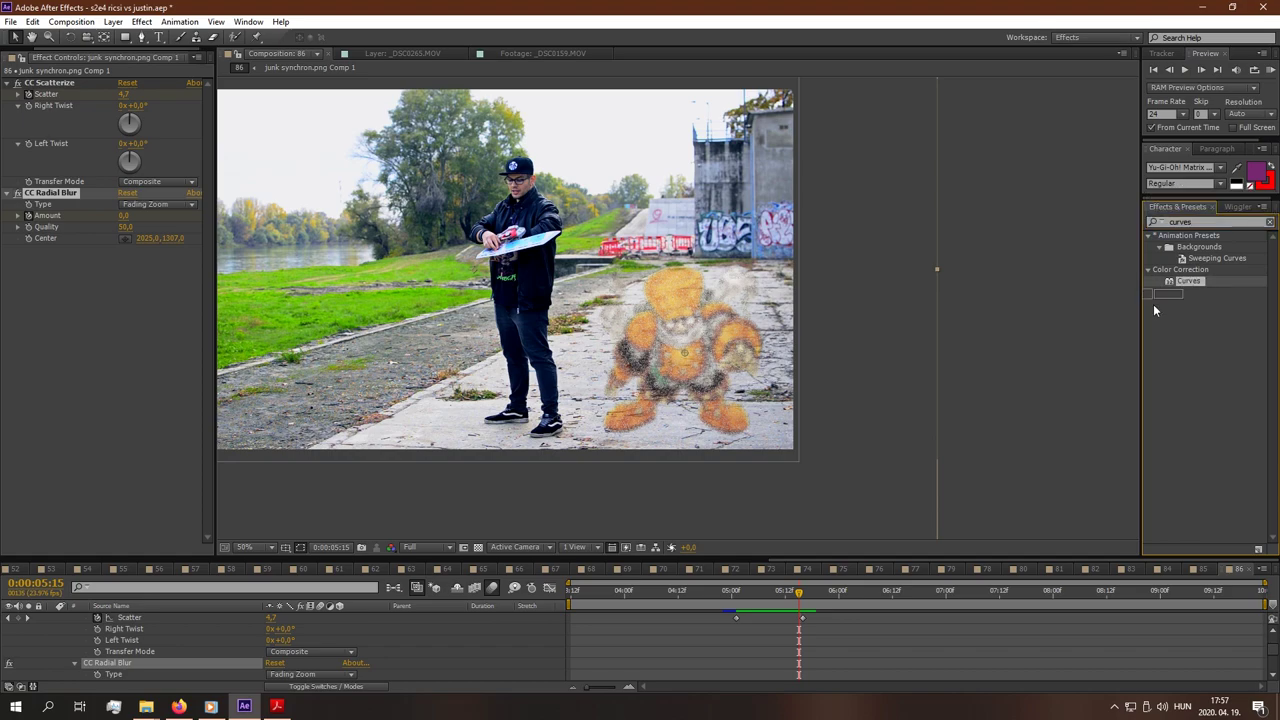
{"action": "left_click_drag", "start_coordinate": [1154, 310], "coordinate": [809, 615]}
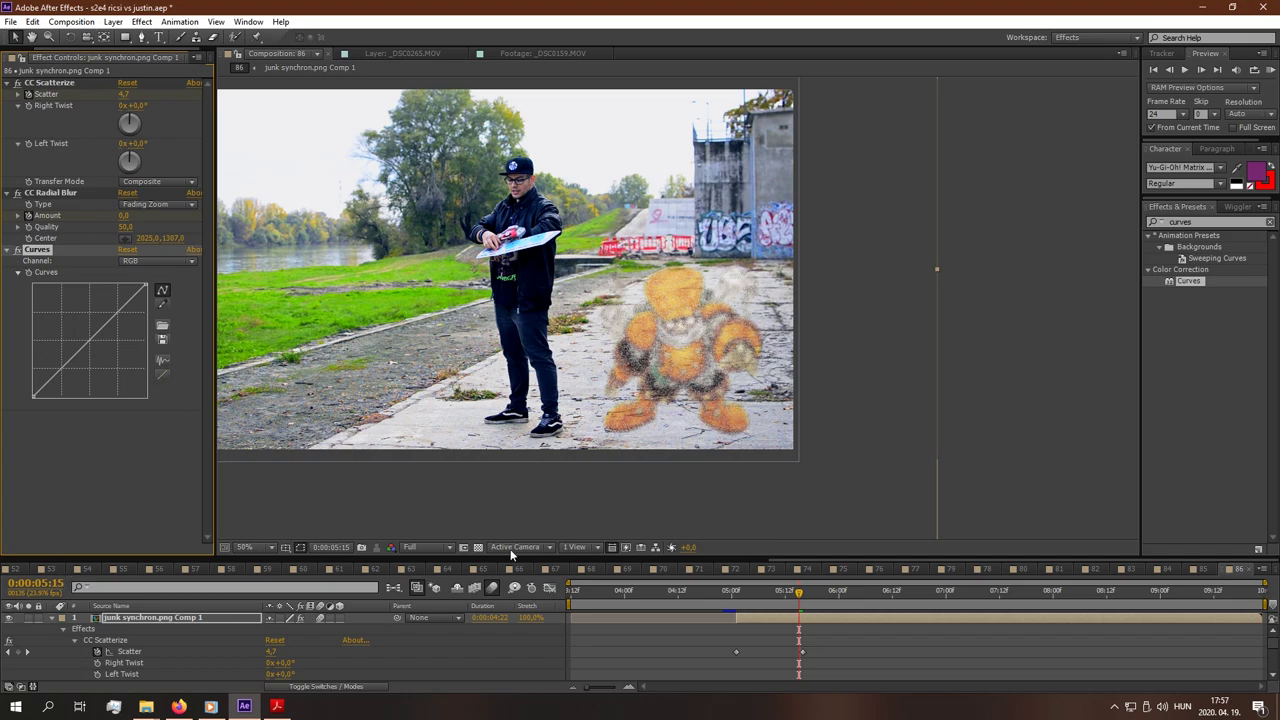
{"action": "scroll", "coordinate": [812, 625], "scroll_direction": "down", "scroll_amount": 1}
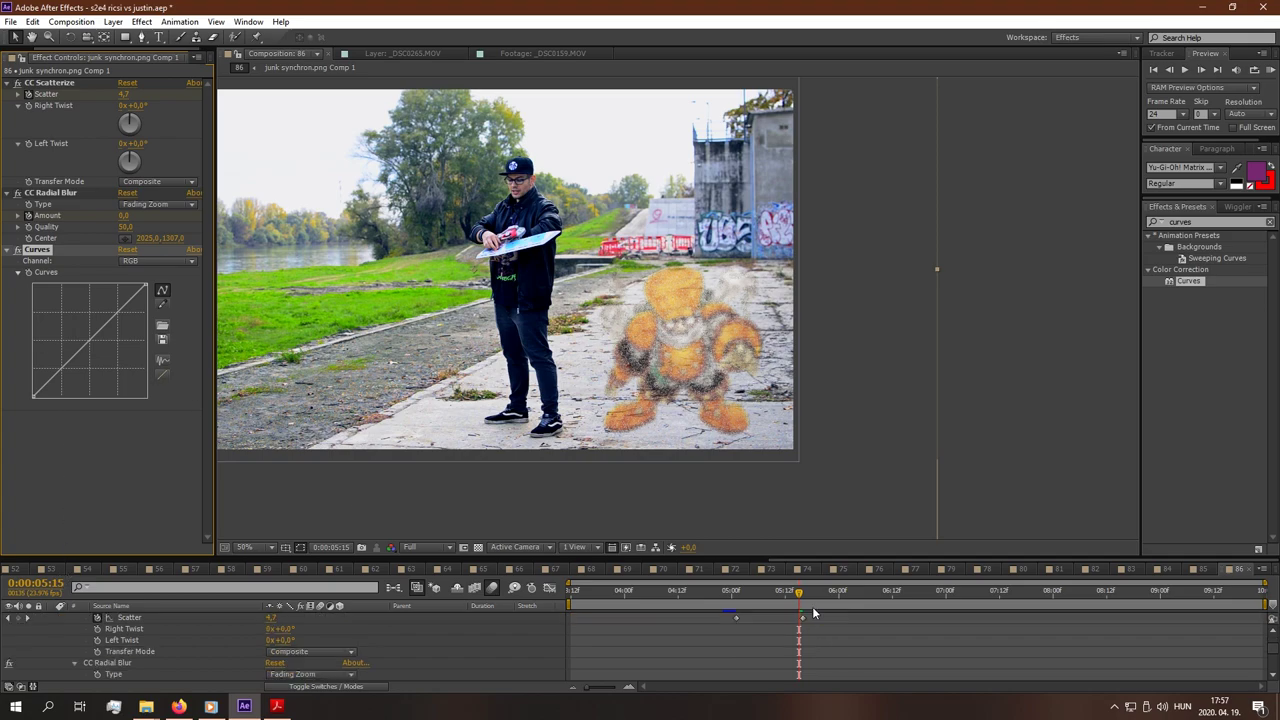
- Enable keyframing for Curves on the figure's layer at 0:00:05:14, just before the last Scatter keyframe
{"action": "left_click", "coordinate": [795, 595]}
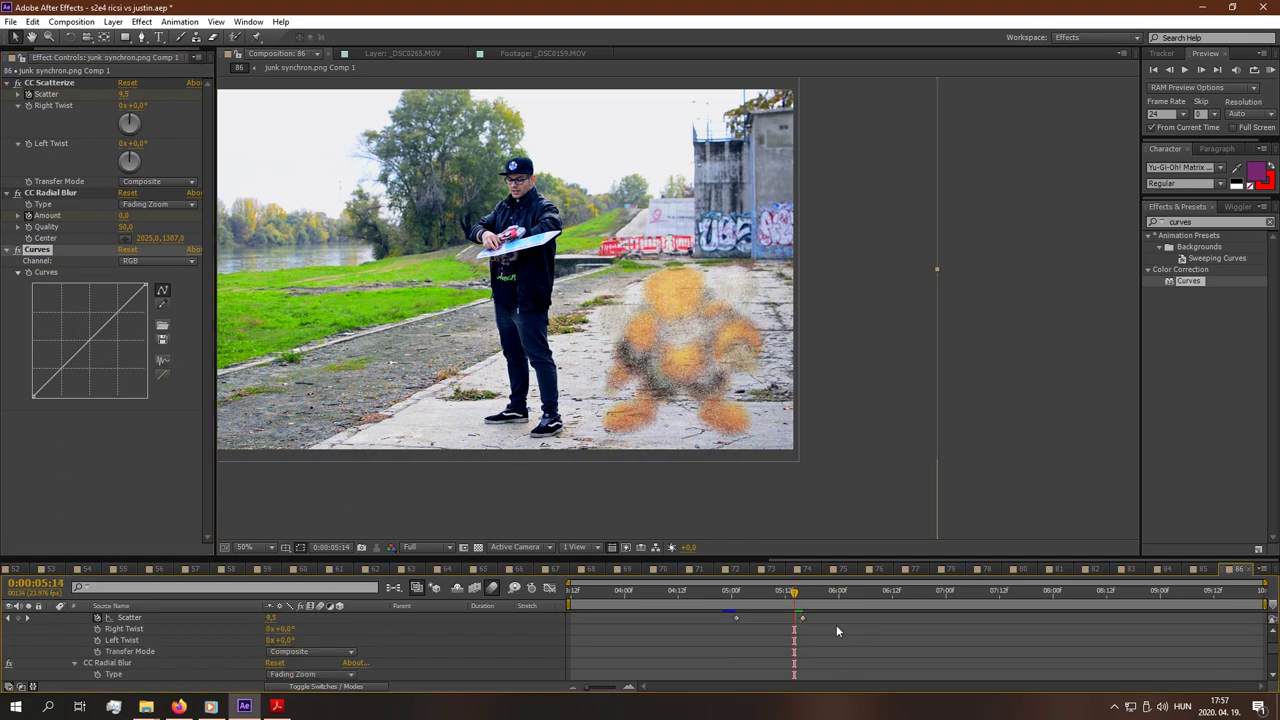
{"action": "scroll", "coordinate": [814, 617], "scroll_direction": "up", "scroll_amount": 1}
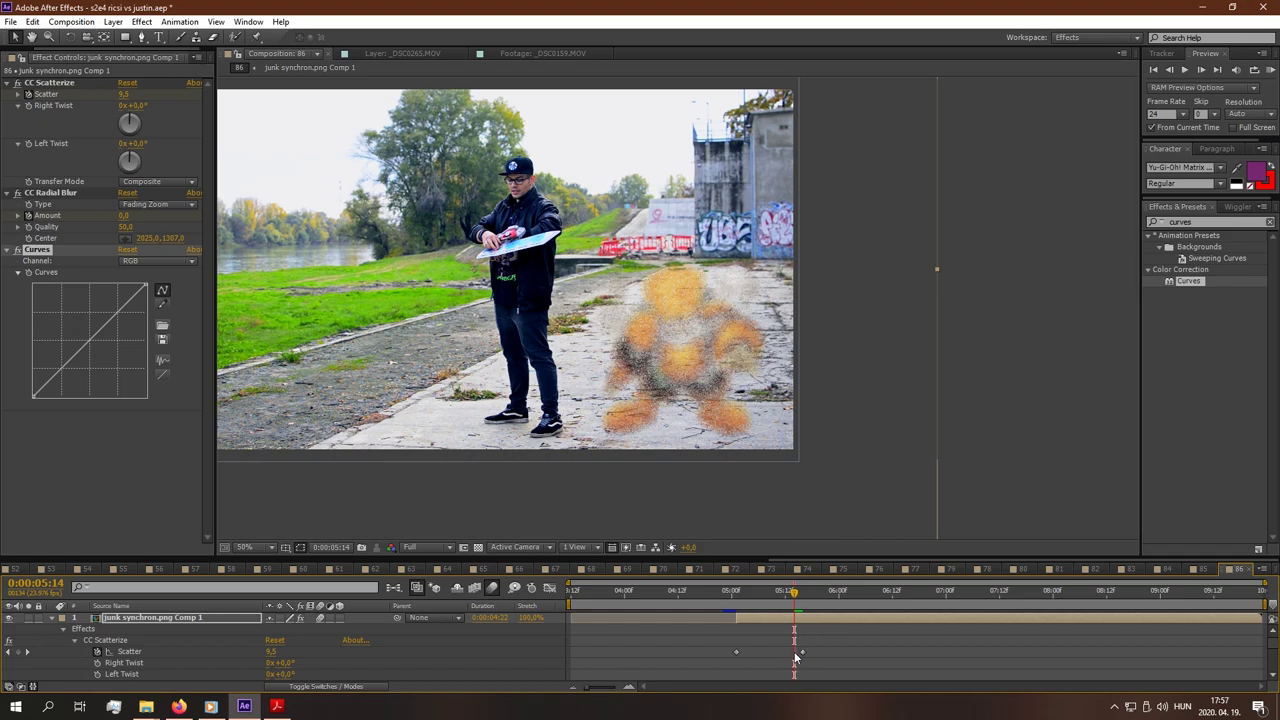
{"action": "left_click", "coordinate": [802, 654]}
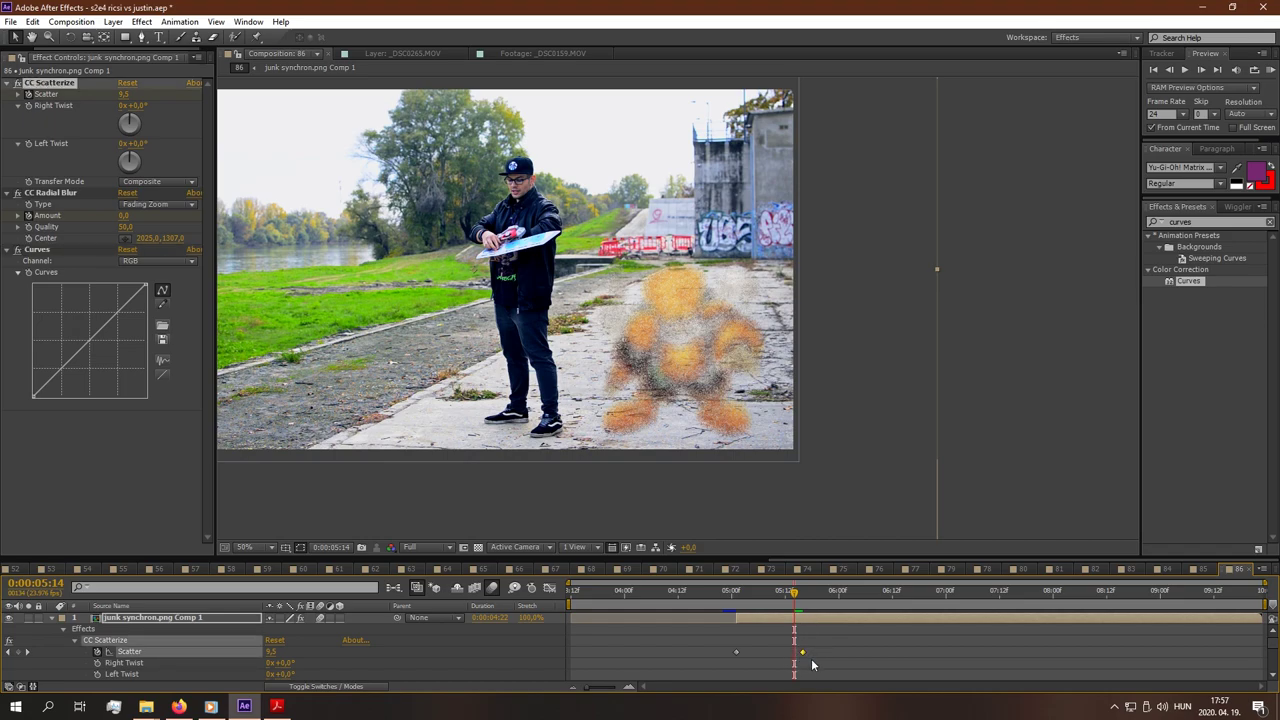
{"action": "left_click", "coordinate": [160, 260]}
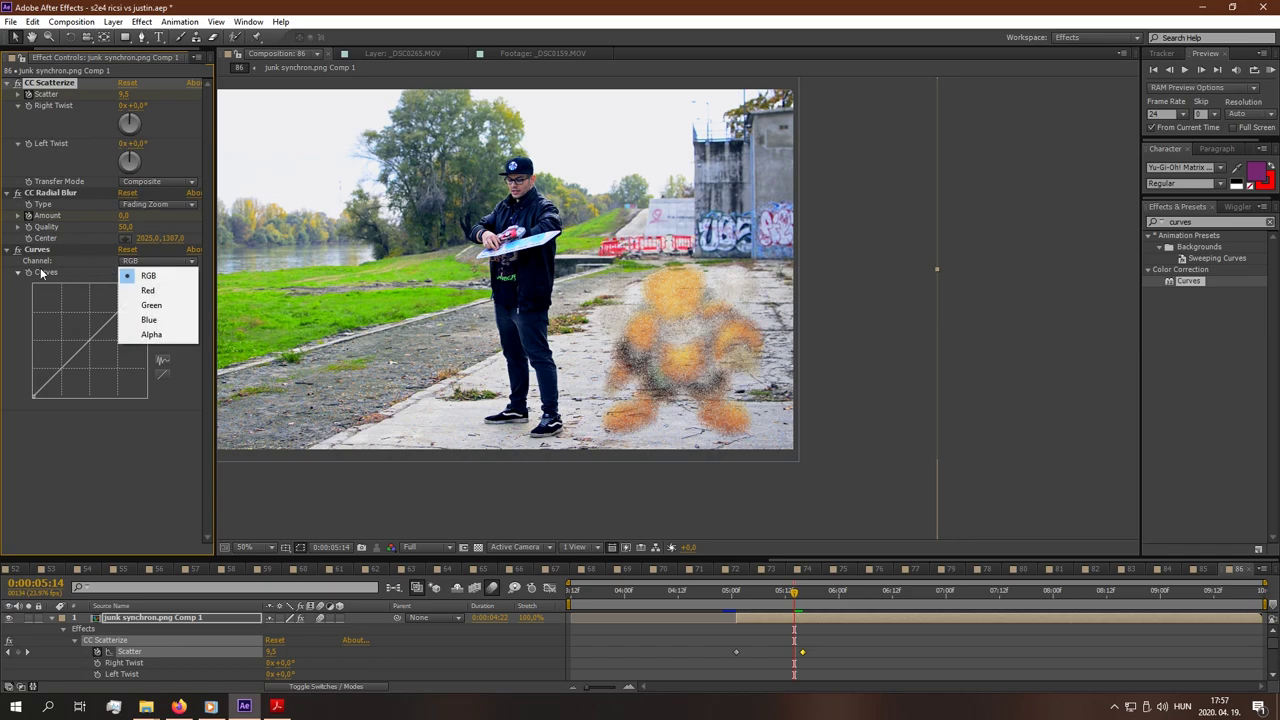
{"action": "left_click", "coordinate": [32, 282]}
- Tint the scattered figure bright blue at 0:00:05:14 by flattening the Red curve to the bottom and raising the Blue curve
{"action": "left_click", "coordinate": [136, 262]}
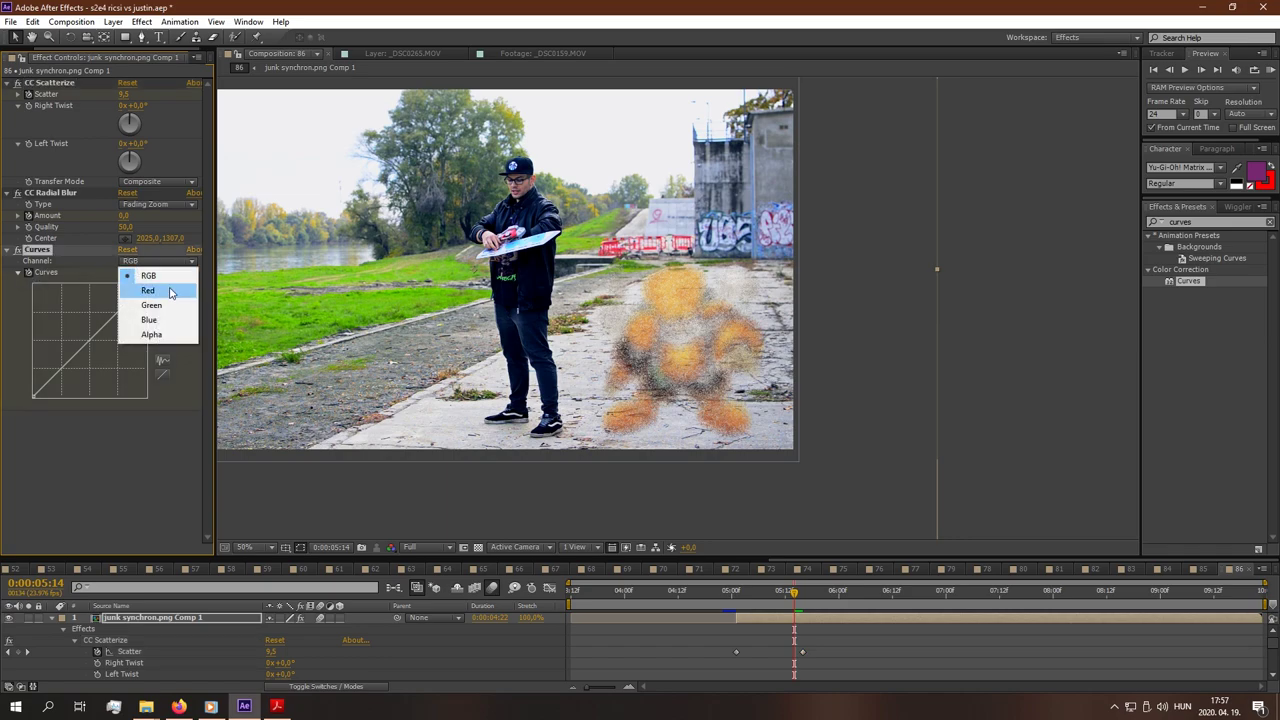
{"action": "left_click", "coordinate": [148, 290]}
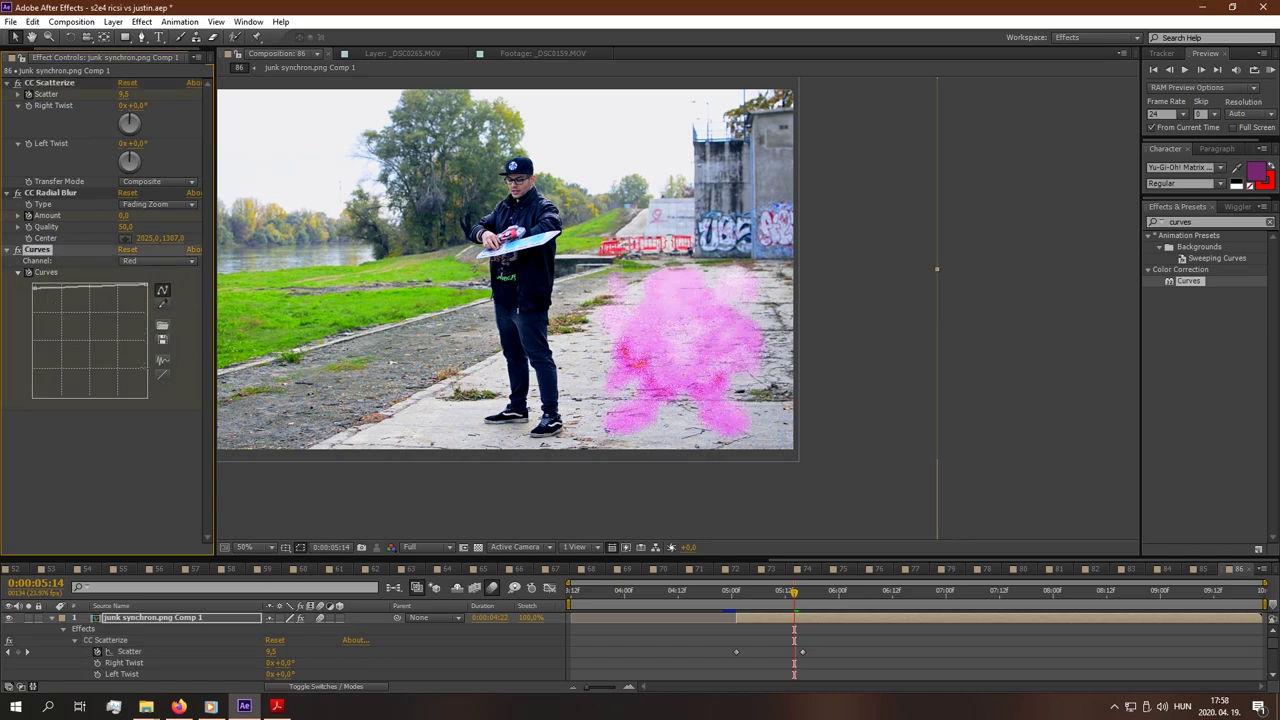
{"action": "left_click_drag", "start_coordinate": [90, 340], "coordinate": [140, 388]}
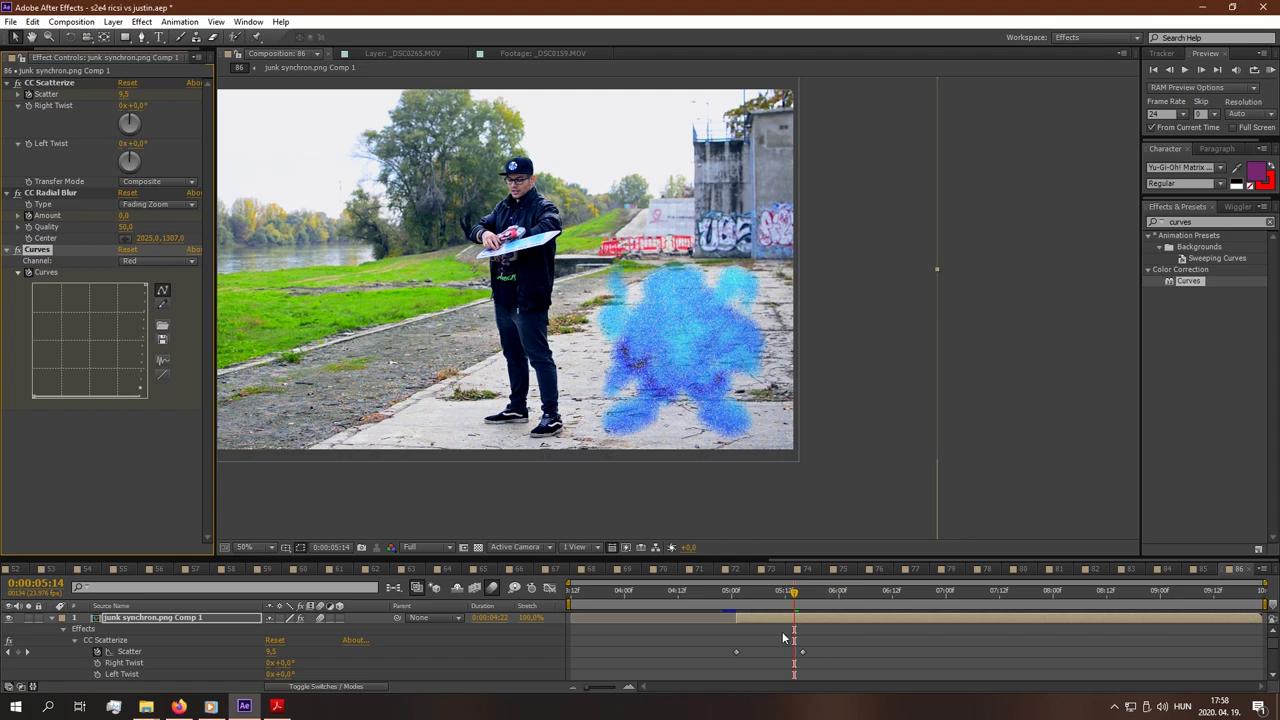
- Reset the Red, Green and Blue curves to straight lines at 0:00:05:18, and return to 0:00:05:14 to check the tint
{"action": "scroll", "coordinate": [784, 631], "scroll_direction": "down", "scroll_amount": 3}
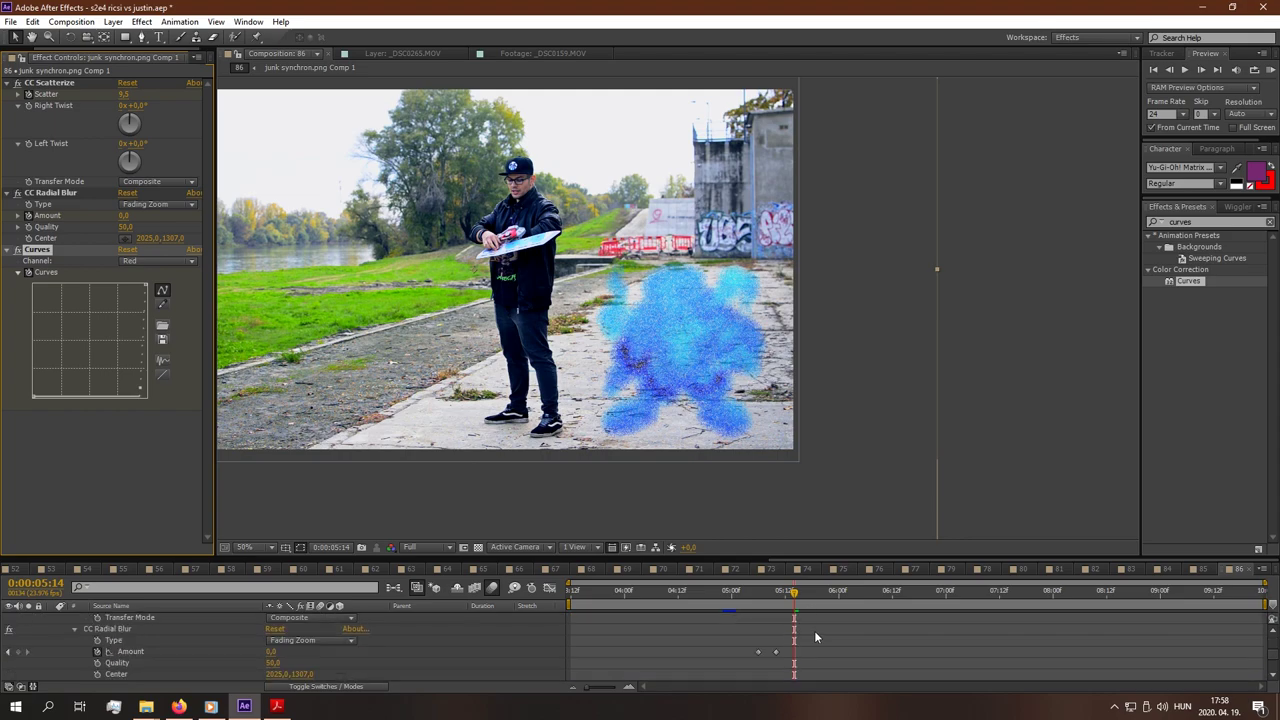
{"action": "scroll", "coordinate": [815, 625], "scroll_direction": "up", "scroll_amount": 3}
{"action": "left_click", "coordinate": [816, 616]}
{"action": "left_click", "coordinate": [812, 597]}
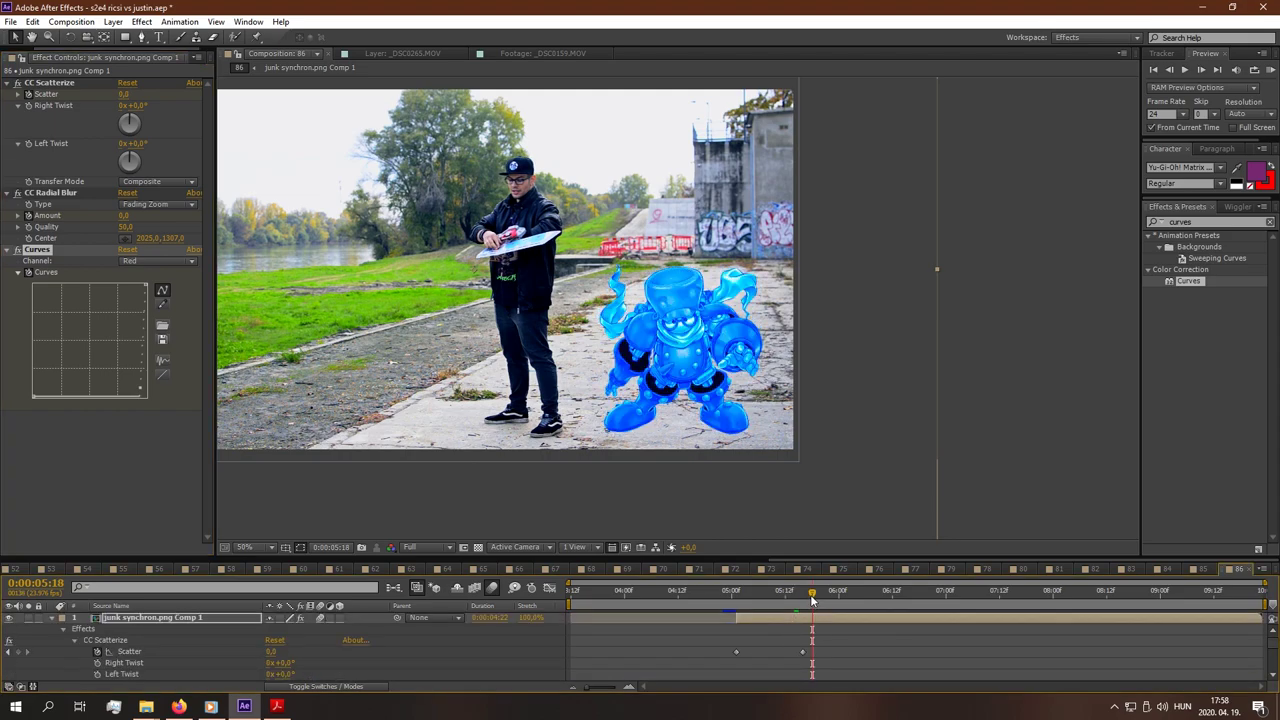
{"action": "left_click", "coordinate": [166, 376]}
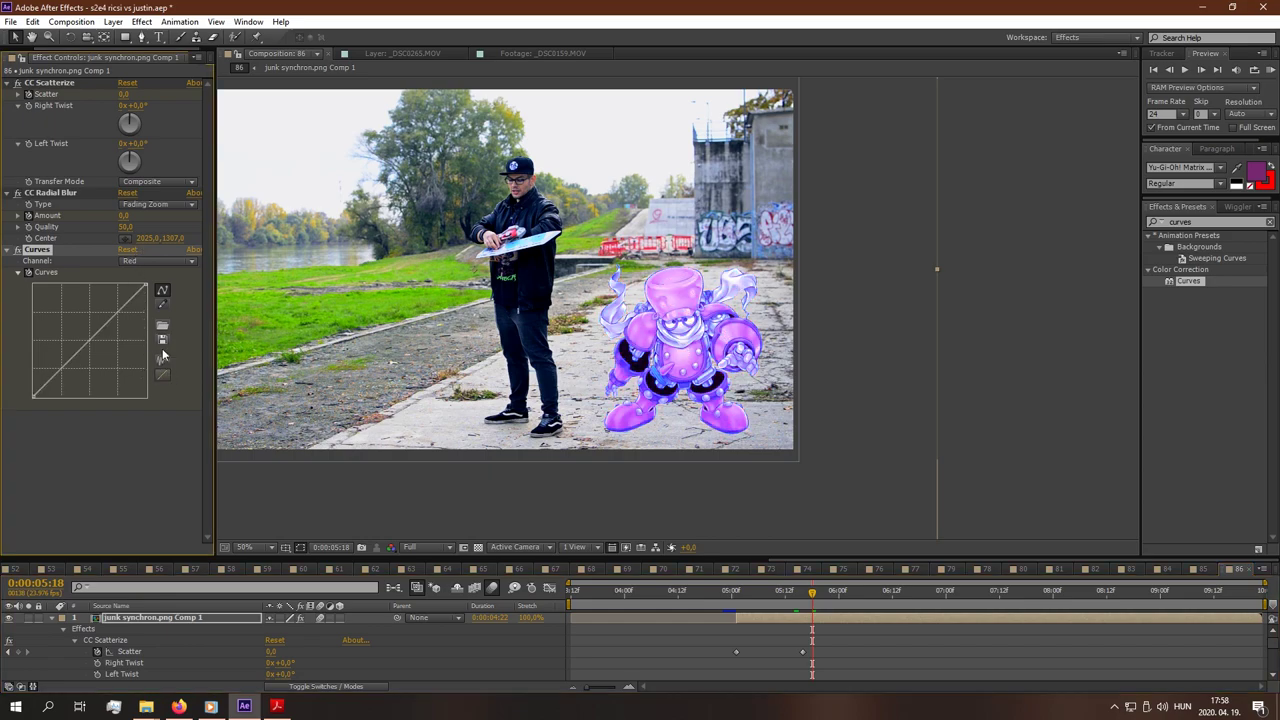
{"action": "left_click", "coordinate": [148, 262]}
{"action": "left_click", "coordinate": [150, 305]}
{"action": "left_click", "coordinate": [158, 261]}
{"action": "left_click", "coordinate": [149, 319]}
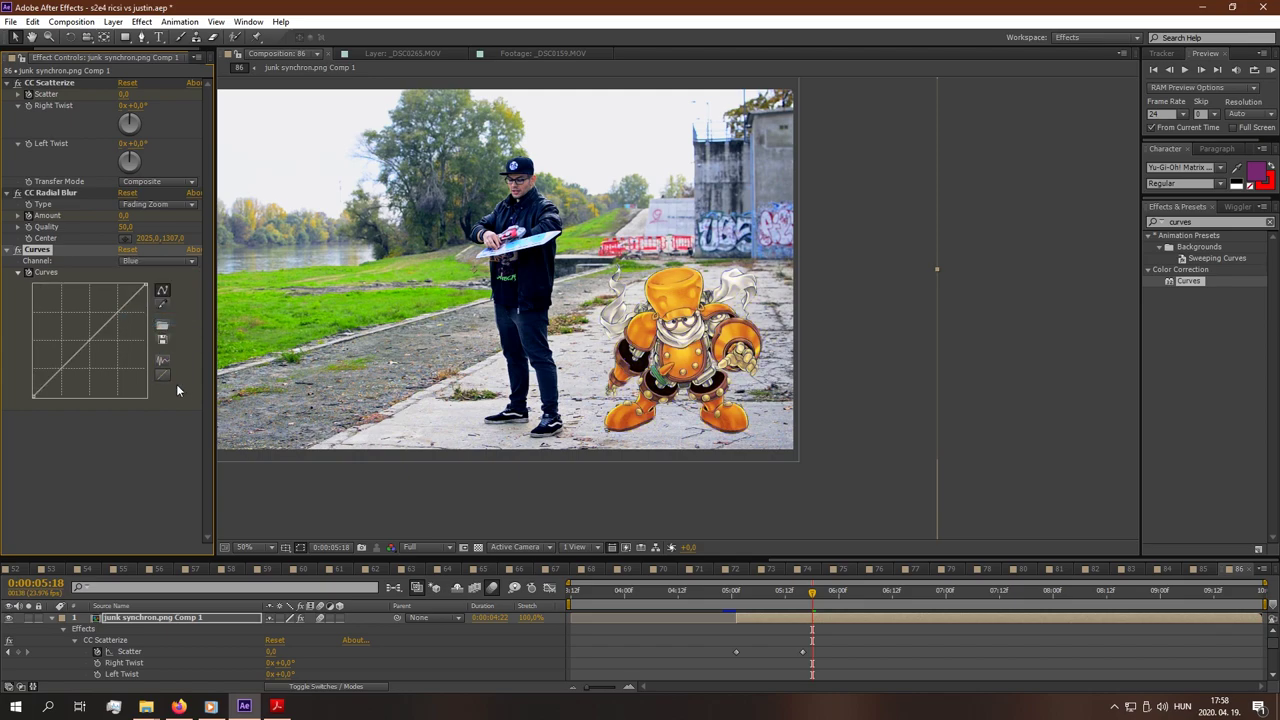
{"action": "left_click", "coordinate": [786, 592]}
{"action": "left_click_drag", "start_coordinate": [786, 592], "coordinate": [794, 597]}
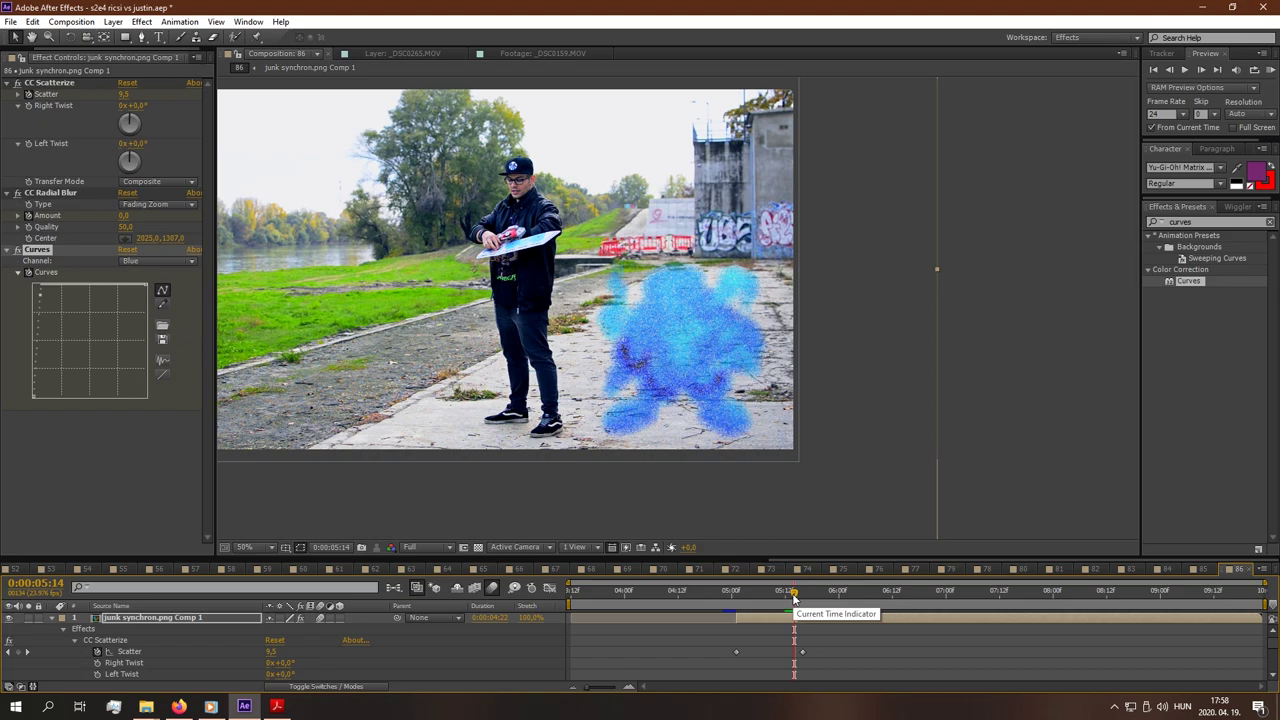
- Find the Wave Warp distort effect, apply it to the junk synchron.png Comp 1 layer and go to 0:00:05:16
{"action": "left_click", "coordinate": [1188, 221]}
{"action": "type", "text": "wav"}
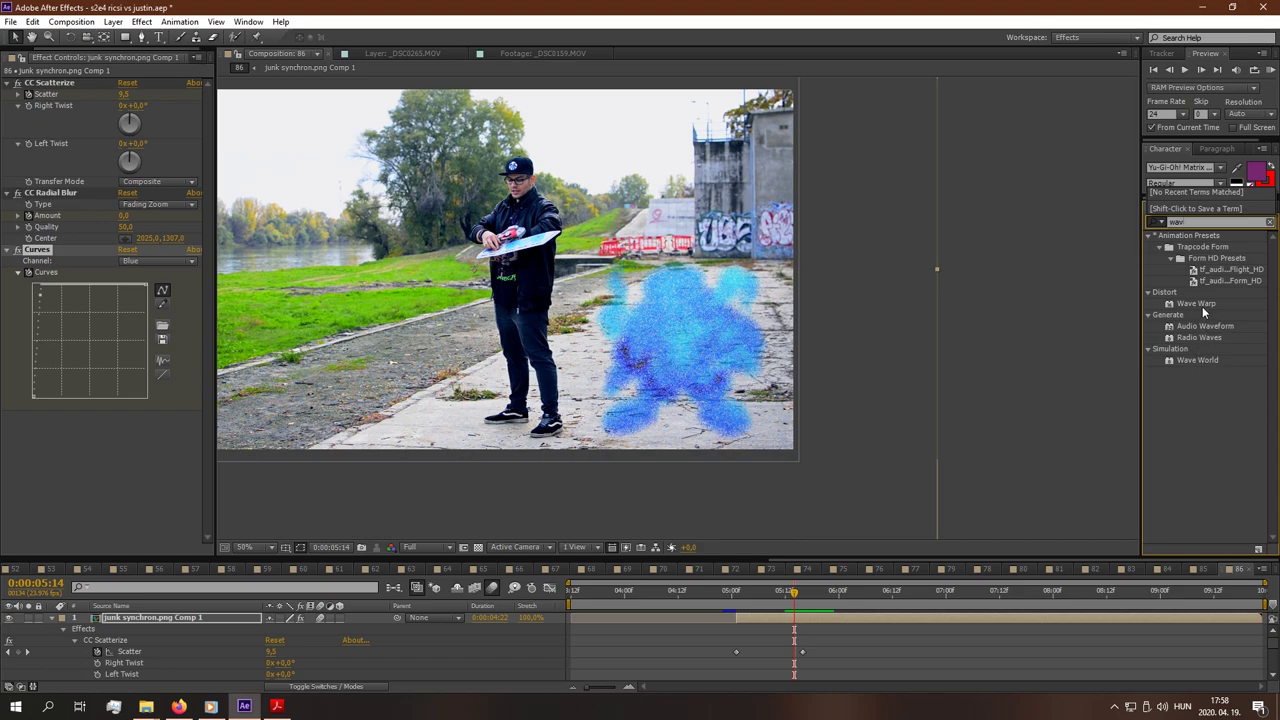
{"action": "left_click_drag", "start_coordinate": [1202, 303], "coordinate": [817, 622]}
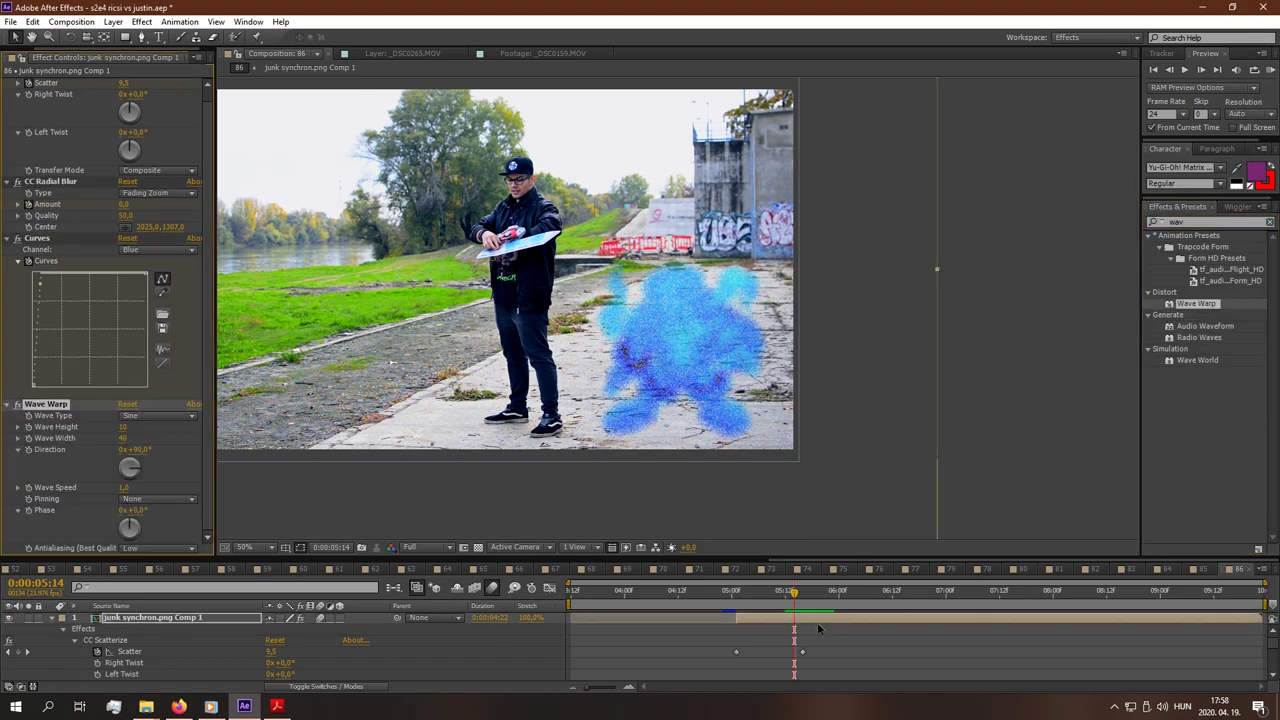
{"action": "left_click", "coordinate": [802, 592]}
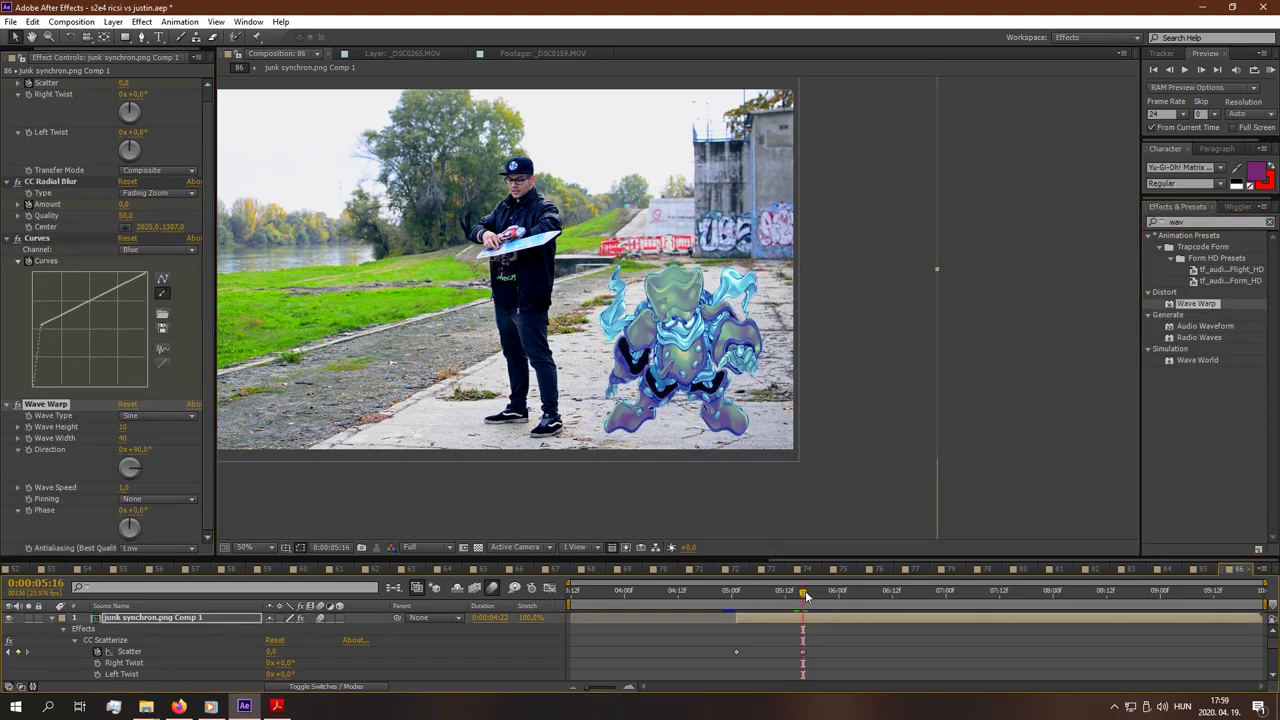
{"action": "scroll", "coordinate": [803, 302], "scroll_direction": "up", "scroll_amount": 2}
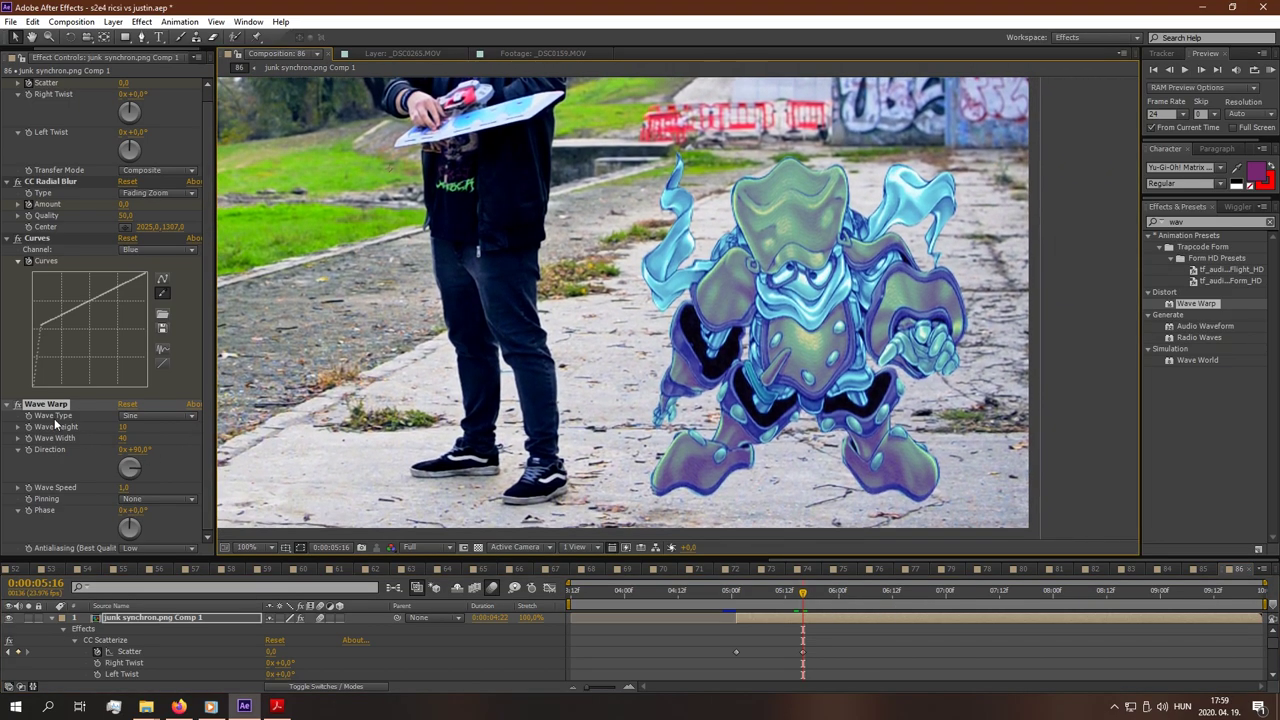
- Set Wave Warp's wave type to Square and its direction to 0°
{"action": "left_click", "coordinate": [130, 416]}
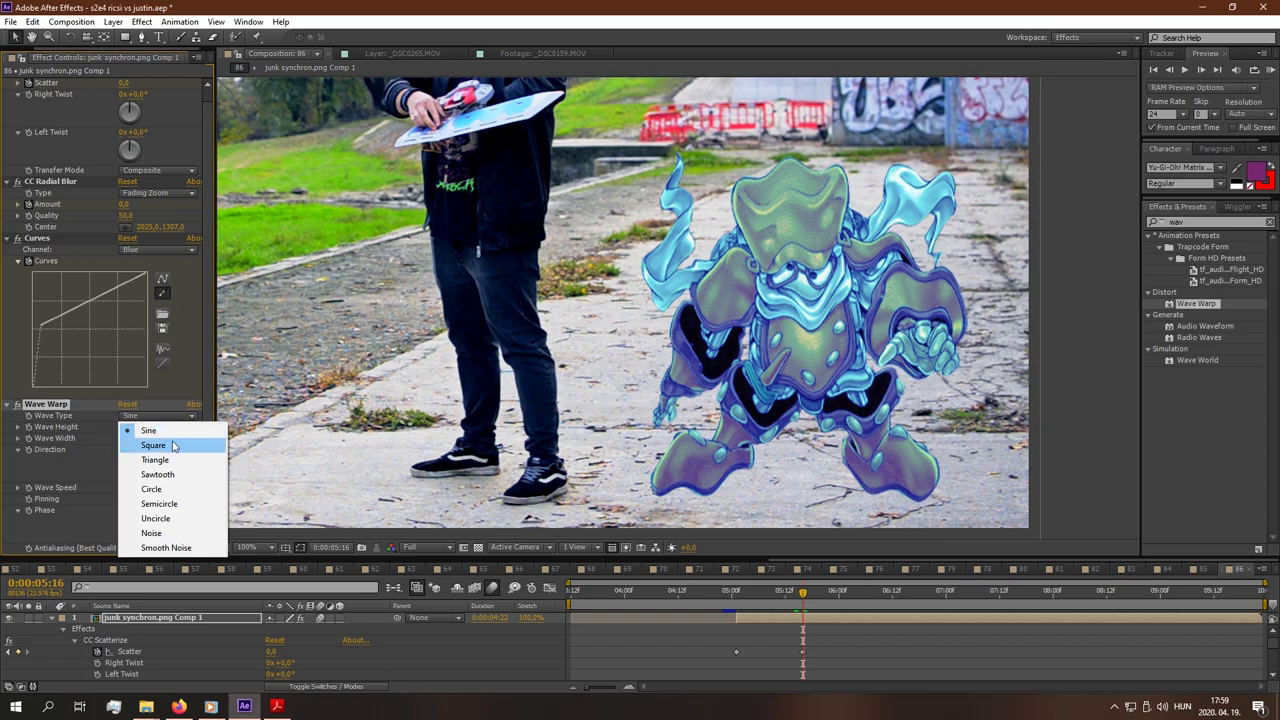
{"action": "left_click", "coordinate": [160, 445]}
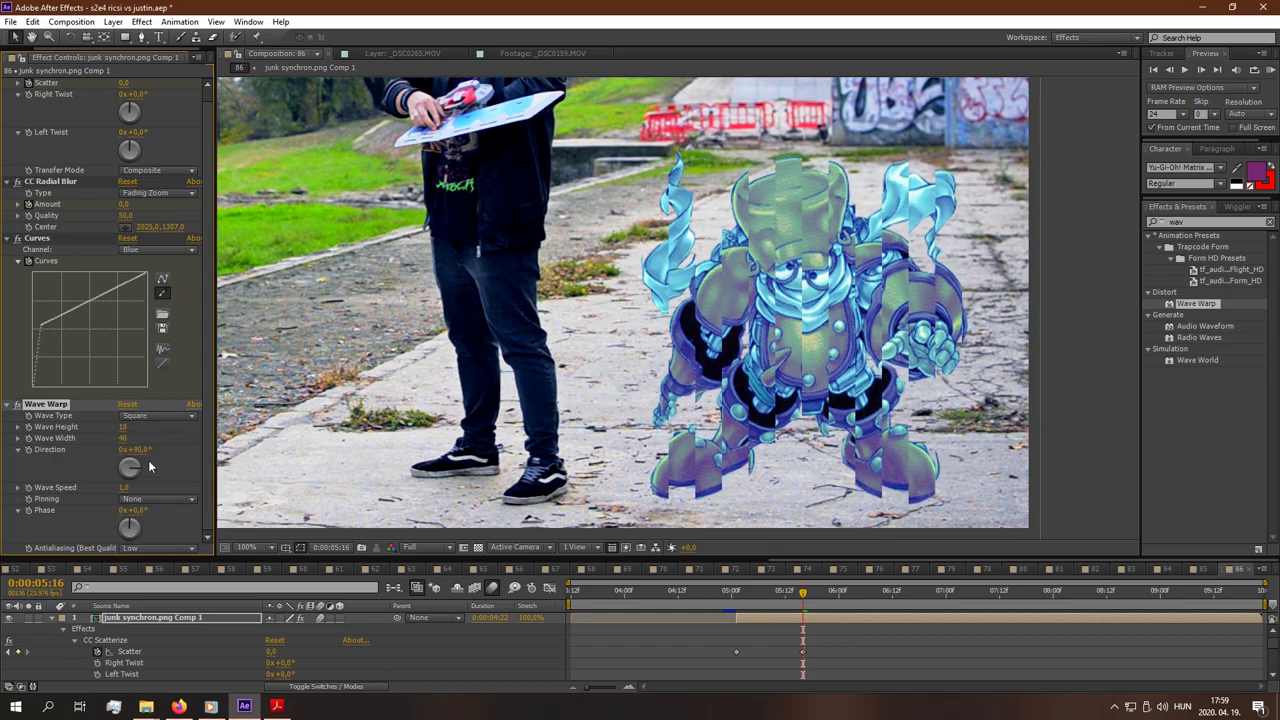
{"action": "left_click", "coordinate": [139, 451]}
{"action": "type", "text": "0"}
{"action": "key", "text": "Return"}
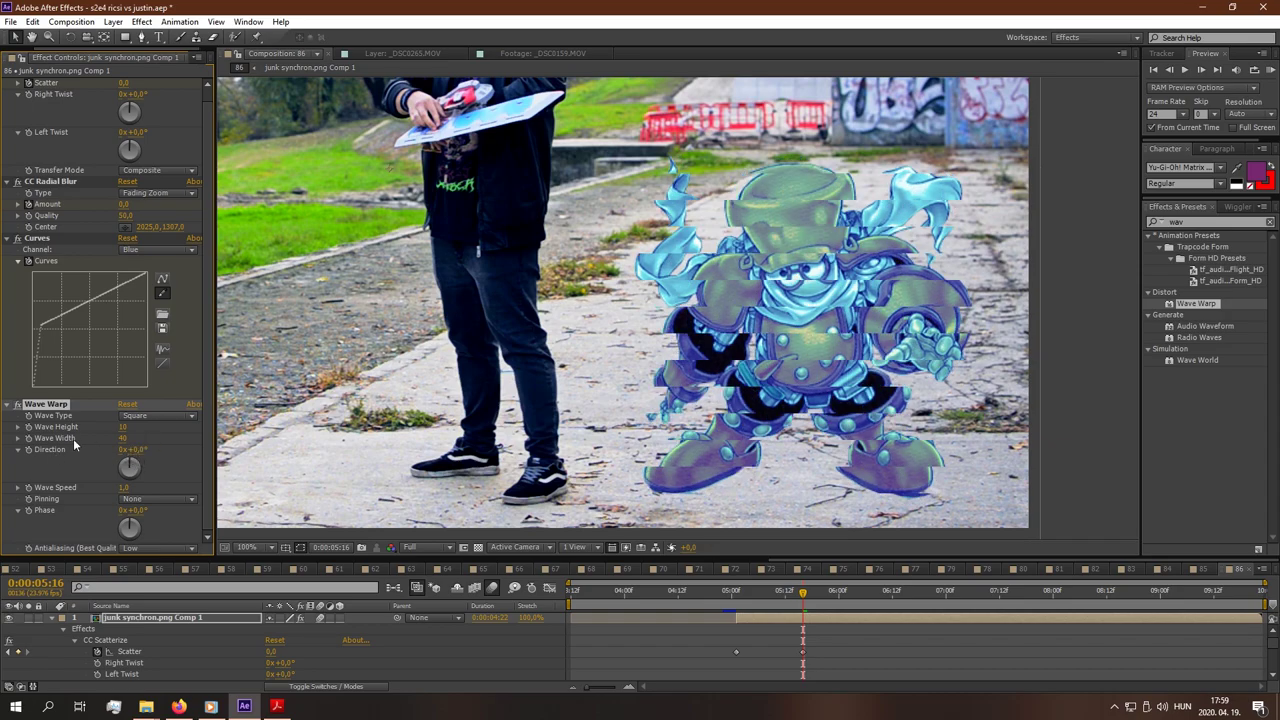
- Reduce the Wave Warp to a wave height of 1 and a wave width of 10
{"action": "left_click", "coordinate": [124, 427]}
{"action": "type", "text": "1"}
{"action": "key", "text": "Tab"}
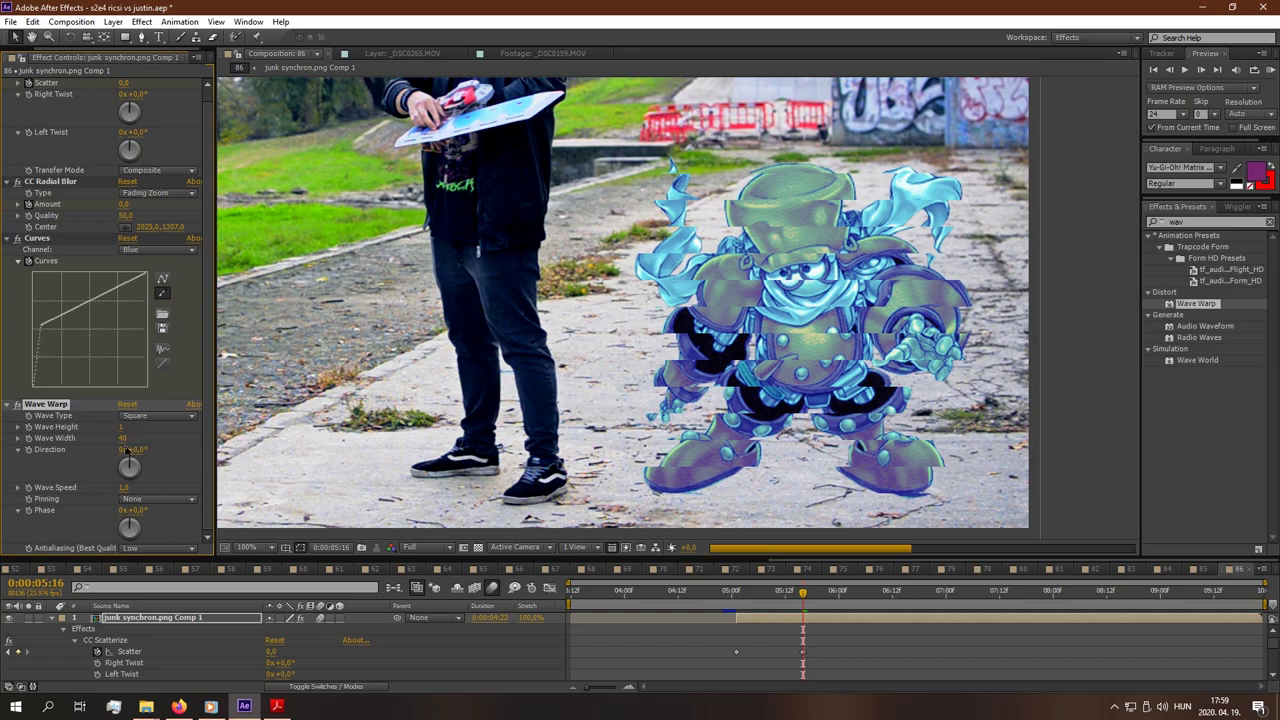
{"action": "type", "text": "10"}
{"action": "key", "text": "Return"}
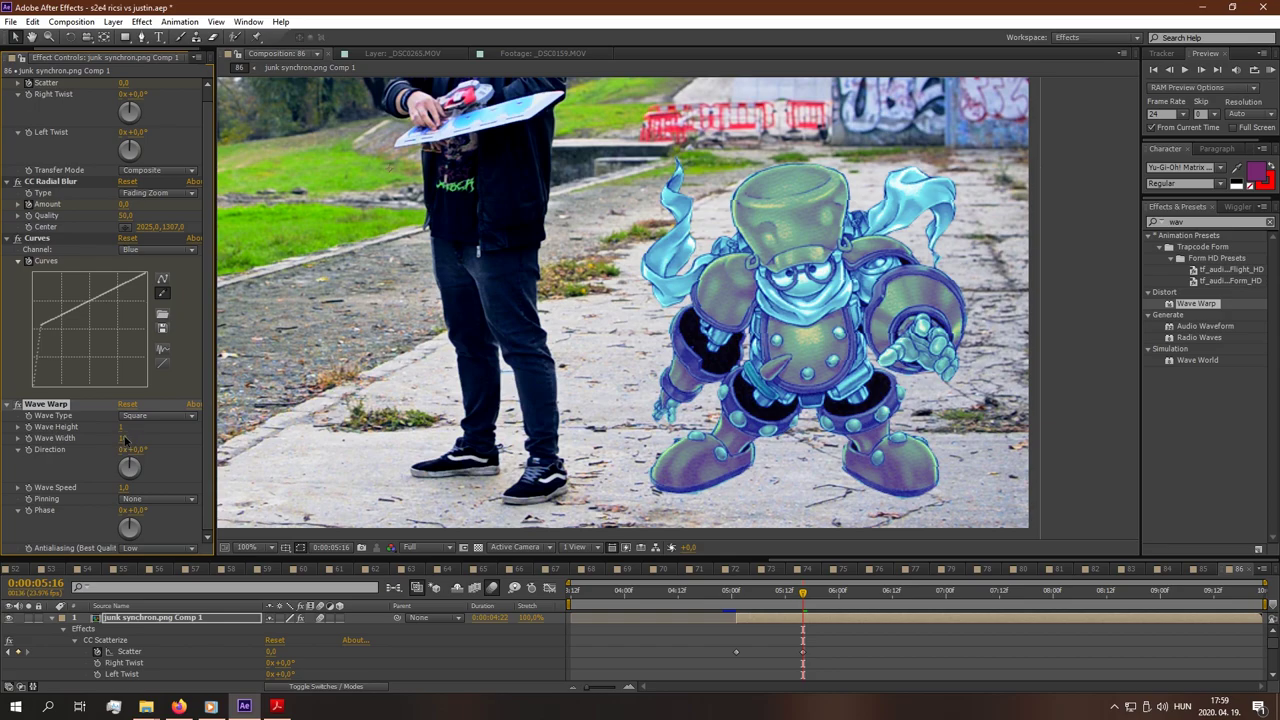
- Play the animation from 0:00:05:11 to check the Wave Warp on the figure up close
{"action": "left_click", "coordinate": [776, 601]}
{"action": "key", "text": "space"}
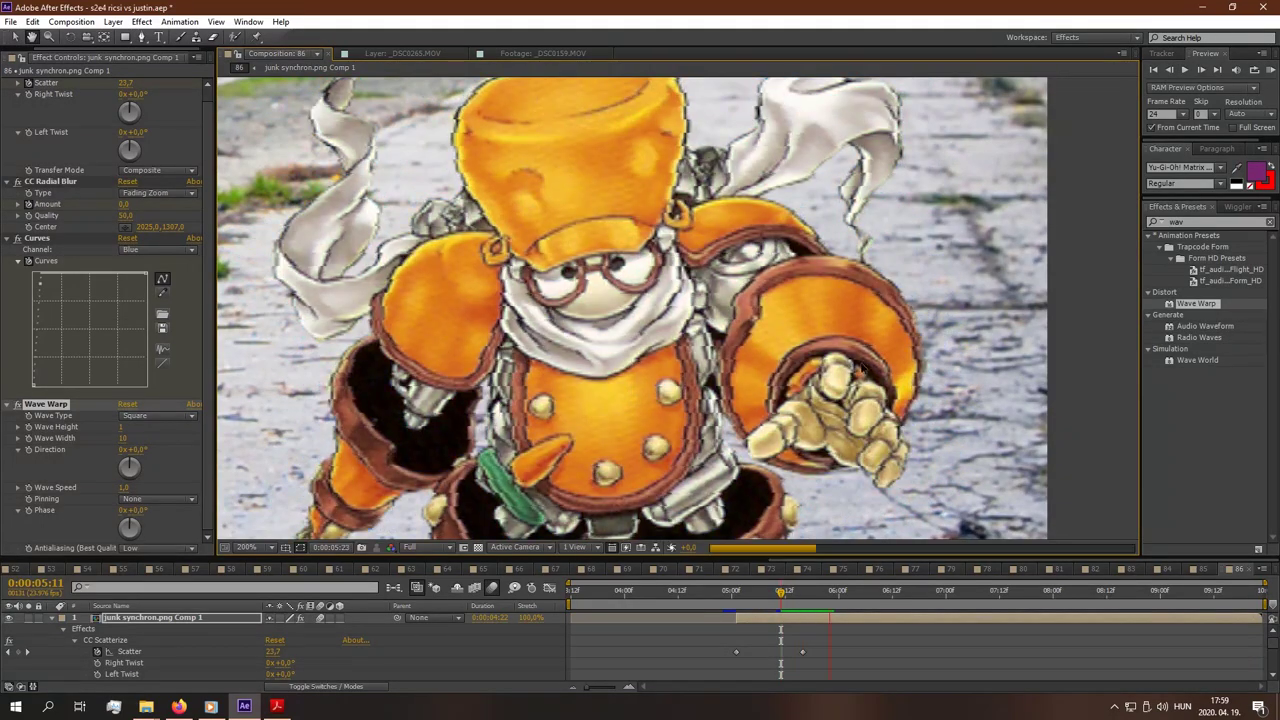
{"action": "key", "text": "space"}
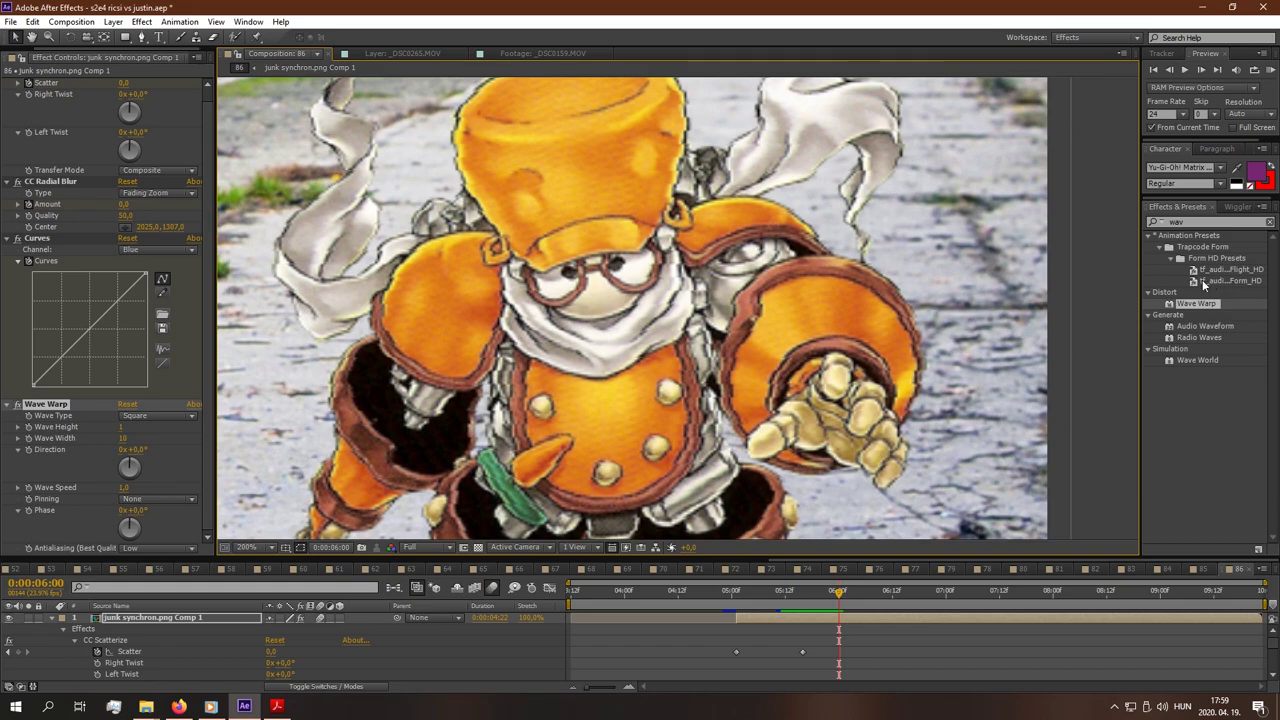
- Find the Noise effect in Noise & Grain and apply it to the junk synchron.png Comp 1 layer
{"action": "double_click", "coordinate": [1193, 222]}
{"action": "type", "text": "nois"}
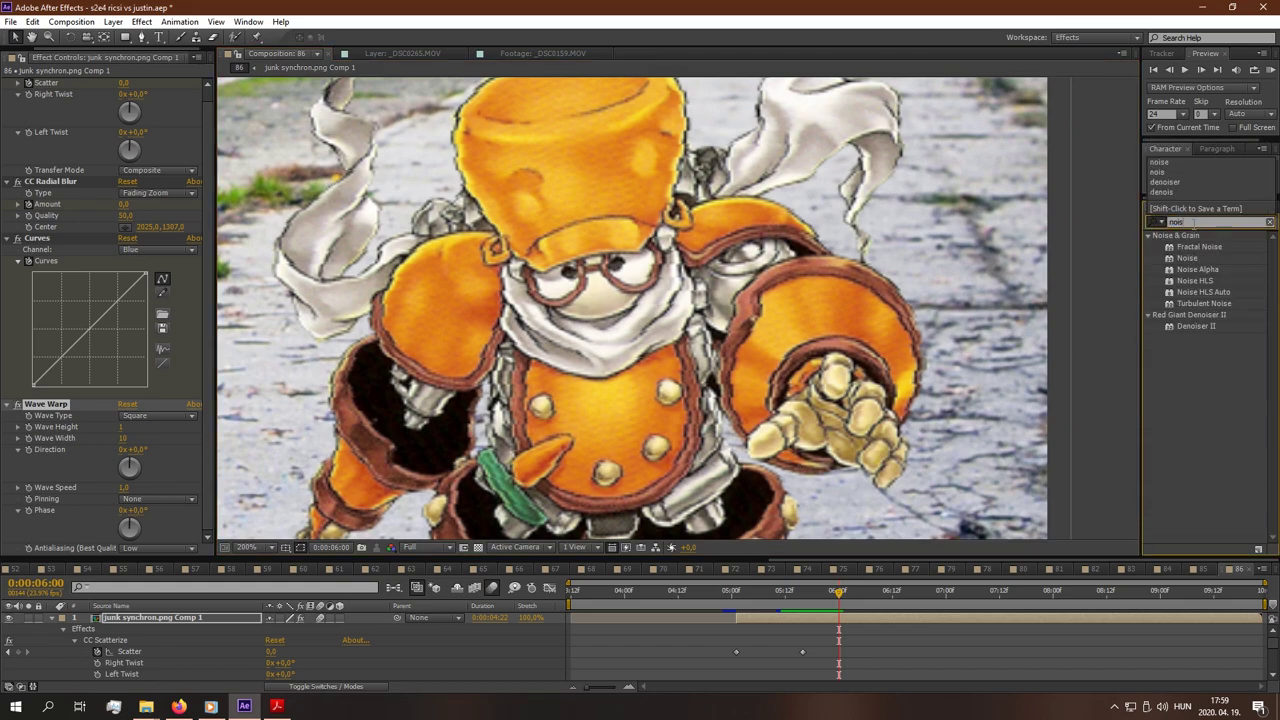
{"action": "type", "text": "e"}
{"action": "left_click_drag", "start_coordinate": [1187, 258], "coordinate": [820, 617]}
{"action": "scroll", "coordinate": [657, 329], "scroll_direction": "down", "scroll_amount": 2}
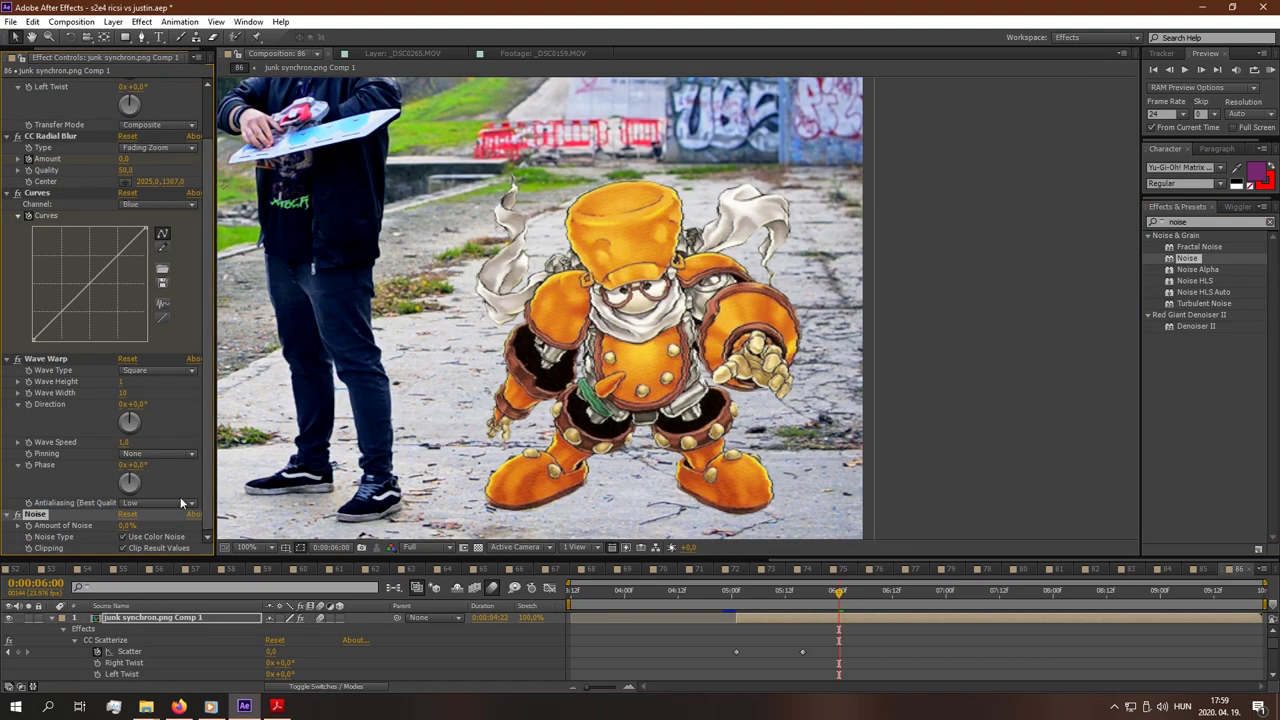
- Set the figure's amount of noise to 12% and check it at 0:00:05:19
{"action": "scroll", "coordinate": [735, 363], "scroll_direction": "up", "scroll_amount": 2}
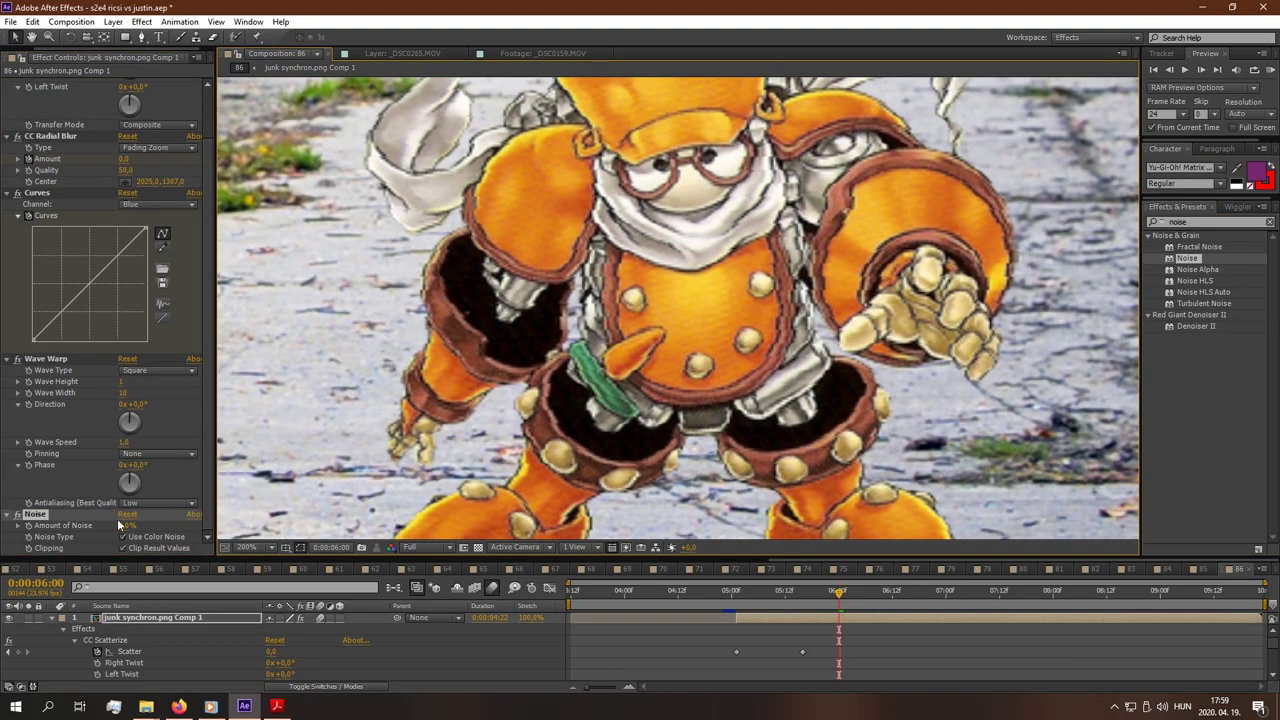
{"action": "left_click", "coordinate": [127, 526]}
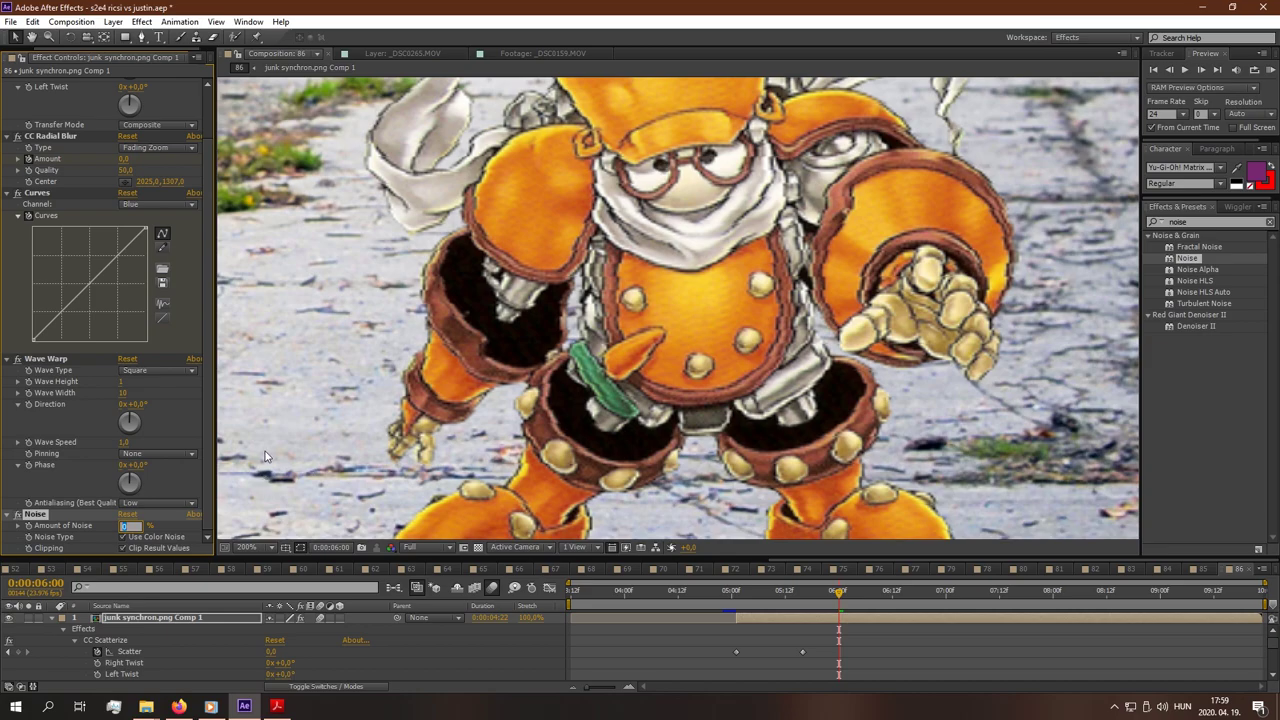
{"action": "type", "text": "2"}
{"action": "key", "text": "Return"}
{"action": "mouse_move", "coordinate": [804, 598]}
{"action": "left_mouse_down"}
{"action": "mouse_move", "coordinate": [861, 603]}
{"action": "mouse_move", "coordinate": [816, 606]}
{"action": "left_mouse_up"}
{"action": "left_click_drag", "start_coordinate": [127, 525], "coordinate": [123, 528]}
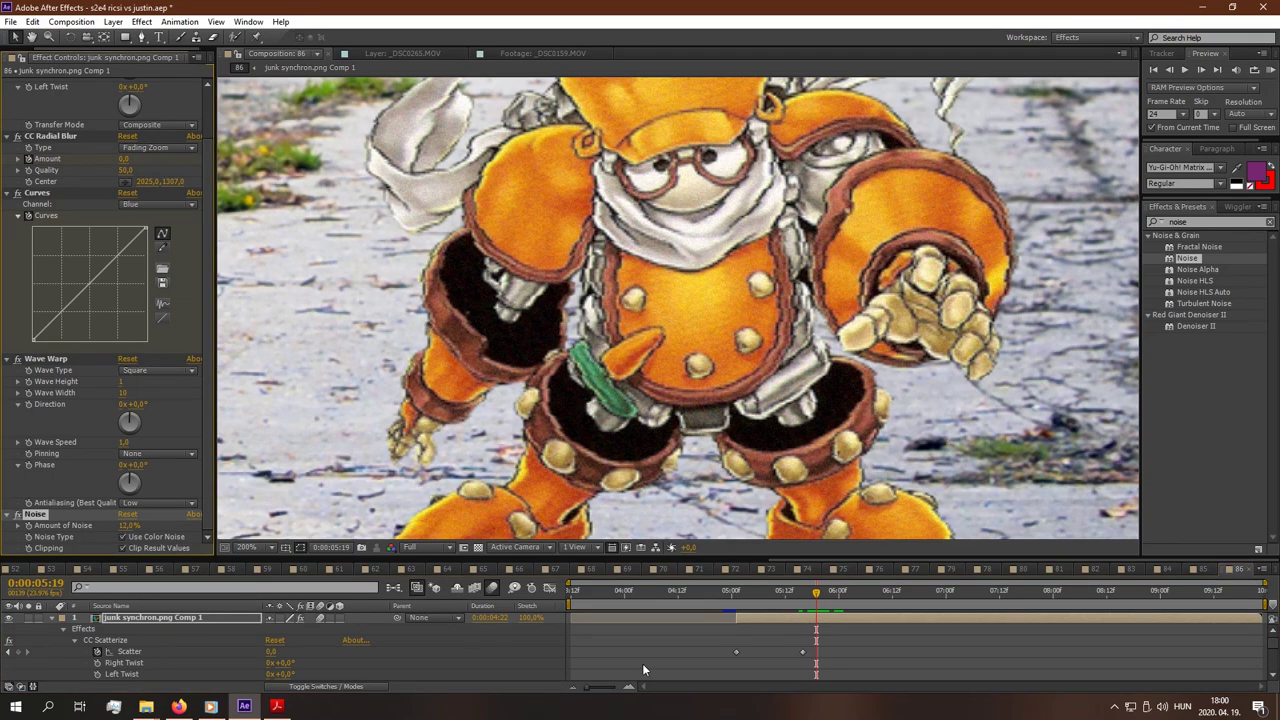
- Go to the first Scatter keyframe at 0:00:05:01 and duplicate the junk synchron.png Comp 1 layer
{"action": "left_click", "coordinate": [736, 596]}
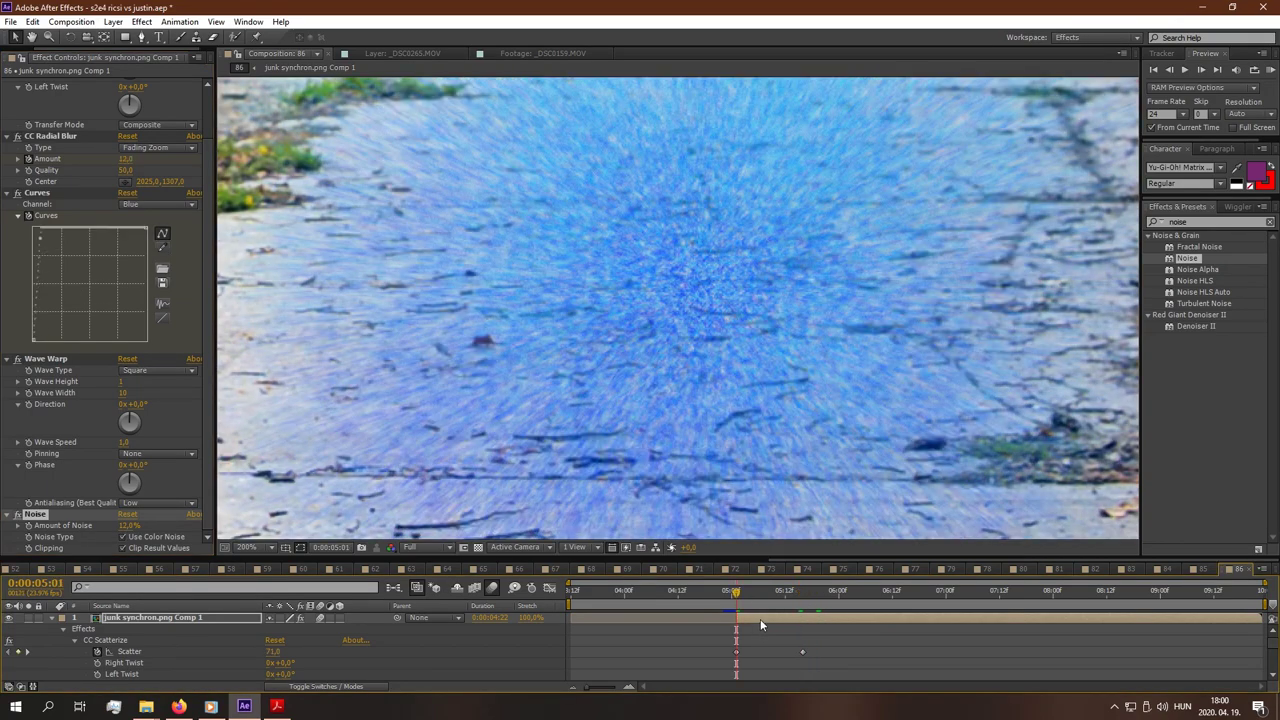
{"action": "key", "text": "ctrl+d"}
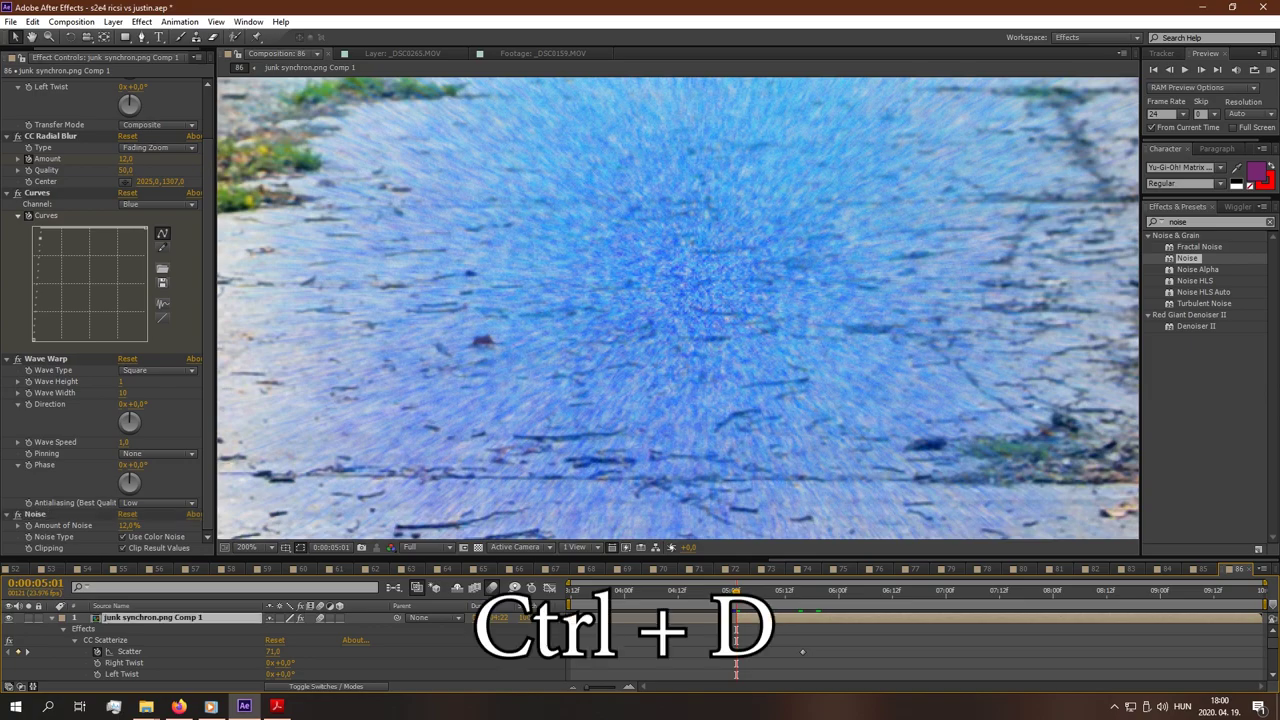
{"action": "scroll", "coordinate": [707, 373], "scroll_direction": "down", "scroll_amount": 4}
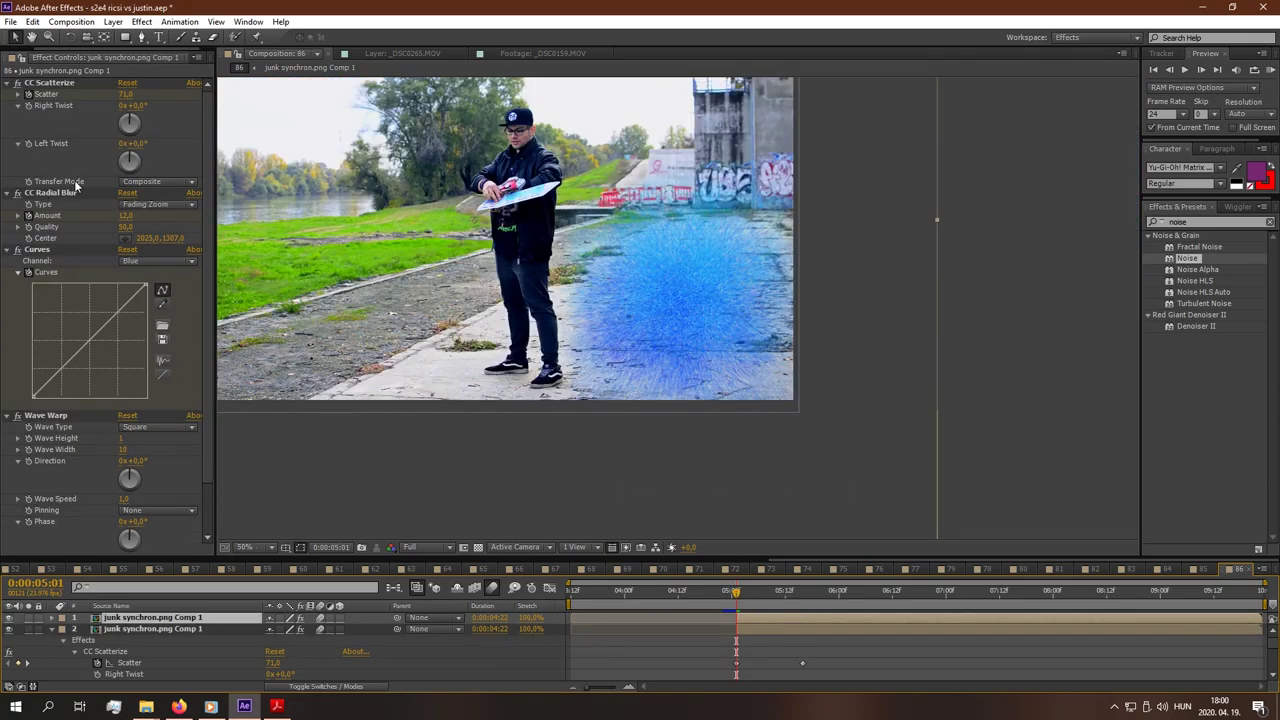
- Collapse the upper copy's CC Scatterize, CC Radial Blur and Curves settings, and delete its Wave Warp and Noise effects
{"action": "left_click", "coordinate": [6, 193]}
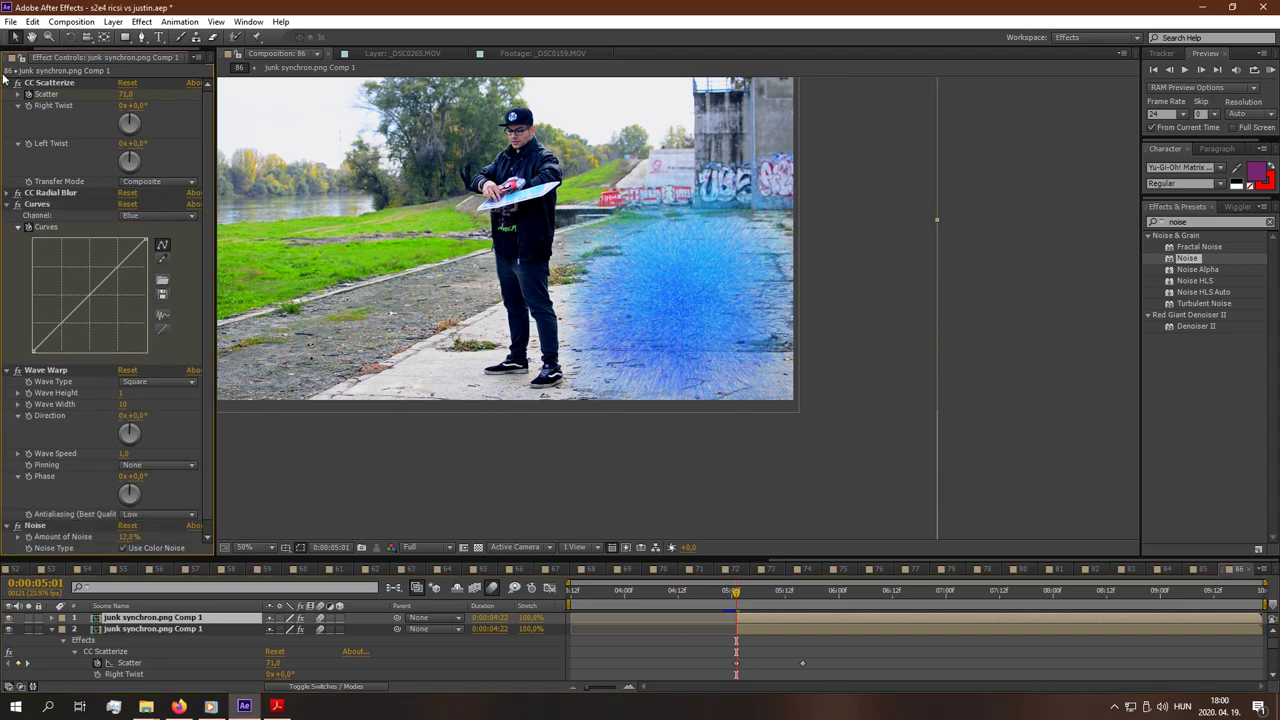
{"action": "left_click", "coordinate": [7, 83]}
{"action": "left_click", "coordinate": [6, 105]}
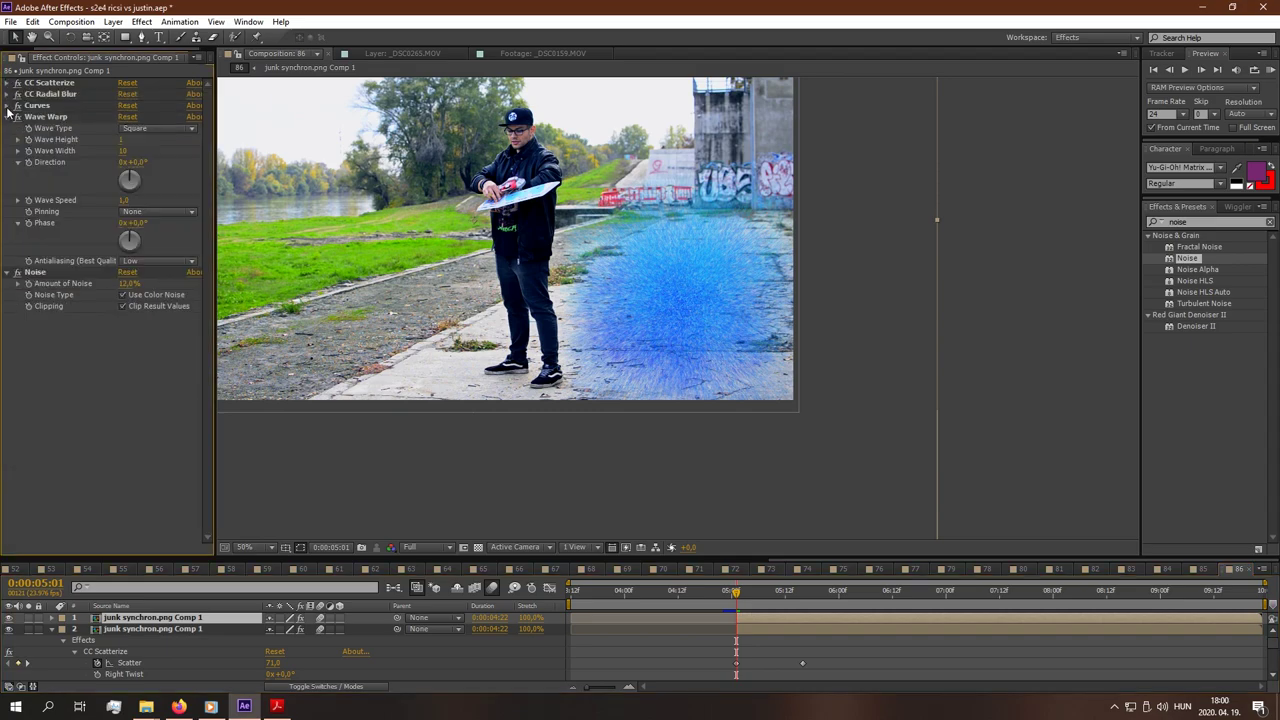
{"action": "left_click", "coordinate": [62, 117]}
{"action": "key", "text": "Delete"}
{"action": "left_click", "coordinate": [42, 117]}
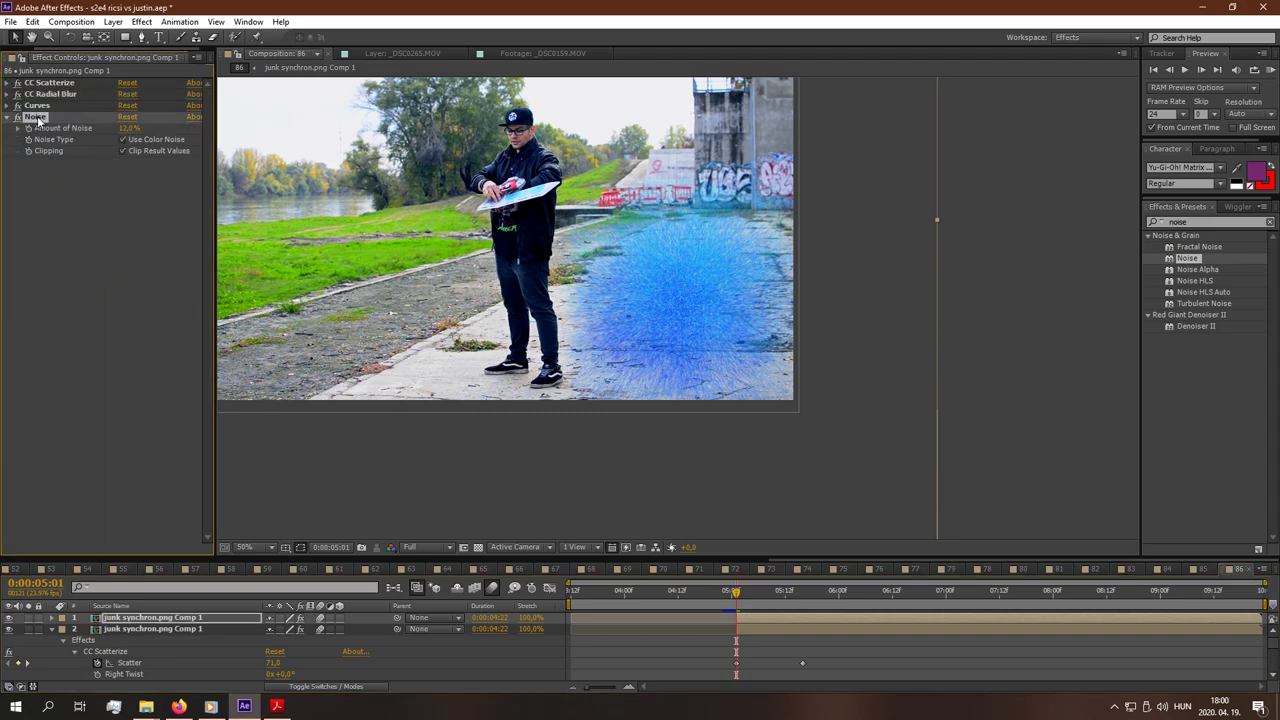
{"action": "key", "text": "Delete"}
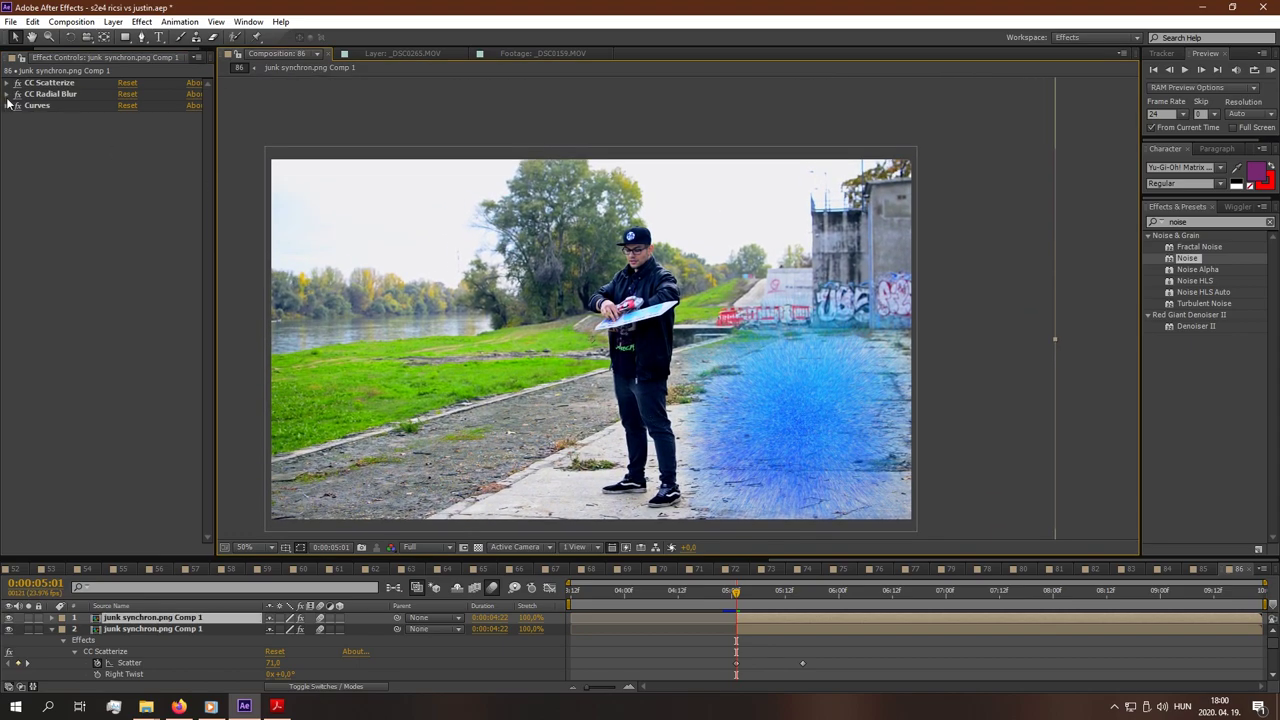
- Disable the remaining effects on the upper copy and auto-trace its alpha channel into masks for the current frame
{"action": "left_click", "coordinate": [17, 83]}
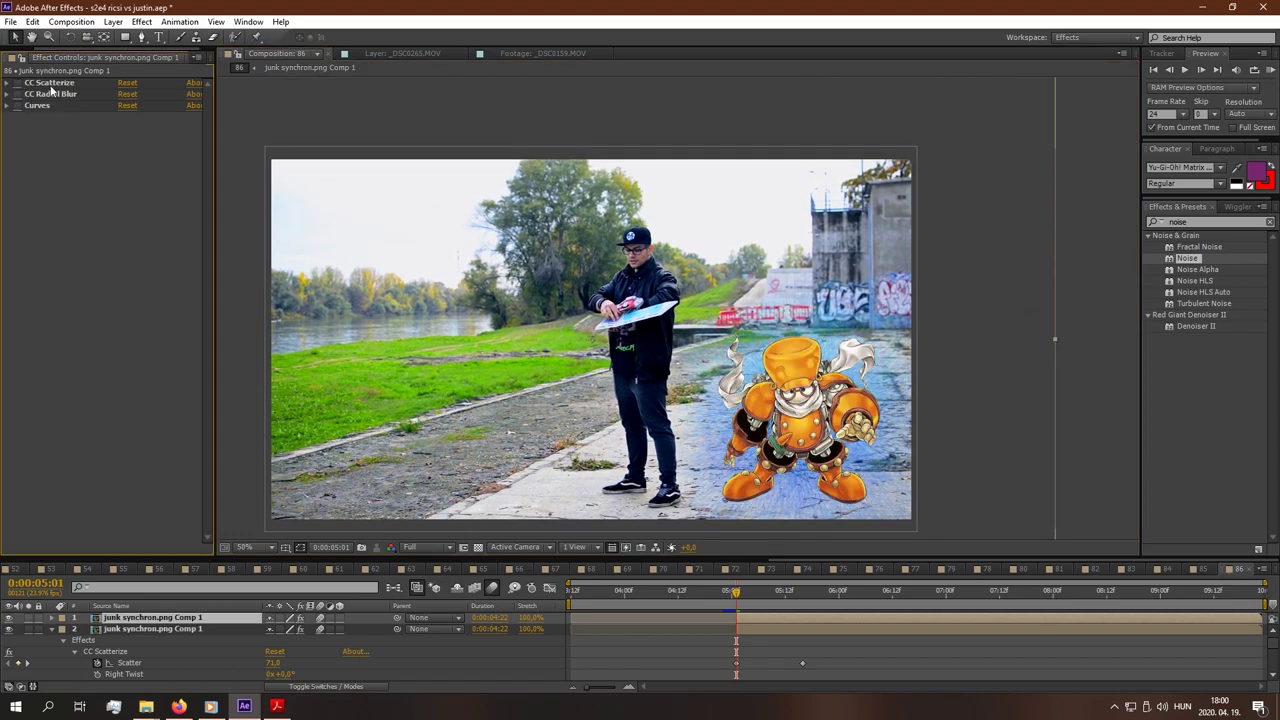
{"action": "left_click", "coordinate": [112, 22]}
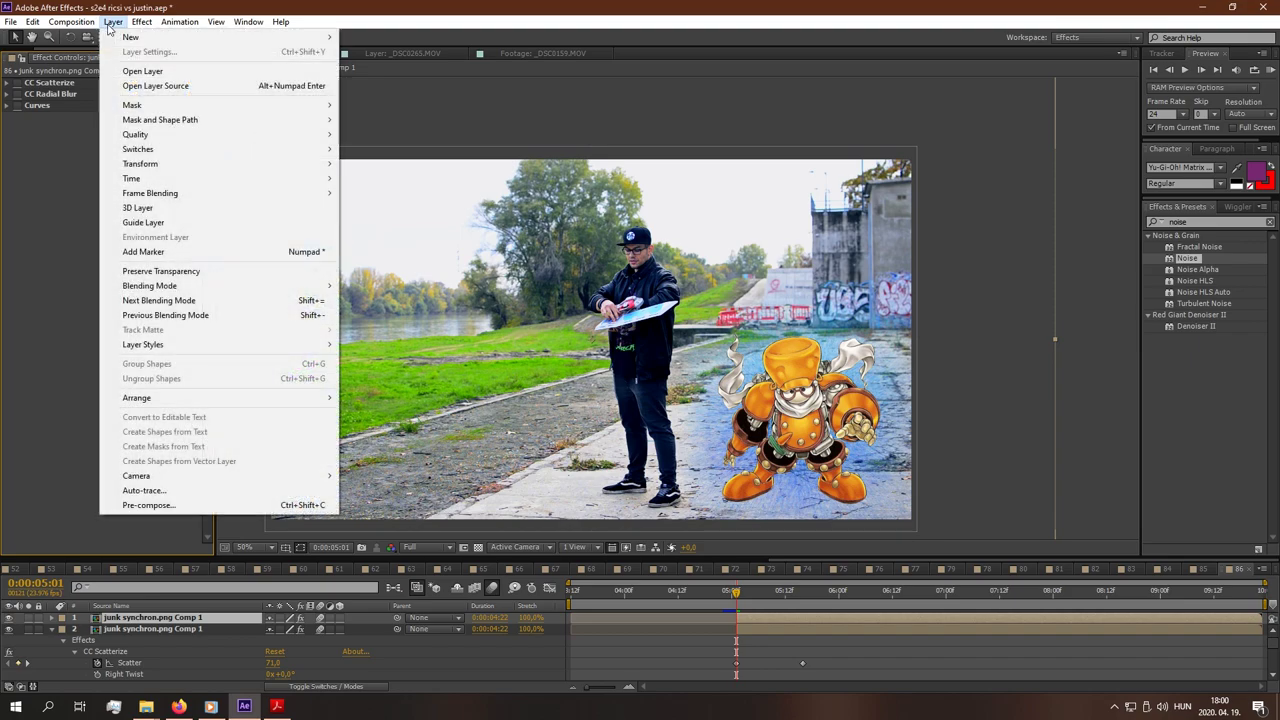
{"action": "left_click", "coordinate": [143, 490]}
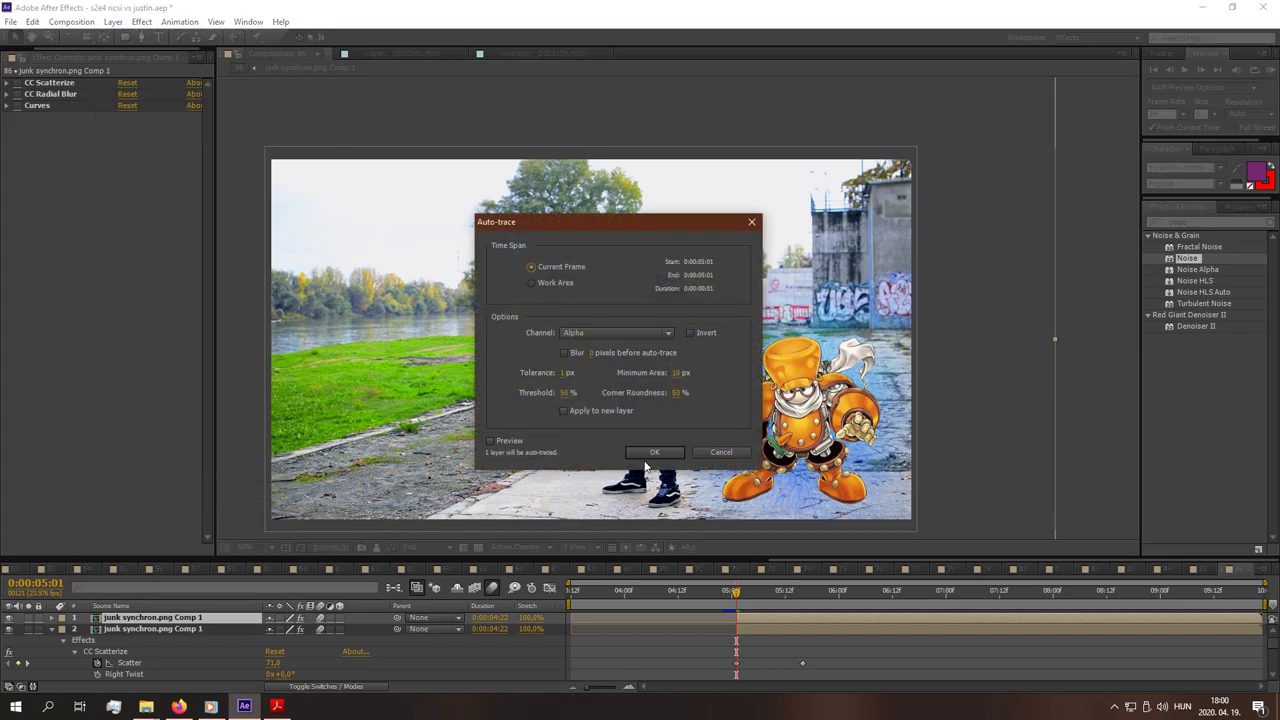
{"action": "left_click", "coordinate": [653, 452]}
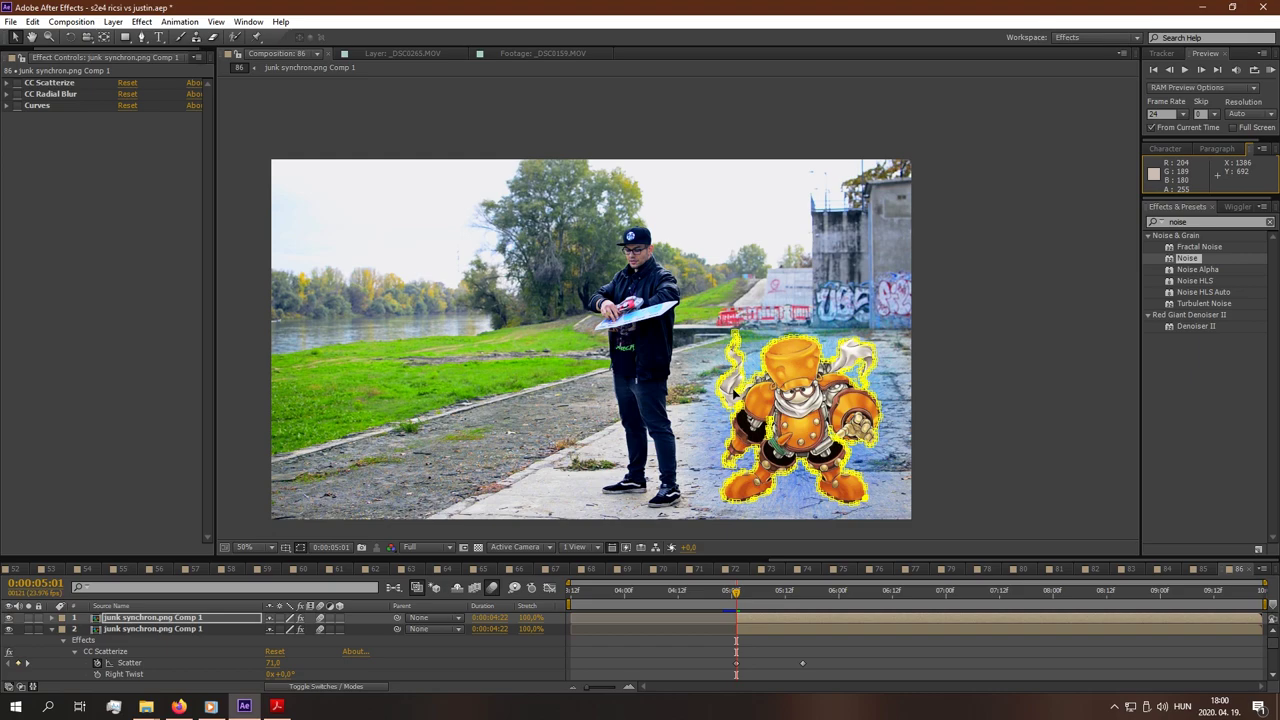
- Search the effects for Saber
{"action": "left_click", "coordinate": [1200, 223]}
{"action": "type", "text": "saber"}
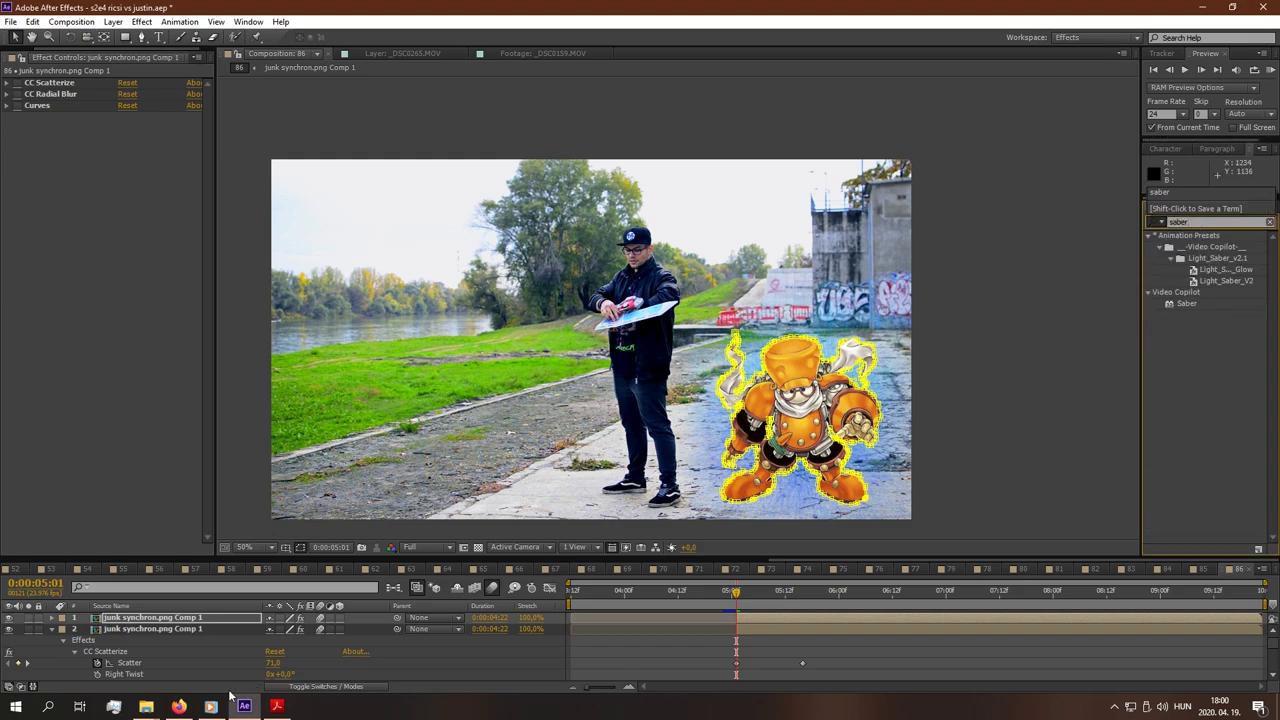
- Switch to Firefox, look through Video Copilot's free Saber plug-in download page, and return to After Effects
{"action": "left_click", "coordinate": [178, 706]}
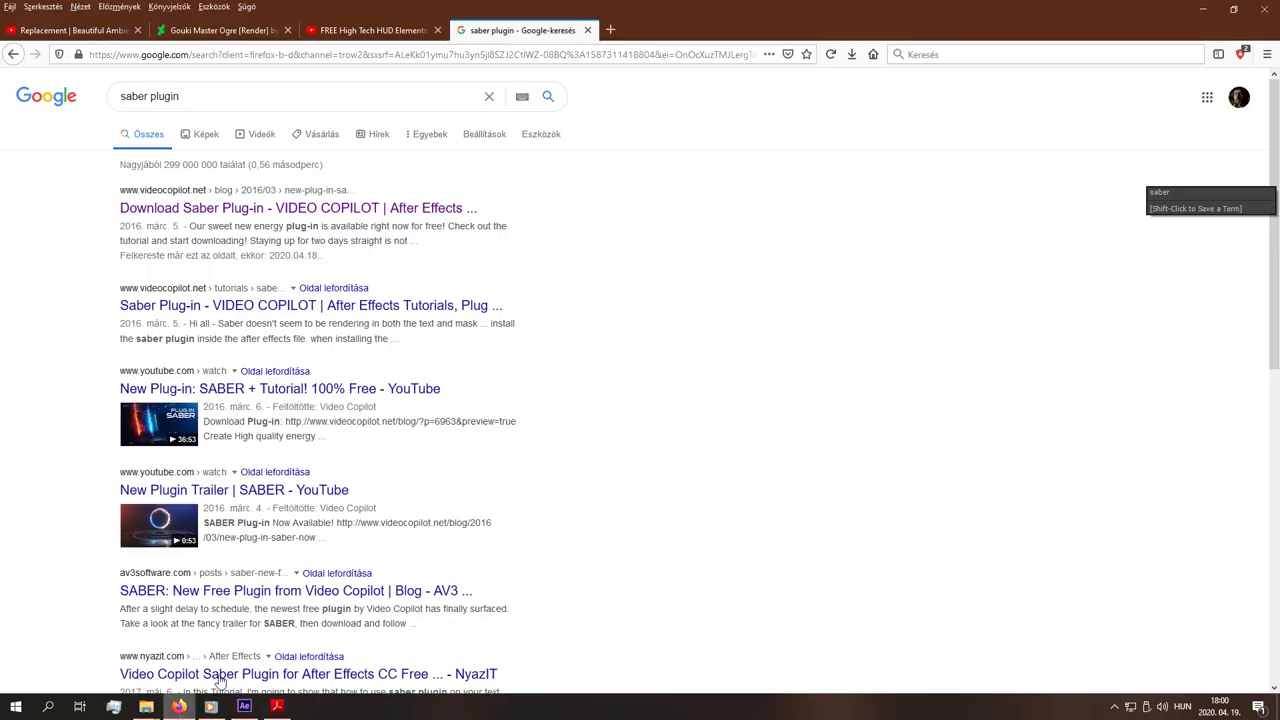
{"action": "left_click", "coordinate": [290, 209]}
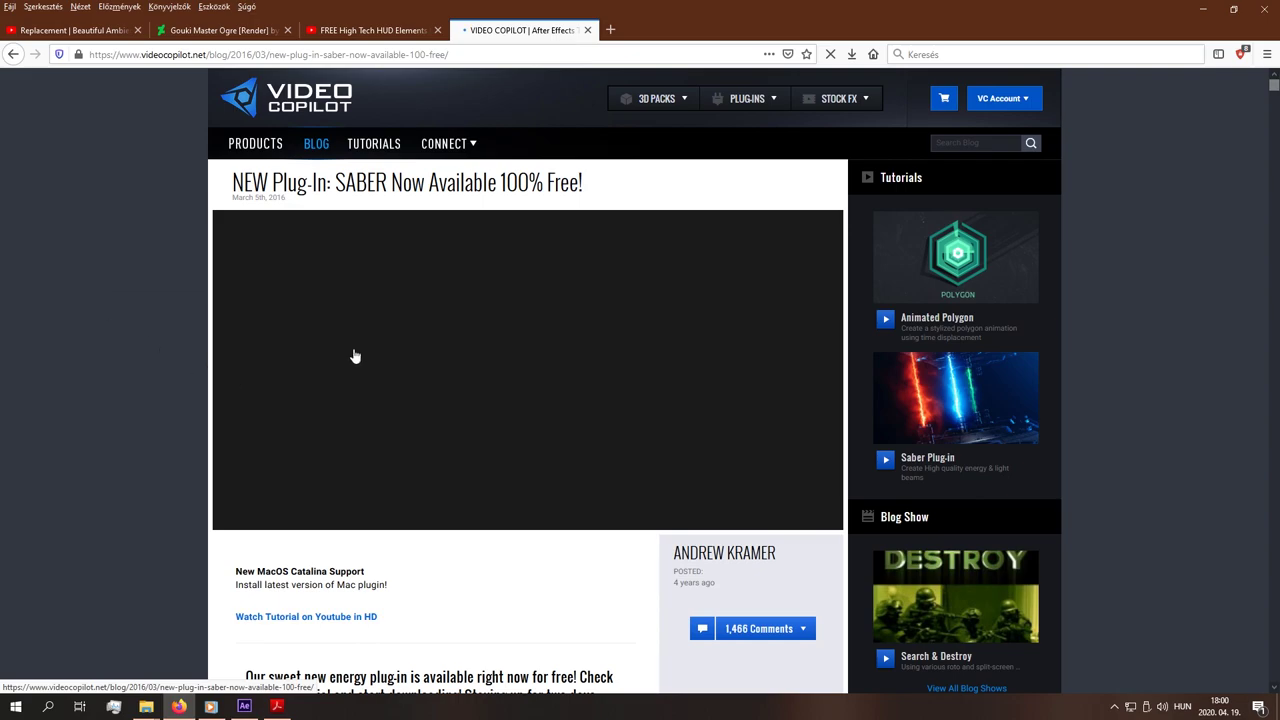
{"action": "scroll", "coordinate": [214, 386], "scroll_direction": "down", "scroll_amount": 2}
{"action": "scroll", "coordinate": [214, 386], "scroll_direction": "down", "scroll_amount": 3}
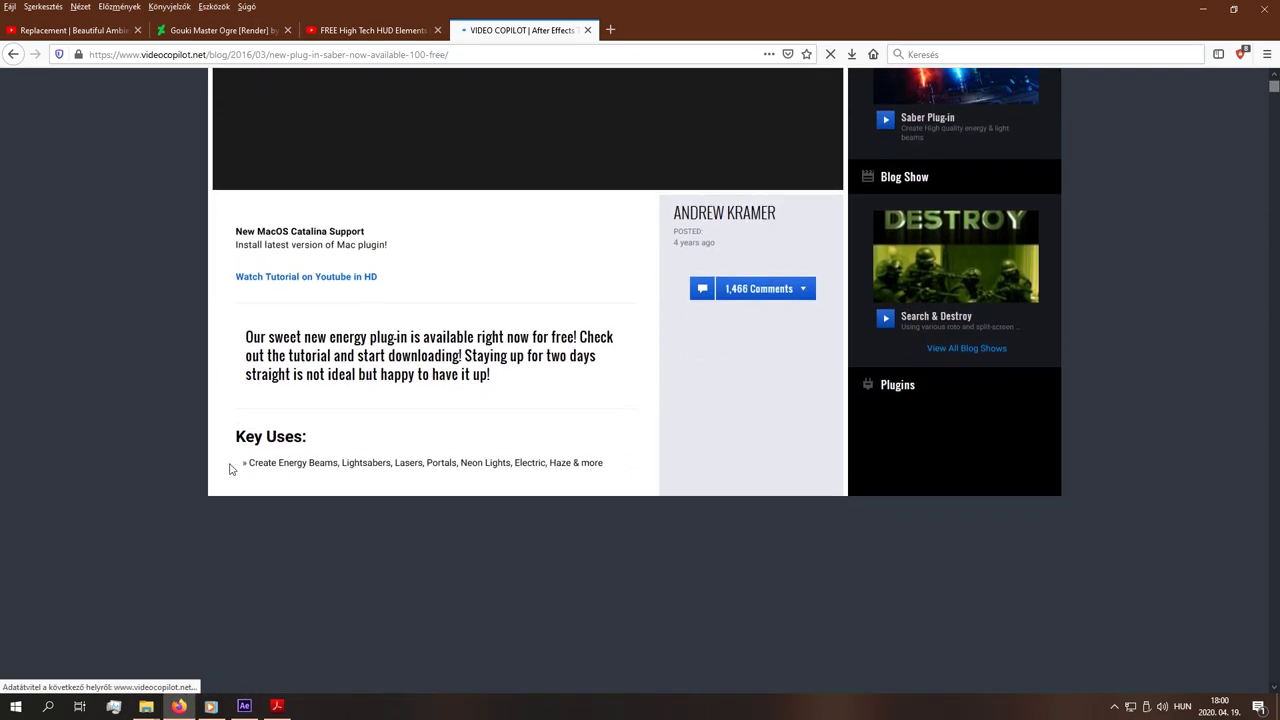
{"action": "left_click", "coordinate": [185, 707]}
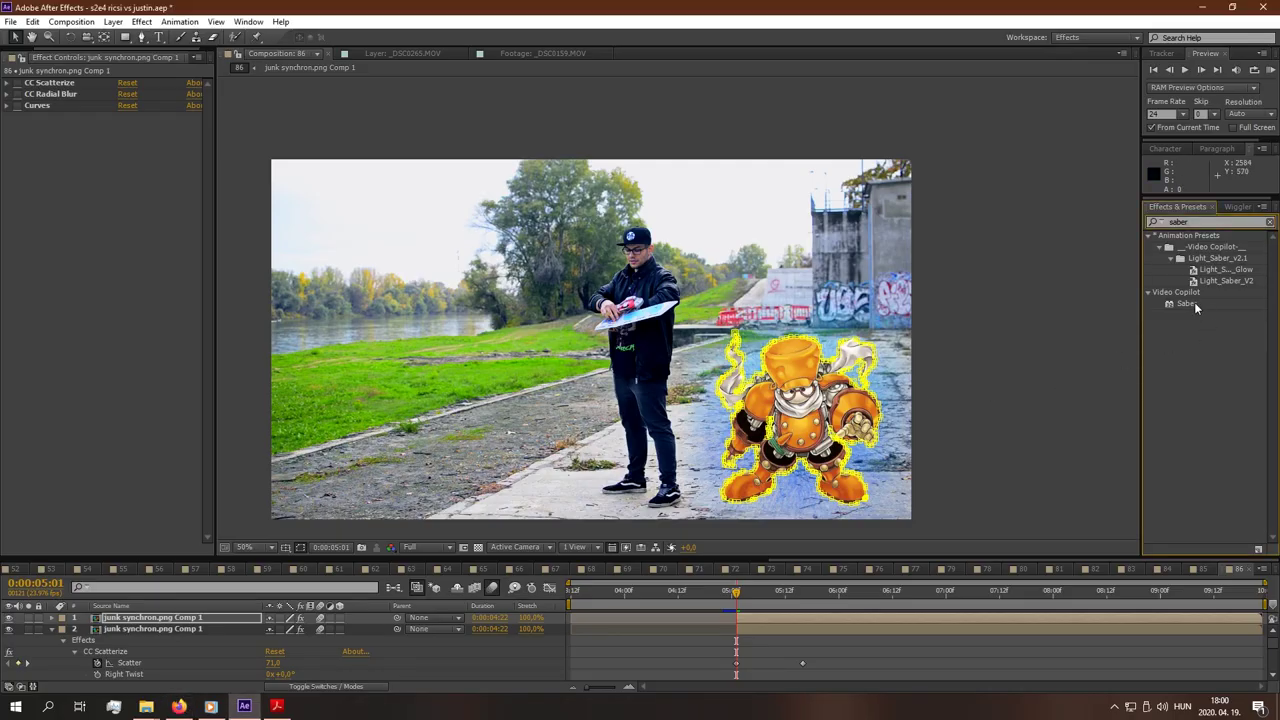
- Apply Saber to the traced upper copy, move it above the other effects and choose the Burning preset
{"action": "left_click_drag", "start_coordinate": [732, 580], "coordinate": [768, 614]}
{"action": "left_click_drag", "start_coordinate": [40, 118], "coordinate": [40, 84]}
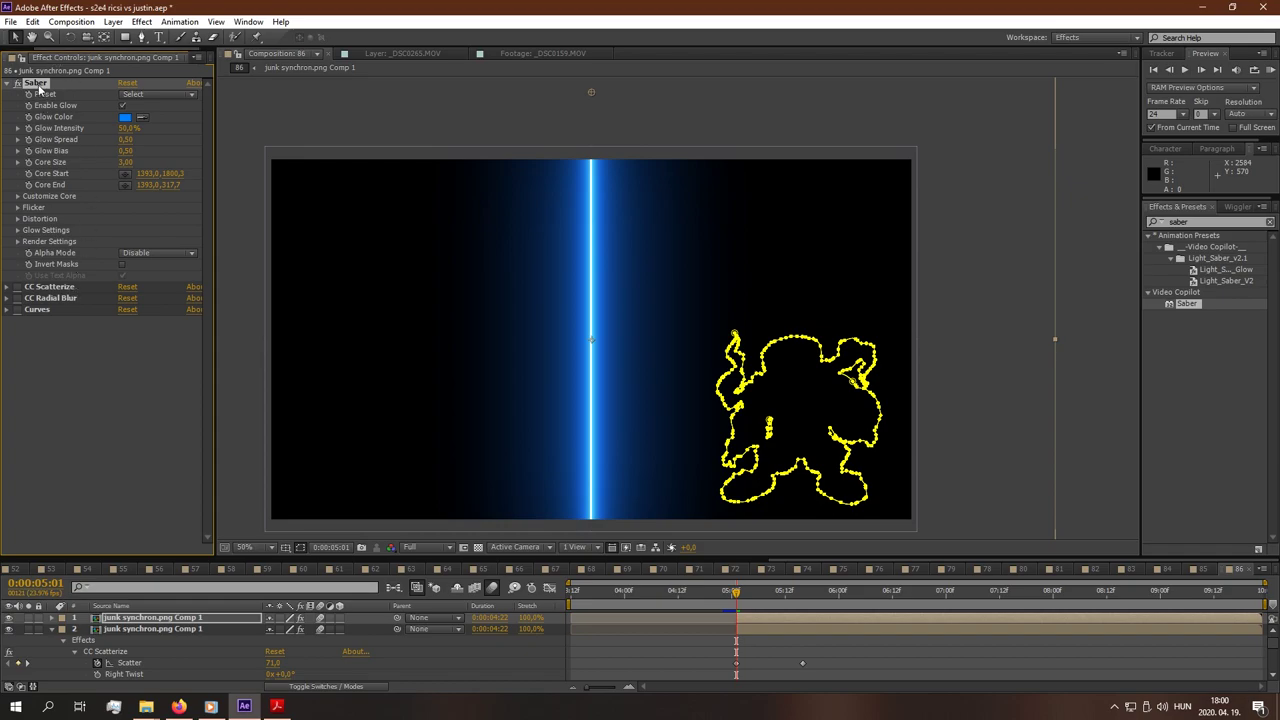
{"action": "left_click", "coordinate": [147, 96]}
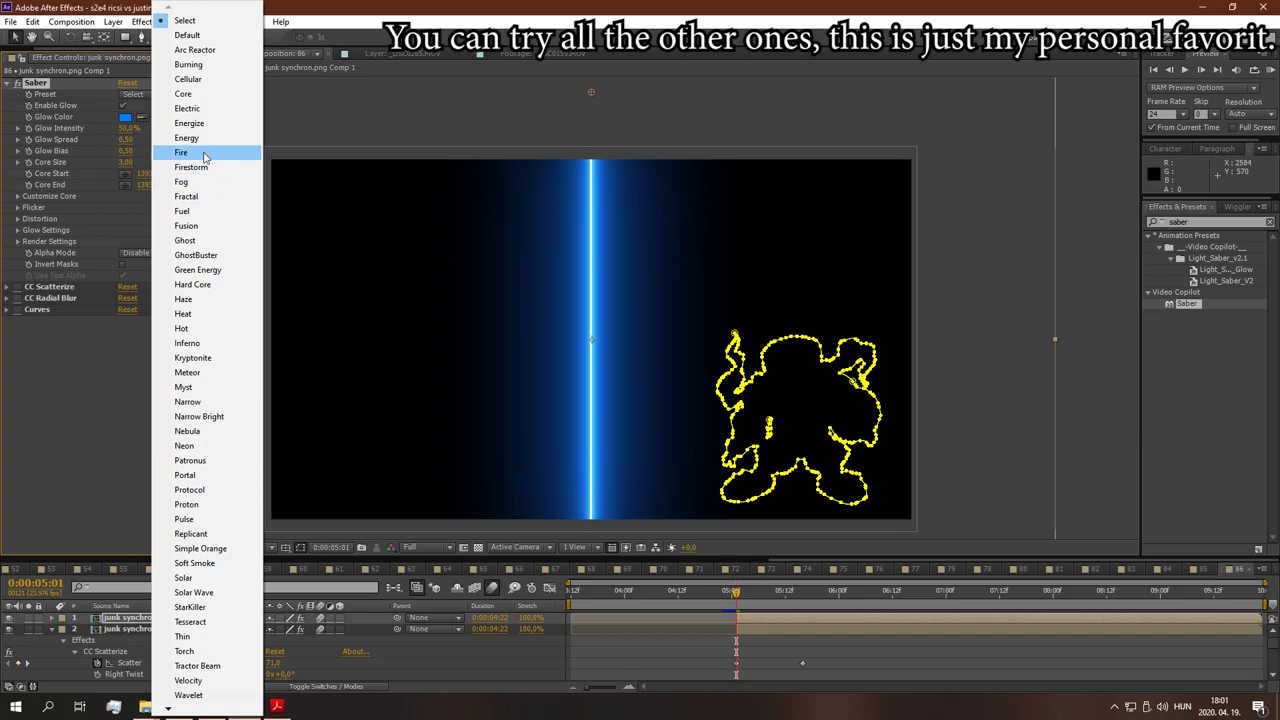
{"action": "left_click", "coordinate": [189, 64]}
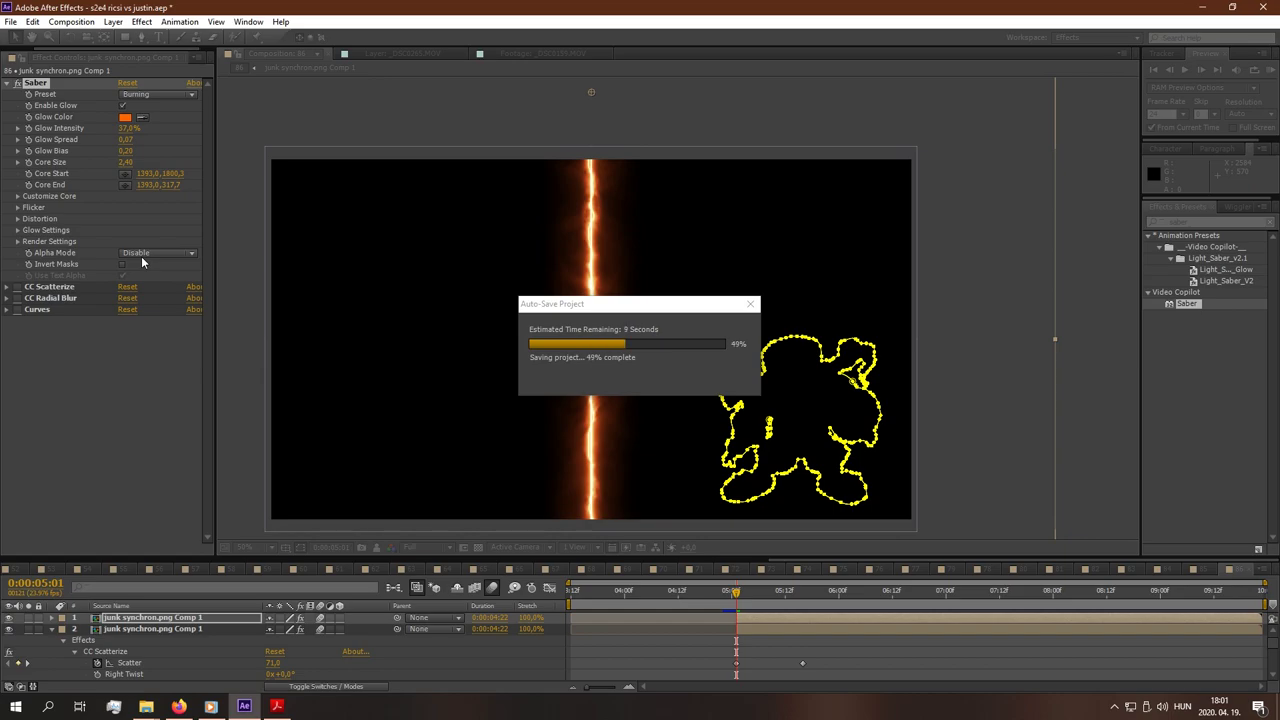
- Set Saber's alpha mode to Mask Core and its core type to Layer Masks so the glow follows the traced outline
{"action": "left_click", "coordinate": [141, 256]}
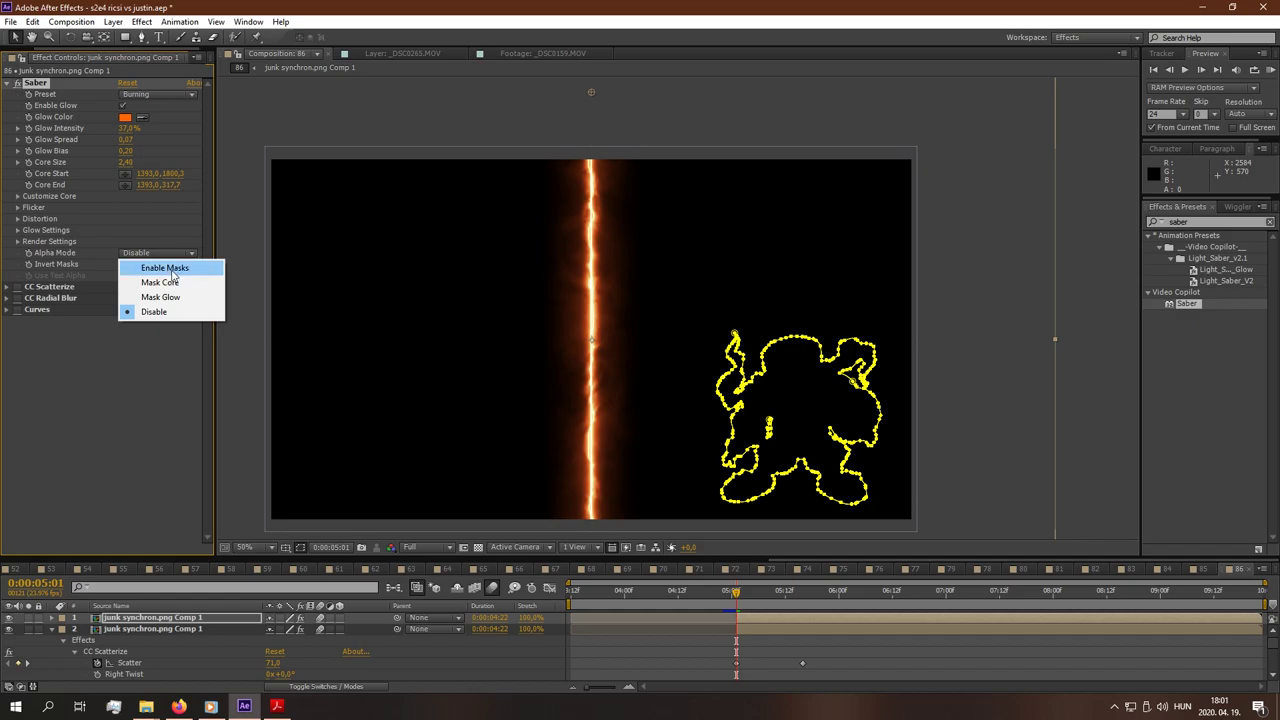
{"action": "left_click", "coordinate": [172, 282]}
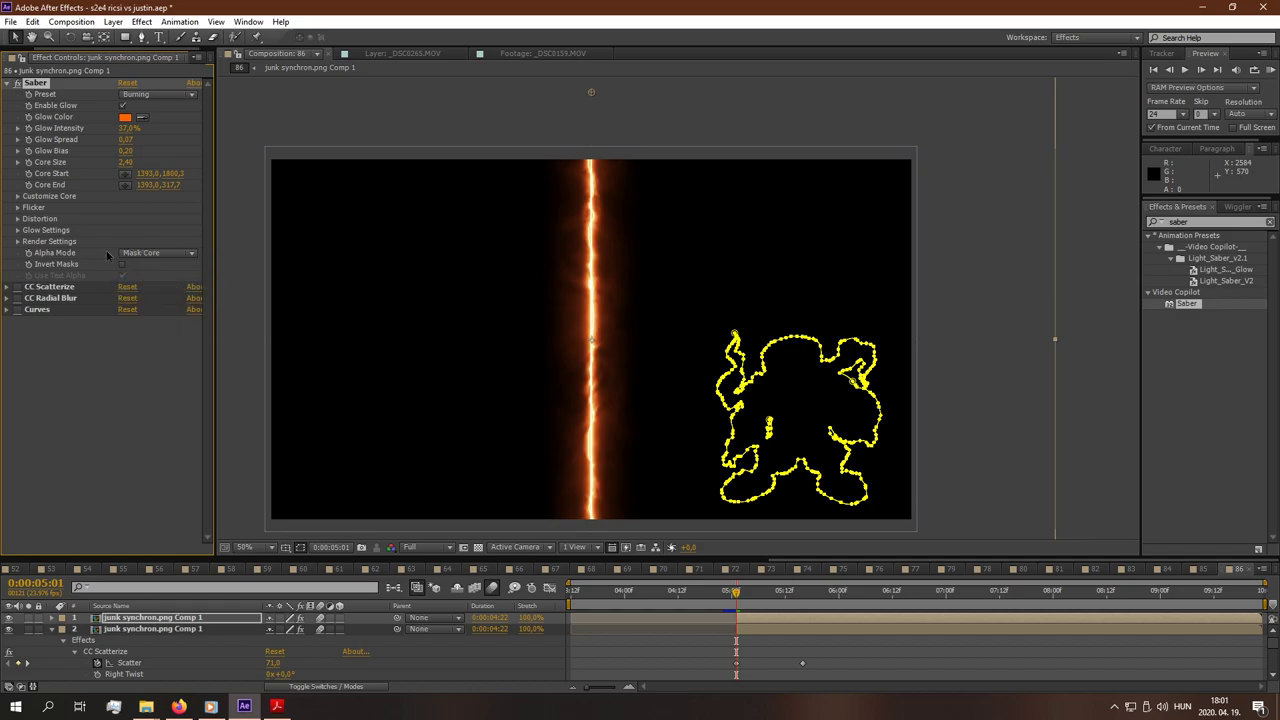
{"action": "left_click", "coordinate": [17, 197]}
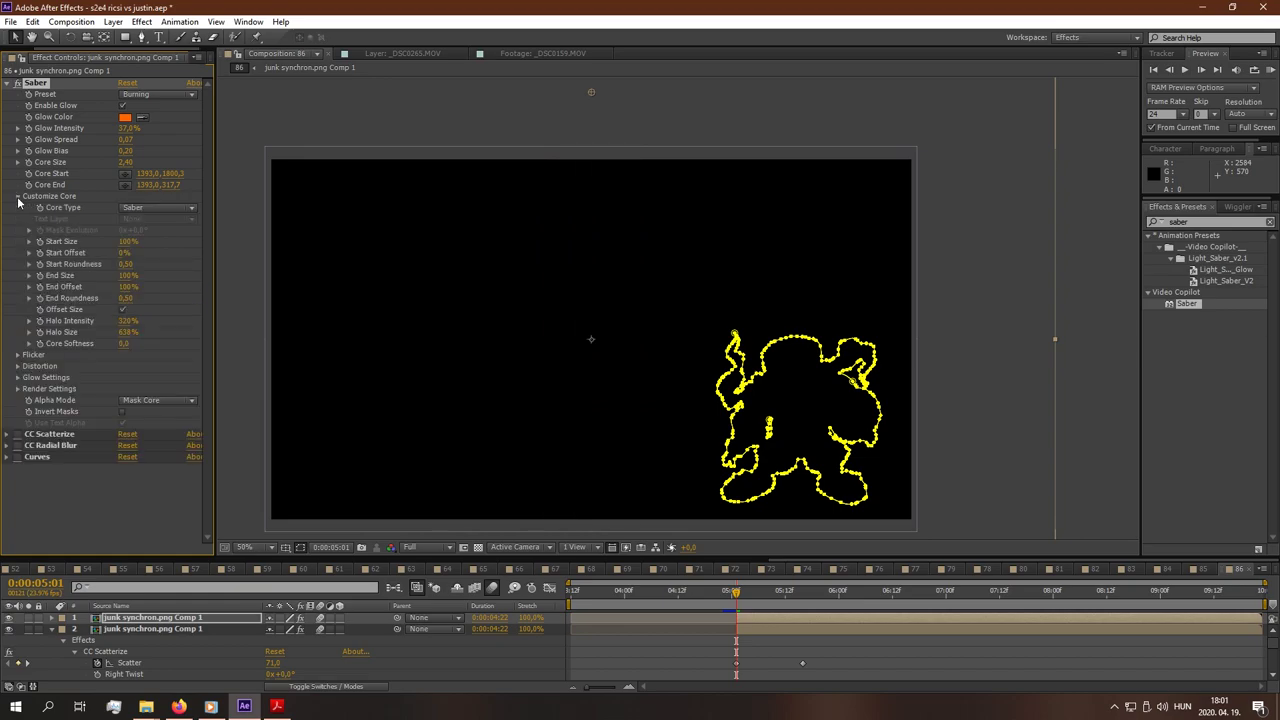
{"action": "left_click", "coordinate": [136, 209]}
{"action": "left_click", "coordinate": [187, 240]}
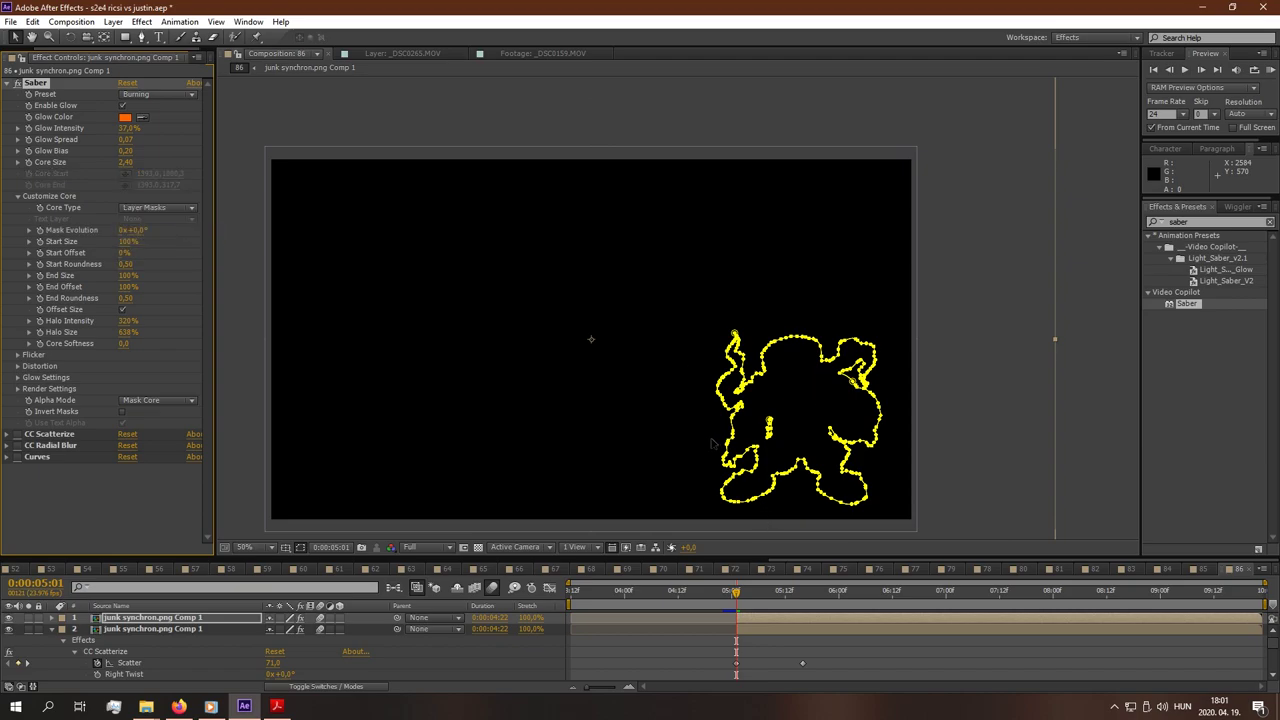
{"action": "left_click_drag", "start_coordinate": [711, 439], "coordinate": [632, 370]}
{"action": "scroll", "coordinate": [851, 394], "scroll_direction": "down", "scroll_amount": 1}
{"action": "left_click", "coordinate": [873, 390]}
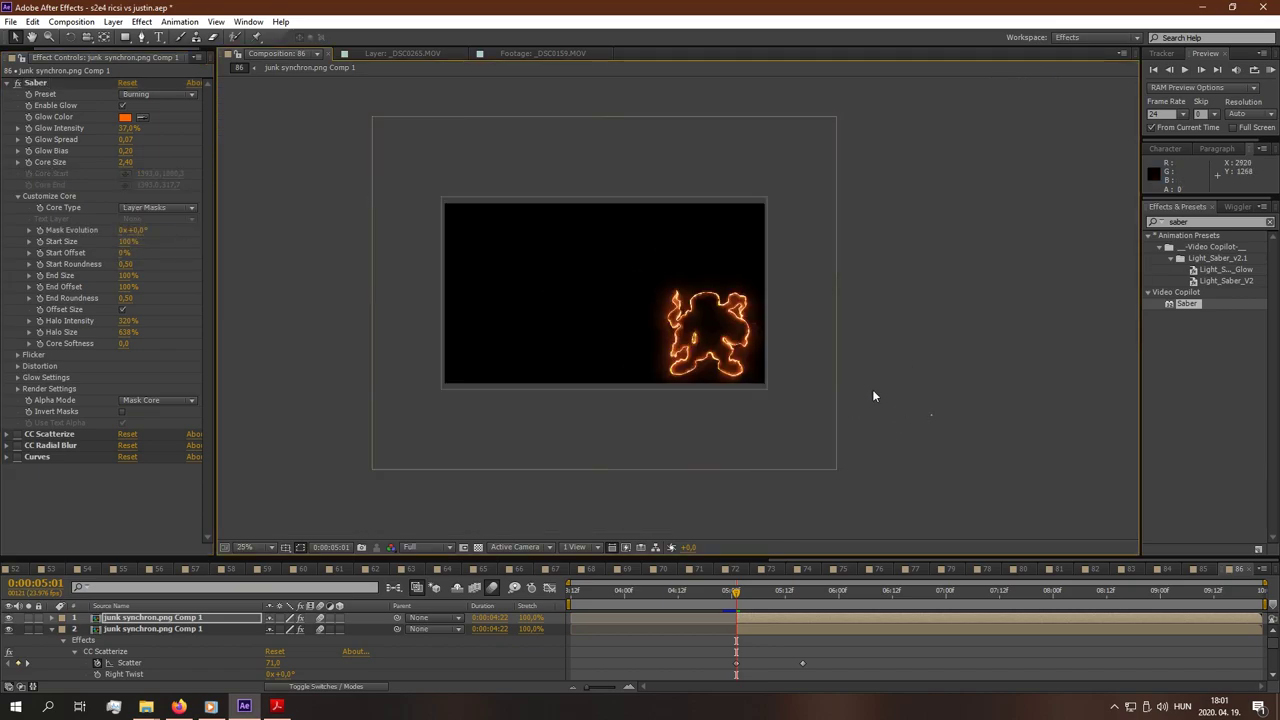
{"action": "scroll", "coordinate": [743, 344], "scroll_direction": "up", "scroll_amount": 4}
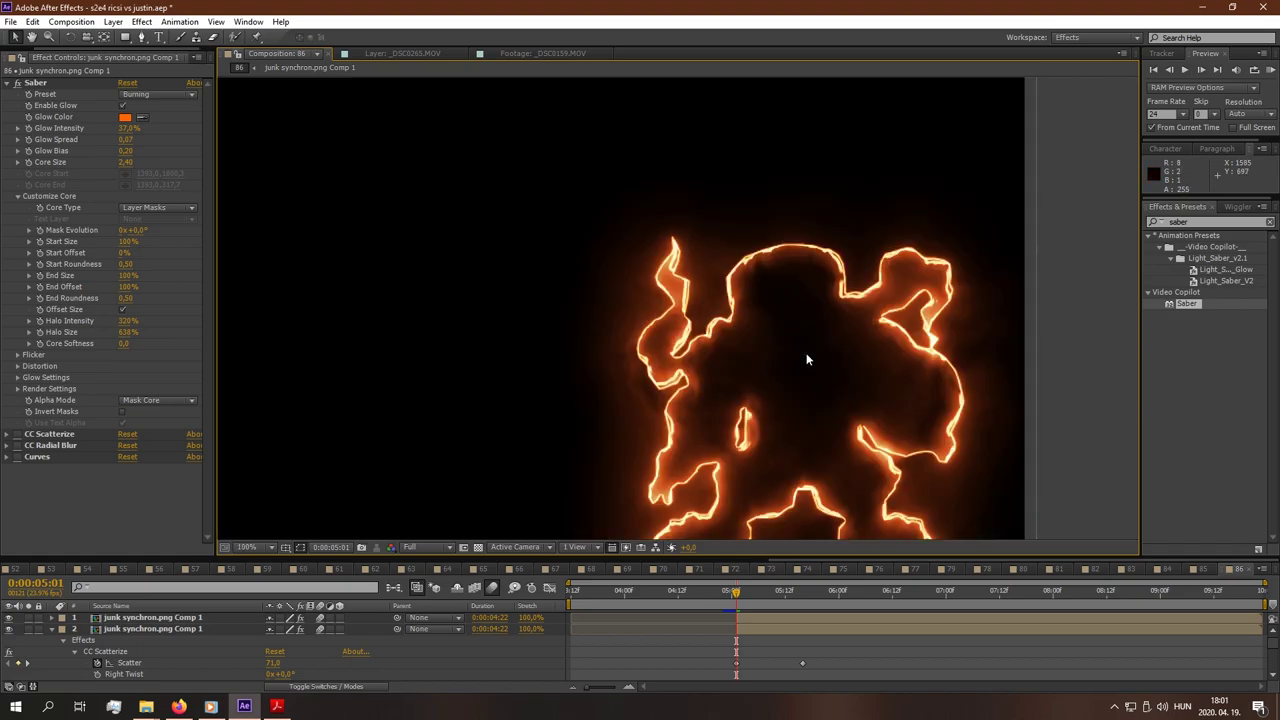
{"action": "left_click_drag", "start_coordinate": [808, 359], "coordinate": [651, 319]}
- Show the upper copy's traced masks in the timeline and look through the layer commands
{"action": "left_click", "coordinate": [764, 618]}
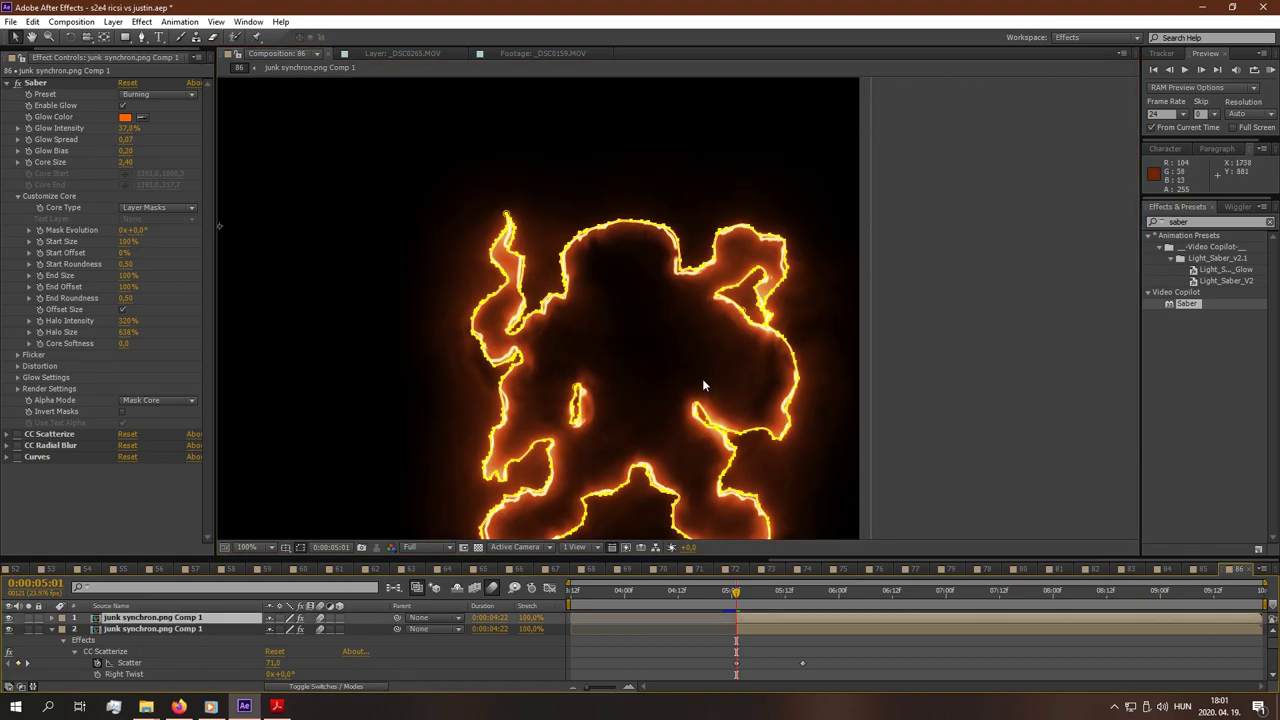
{"action": "key", "text": "m"}
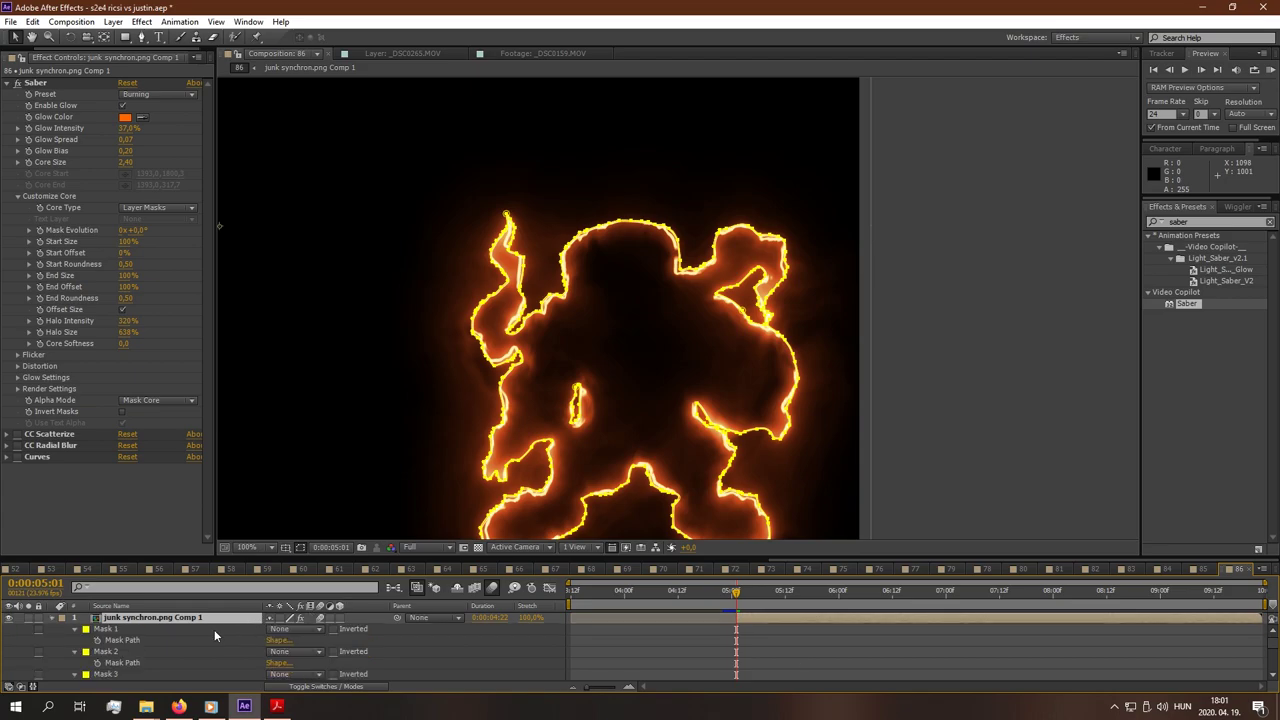
{"action": "left_click", "coordinate": [112, 22]}
{"action": "left_click", "coordinate": [112, 22]}
{"action": "left_click", "coordinate": [112, 22]}
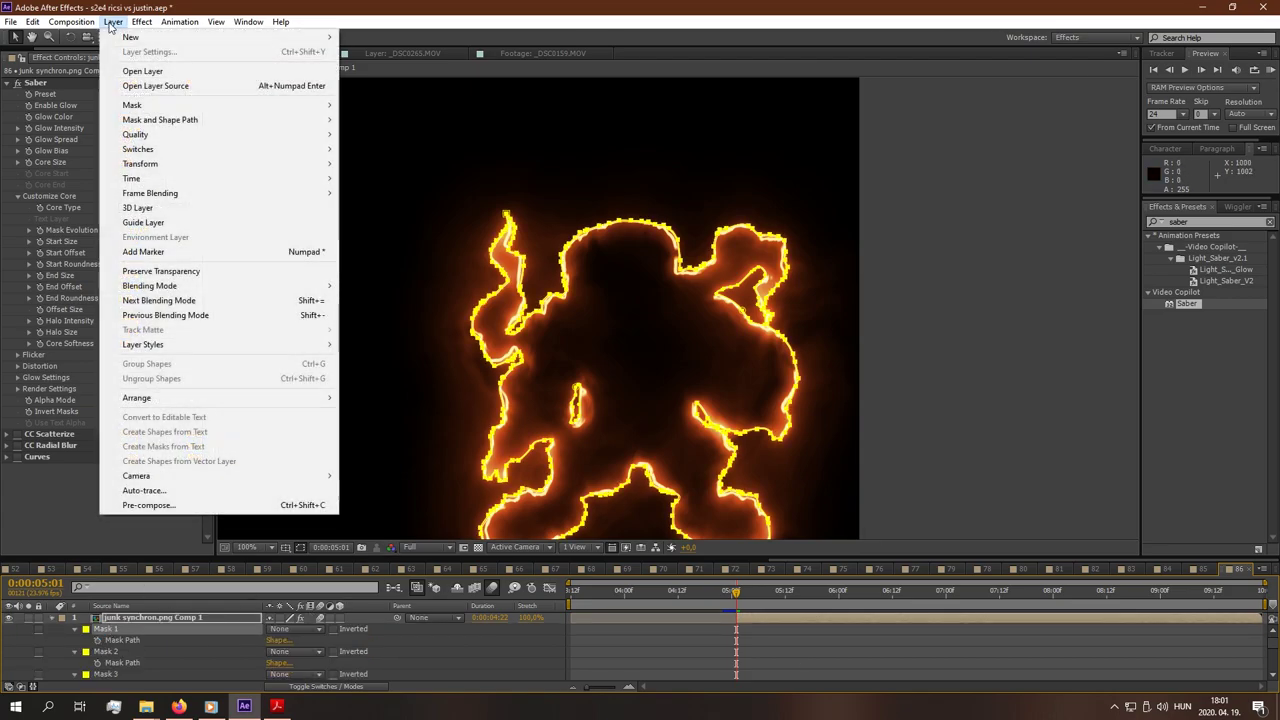
{"action": "left_click", "coordinate": [112, 22]}
- Set the blending mode of the upper junk synchron copy to Add
{"action": "key", "text": "comma"}
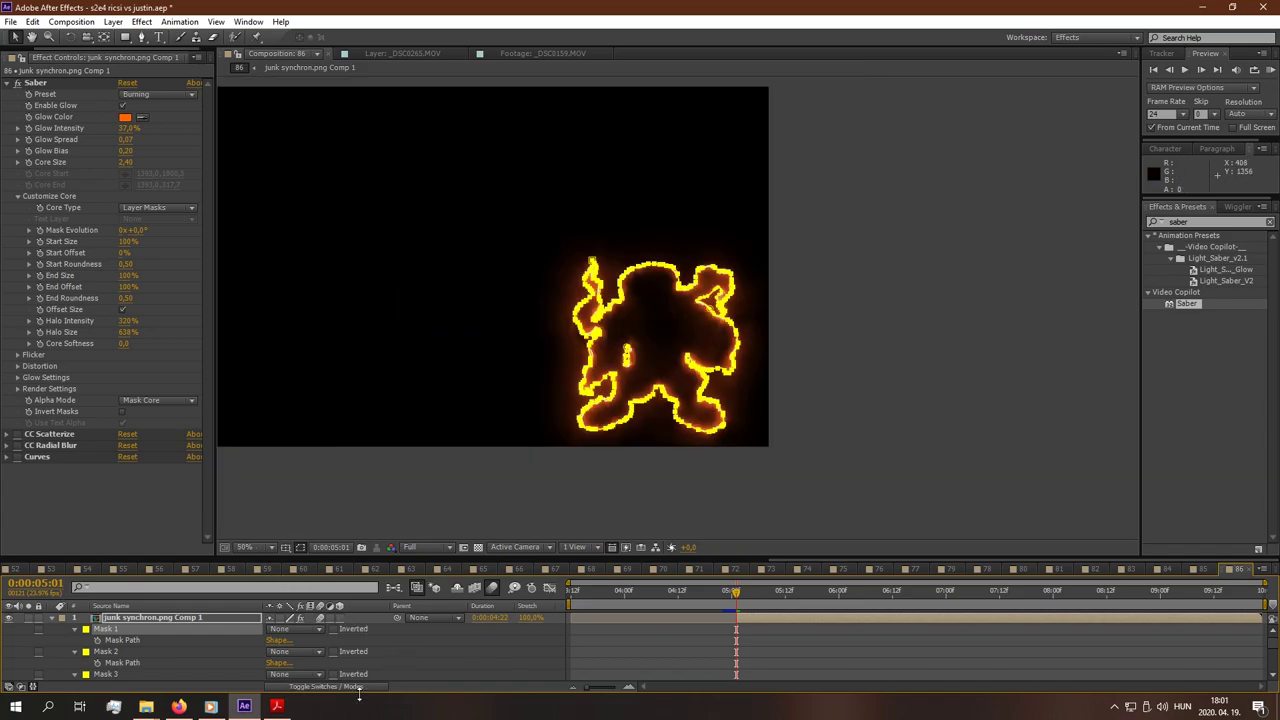
{"action": "left_click", "coordinate": [307, 688]}
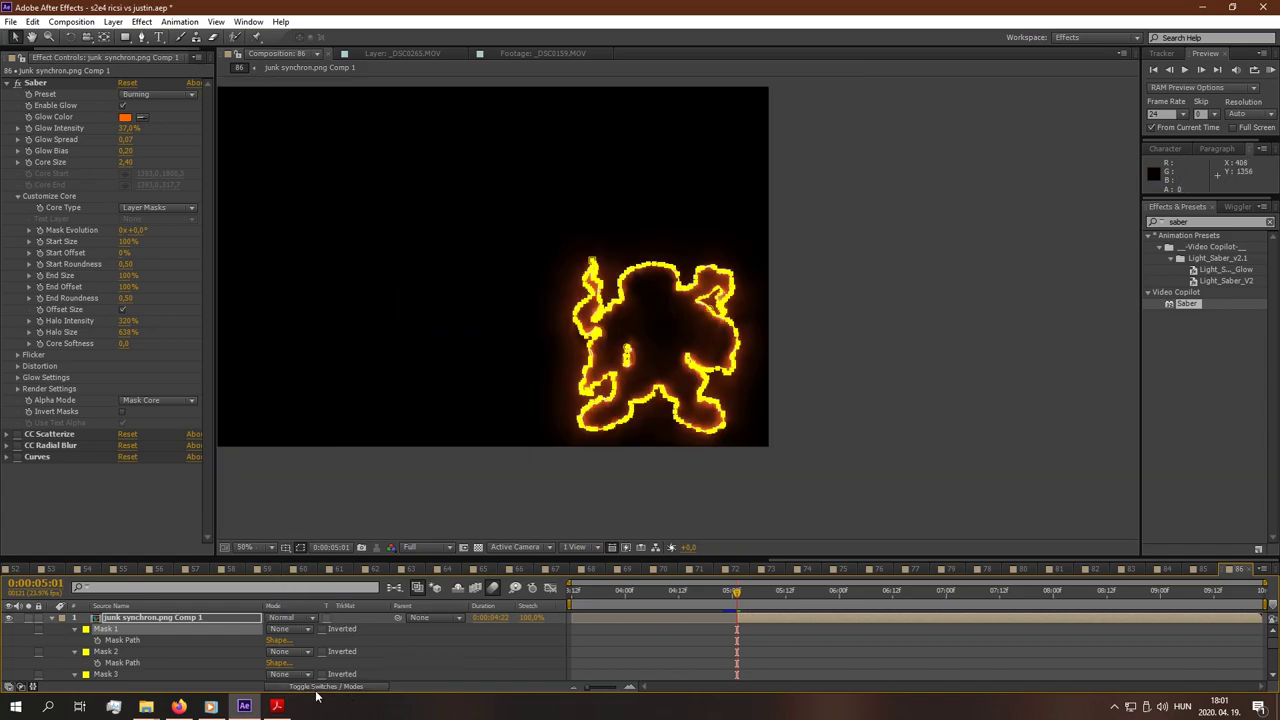
{"action": "left_click", "coordinate": [296, 618]}
{"action": "left_click", "coordinate": [310, 170]}
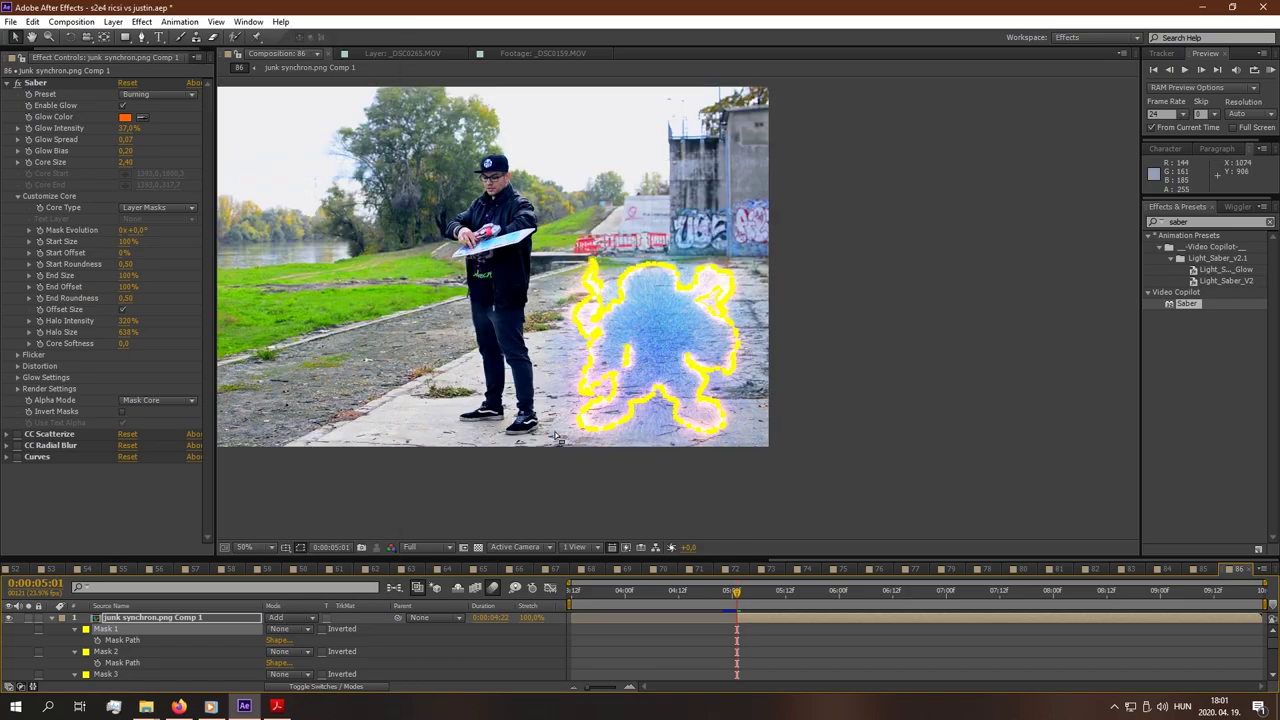
{"action": "left_click", "coordinate": [826, 484]}
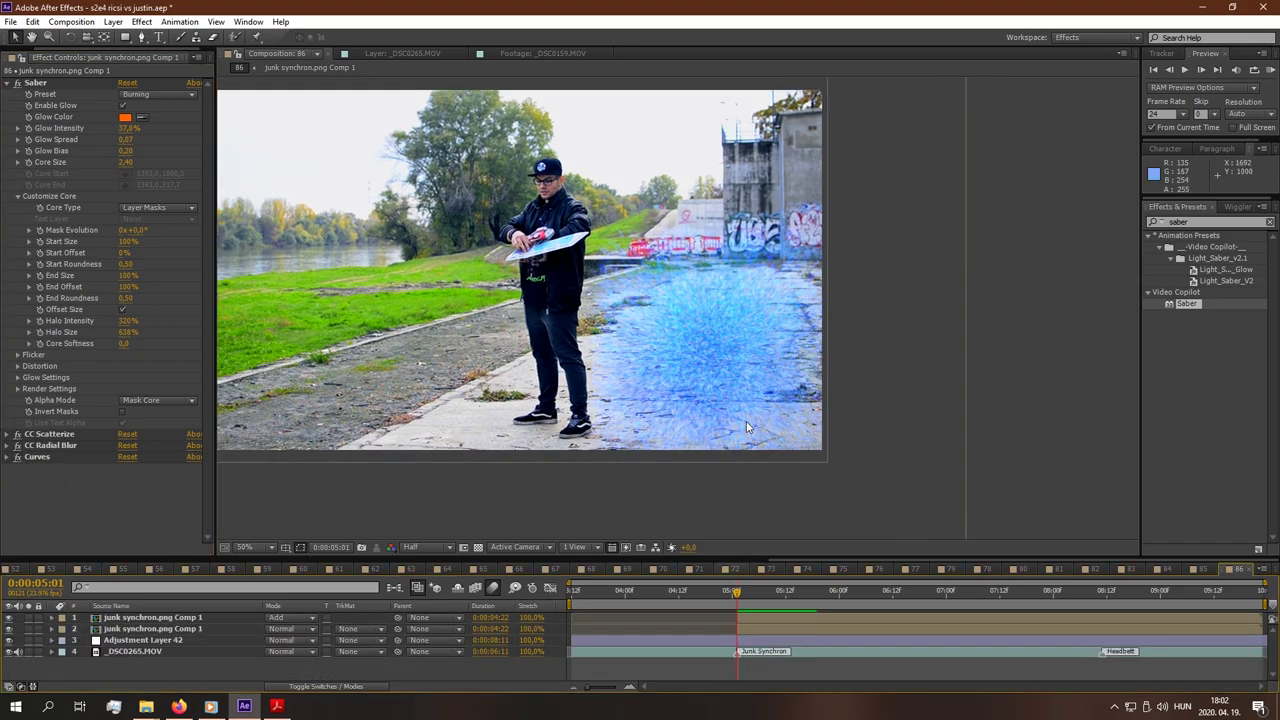
- Preview the monster's materialisation with the burning outline from 0:00:05:01
{"action": "scroll", "coordinate": [746, 420], "scroll_direction": "up", "scroll_amount": 2}
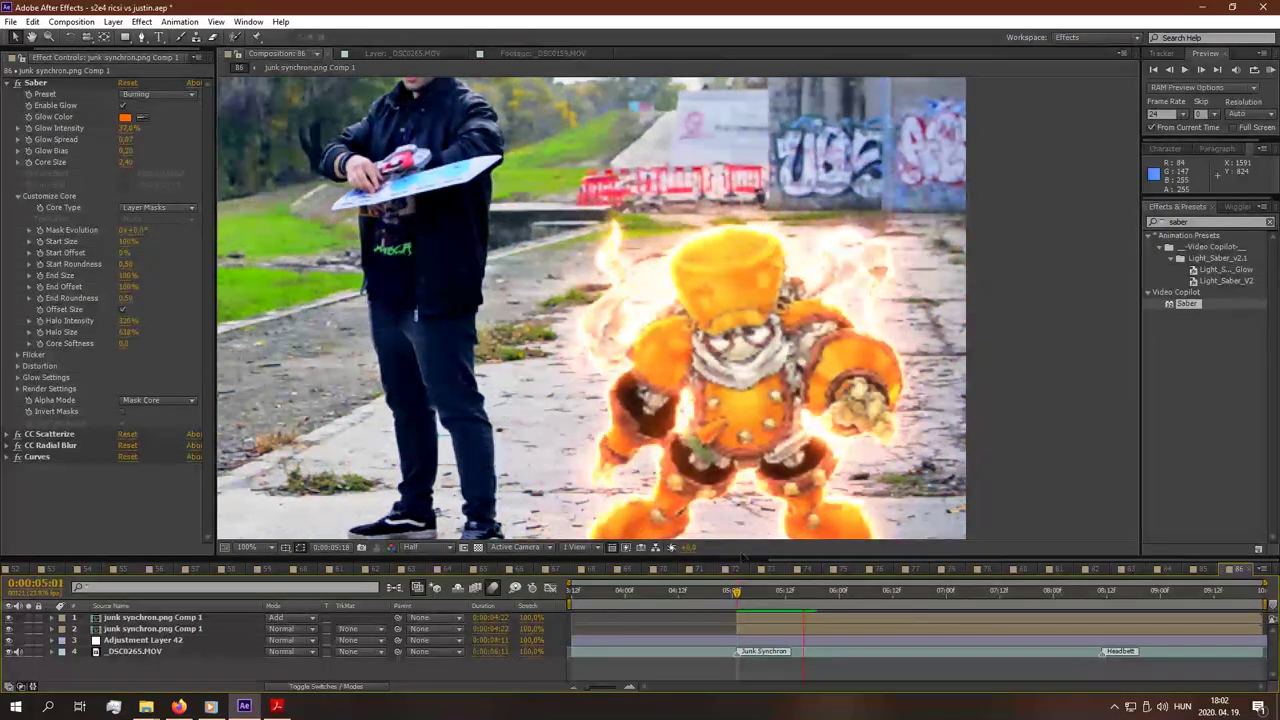
{"action": "key", "text": "space"}
{"action": "left_click", "coordinate": [740, 596]}
{"action": "key", "text": "space"}
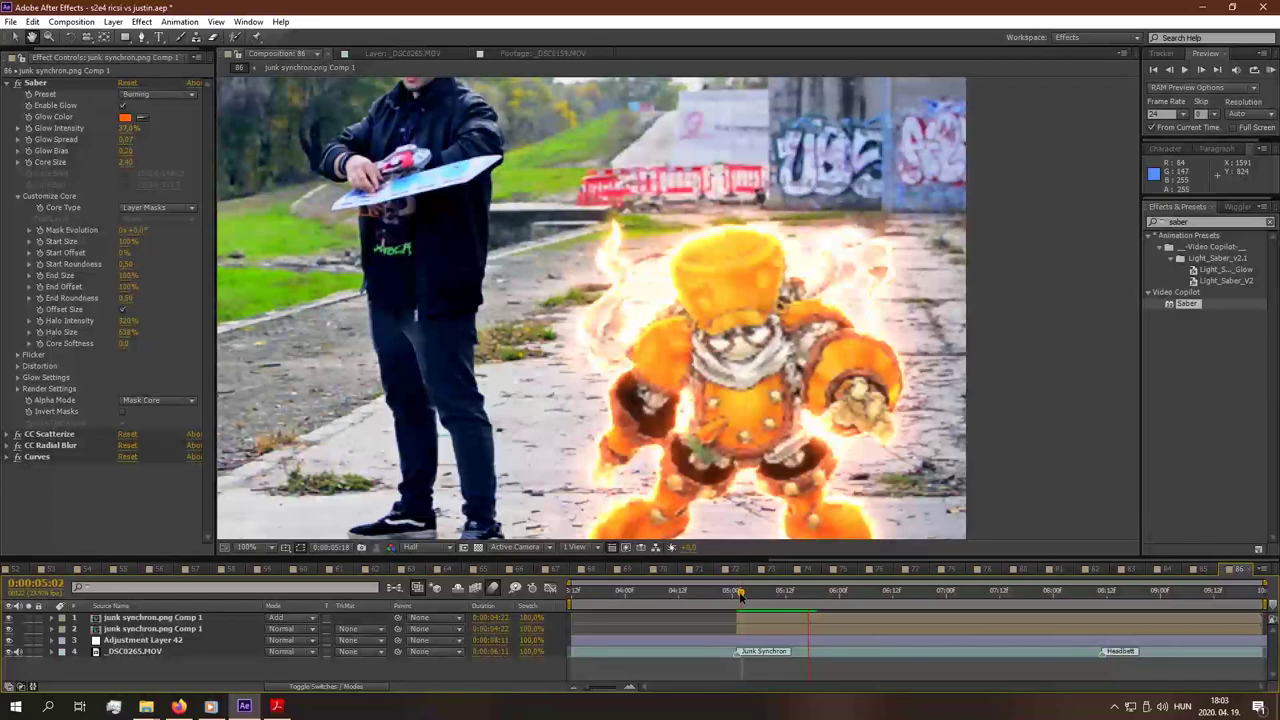
{"action": "left_click", "coordinate": [737, 593]}
{"action": "scroll", "coordinate": [745, 404], "scroll_direction": "down", "scroll_amount": 2}
{"action": "left_click_drag", "start_coordinate": [745, 404], "coordinate": [841, 405]}
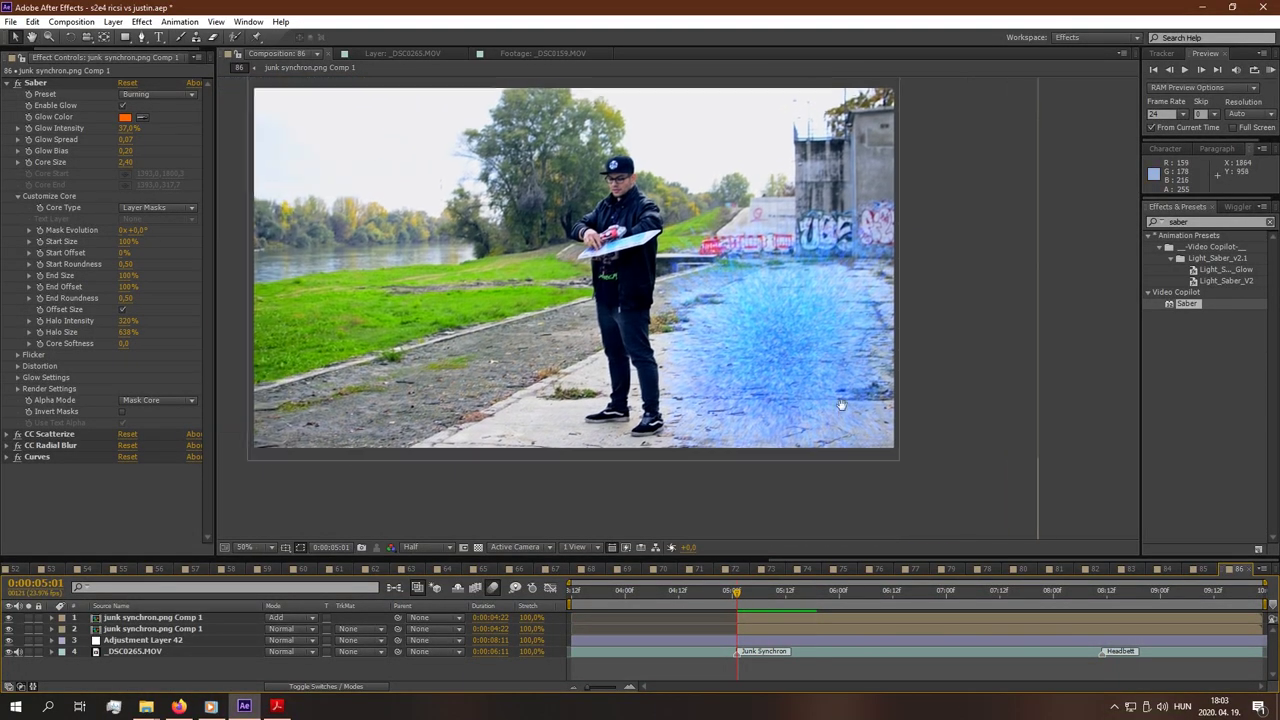
- Go to 0:00:05:18 and turn both junk synchron copies into 3D layers
{"action": "left_click_drag", "start_coordinate": [746, 590], "coordinate": [806, 596]}
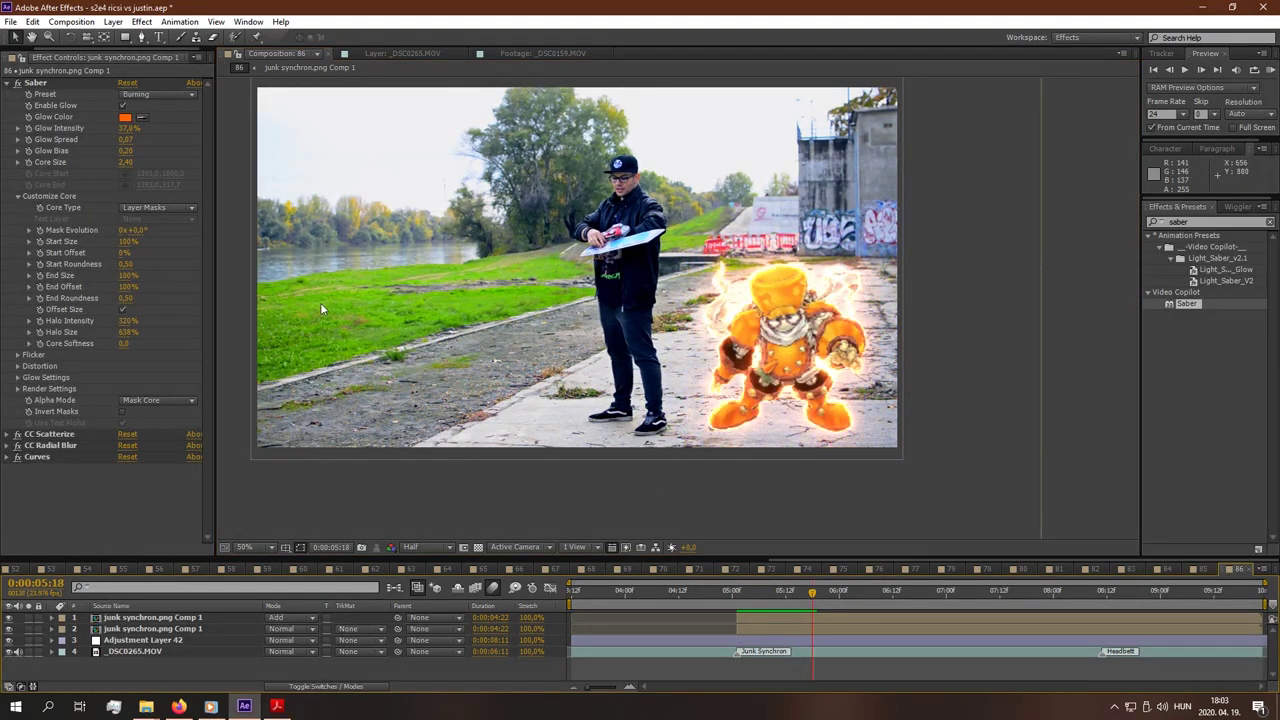
{"action": "left_click", "coordinate": [366, 690]}
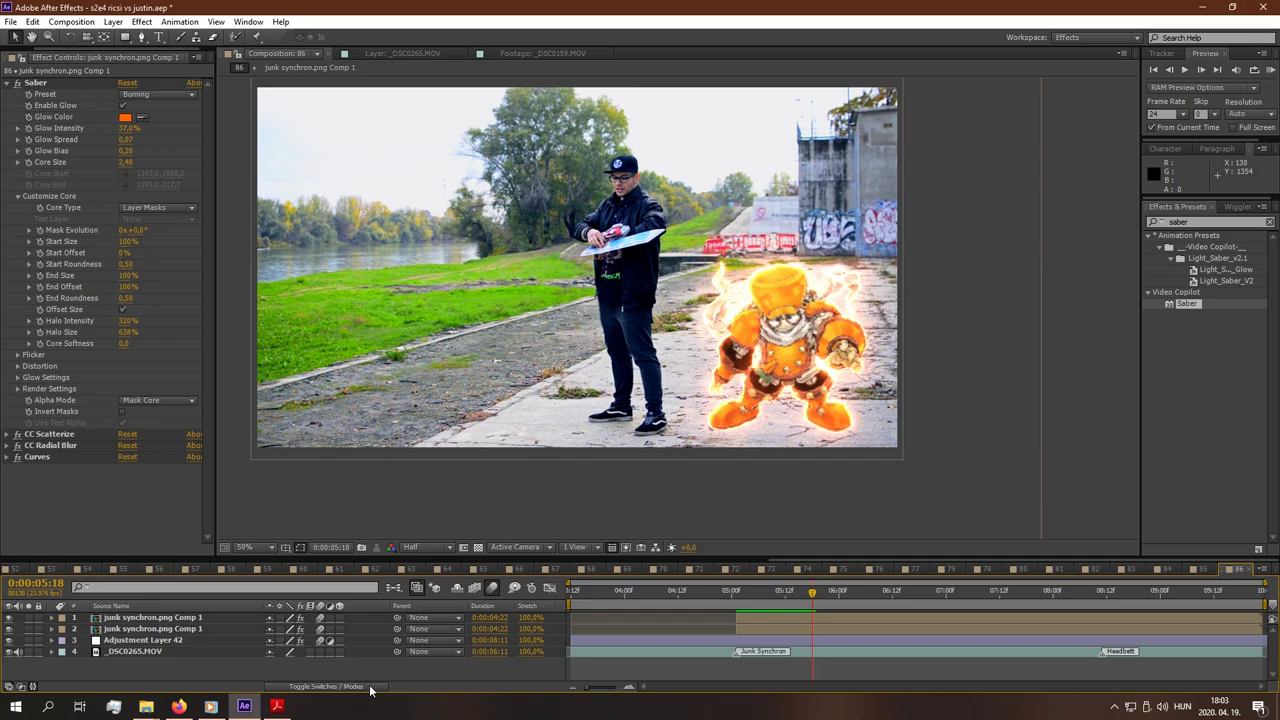
{"action": "left_click", "coordinate": [172, 618]}
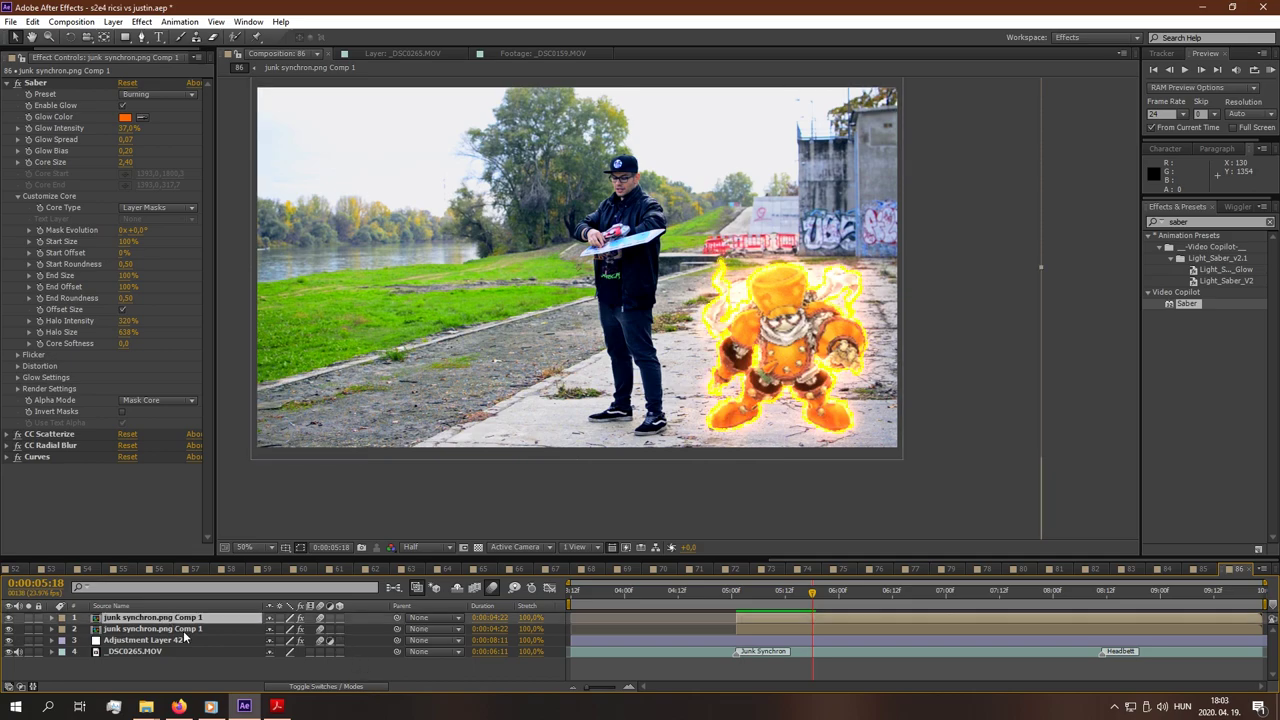
{"action": "left_click", "coordinate": [190, 629], "text": "ctrl"}
{"action": "left_click", "coordinate": [340, 622]}
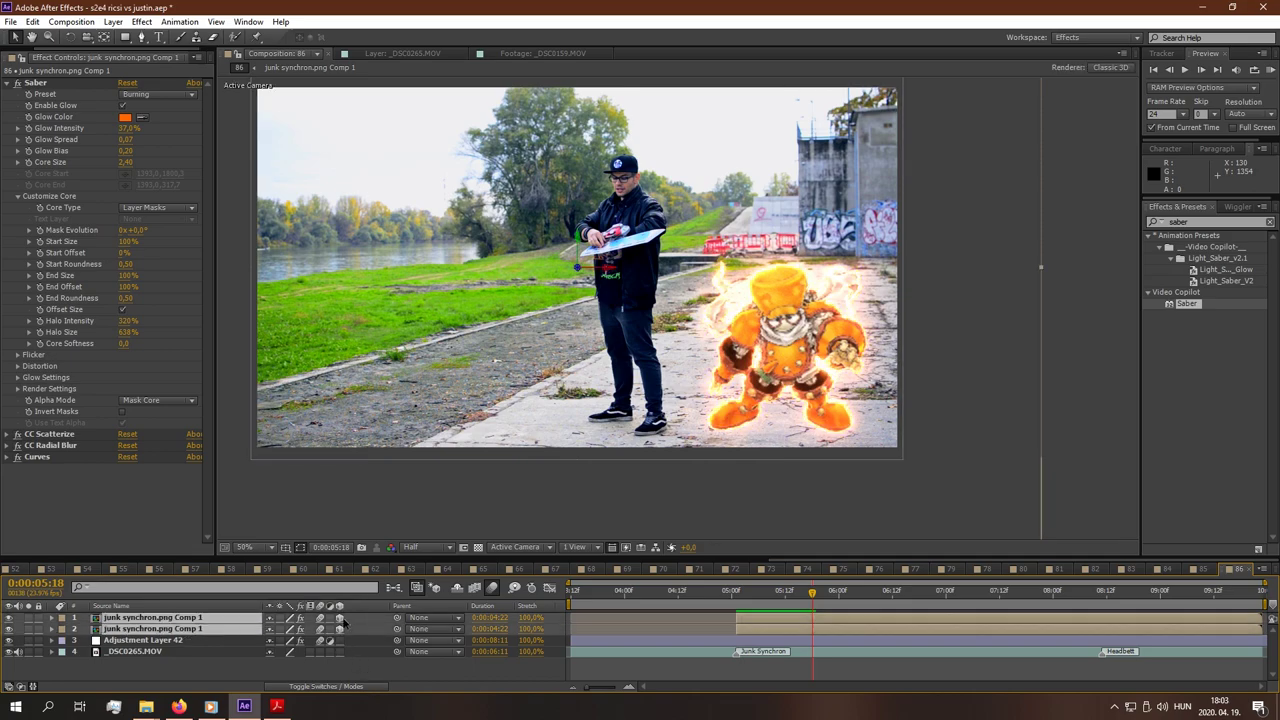
- Rotate both monster copies slightly around their vertical axis and move them a little up and towards the man
{"action": "key", "text": "w"}
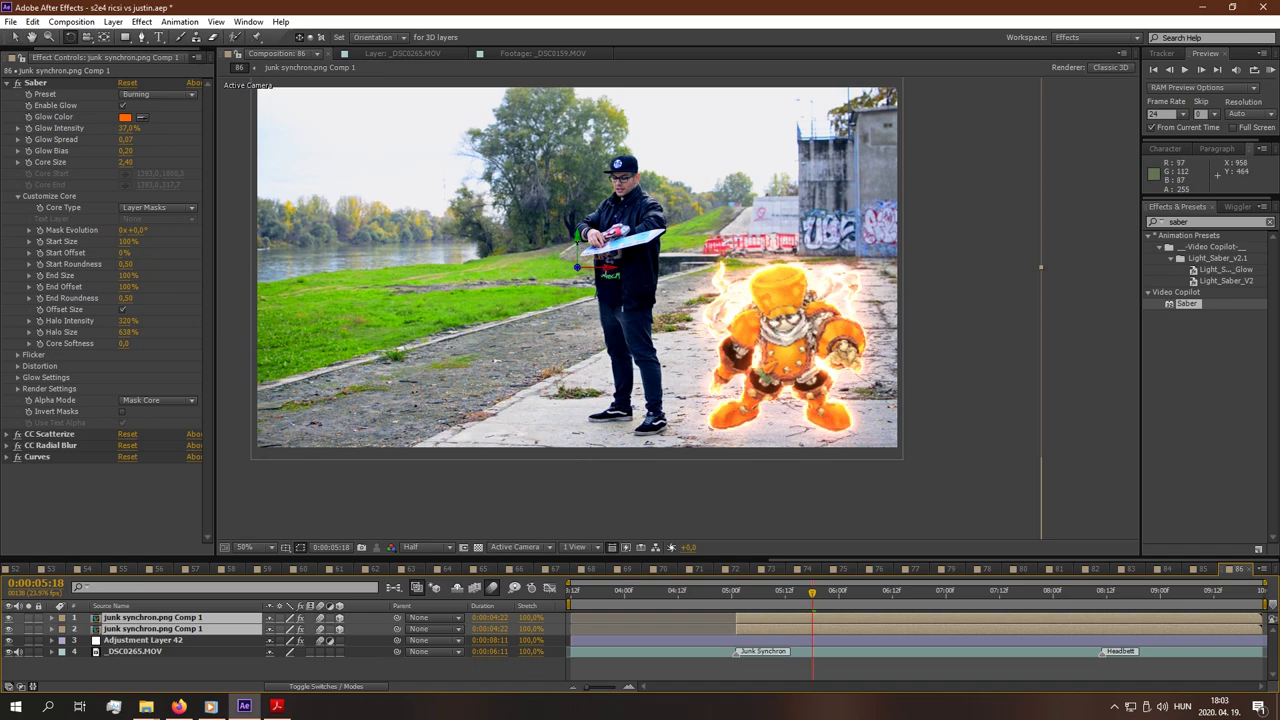
{"action": "mouse_move", "coordinate": [578, 250]}
{"action": "left_mouse_down"}
{"action": "mouse_move", "coordinate": [566, 241]}
{"action": "mouse_move", "coordinate": [582, 250]}
{"action": "left_mouse_up"}
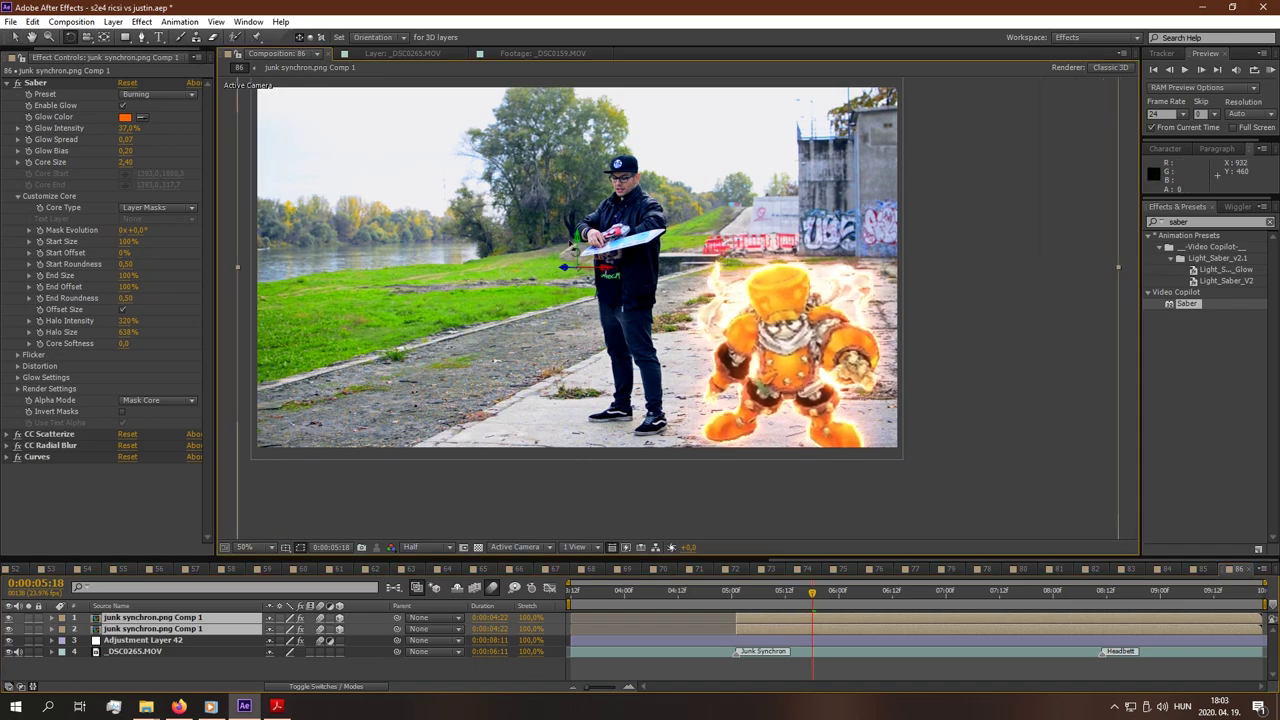
{"action": "key", "text": "v"}
{"action": "left_click_drag", "start_coordinate": [779, 372], "coordinate": [768, 358]}
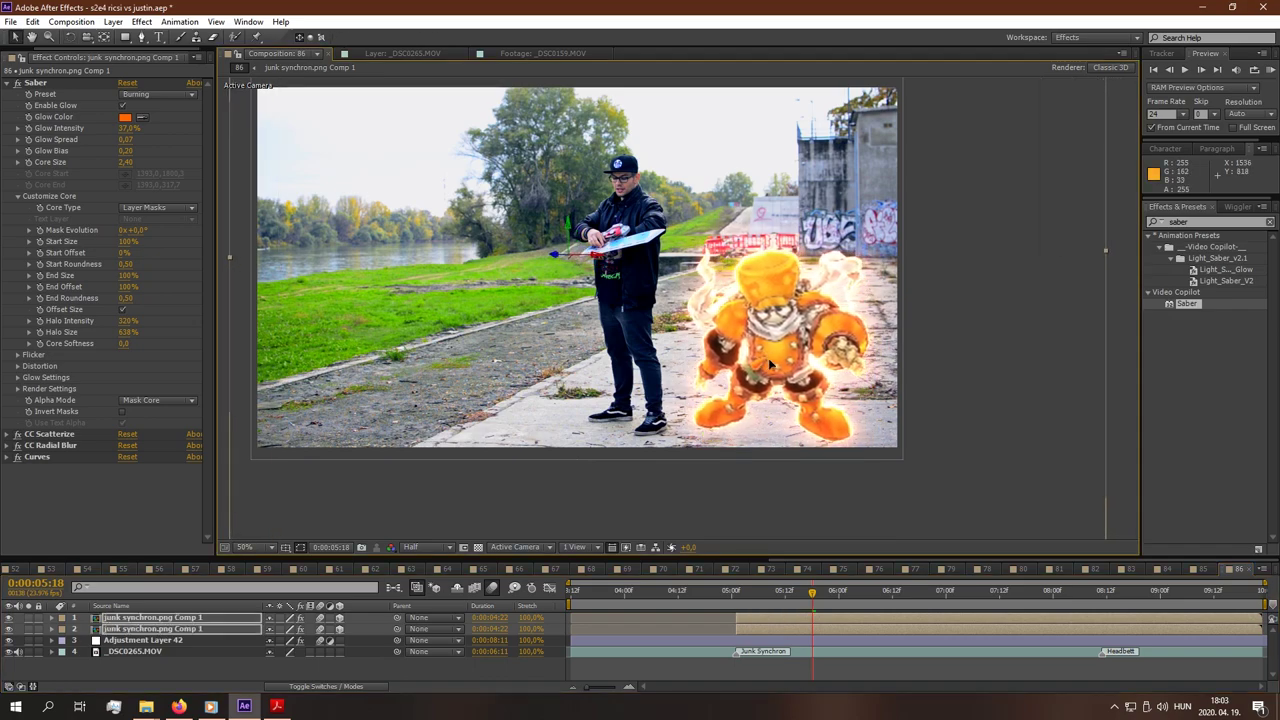
{"action": "key", "text": "w"}
{"action": "left_click_drag", "start_coordinate": [567, 231], "coordinate": [557, 232]}
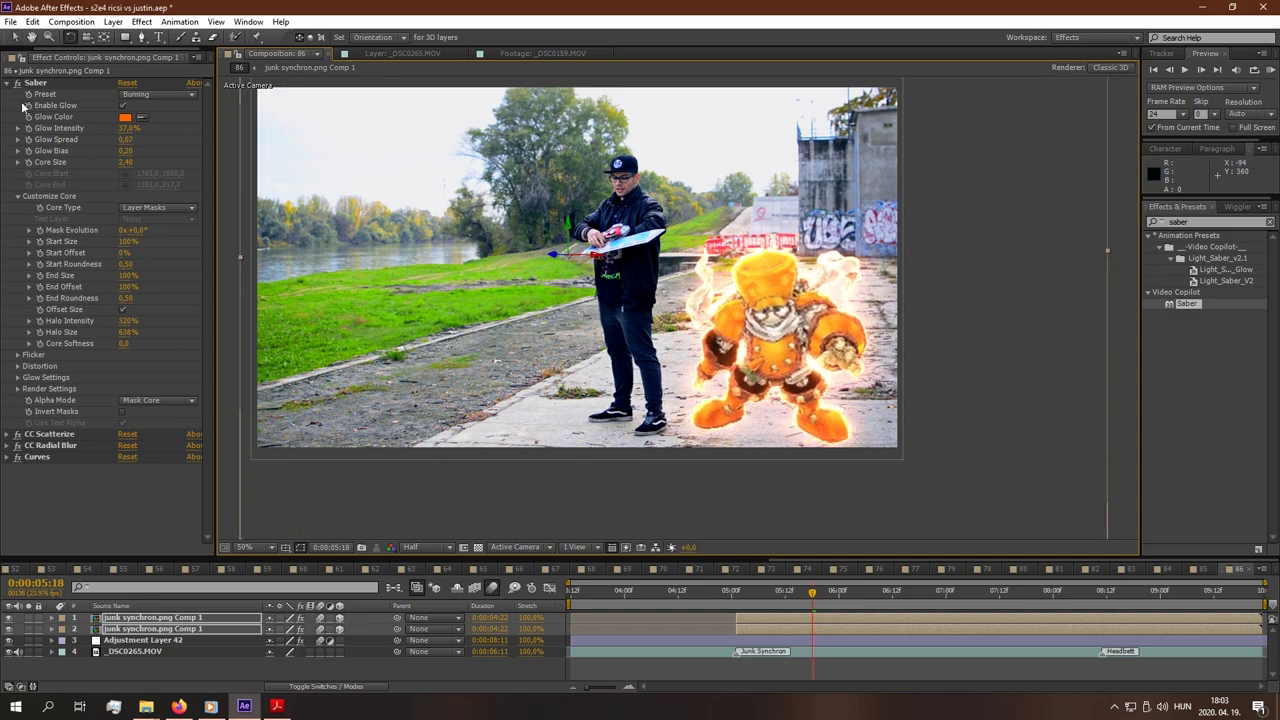
- Search the project for "hud" and place footagecrate-hud-target-element-10.mov beneath the two monster layers
{"action": "left_click", "coordinate": [30, 60]}
{"action": "left_click", "coordinate": [58, 147]}
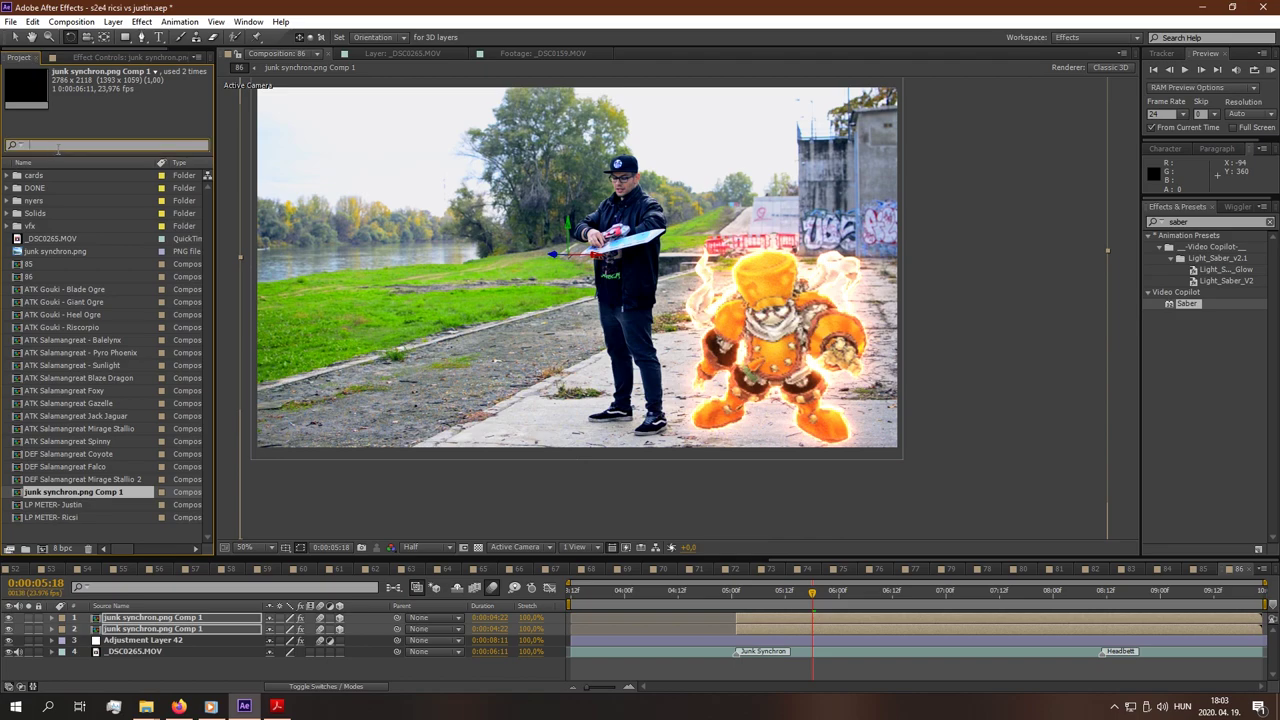
{"action": "type", "text": "hu"}
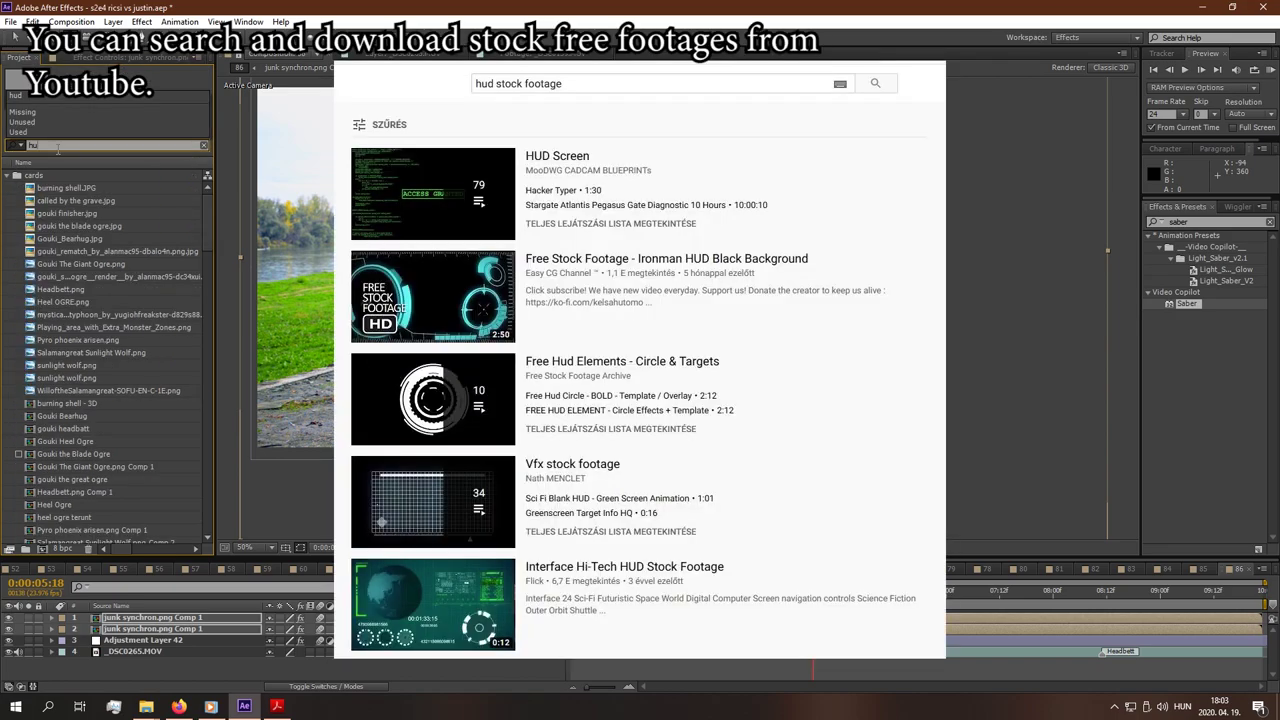
{"action": "type", "text": "d"}
{"action": "left_click_drag", "start_coordinate": [101, 201], "coordinate": [214, 634]}
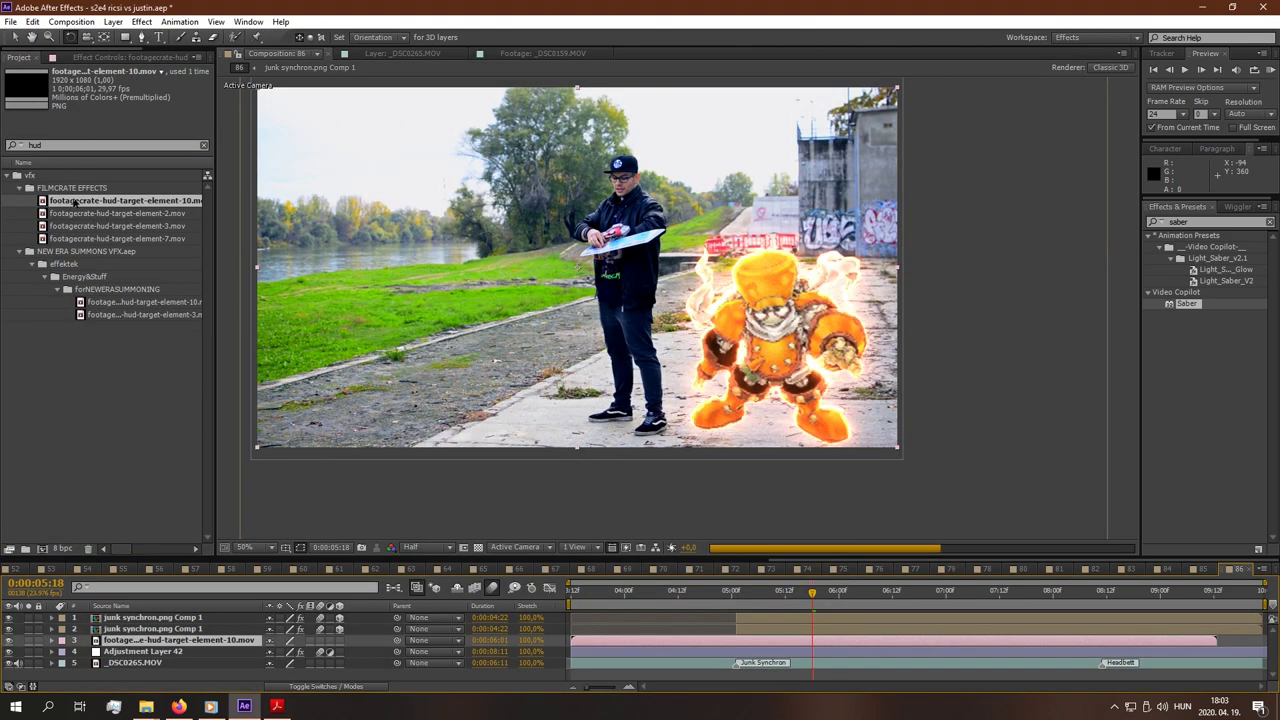
- Move the HUD element behind the monster, scale it to 140% and centre it on the figure
{"action": "left_click", "coordinate": [101, 57]}
{"action": "left_click_drag", "start_coordinate": [591, 305], "coordinate": [762, 390]}
{"action": "left_click", "coordinate": [15, 37]}
{"action": "key", "text": "s"}
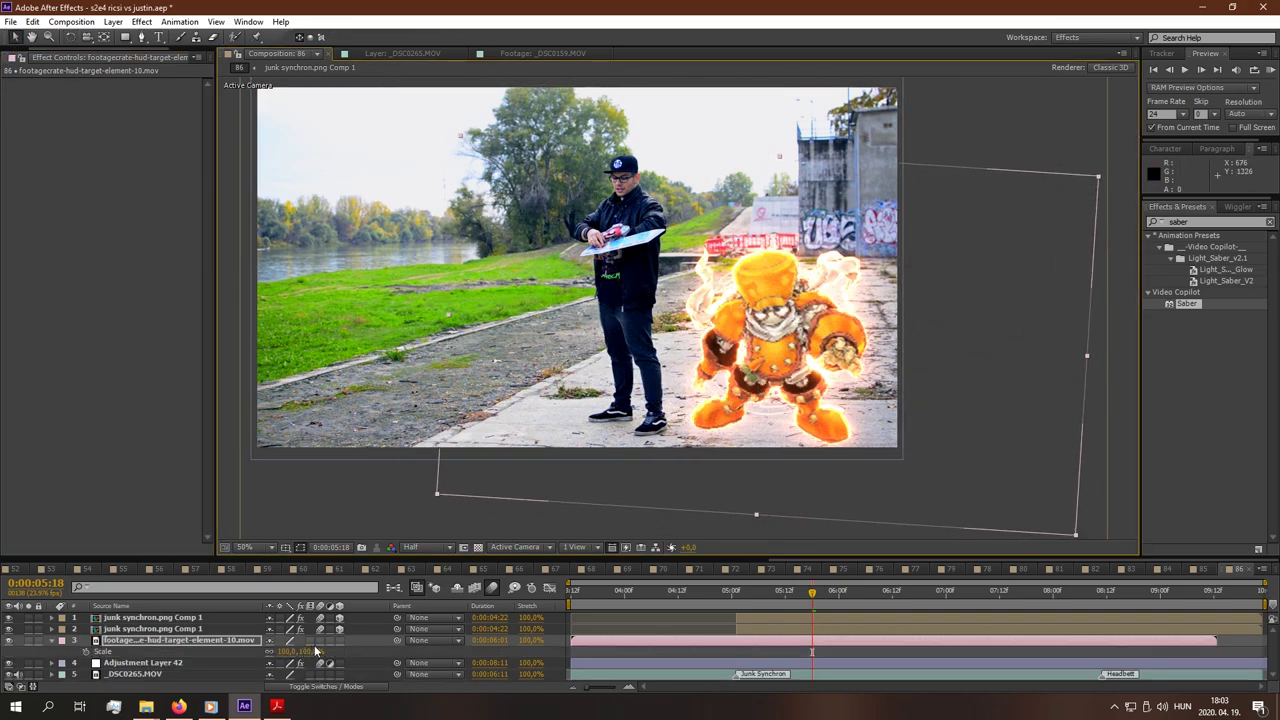
{"action": "mouse_move", "coordinate": [290, 651]}
{"action": "left_mouse_down"}
{"action": "mouse_move", "coordinate": [330, 651]}
{"action": "mouse_move", "coordinate": [310, 651]}
{"action": "left_mouse_up"}
{"action": "left_click_drag", "start_coordinate": [839, 356], "coordinate": [842, 328]}
- Set the HUD element's blending mode to Add
{"action": "left_click", "coordinate": [317, 686]}
{"action": "left_click", "coordinate": [283, 640]}
{"action": "left_click", "coordinate": [293, 193]}
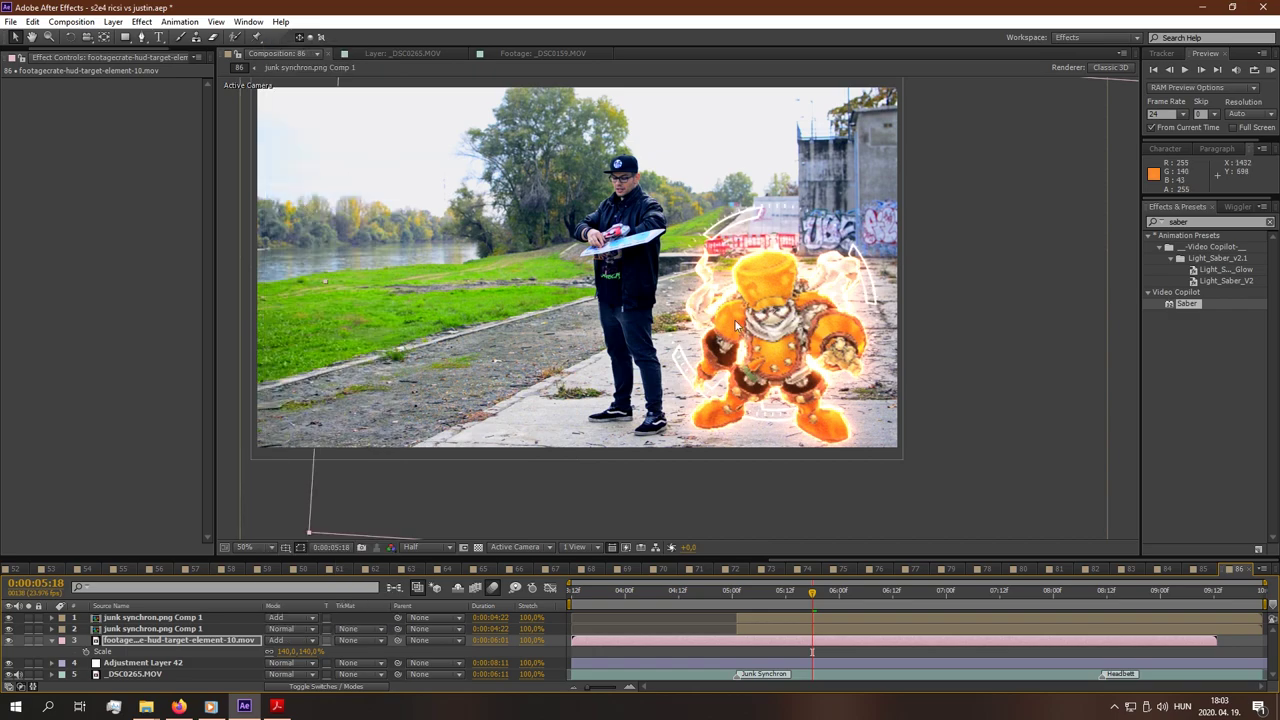
- Apply Tint to the HUD element and map white to cyan 00E4FF
{"action": "type", "text": "tint"}
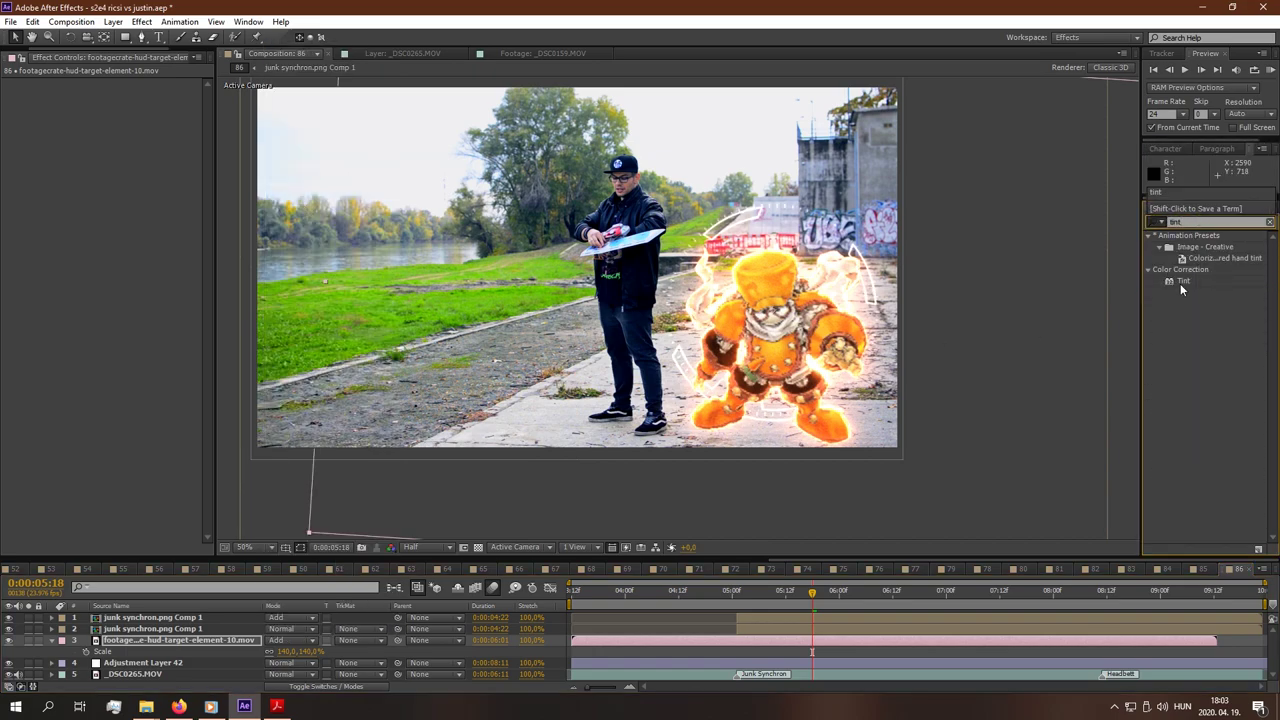
{"action": "left_click_drag", "start_coordinate": [1181, 286], "coordinate": [662, 650]}
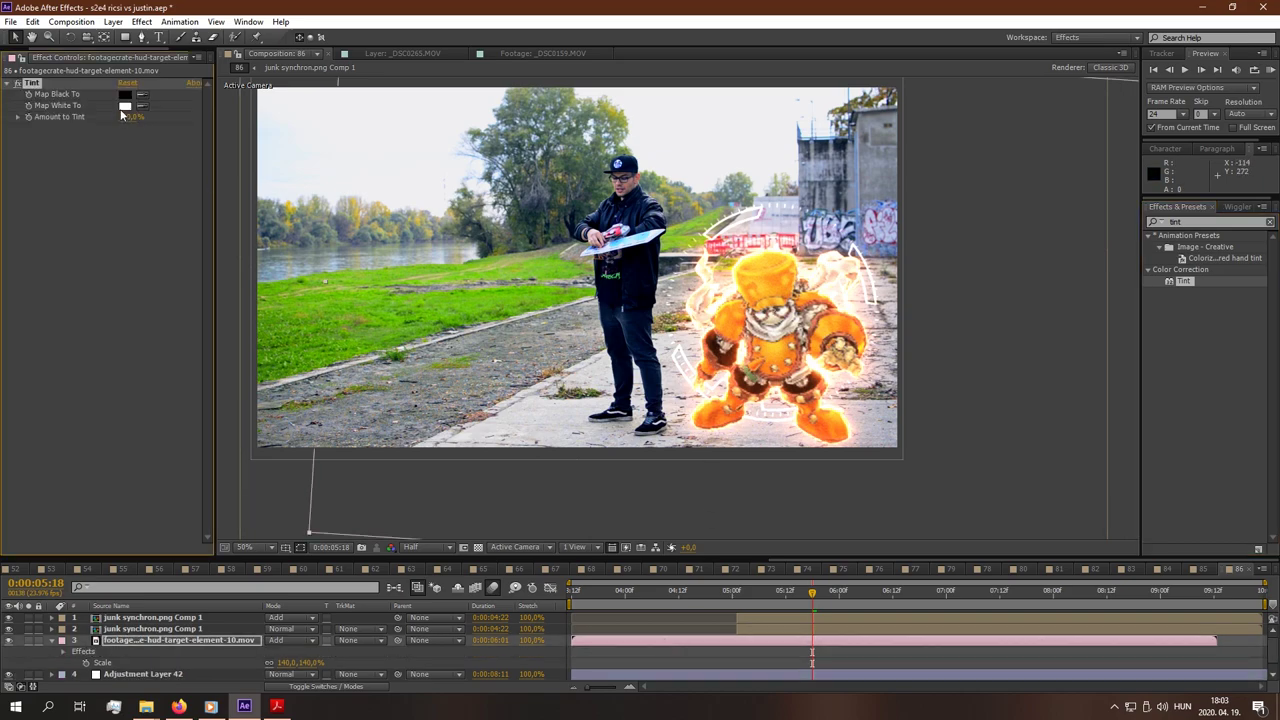
{"action": "left_click", "coordinate": [125, 105]}
{"action": "left_click_drag", "start_coordinate": [259, 385], "coordinate": [259, 376]}
{"action": "left_click", "coordinate": [225, 301]}
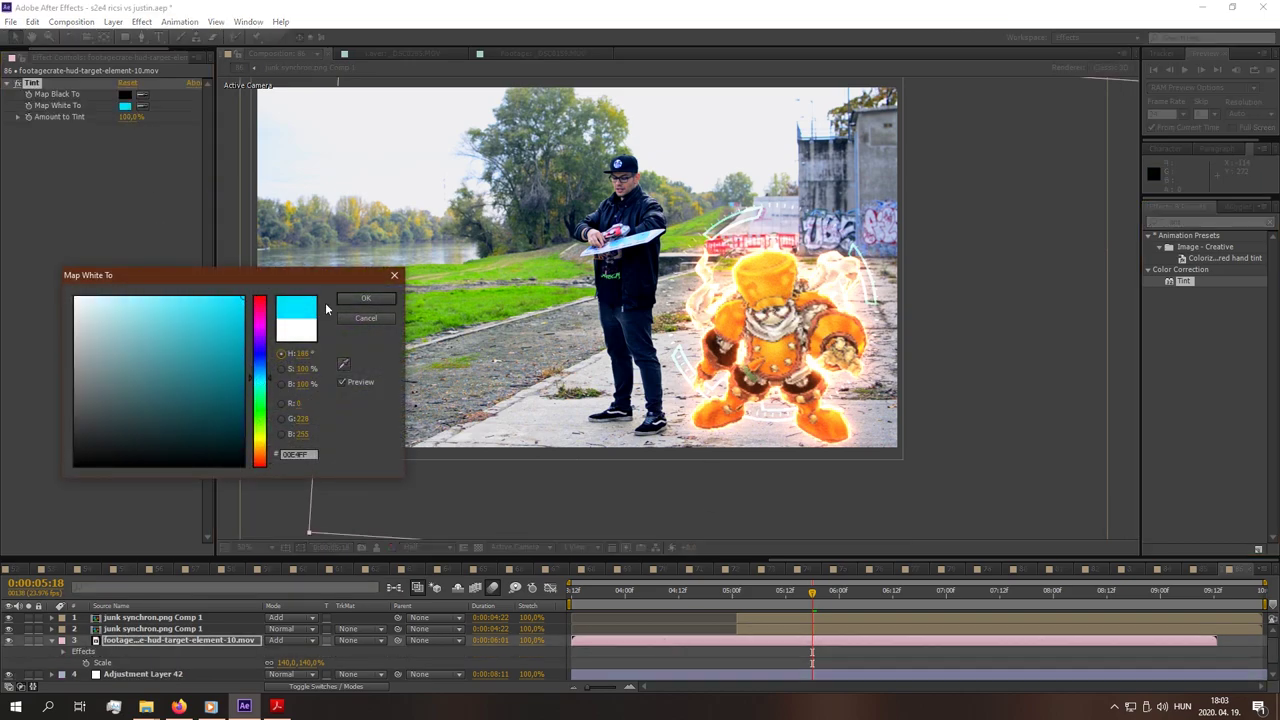
{"action": "left_click", "coordinate": [351, 297]}
- Shift the HUD clip to start at about 0:00:04:18, just before the monster layers, and preview up to 0:00:05:19
{"action": "left_click_drag", "start_coordinate": [605, 642], "coordinate": [739, 648]}
{"action": "left_click", "coordinate": [709, 590]}
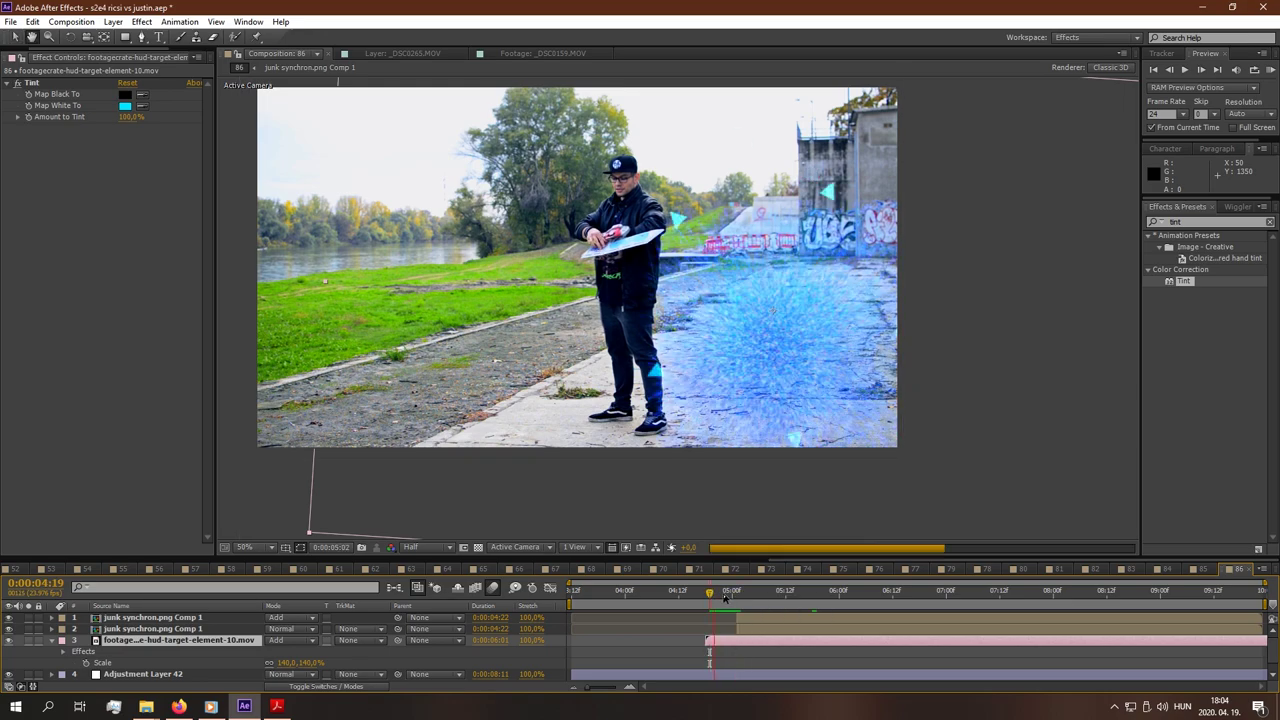
{"action": "left_click", "coordinate": [764, 601]}
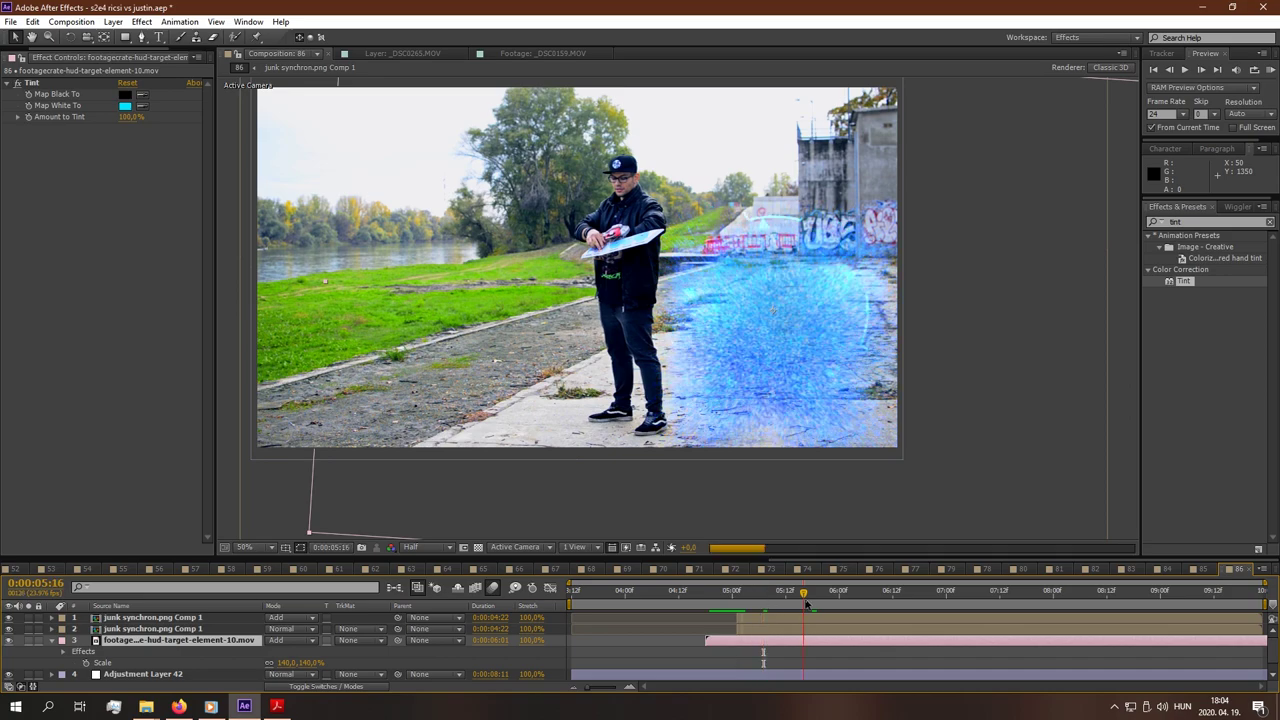
{"action": "left_click_drag", "start_coordinate": [805, 598], "coordinate": [816, 598]}
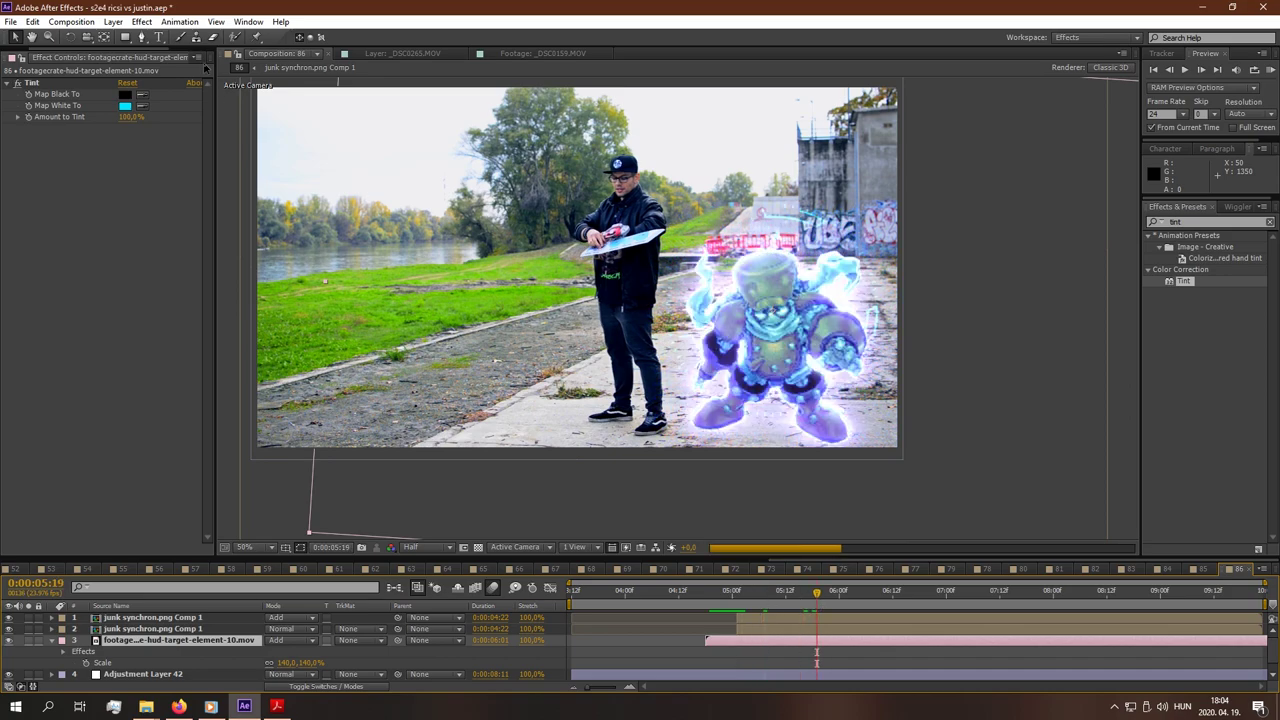
- Create a black solid layer named Shadow
{"action": "left_click", "coordinate": [112, 21]}
{"action": "mouse_move", "coordinate": [200, 37]}
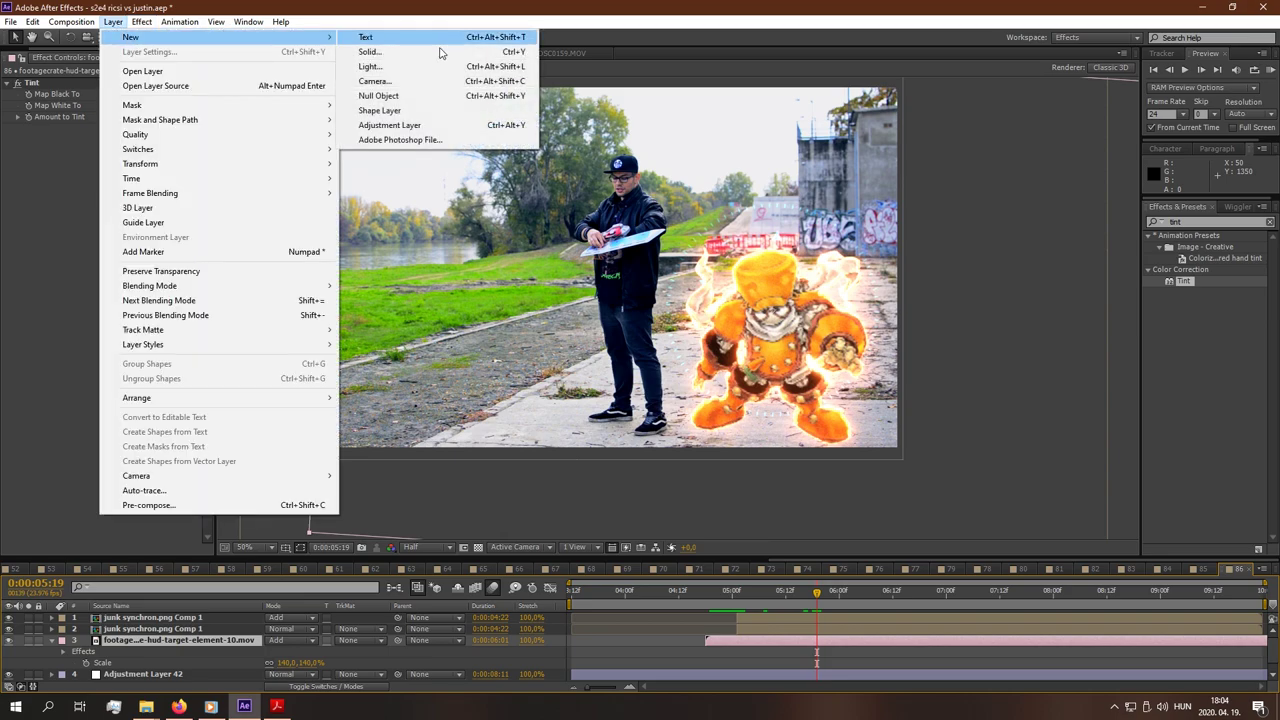
{"action": "left_click", "coordinate": [440, 52]}
{"action": "left_click", "coordinate": [293, 370]}
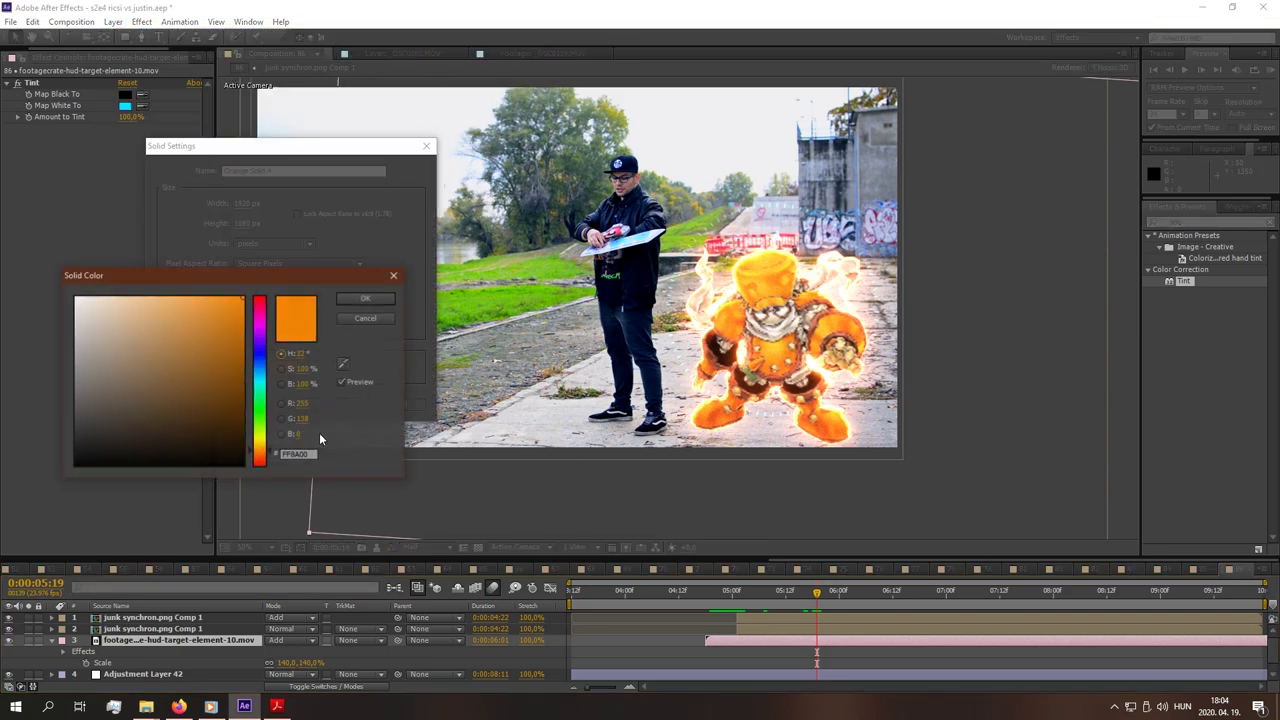
{"action": "left_click", "coordinate": [232, 437]}
{"action": "left_click", "coordinate": [384, 302]}
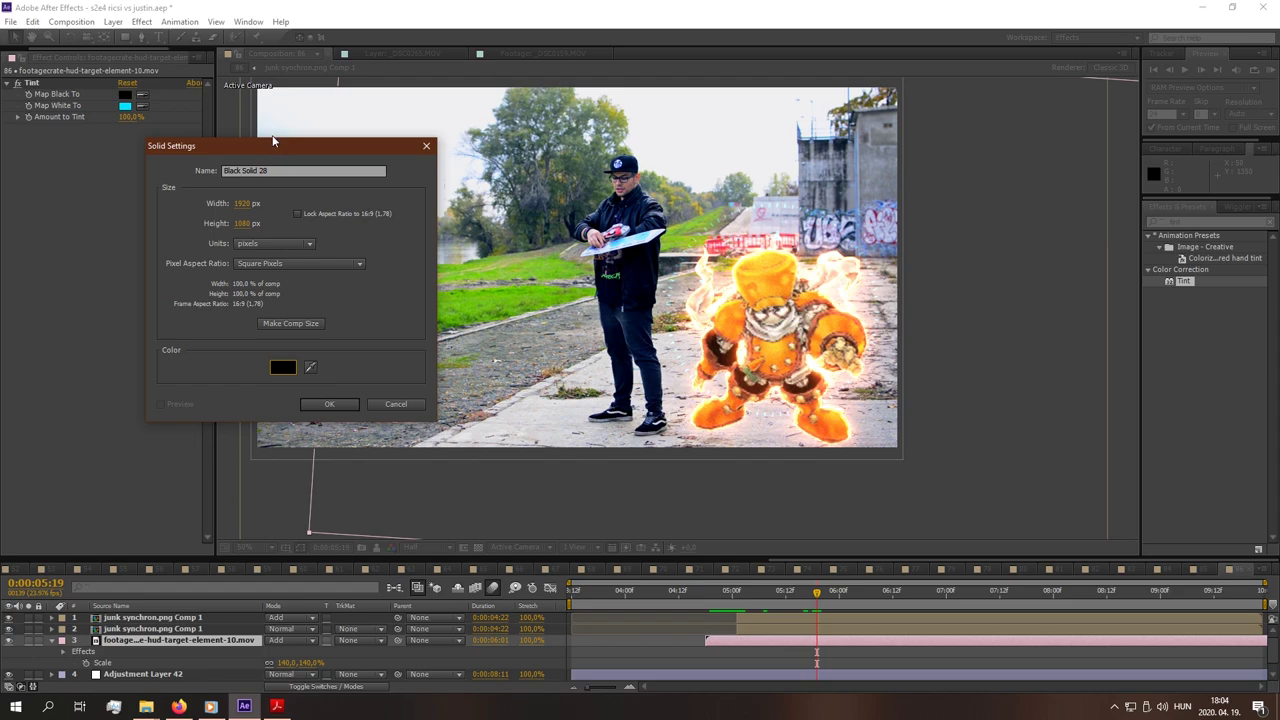
{"action": "type", "text": "Shadow"}
{"action": "left_click", "coordinate": [328, 404]}
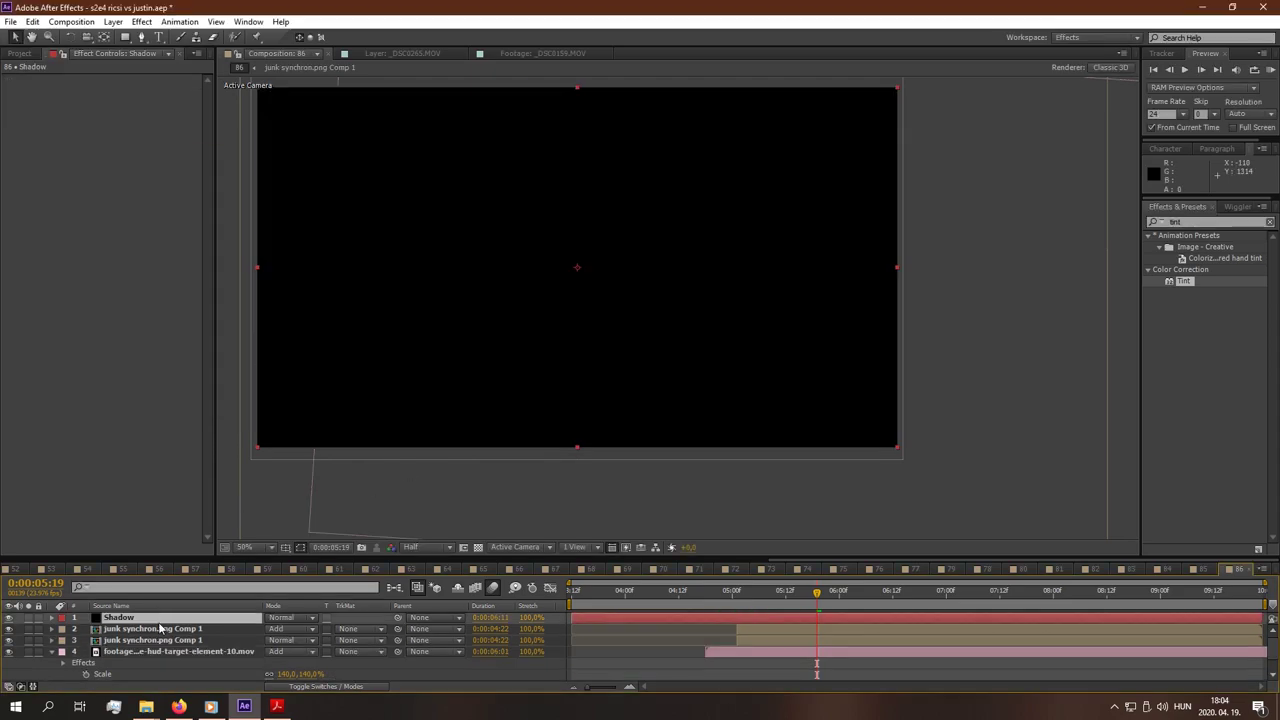
- Set the Shadow layer's blending mode to Overlay and hide the layer
{"action": "left_click", "coordinate": [284, 619]}
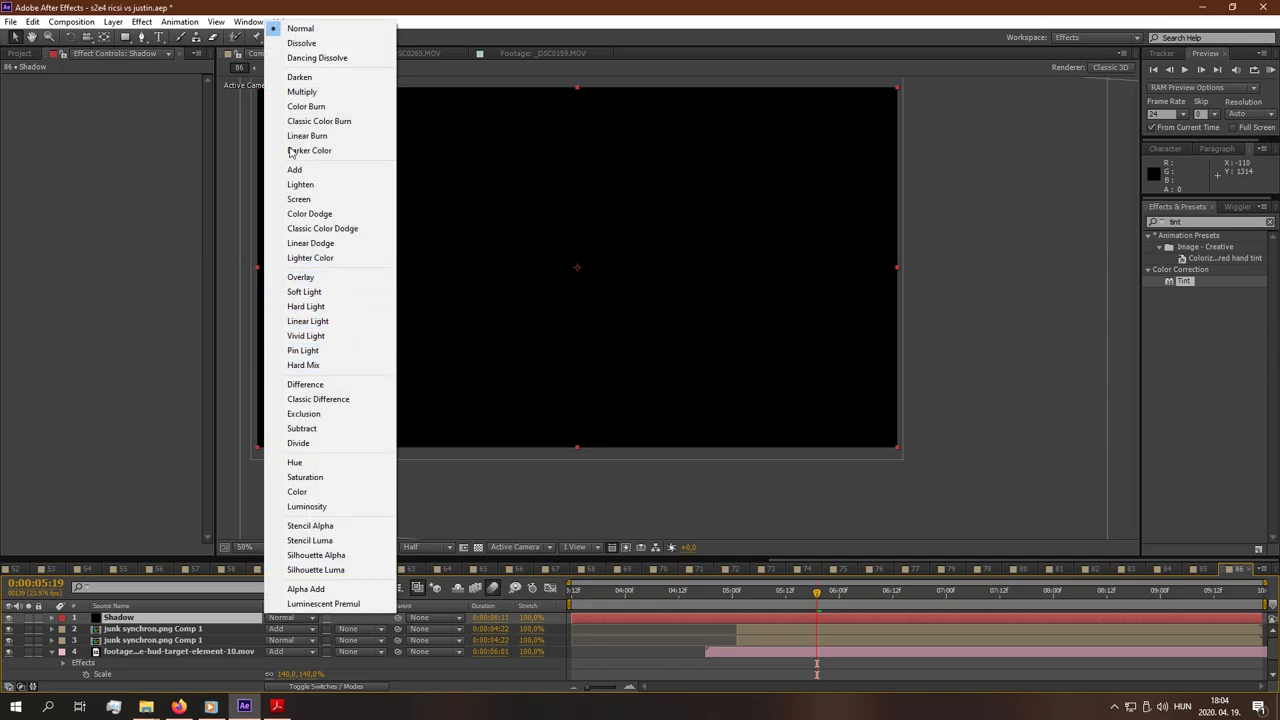
{"action": "left_click", "coordinate": [303, 277]}
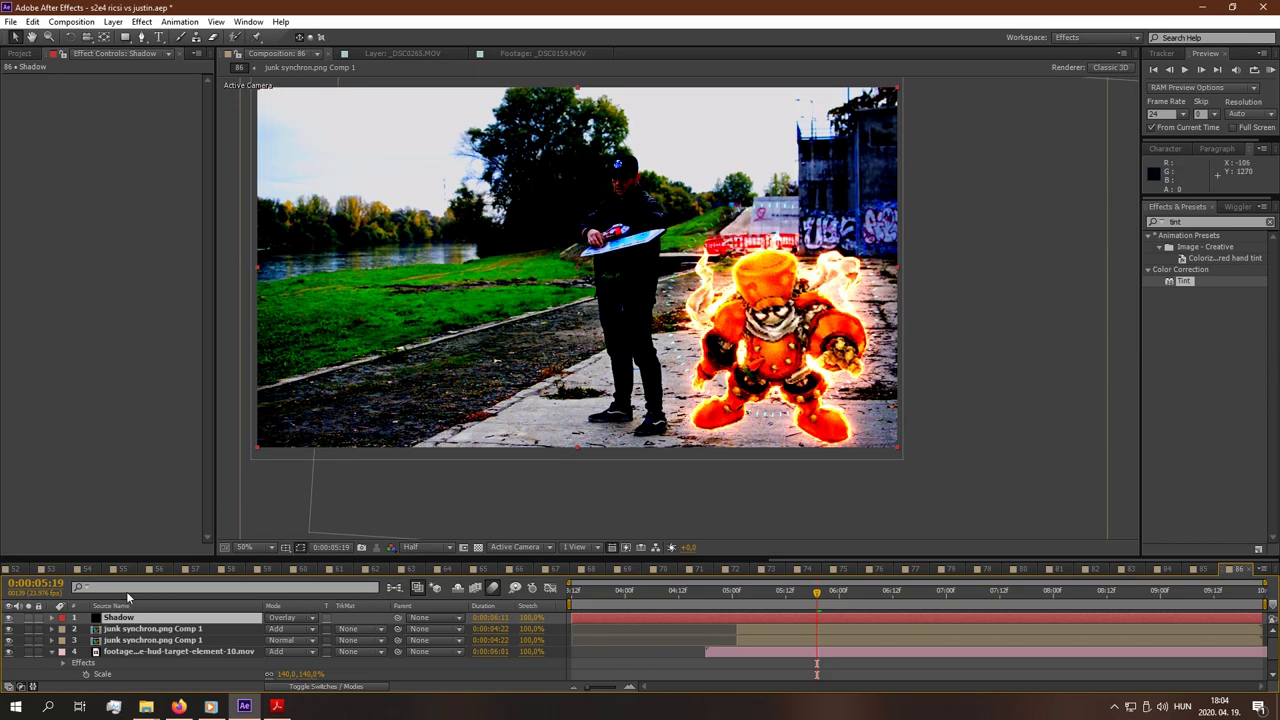
{"action": "left_click", "coordinate": [10, 617]}
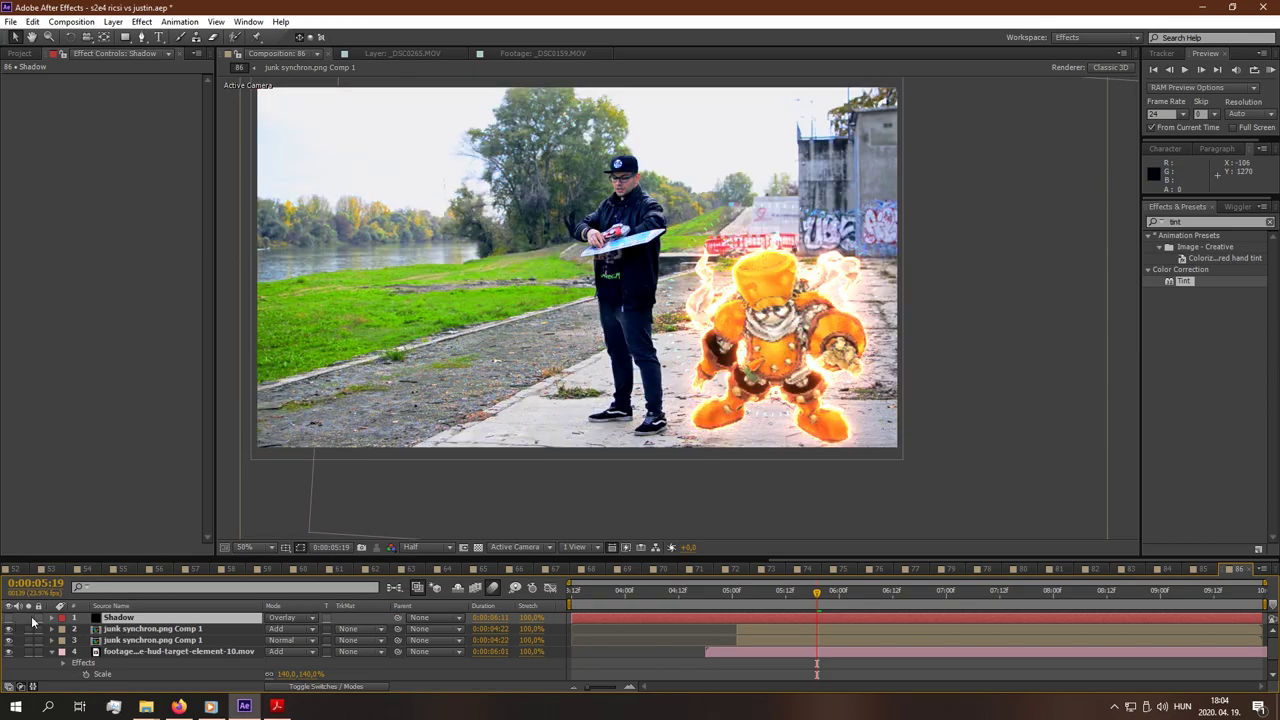
- Draw a closed, rounded Pen tool mask on the Shadow layer around the ground under the monster's feet, and show the layer again
{"action": "left_click", "coordinate": [142, 38]}
{"action": "scroll", "coordinate": [703, 372], "scroll_direction": "up", "scroll_amount": 2}
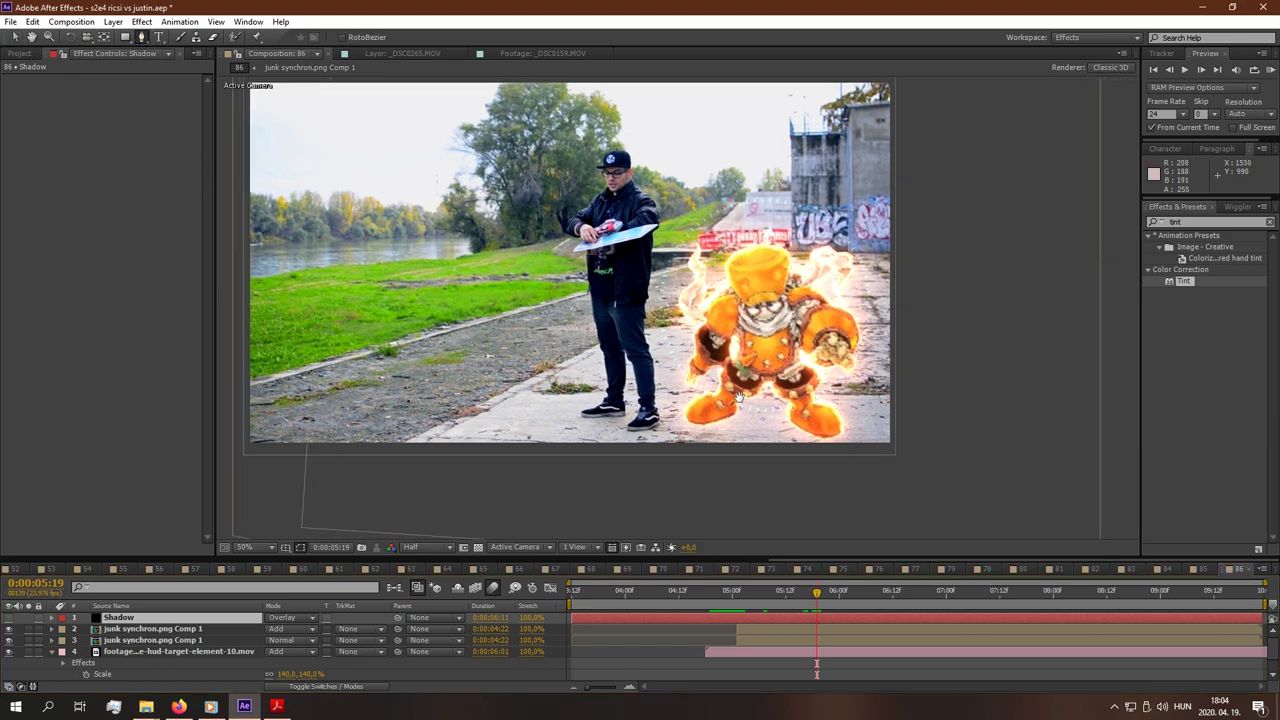
{"action": "left_click_drag", "start_coordinate": [604, 372], "coordinate": [579, 372]}
{"action": "left_click_drag", "start_coordinate": [535, 428], "coordinate": [506, 388]}
{"action": "left_click_drag", "start_coordinate": [530, 433], "coordinate": [546, 438]}
{"action": "left_click_drag", "start_coordinate": [757, 481], "coordinate": [800, 484]}
{"action": "left_click_drag", "start_coordinate": [898, 487], "coordinate": [927, 479]}
{"action": "left_click_drag", "start_coordinate": [968, 409], "coordinate": [963, 398]}
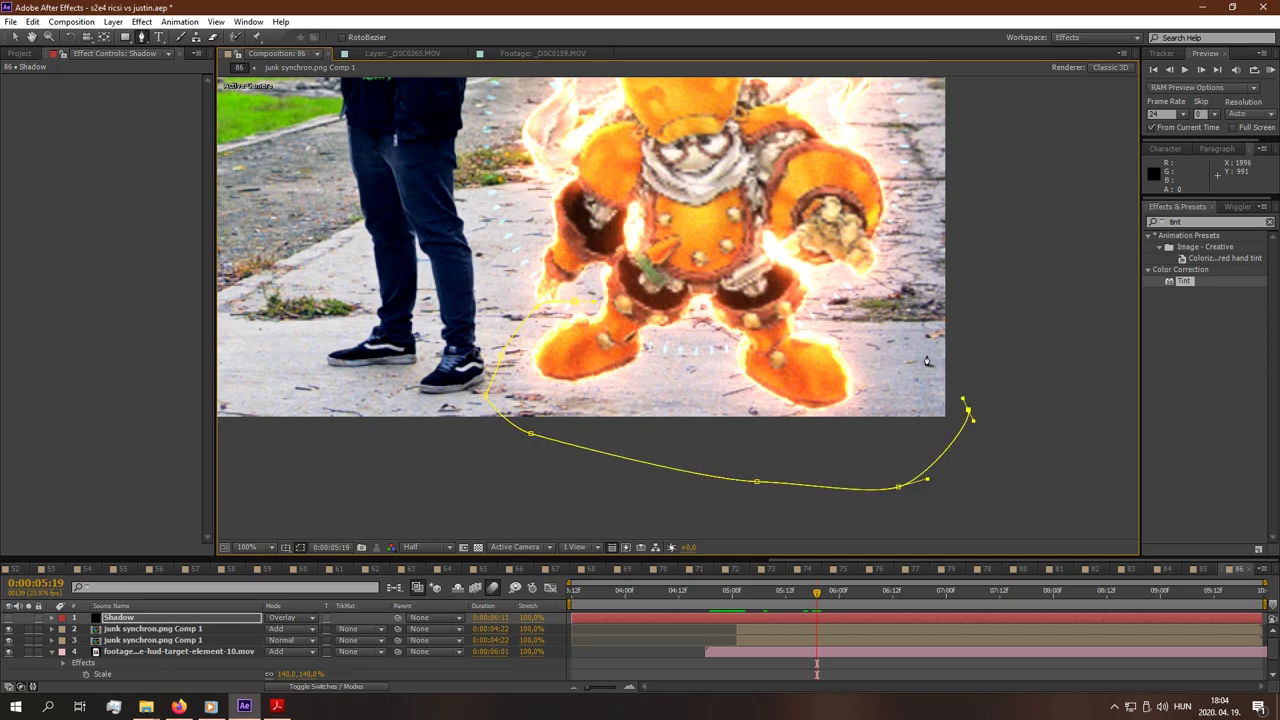
{"action": "left_click_drag", "start_coordinate": [927, 355], "coordinate": [903, 348]}
{"action": "left_click", "coordinate": [830, 335]}
{"action": "left_click", "coordinate": [573, 310]}
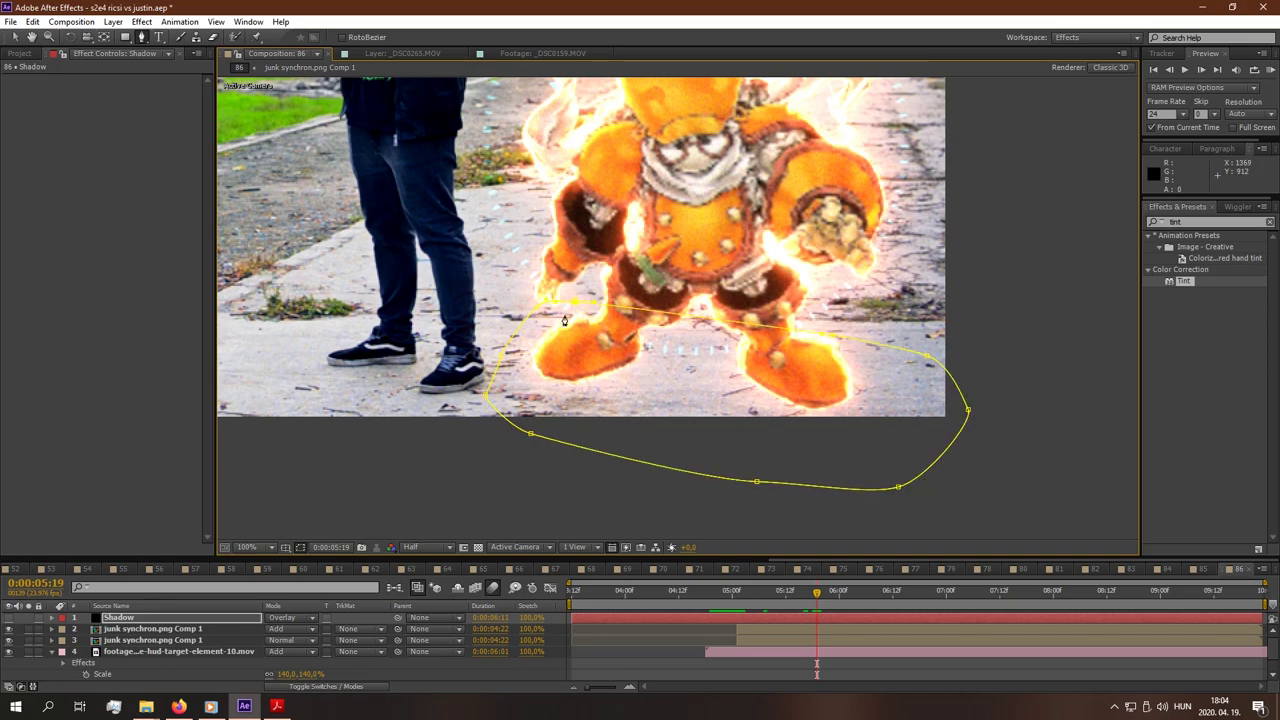
{"action": "left_click", "coordinate": [10, 619]}
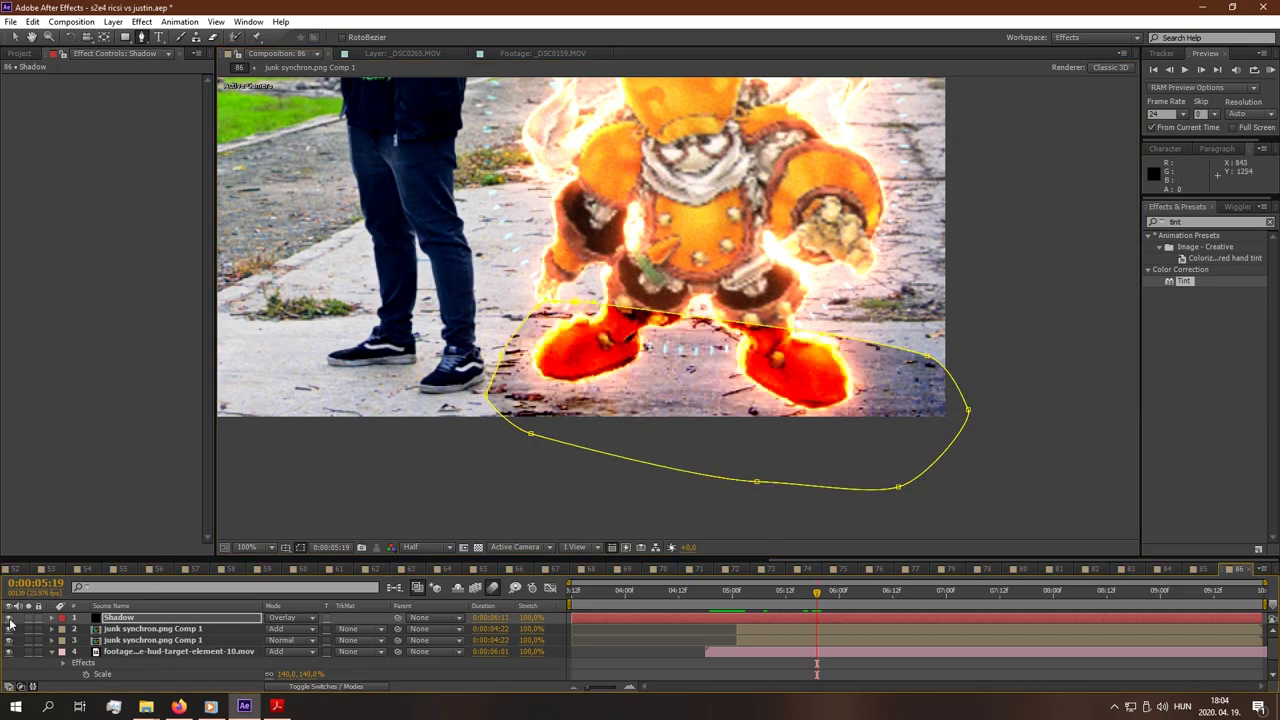
- Set the Shadow layer's blending mode to Normal and its mask feather to 229 pixels
{"action": "left_click", "coordinate": [154, 620]}
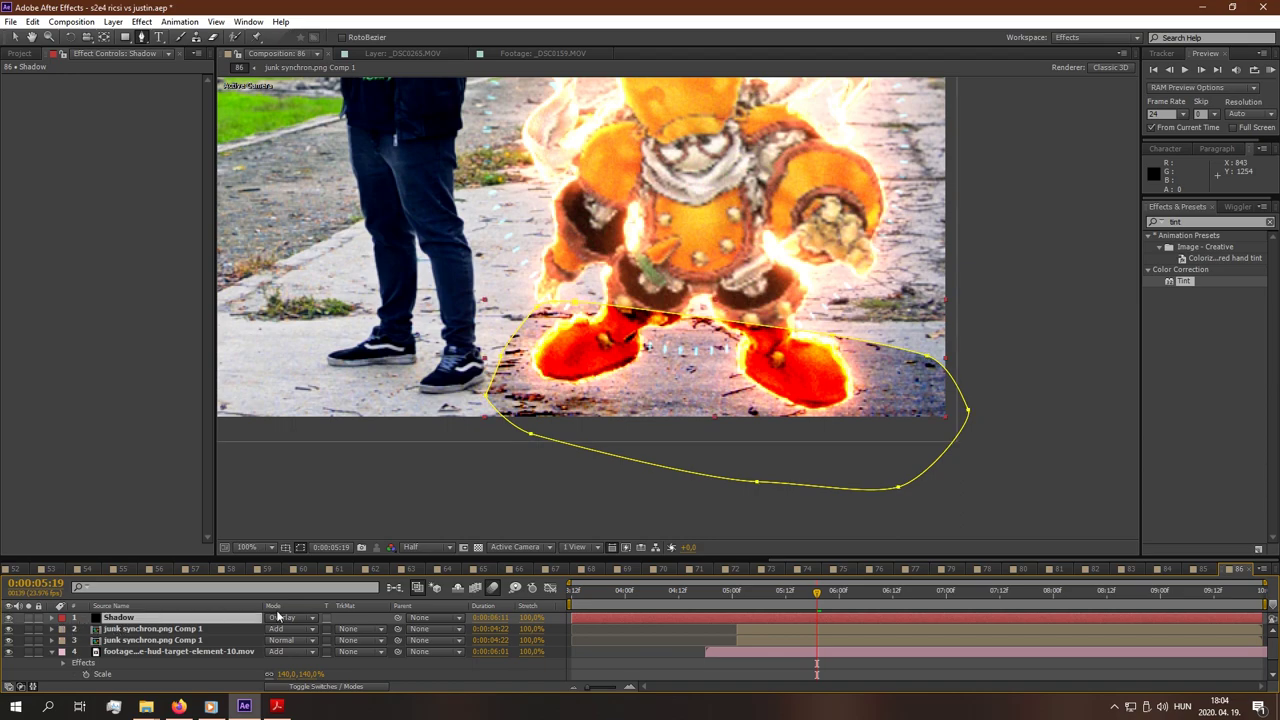
{"action": "left_click", "coordinate": [290, 621]}
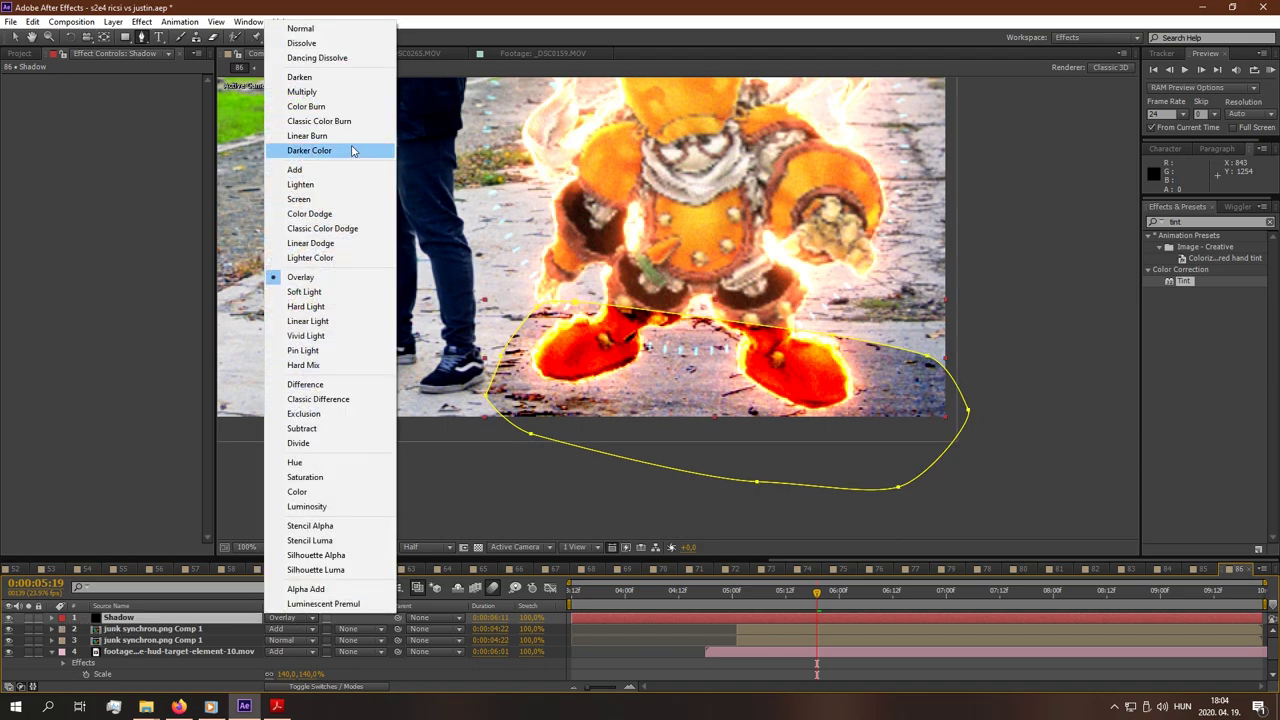
{"action": "left_click", "coordinate": [320, 27]}
{"action": "key", "text": "f"}
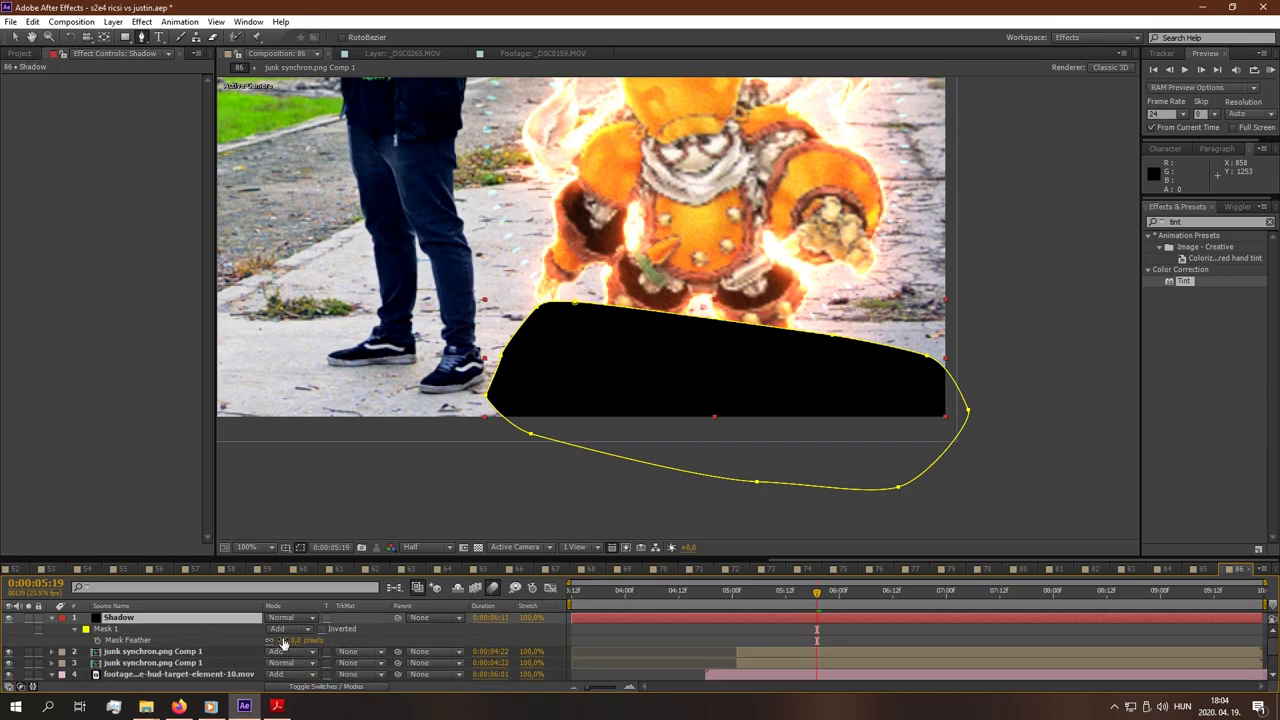
{"action": "left_click_drag", "start_coordinate": [283, 641], "coordinate": [425, 632]}
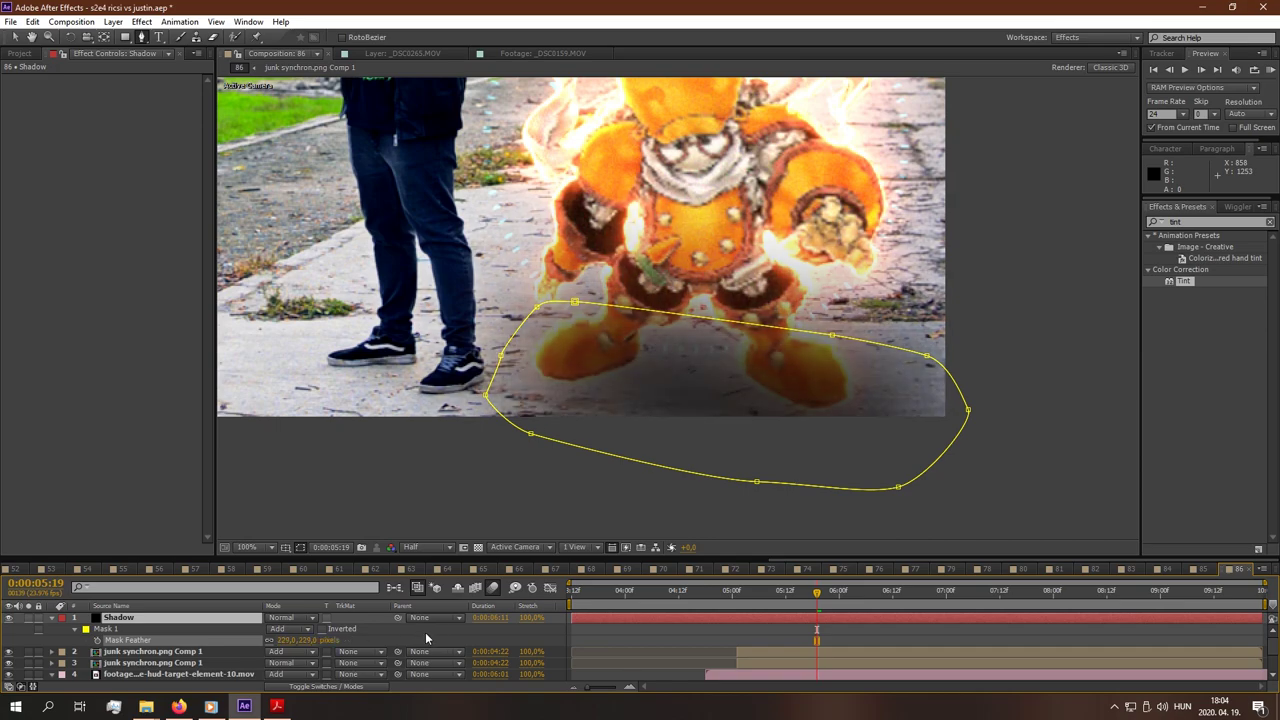
{"action": "left_click", "coordinate": [51, 619]}
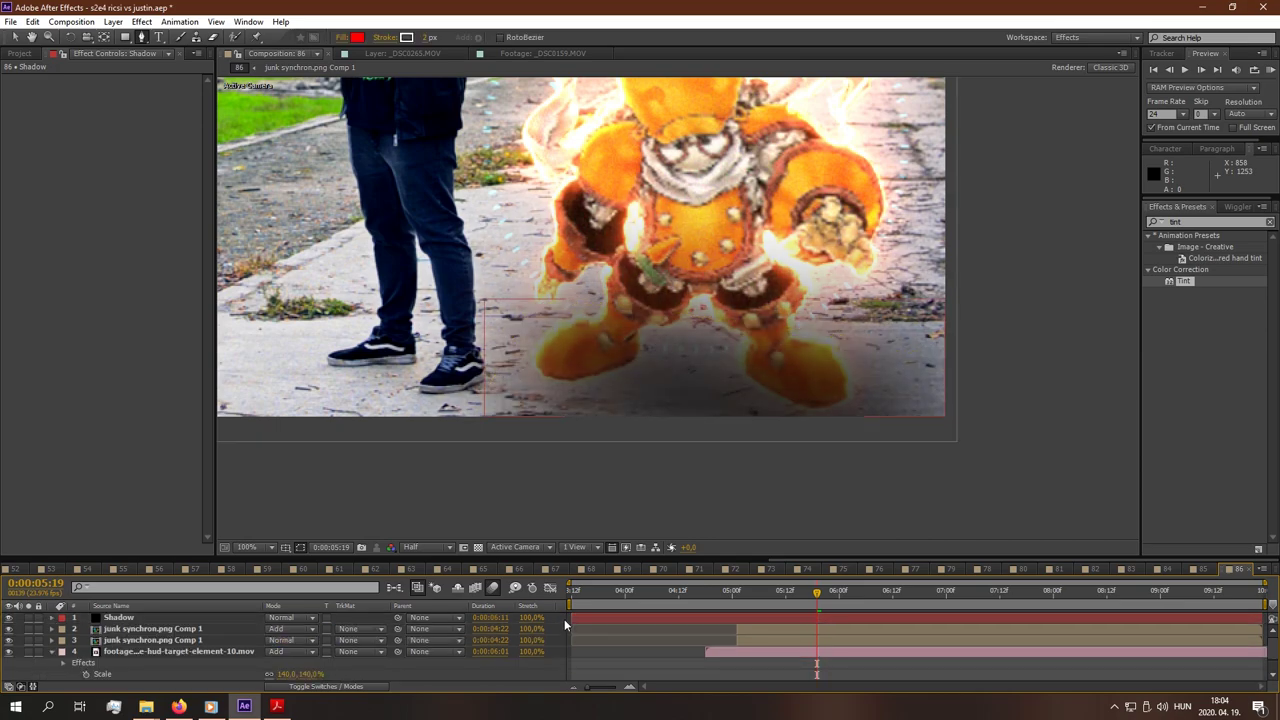
- Trim the Shadow layer to start at 0:00:05:19 and preview the summoning from 0:00:04:23
{"action": "left_click_drag", "start_coordinate": [566, 620], "coordinate": [817, 617]}
{"action": "left_click", "coordinate": [729, 602]}
{"action": "scroll", "coordinate": [708, 617], "scroll_direction": "down", "scroll_amount": 1}
{"action": "scroll", "coordinate": [747, 319], "scroll_direction": "down", "scroll_amount": 1}
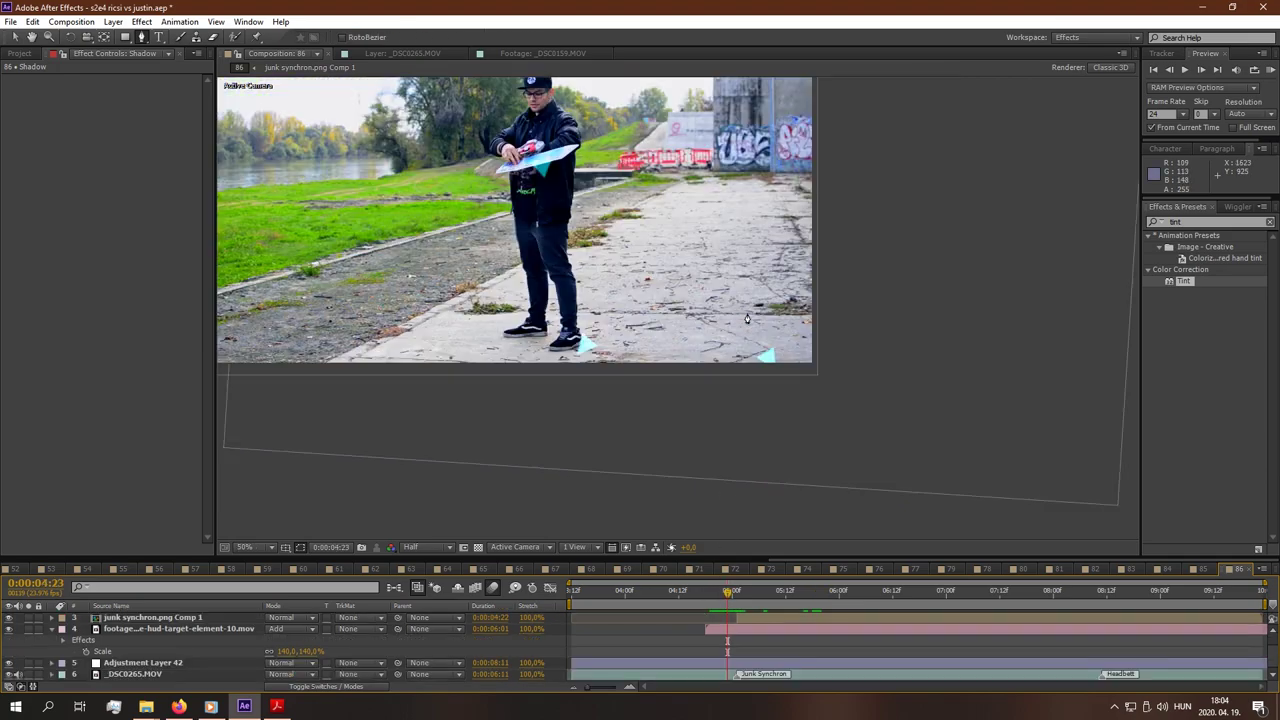
{"action": "key", "text": "space"}
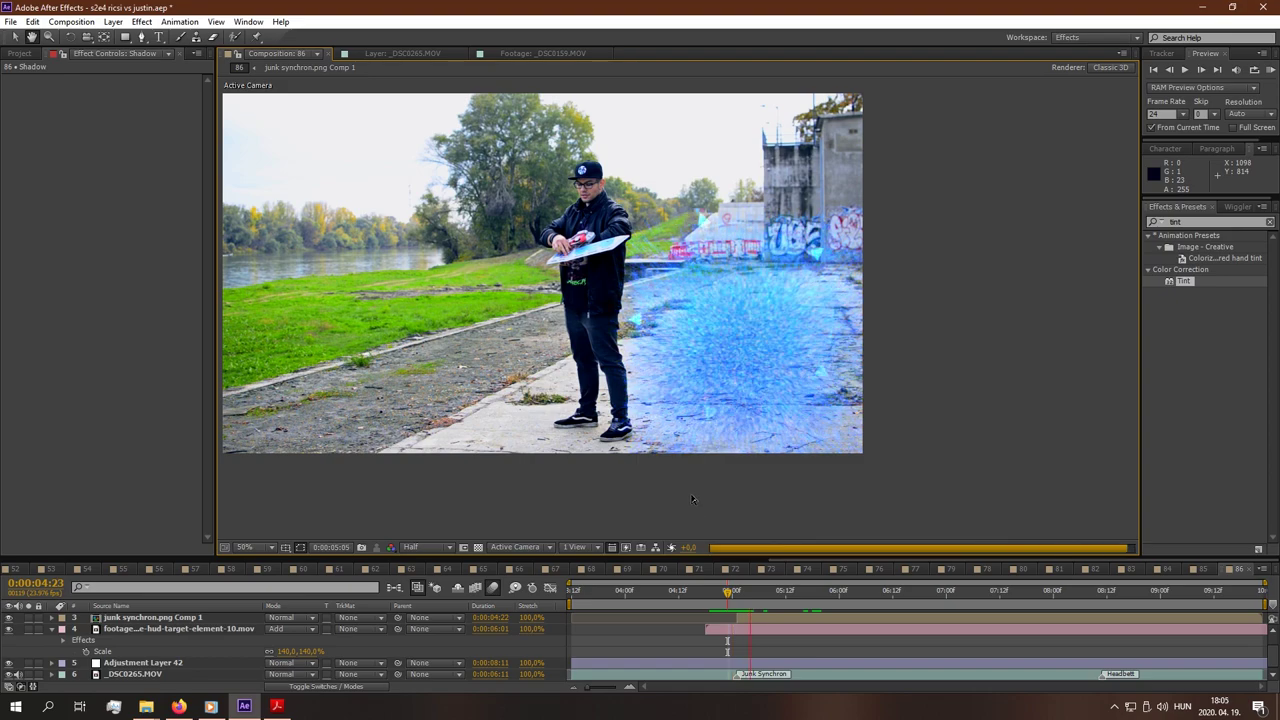
{"action": "key", "text": "space"}
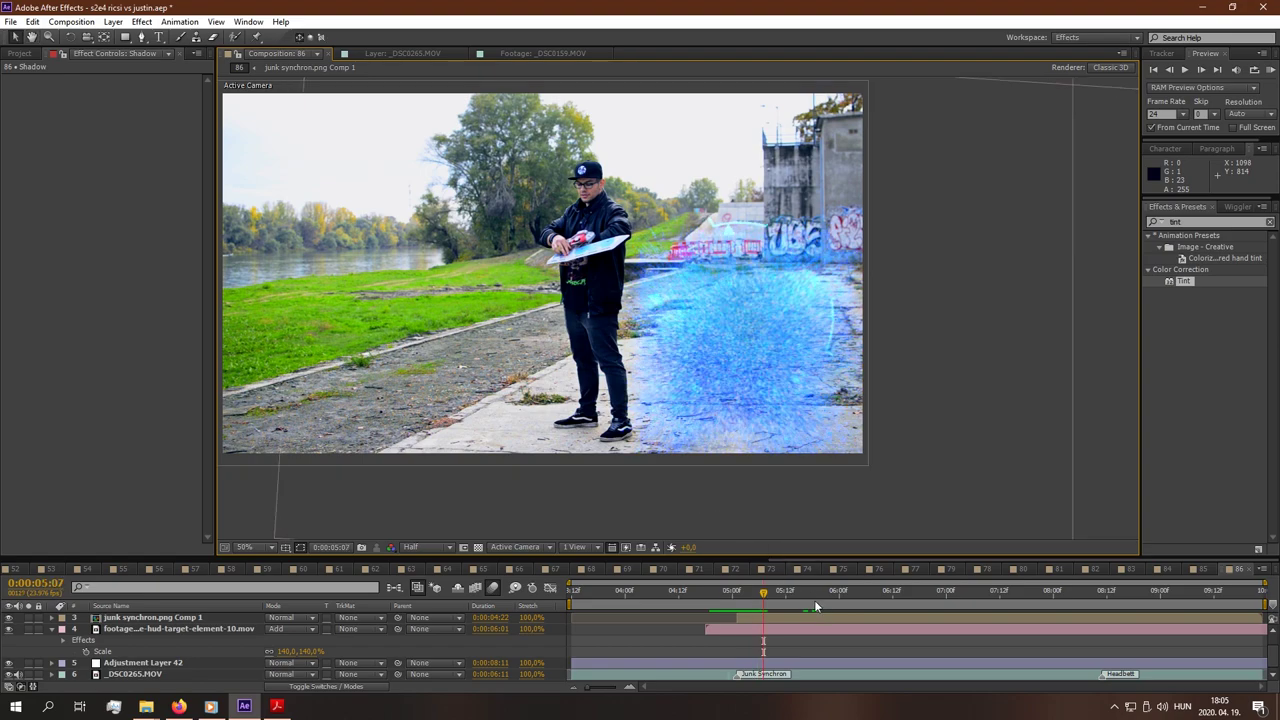
- Preview from 0:00:05:16 to 0:00:05:19 and examine how the shadow sits beneath the monster
{"action": "left_click", "coordinate": [804, 592]}
{"action": "key", "text": "space"}
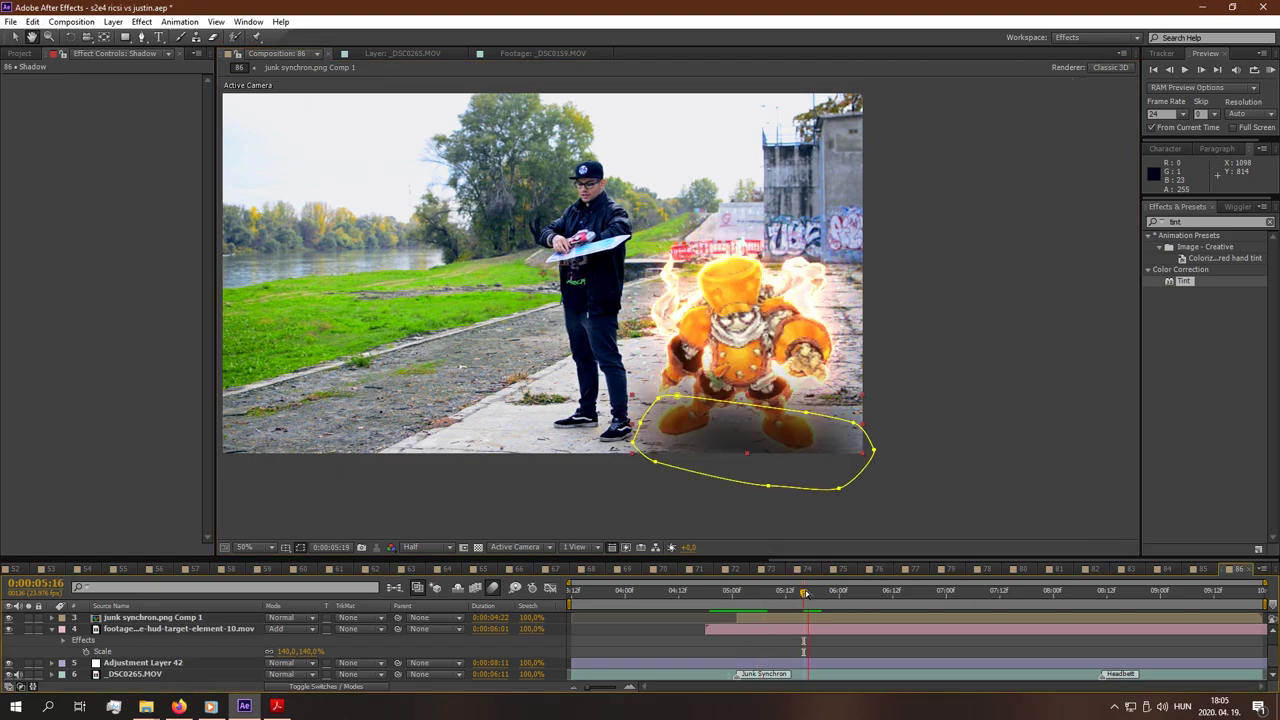
{"action": "scroll", "coordinate": [810, 421], "scroll_direction": "down", "scroll_amount": 1}
{"action": "scroll", "coordinate": [810, 421], "scroll_direction": "up", "scroll_amount": 1}
{"action": "scroll", "coordinate": [596, 490], "scroll_direction": "down", "scroll_amount": 1}
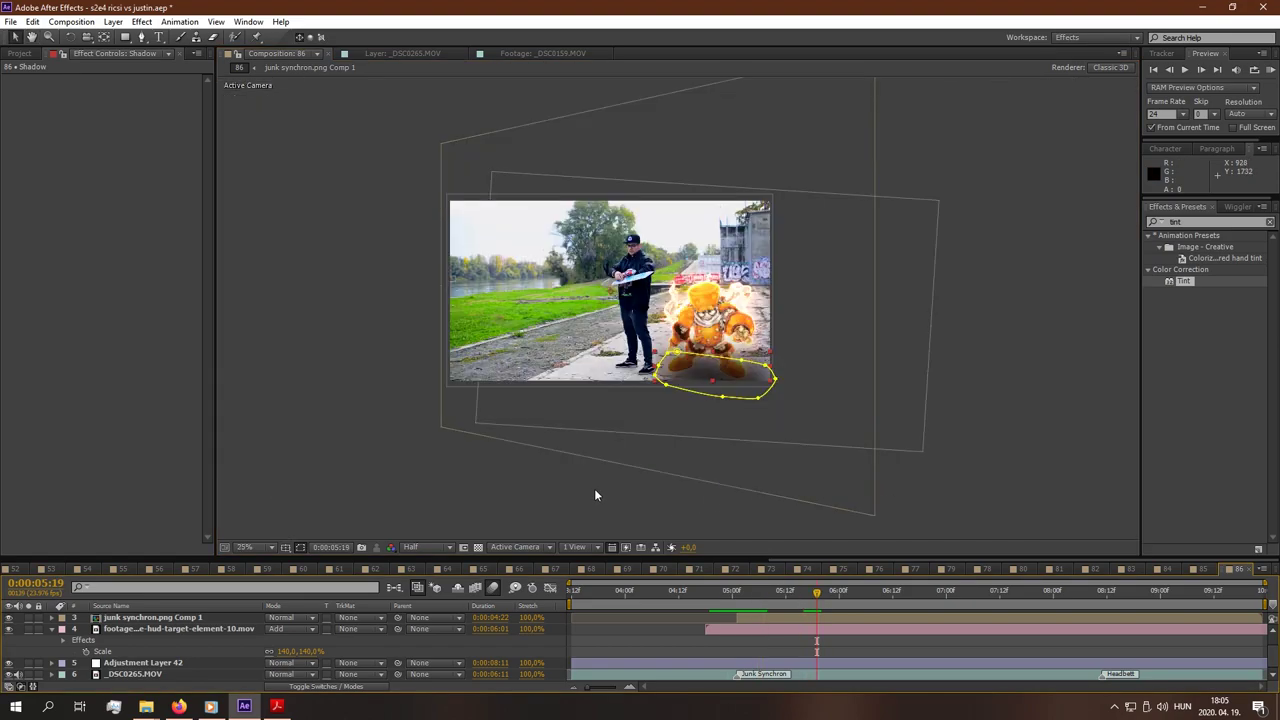
{"action": "left_click", "coordinate": [594, 490]}
{"action": "scroll", "coordinate": [767, 390], "scroll_direction": "up", "scroll_amount": 3}
{"action": "scroll", "coordinate": [788, 453], "scroll_direction": "down", "scroll_amount": 1}
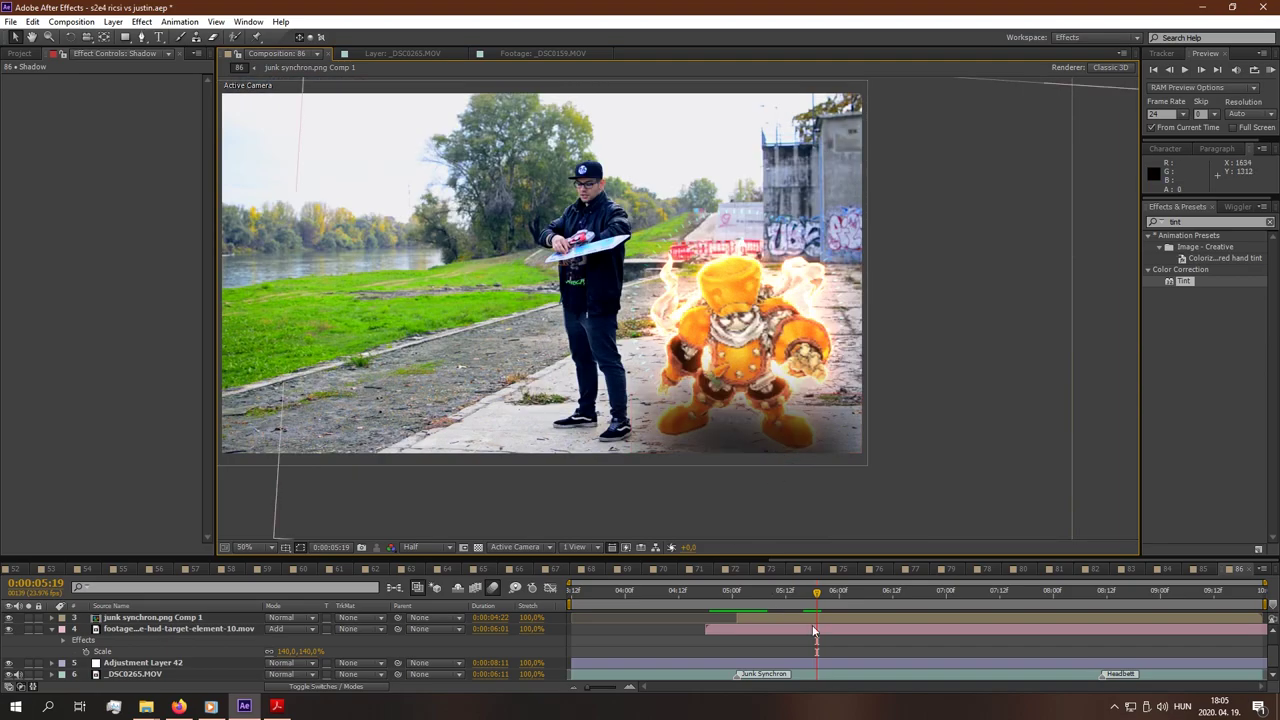
{"action": "key", "text": "Page_Down"}
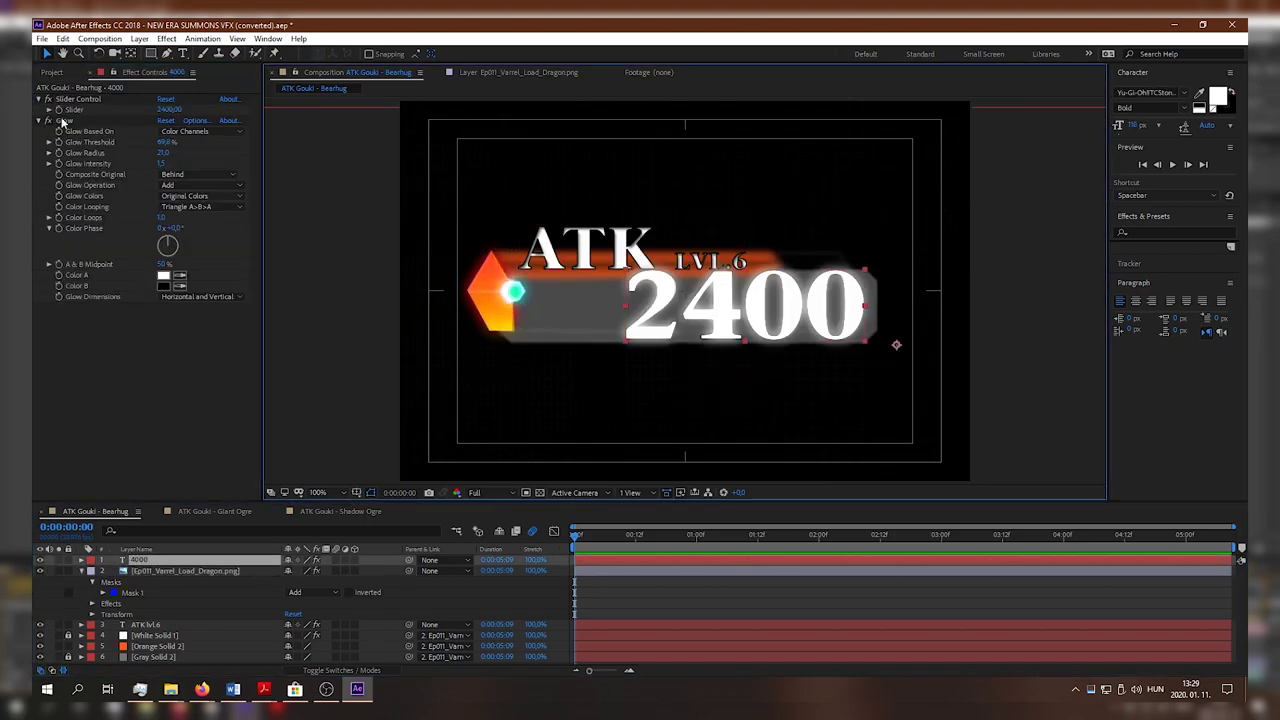
{"action": "left_click_drag", "start_coordinate": [165, 109], "coordinate": [138, 109]}
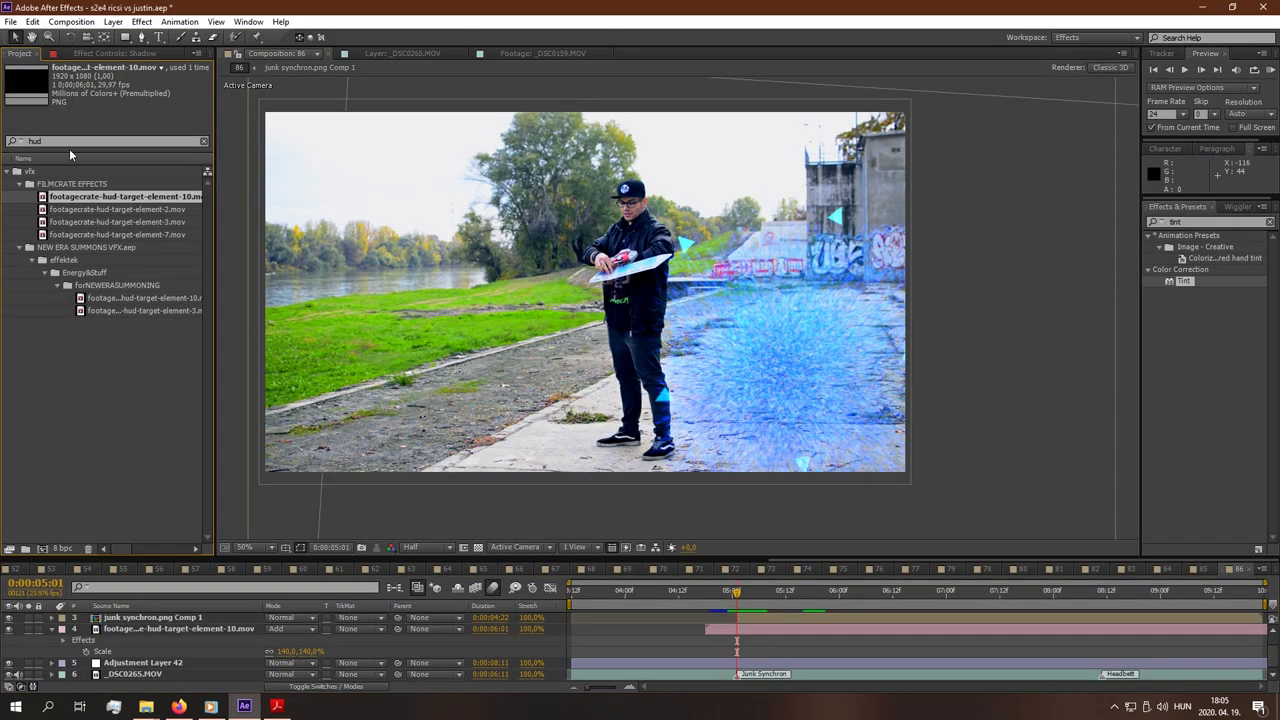
- Search the project for "great" and place Salagreat Foxy.png in the composition over the duelist
{"action": "double_click", "coordinate": [64, 141]}
{"action": "type", "text": "great"}
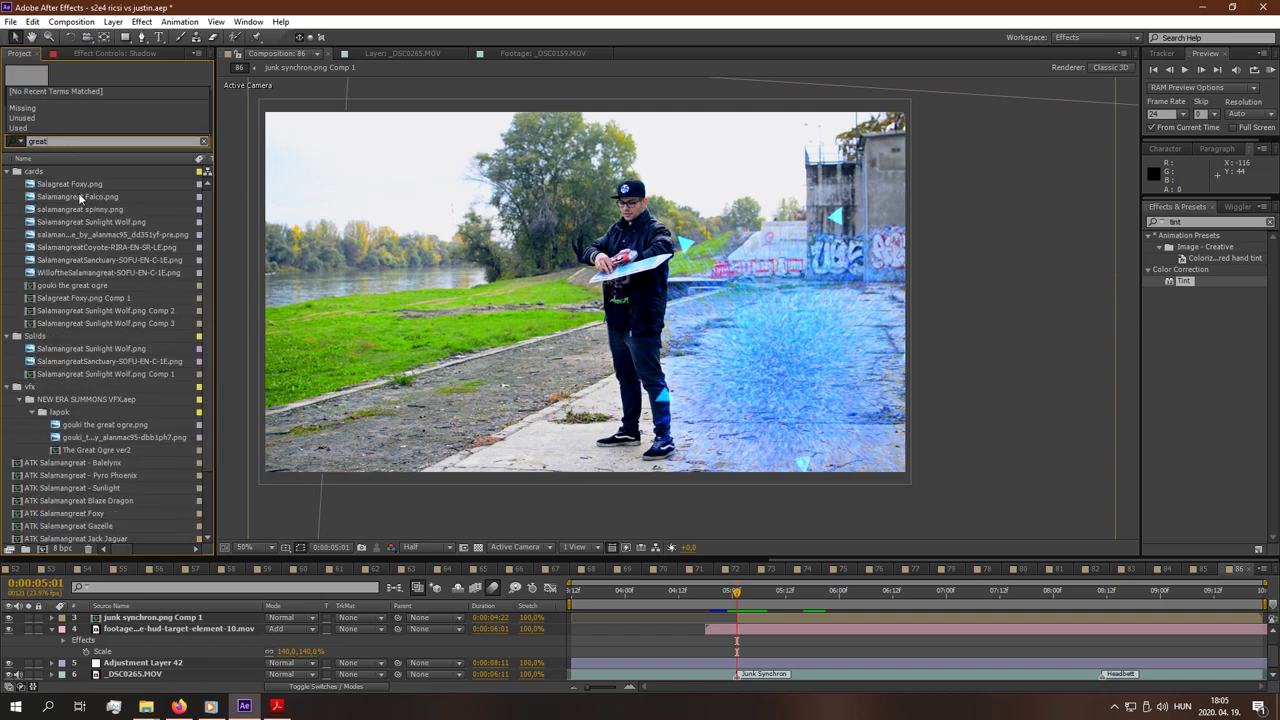
{"action": "left_click_drag", "start_coordinate": [82, 185], "coordinate": [618, 317]}
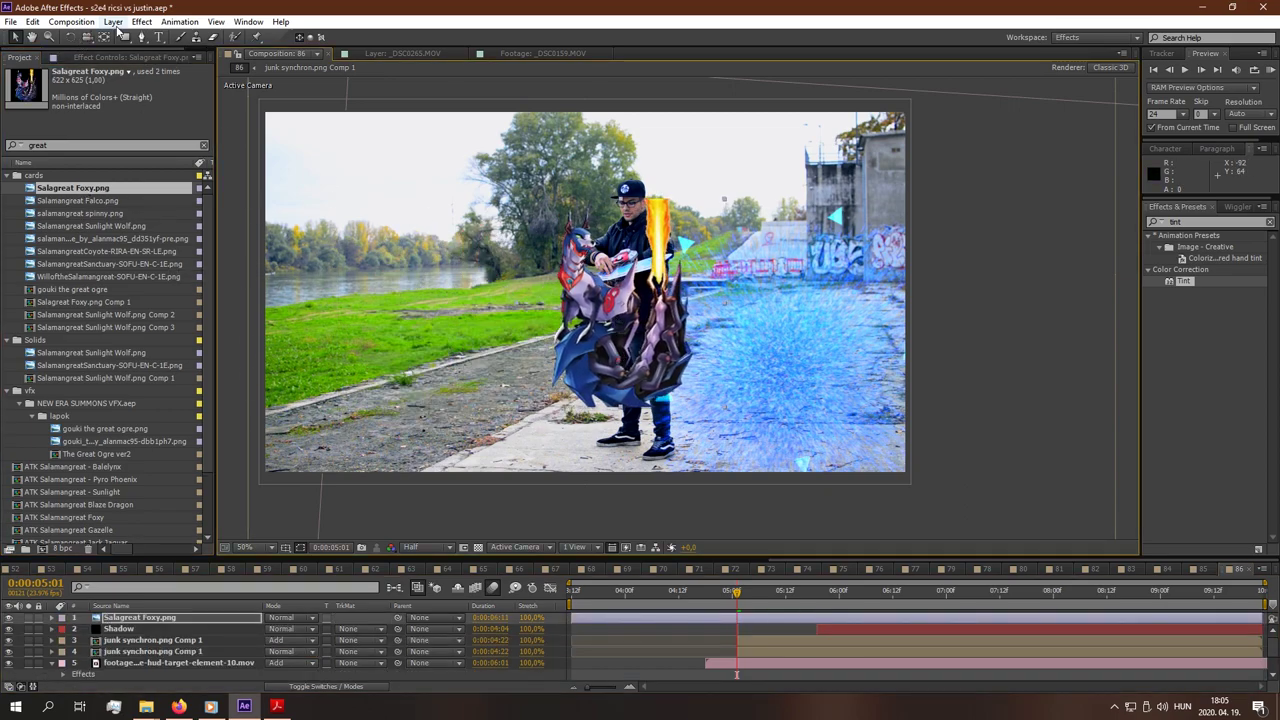
- Pre-compose Salagreat Foxy.png as Salagreat Foxy.png Comp 2, moving all attributes into the new composition
{"action": "left_click", "coordinate": [113, 21]}
{"action": "left_click", "coordinate": [150, 504]}
{"action": "left_click", "coordinate": [506, 357]}
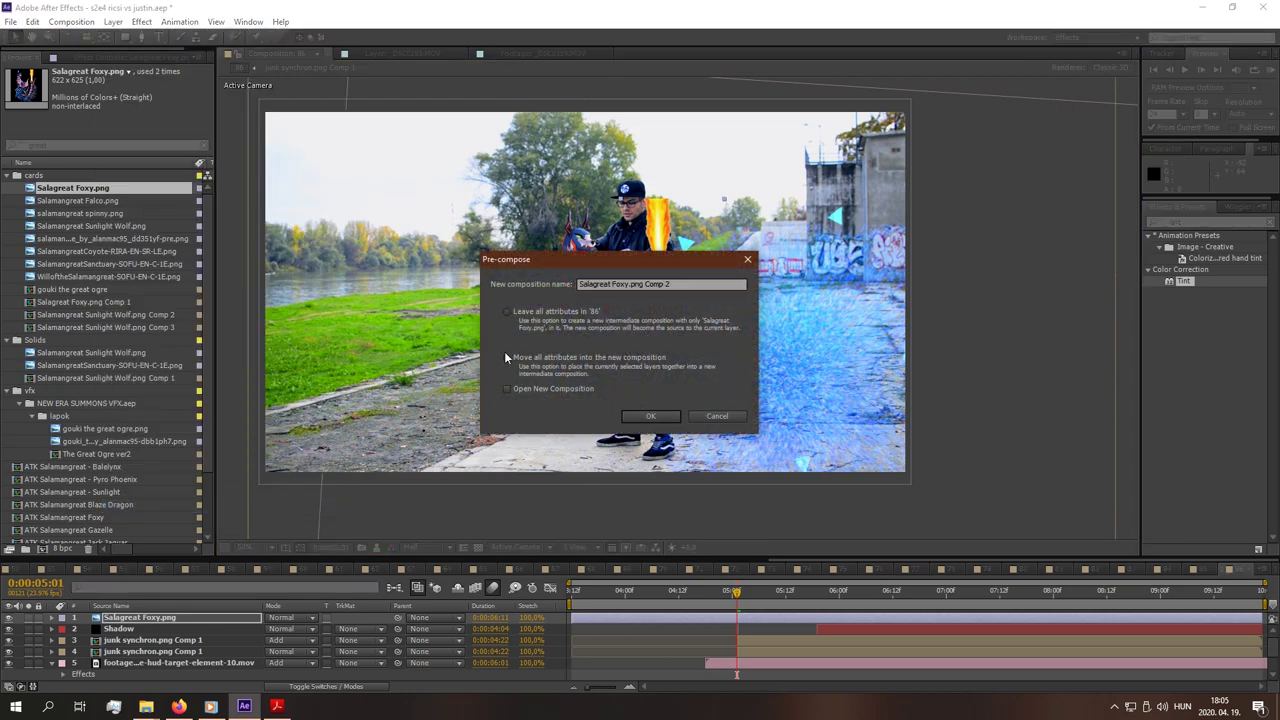
{"action": "left_click", "coordinate": [648, 415]}
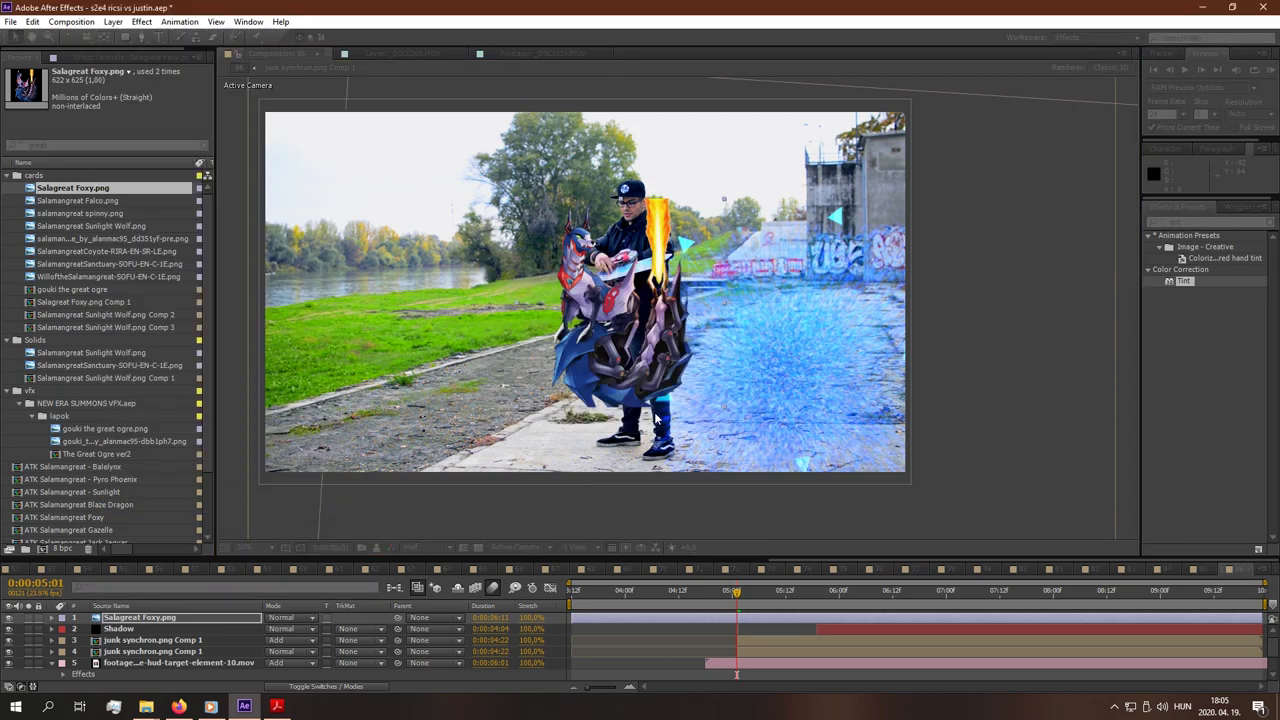
- Shift the Salagreat Foxy.png Comp 2 clip to start at 0:00:05:01 and reveal the upper Junk Synchron layer's effects
{"action": "left_click", "coordinate": [751, 650]}
{"action": "left_click_drag", "start_coordinate": [683, 618], "coordinate": [848, 619]}
{"action": "key", "text": "e"}
- Auto-trace the Salagreat Foxy.png Comp 2 layer to generate masks along the creature's outline
{"action": "left_click", "coordinate": [112, 21]}
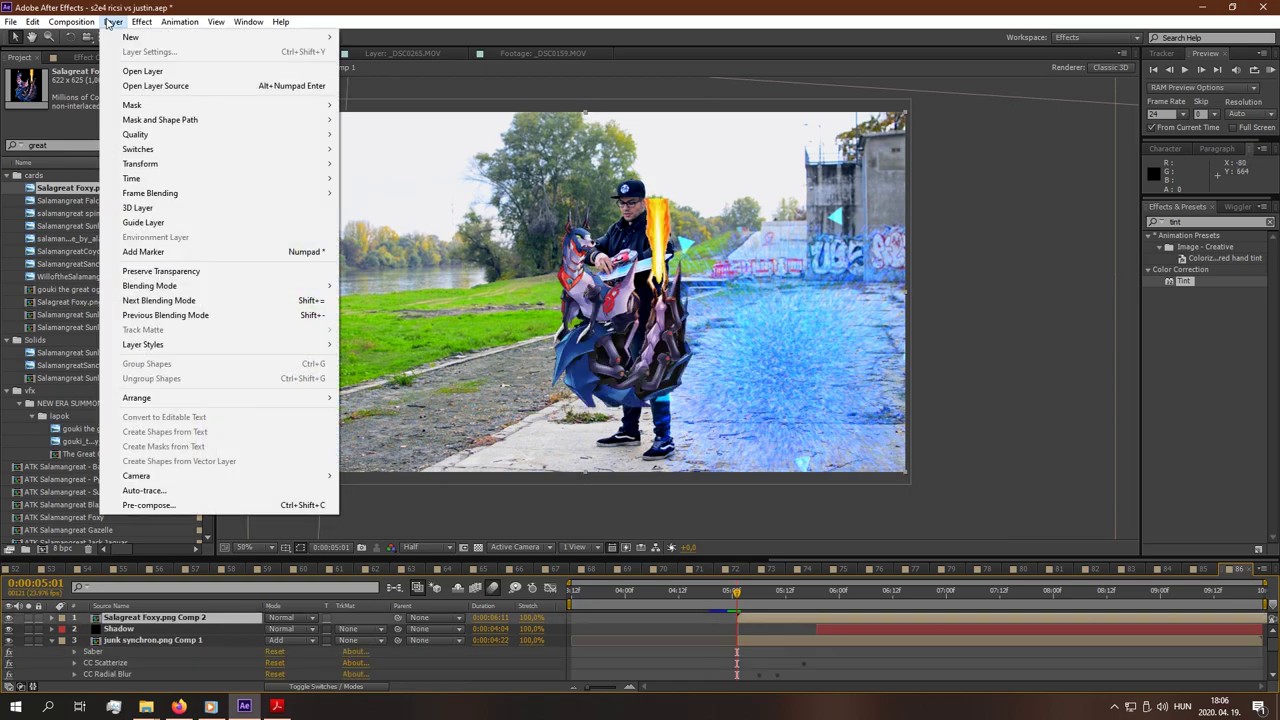
{"action": "left_click", "coordinate": [215, 620]}
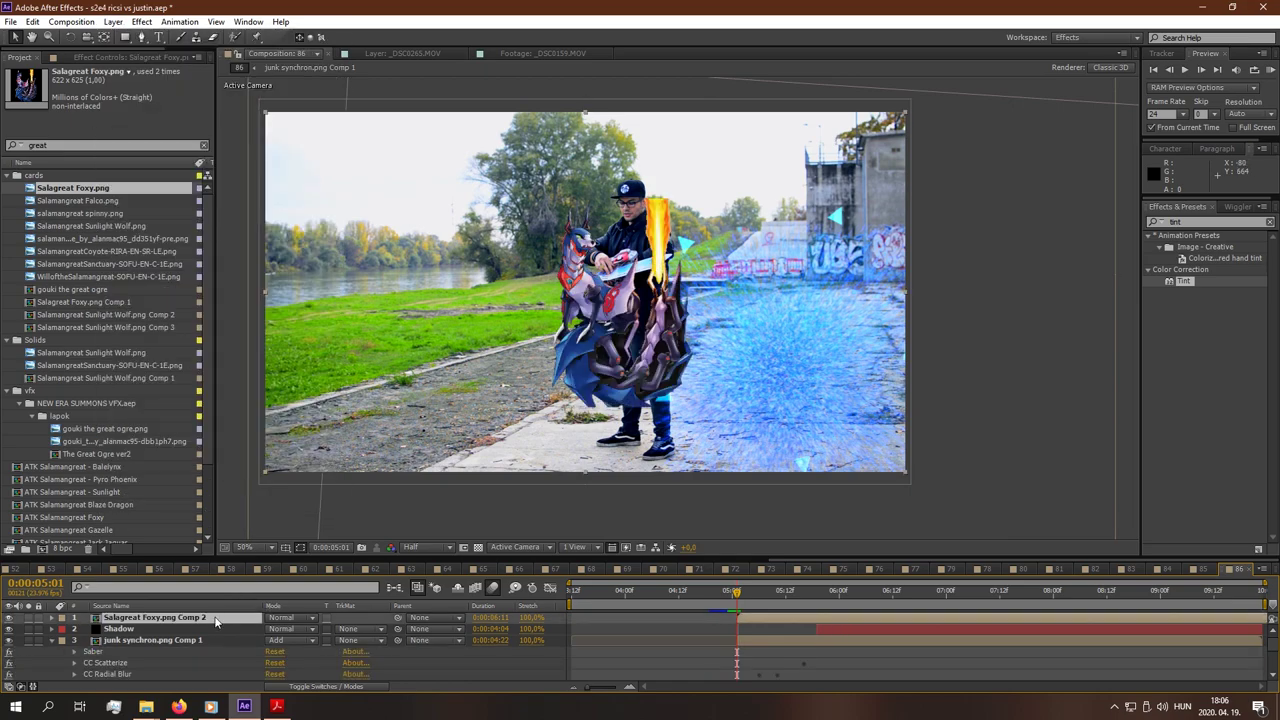
{"action": "left_click", "coordinate": [112, 21]}
{"action": "left_click", "coordinate": [150, 491]}
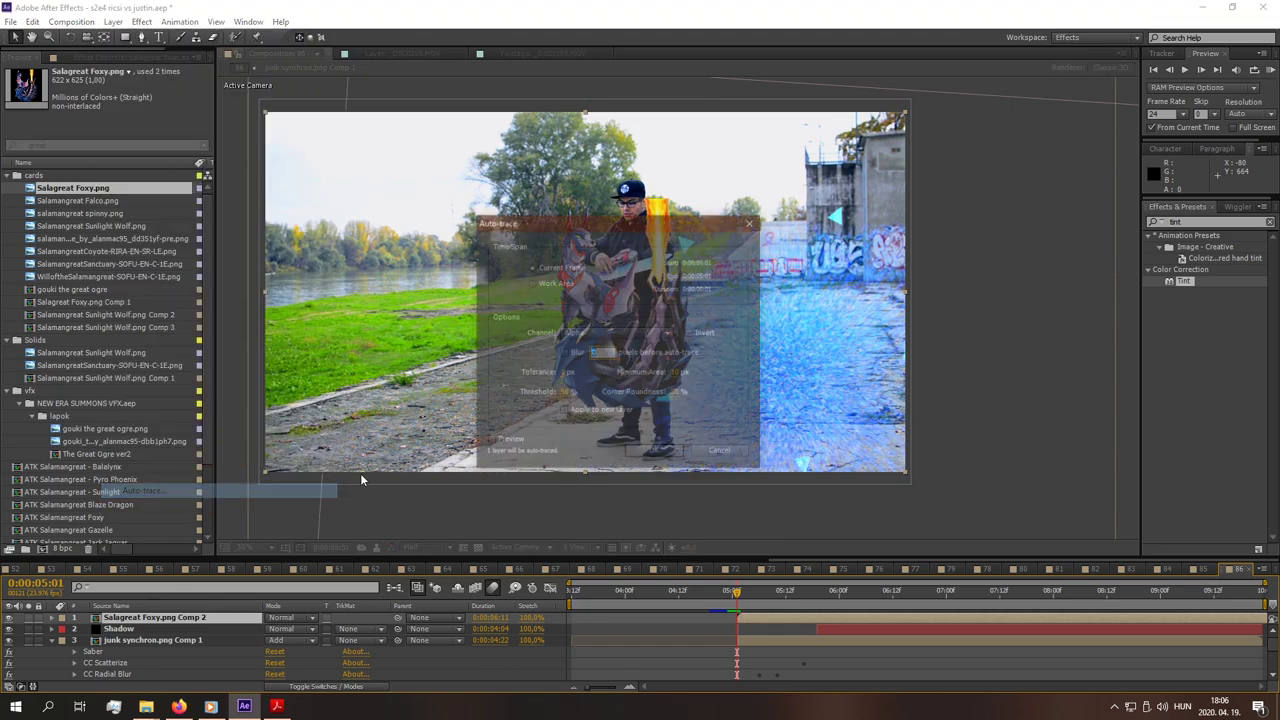
{"action": "left_click", "coordinate": [652, 450]}
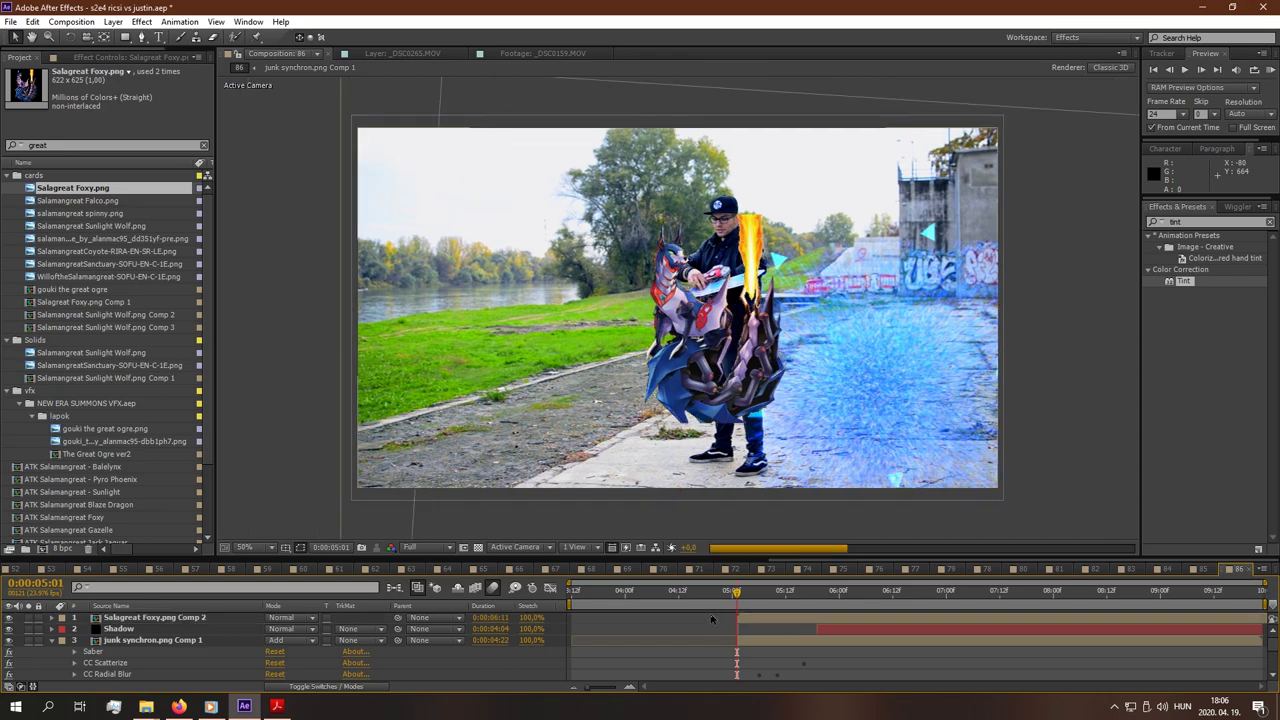
- Duplicate the auto-traced Salagreat Foxy.png Comp 2 layer
{"action": "left_click", "coordinate": [754, 621]}
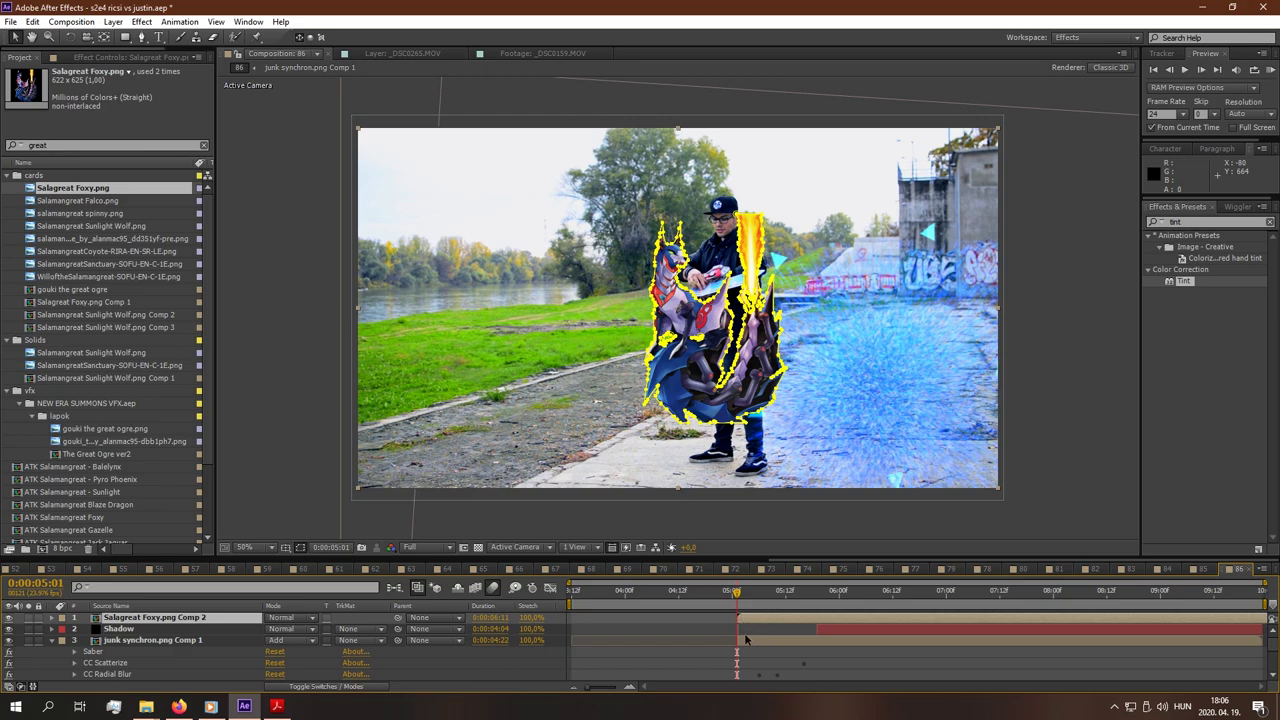
{"action": "key", "text": "ctrl+d"}
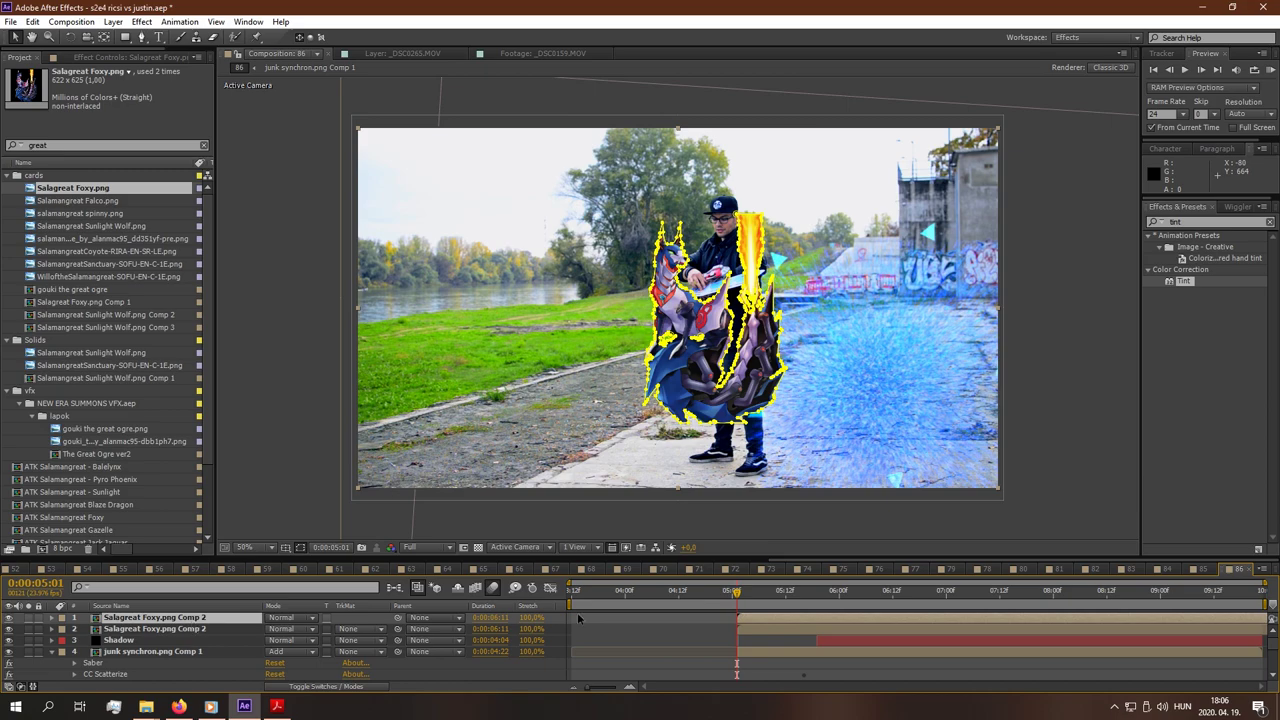
{"action": "key", "text": "Return"}
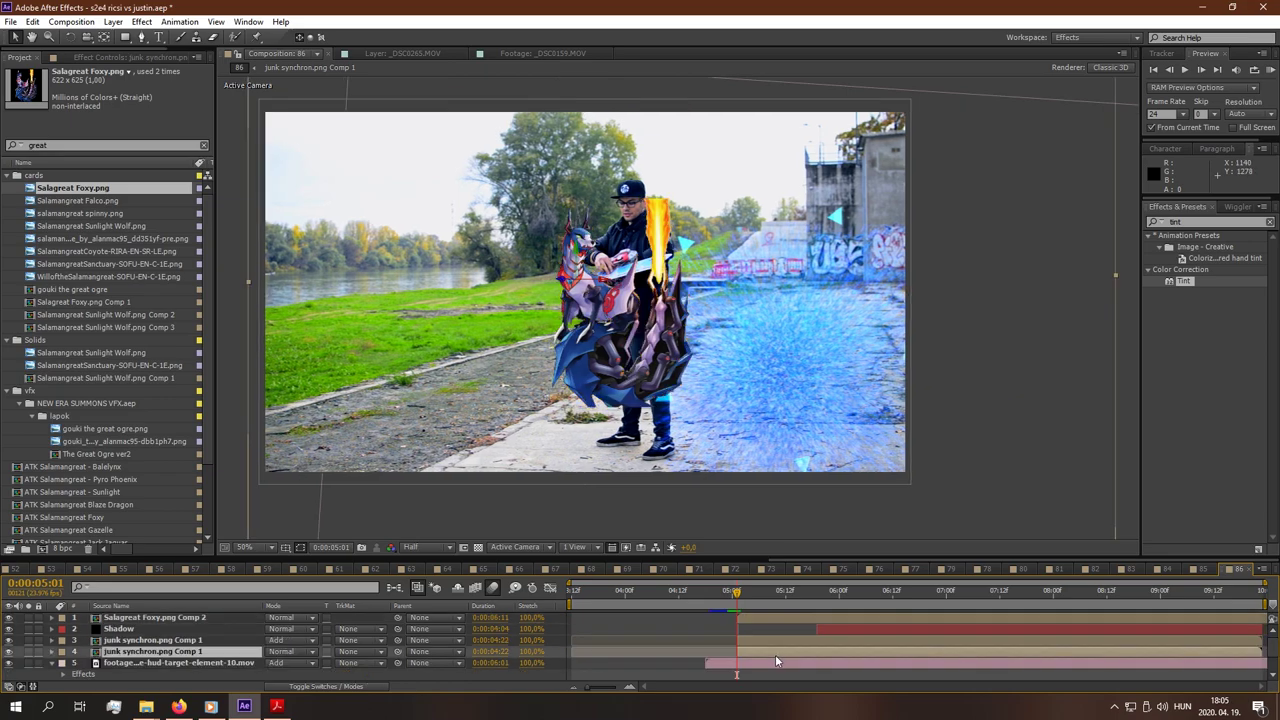
- Copy Saber, CC Scatterize, CC Radial Blur and Curves from the upper Junk Synchron layer onto the top Salagreat Foxy.png Comp 2 layer
{"action": "left_click", "coordinate": [155, 640]}
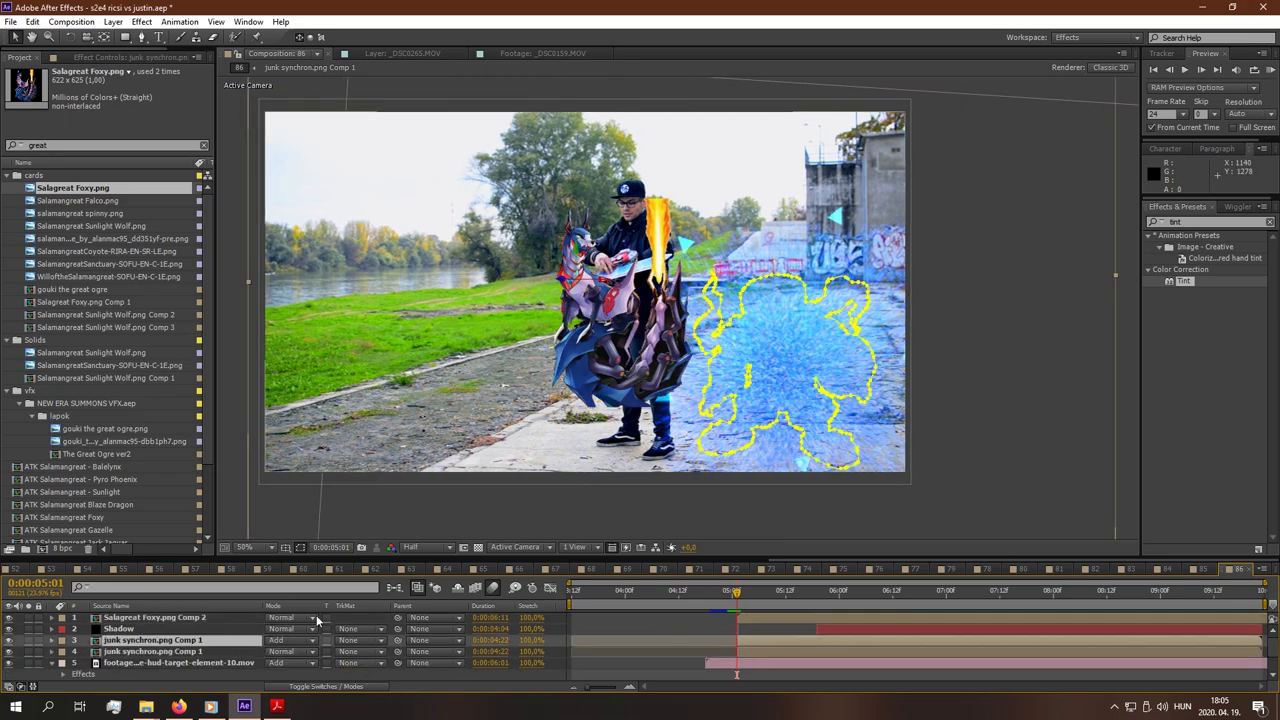
{"action": "key", "text": "e"}
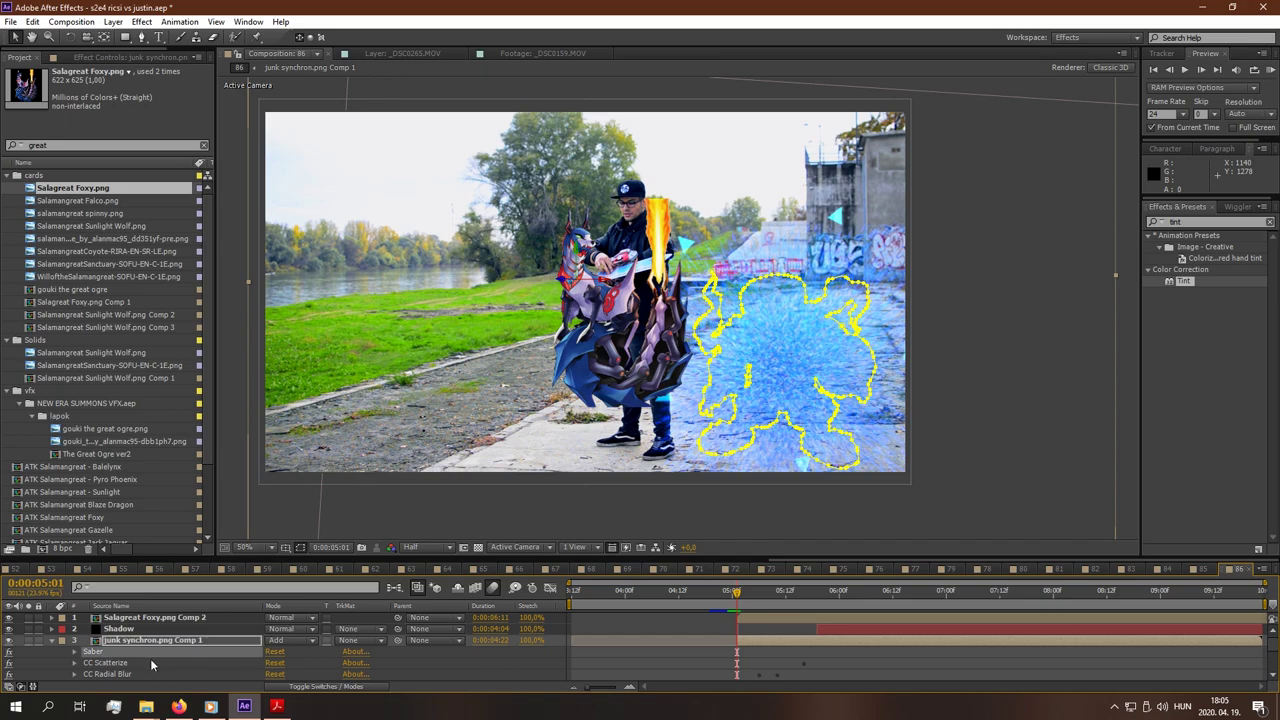
{"action": "scroll", "coordinate": [122, 668], "scroll_direction": "down", "scroll_amount": 2}
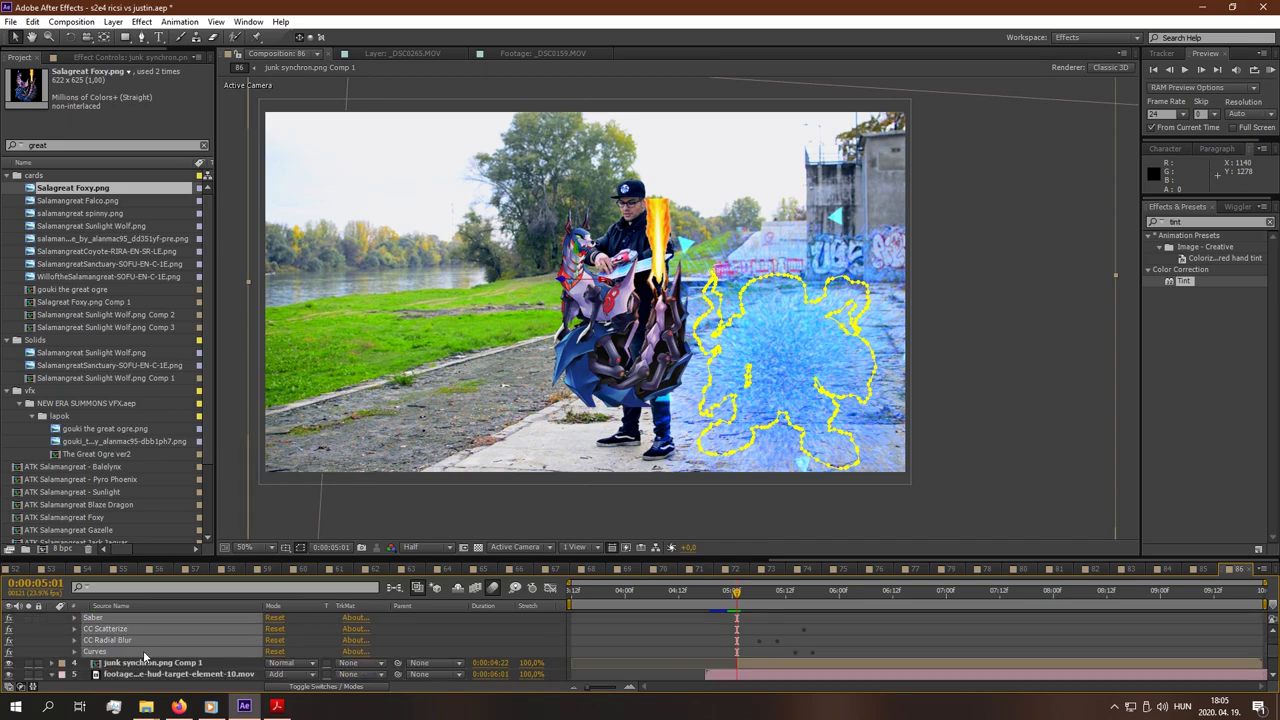
{"action": "key", "text": "ctrl+c"}
{"action": "key", "text": "ctrl+v"}
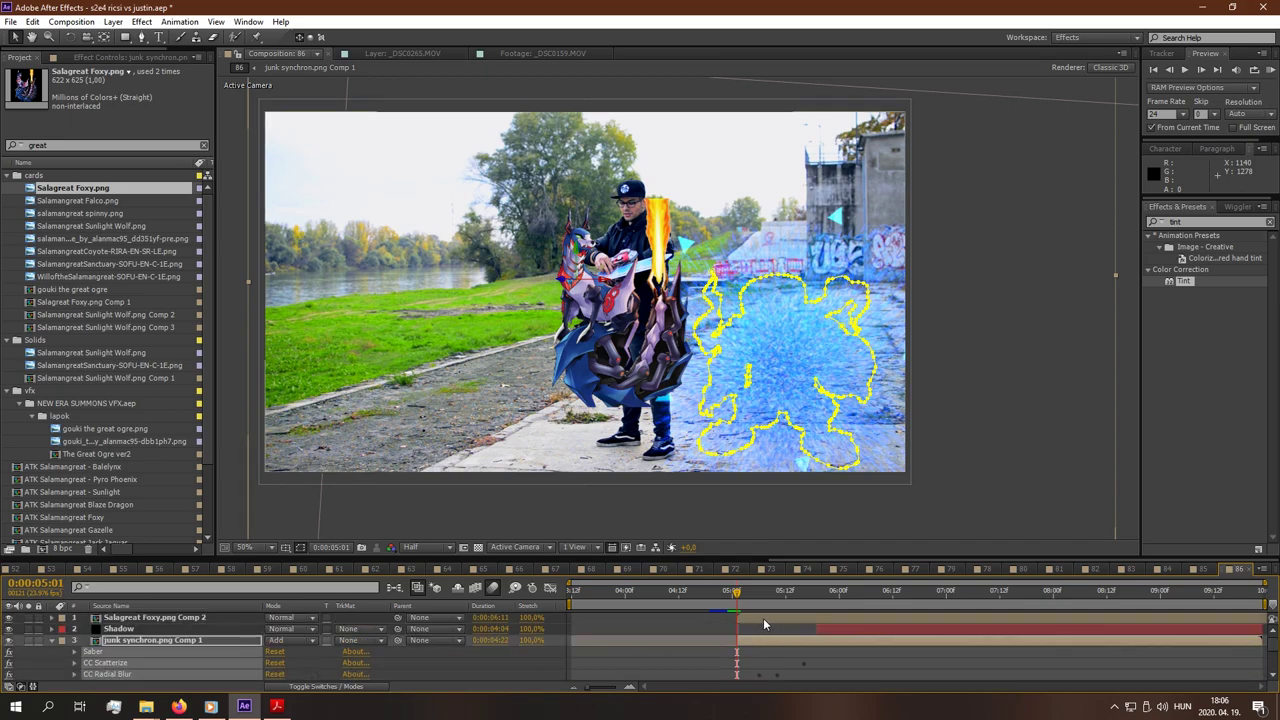
- Set the top Salagreat Foxy.png Comp 2 layer's blending mode to Add and show its effect settings
{"action": "left_click", "coordinate": [290, 617]}
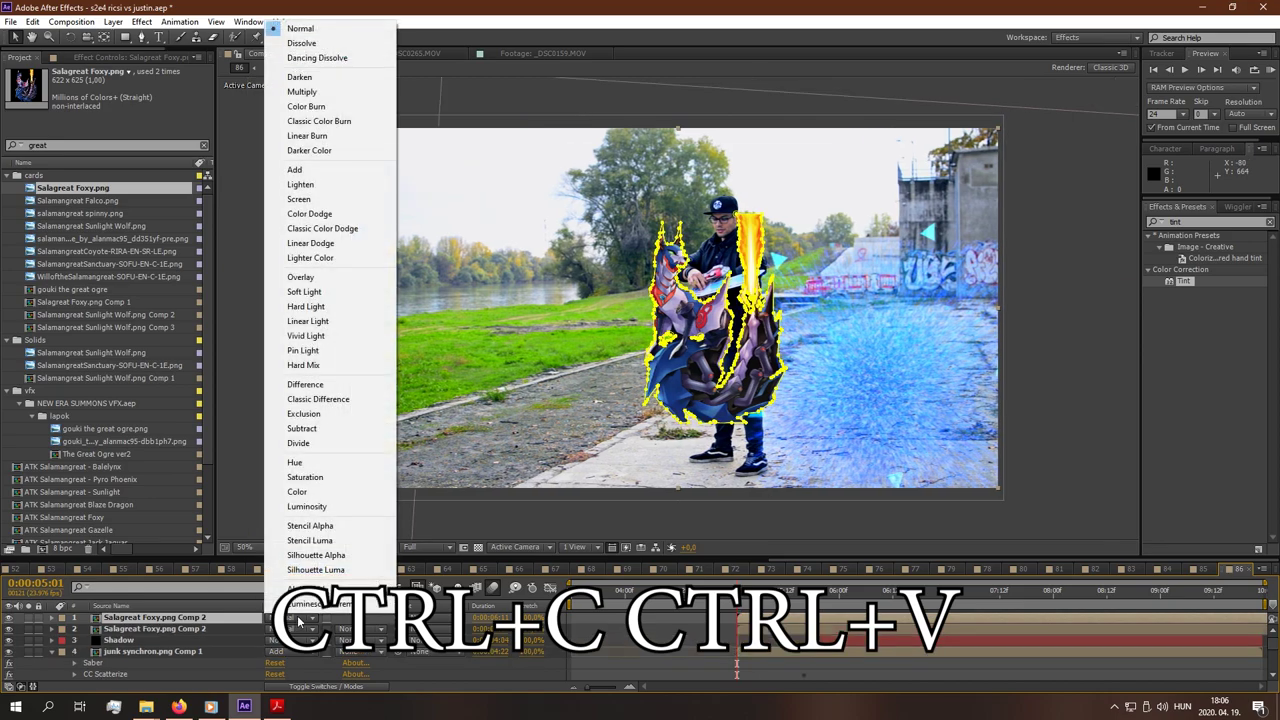
{"action": "left_click", "coordinate": [297, 172]}
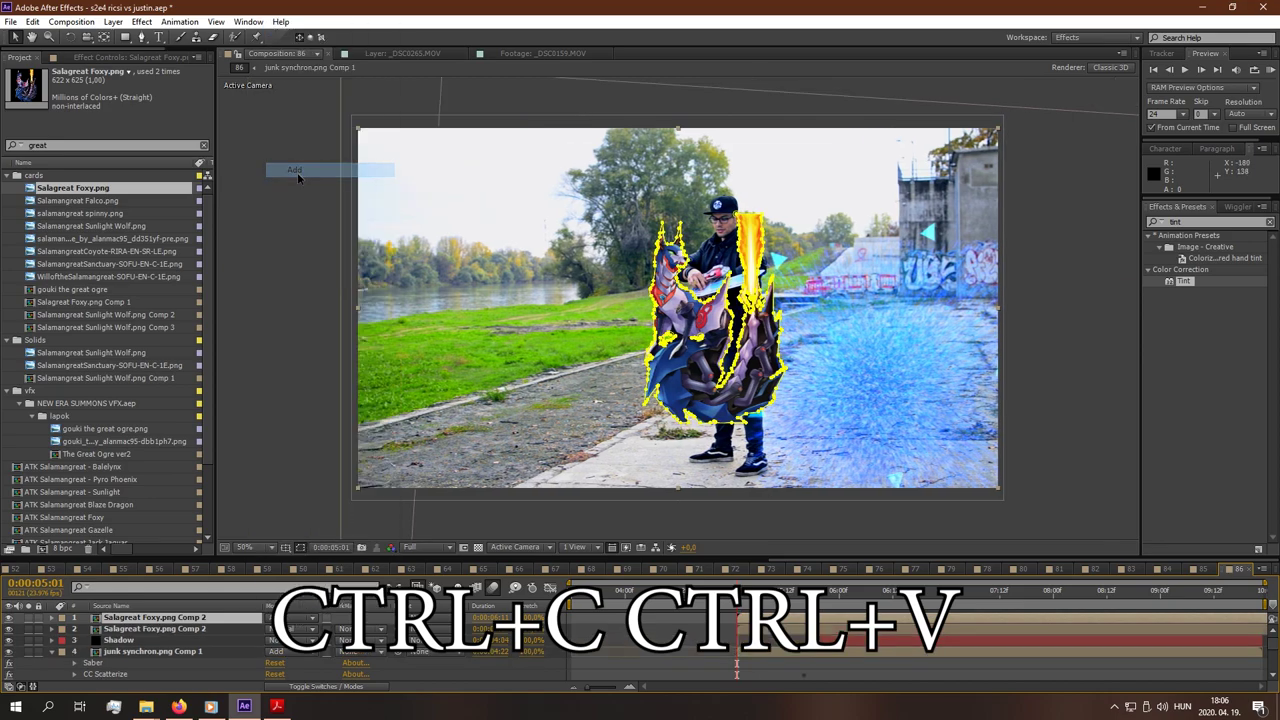
{"action": "left_click", "coordinate": [112, 62]}
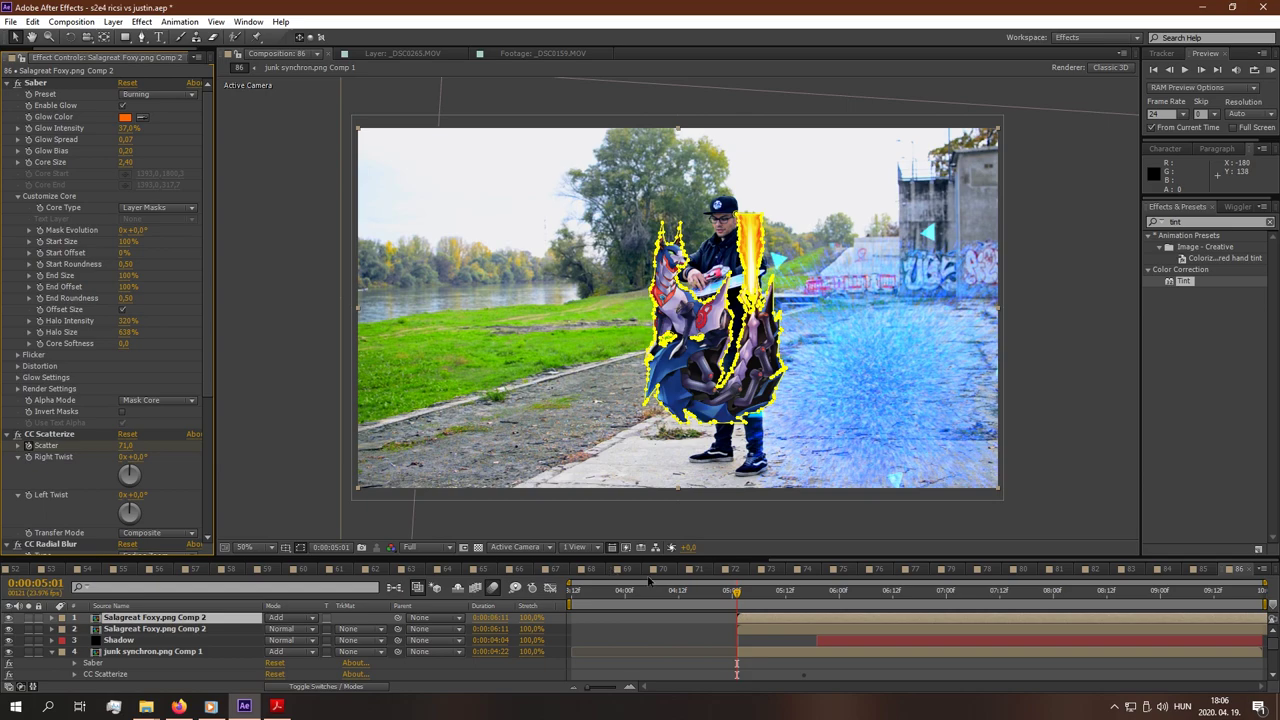
- Move both Salagreat Foxy.png Comp 2 clips to start at 0:00:07:19
{"action": "left_click", "coordinate": [1028, 608]}
{"action": "left_click", "coordinate": [1030, 600]}
{"action": "left_click_drag", "start_coordinate": [779, 616], "coordinate": [1066, 617]}
- Go back to 0:00:05:01 and reveal the effects of the lower Junk Synchron layer
{"action": "left_click", "coordinate": [737, 591]}
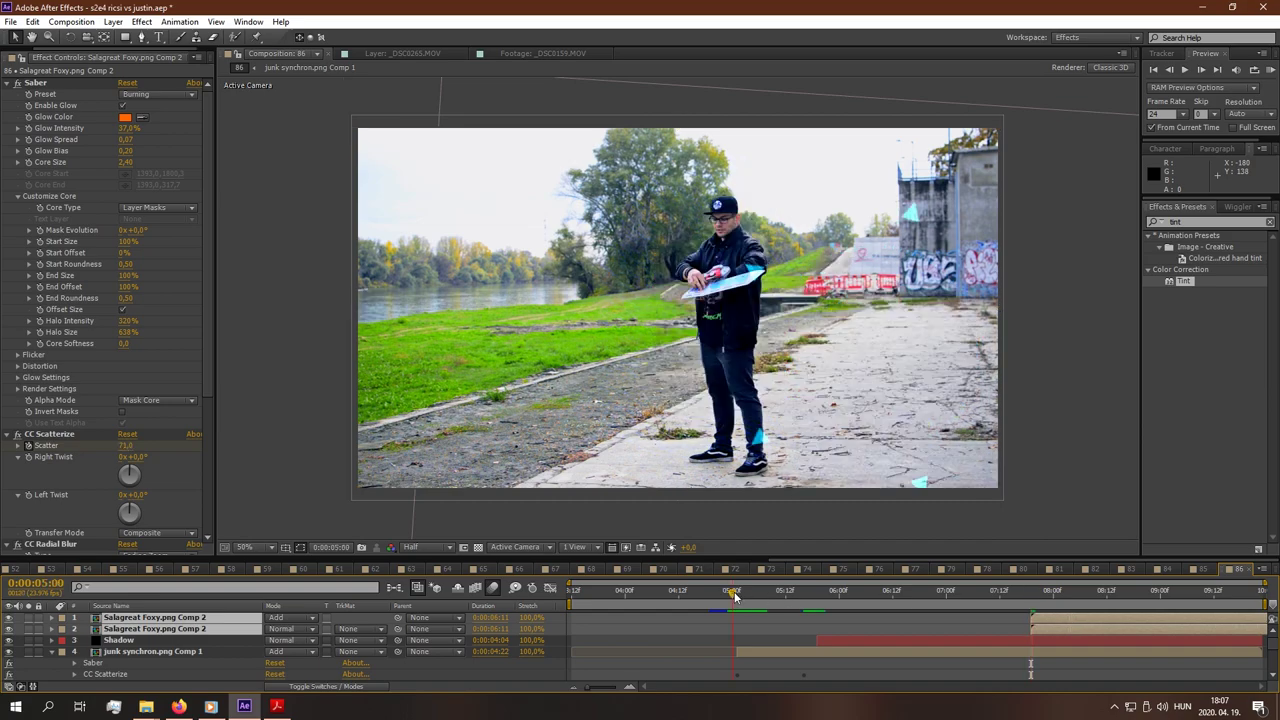
{"action": "scroll", "coordinate": [746, 649], "scroll_direction": "down", "scroll_amount": 2}
{"action": "left_click", "coordinate": [746, 641]}
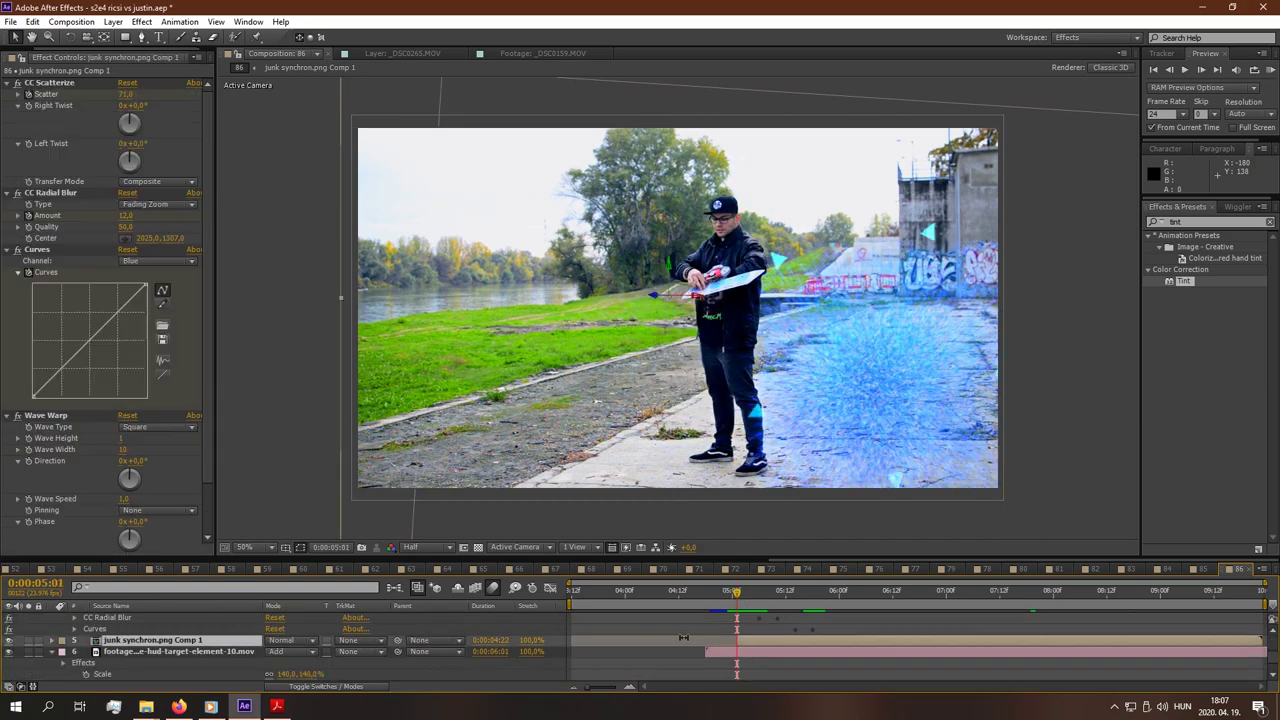
{"action": "key", "text": "e"}
{"action": "scroll", "coordinate": [123, 636], "scroll_direction": "down", "scroll_amount": 1}
{"action": "scroll", "coordinate": [123, 634], "scroll_direction": "up", "scroll_amount": 1}
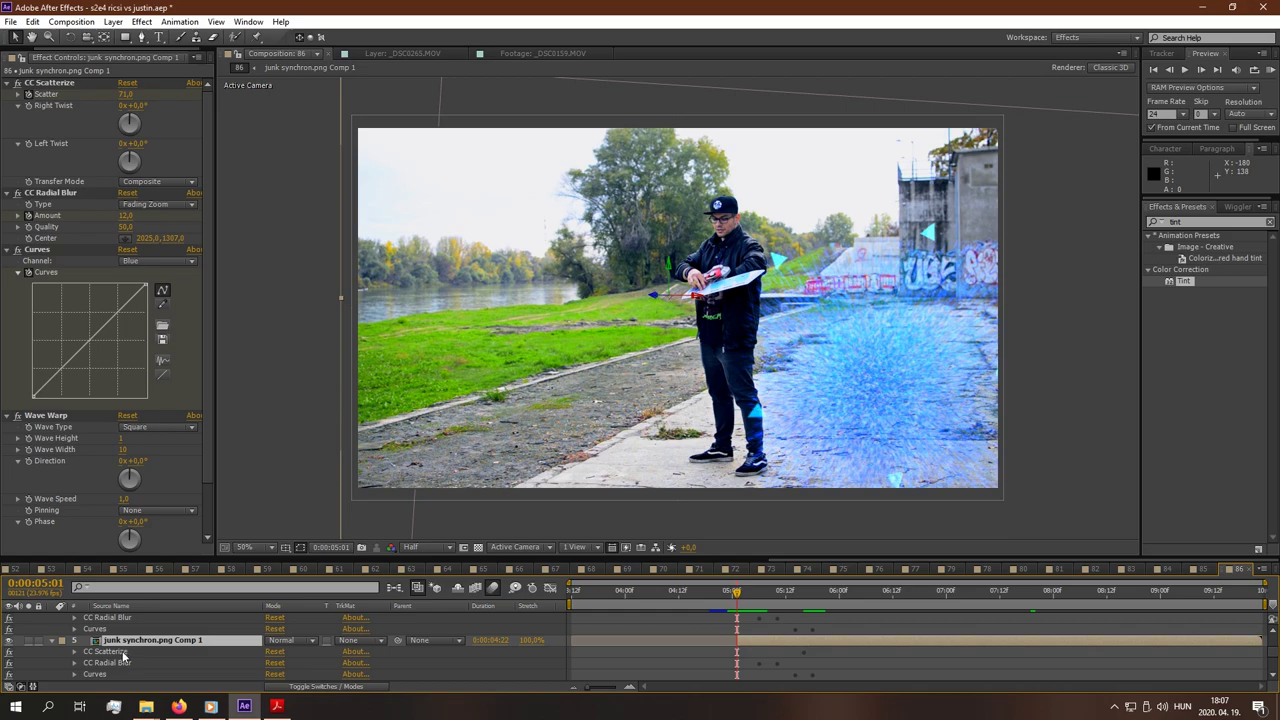
- Copy CC Scatterize, CC Radial Blur, Curves, Wave Warp and Noise onto the lower Salagreat Foxy.png Comp 2 layer at 0:00:07:19
{"action": "left_click", "coordinate": [121, 651]}
{"action": "left_click", "coordinate": [118, 663], "text": "shift"}
{"action": "scroll", "coordinate": [120, 659], "scroll_direction": "down", "scroll_amount": 2}
{"action": "left_click", "coordinate": [100, 640], "text": "shift"}
{"action": "left_click", "coordinate": [100, 651], "text": "shift"}
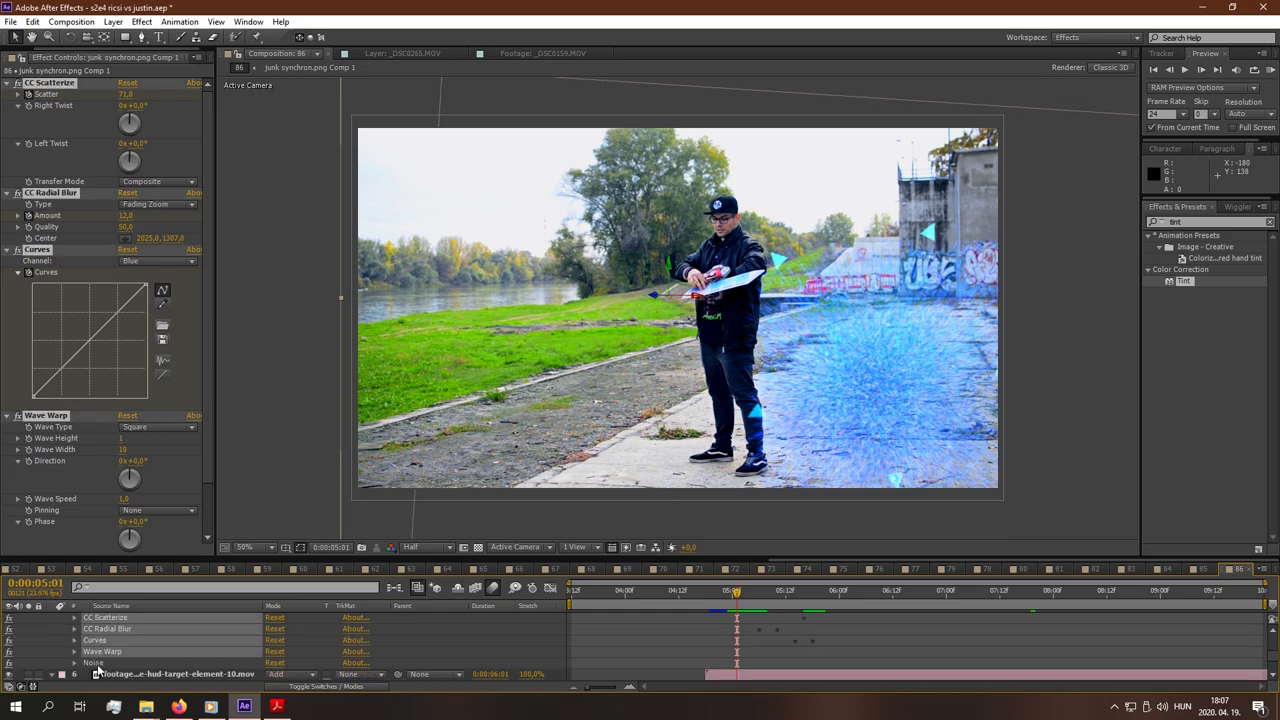
{"action": "left_click", "coordinate": [95, 663], "text": "shift"}
{"action": "scroll", "coordinate": [1053, 666], "scroll_direction": "up", "scroll_amount": 3}
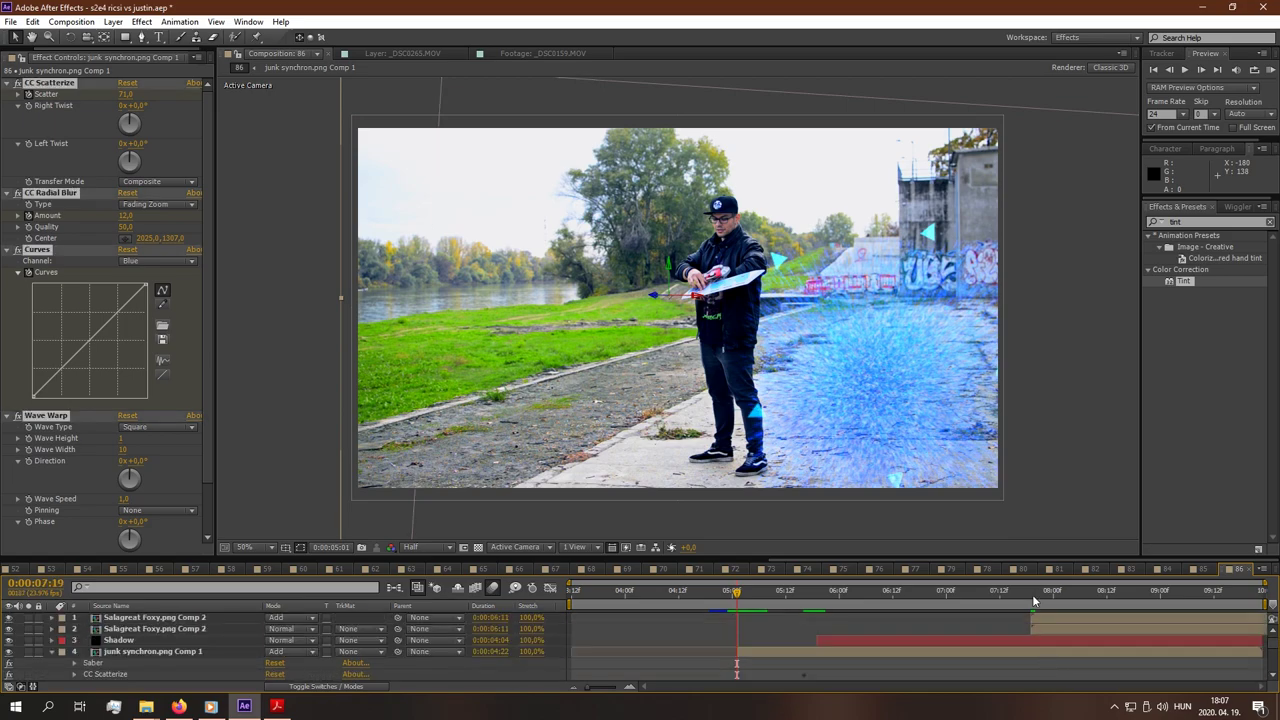
{"action": "left_click", "coordinate": [1032, 594]}
{"action": "left_click", "coordinate": [1040, 631]}
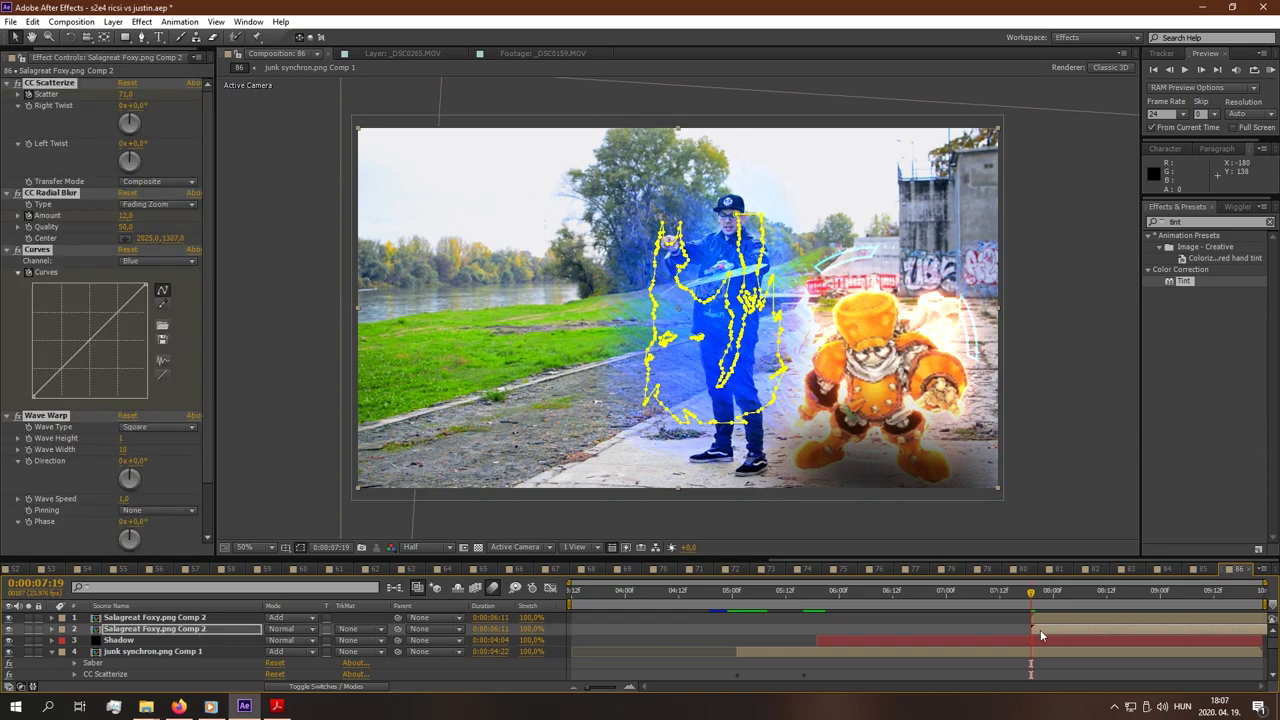
{"action": "left_click", "coordinate": [992, 627]}
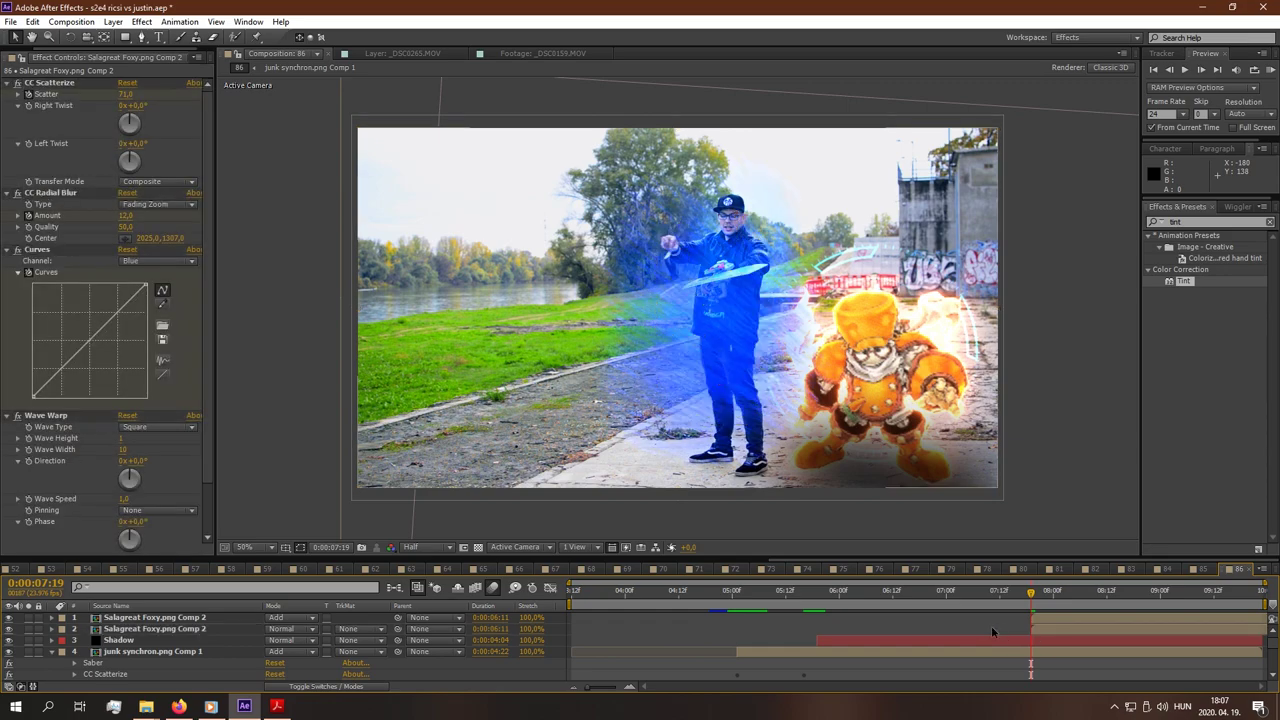